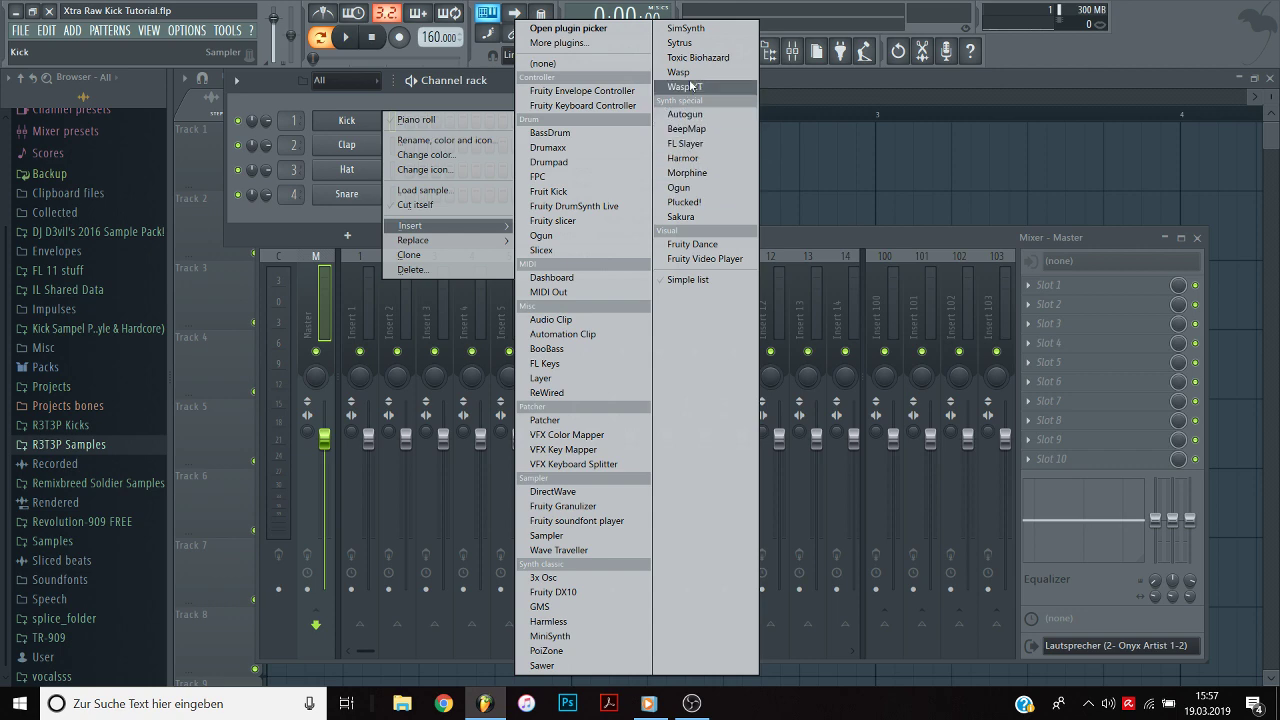
Insert a Sytrus channel and load its Default preset.
click(684, 43)
drag(425, 160, 521, 134)
click(346, 200)
click(396, 196)
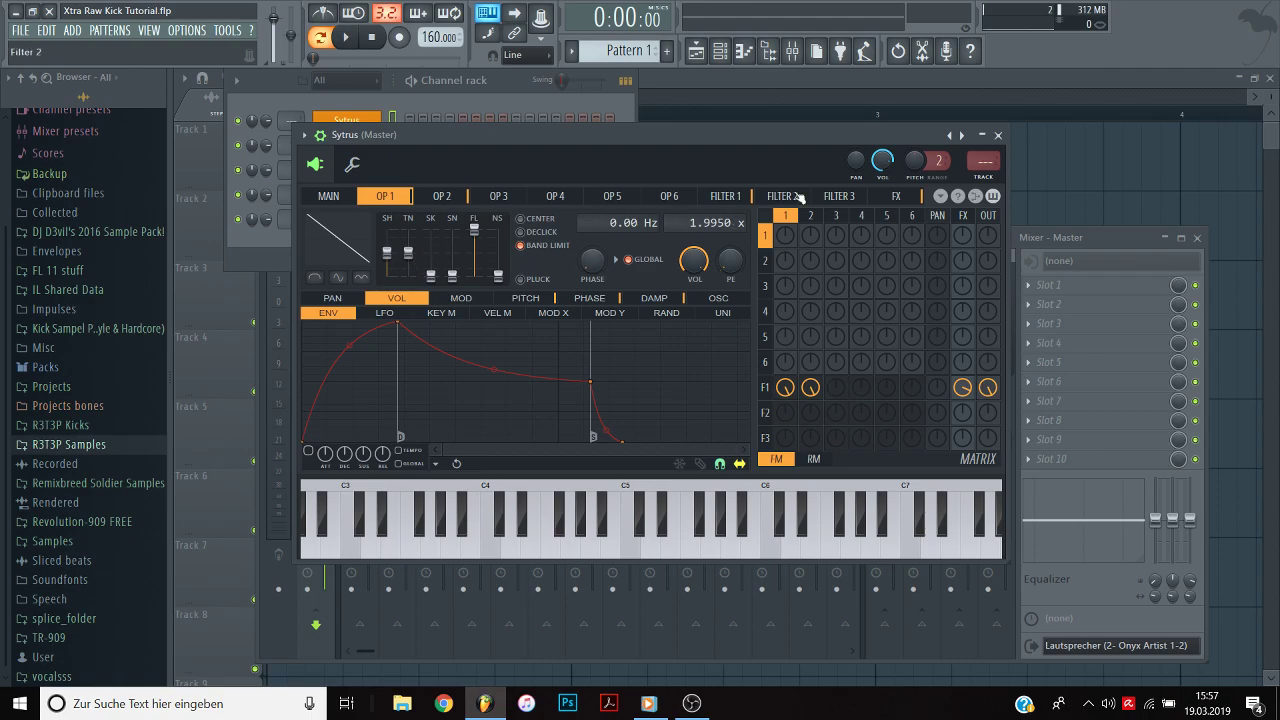
right_click(967, 134)
click(29, 48)
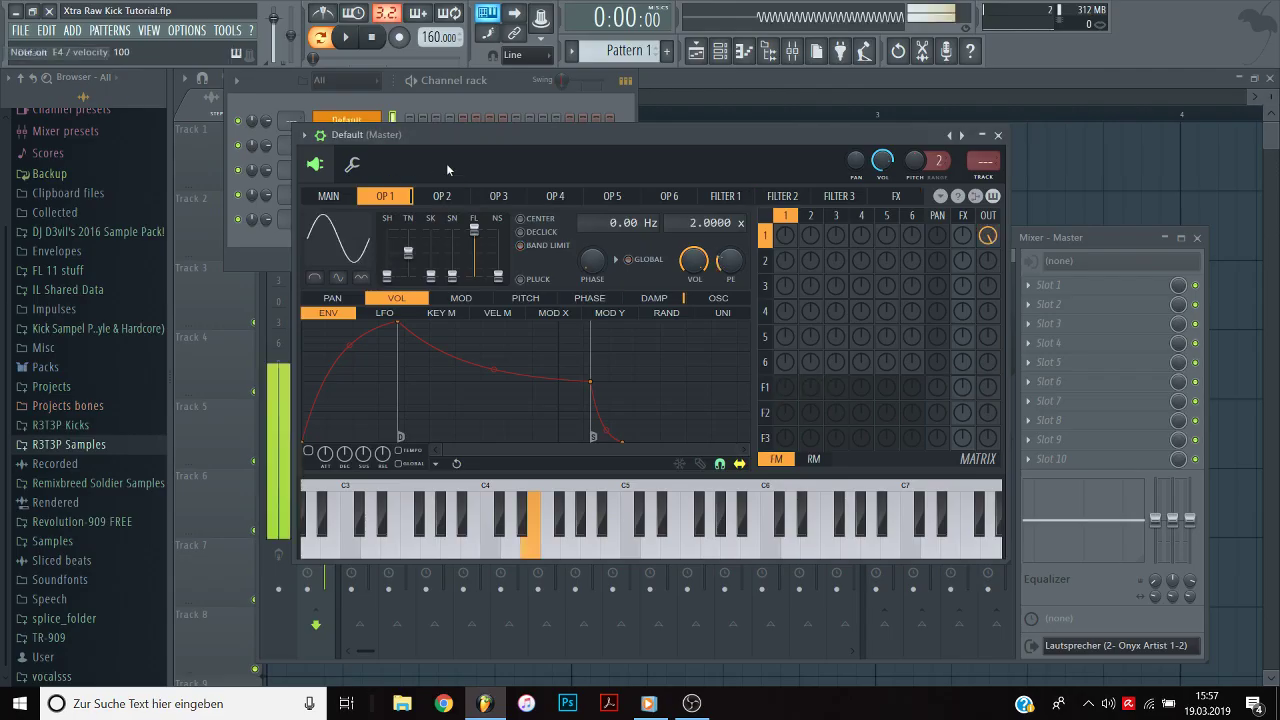
Set the frequency ratio of operator 1 to 1.0000 and audition the tone with several notes.
click(335, 197)
click(508, 530)
click(385, 196)
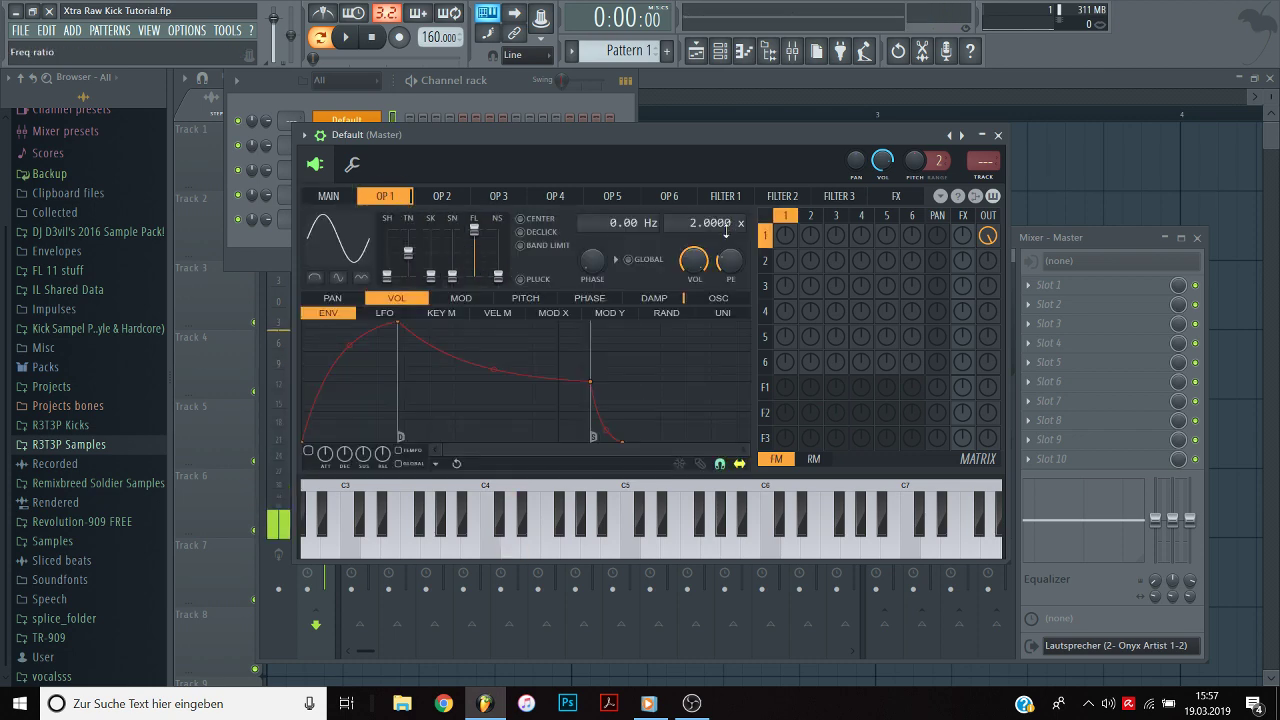
key(x)
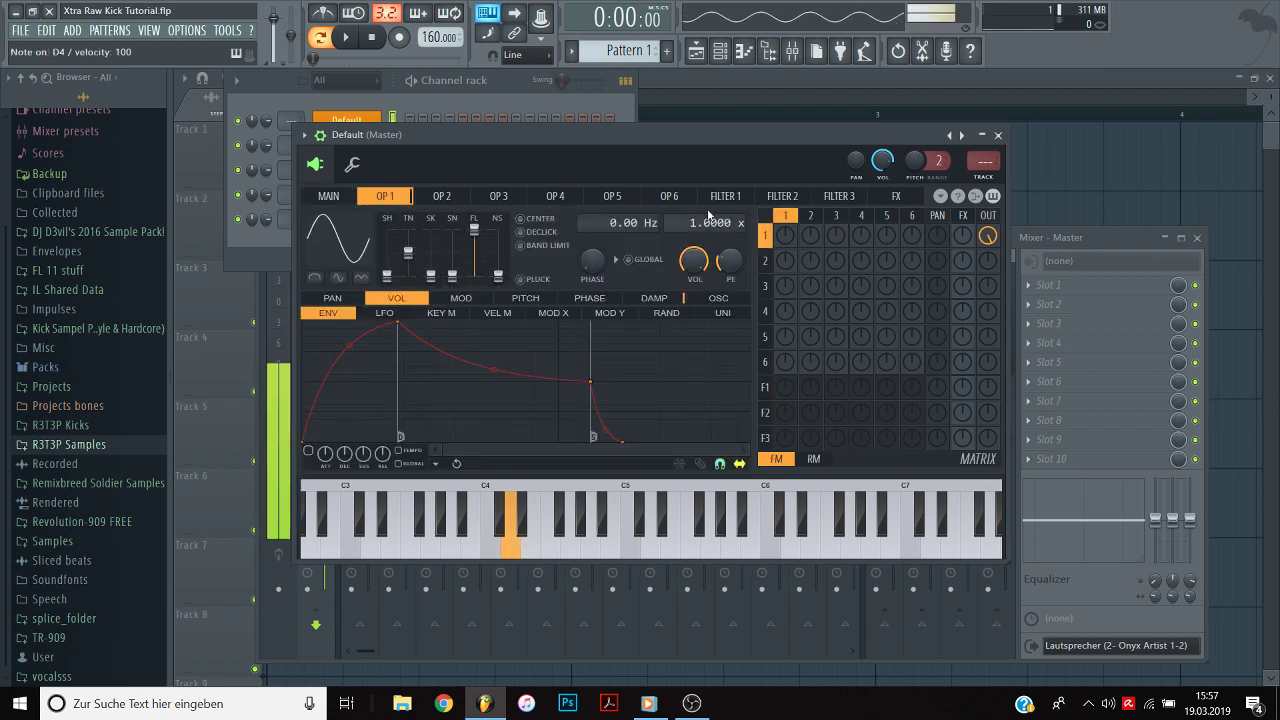
key(x)
key(e)
key(w)
key(x)
key(e)
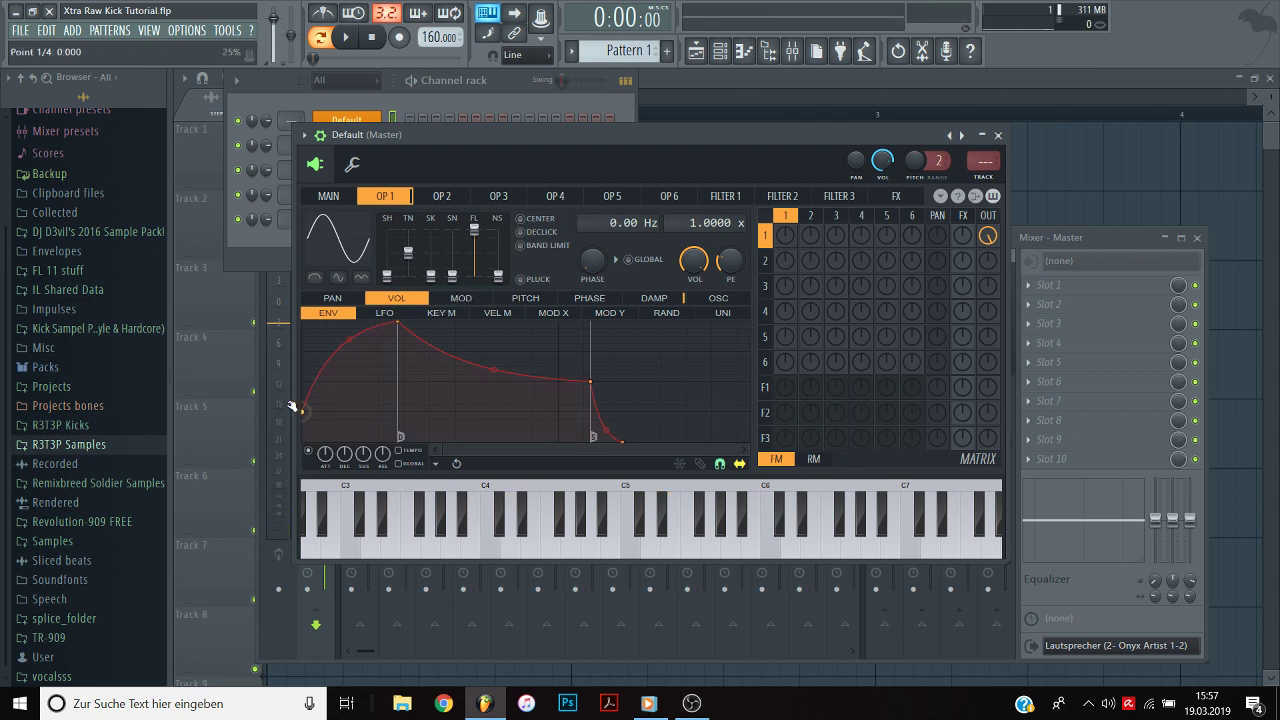
Enable operator 1's volume envelope, shape it as a decay from full level to zero, and audition it.
drag(407, 323, 509, 441)
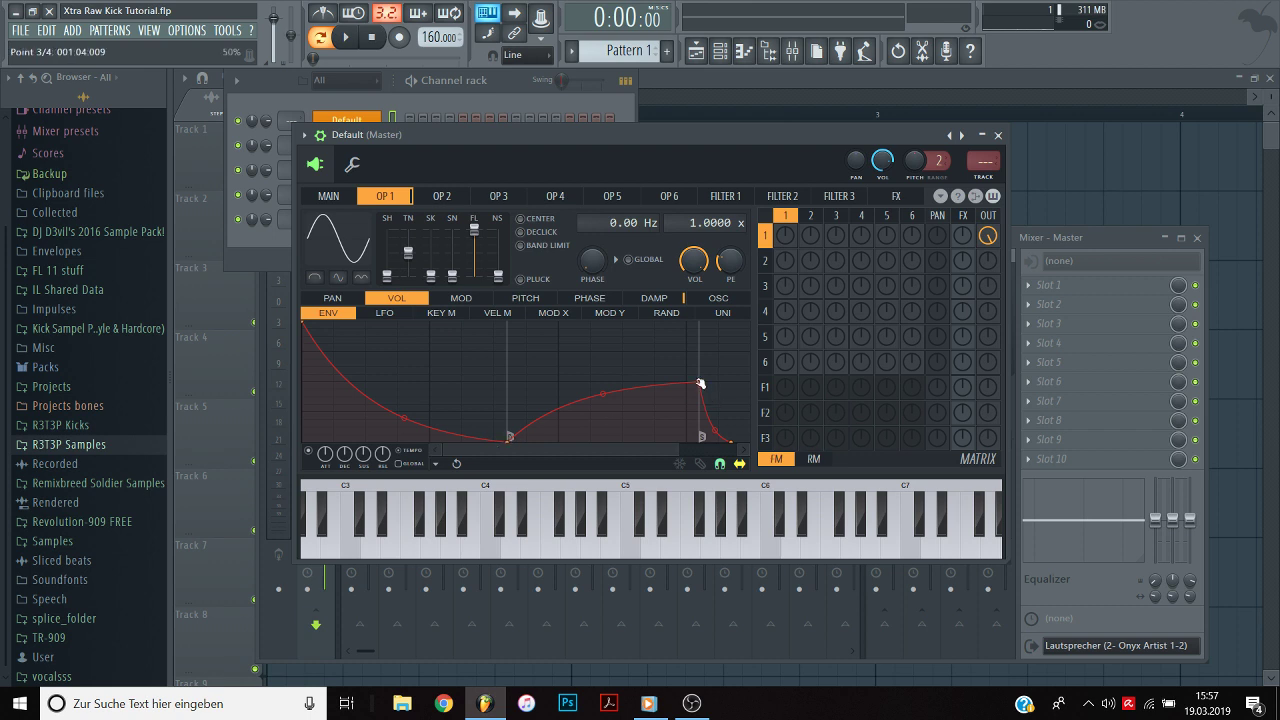
drag(700, 383, 524, 418)
key(x)
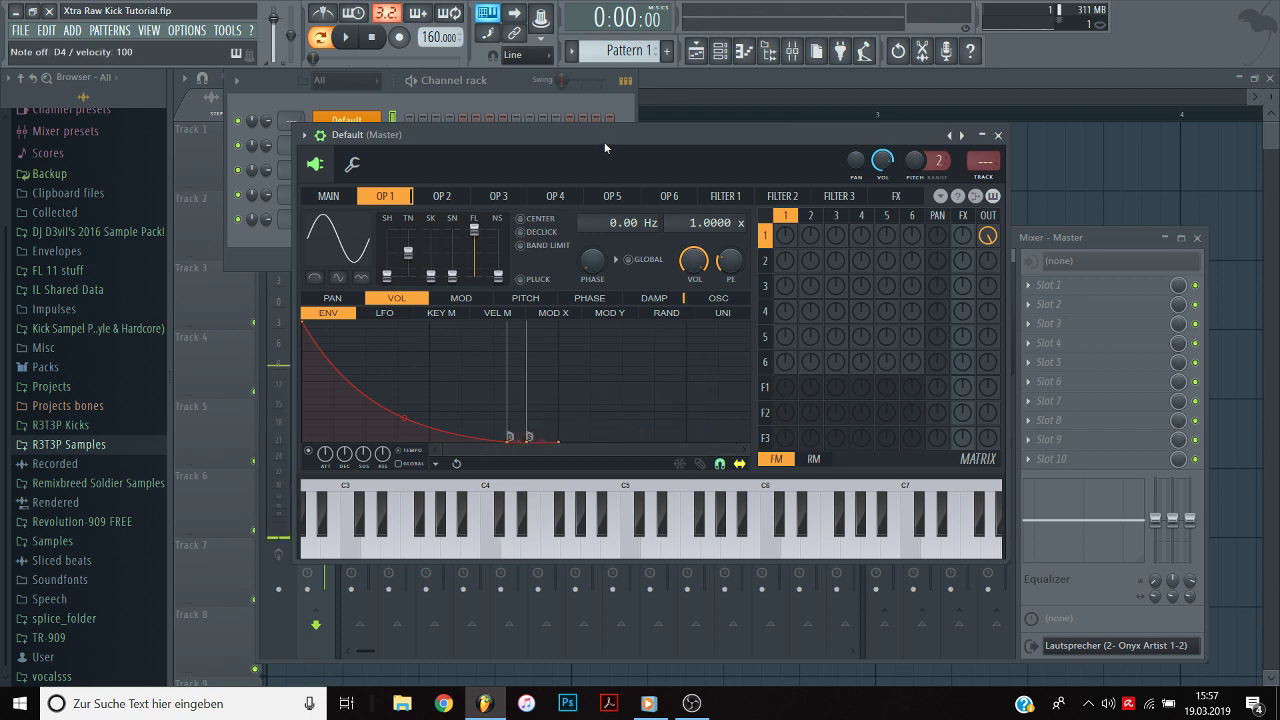
key(x)
key(x)
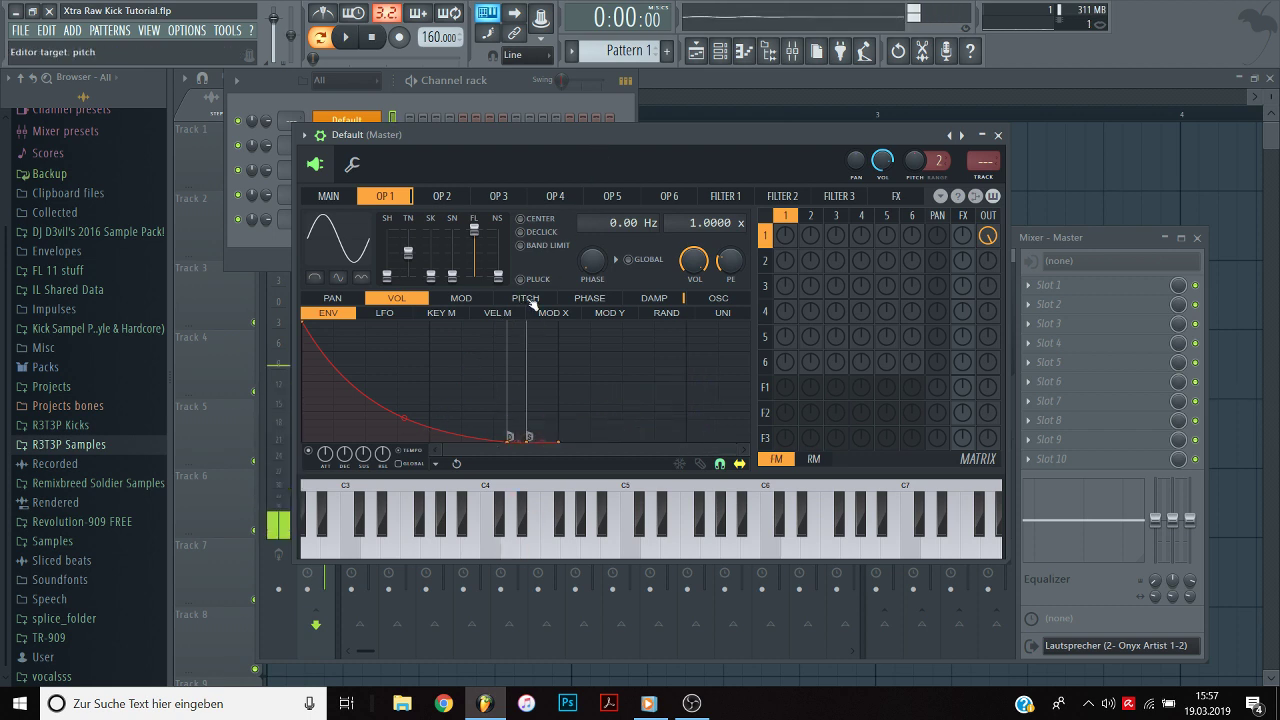
Enable operator 1's pitch envelope and shape it as a quick drop from maximum to the centre line.
click(525, 298)
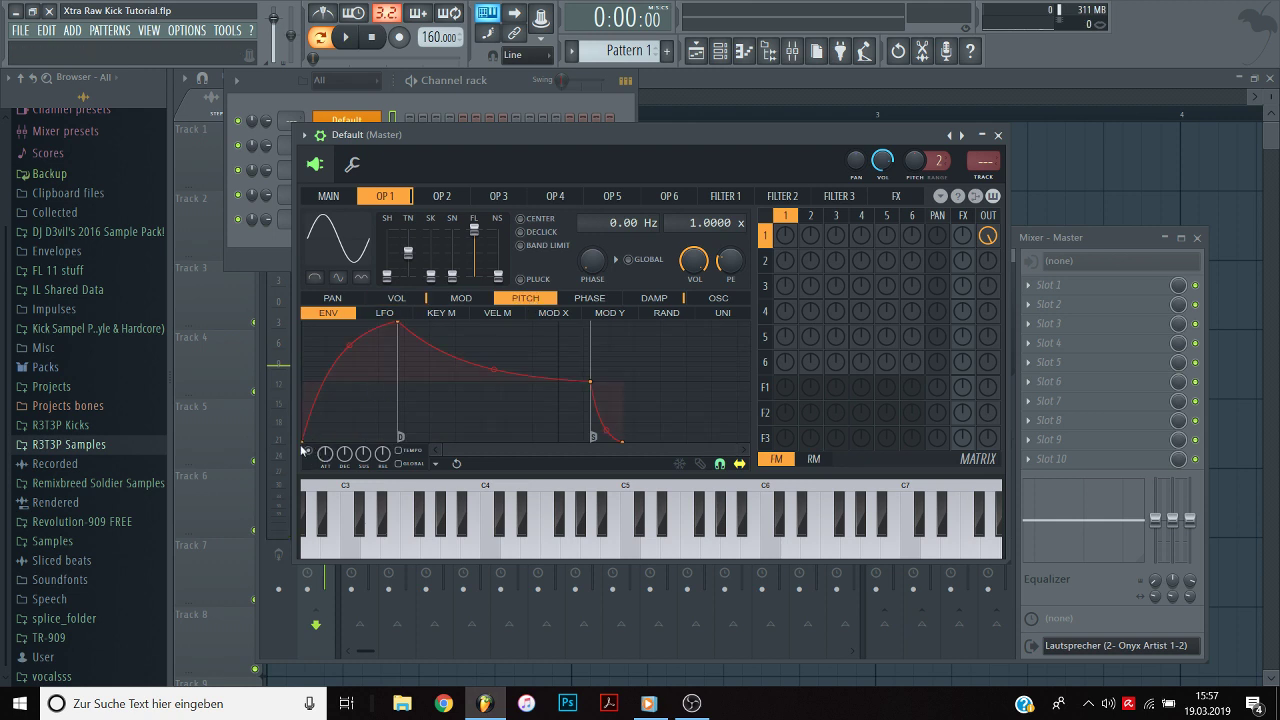
drag(396, 336, 345, 387)
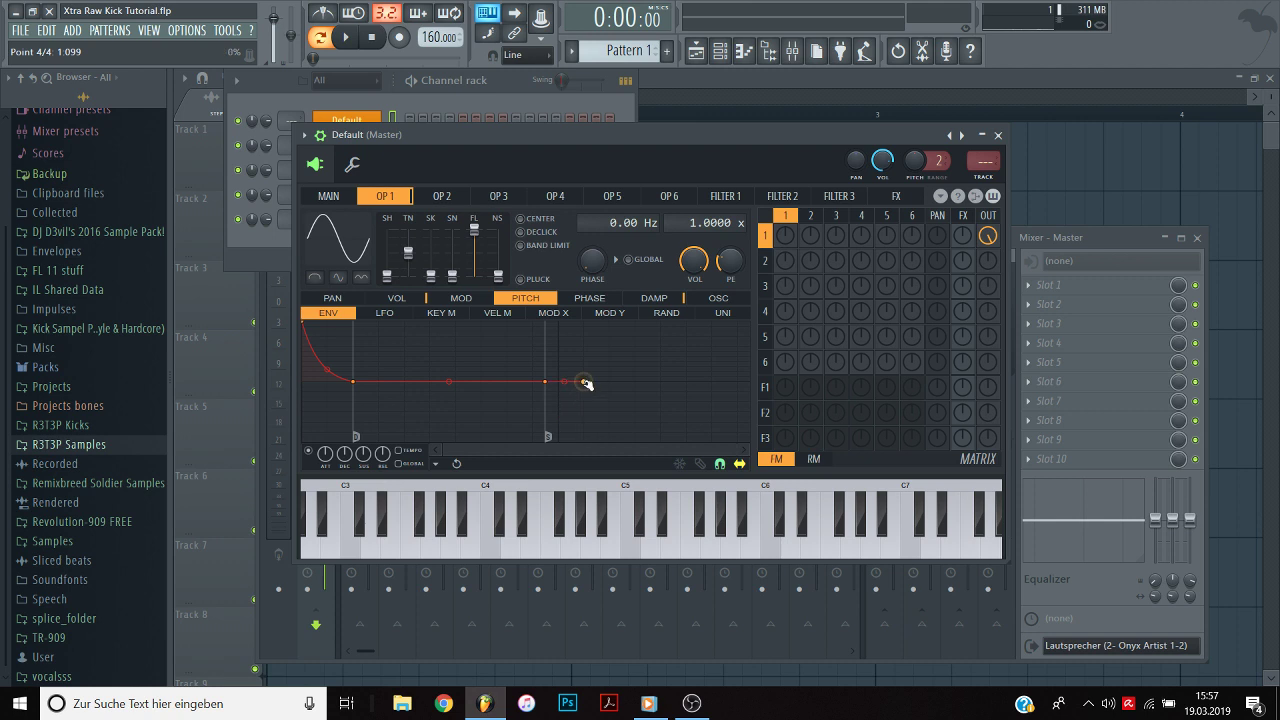
key(x)
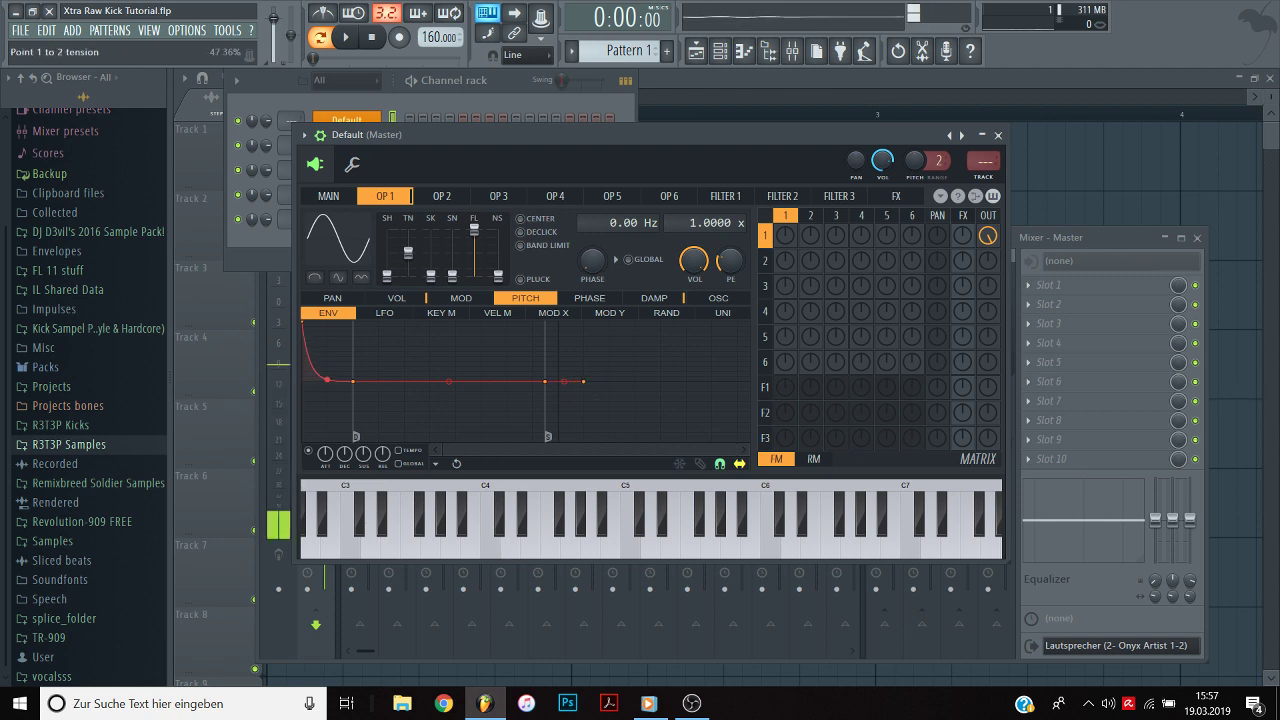
Lengthen the pitch envelope's initial drop slightly, set its tension to about 43%, and raise the PE knob while auditioning notes.
key(x)
drag(327, 380, 363, 386)
key(x)
key(x)
key(x)
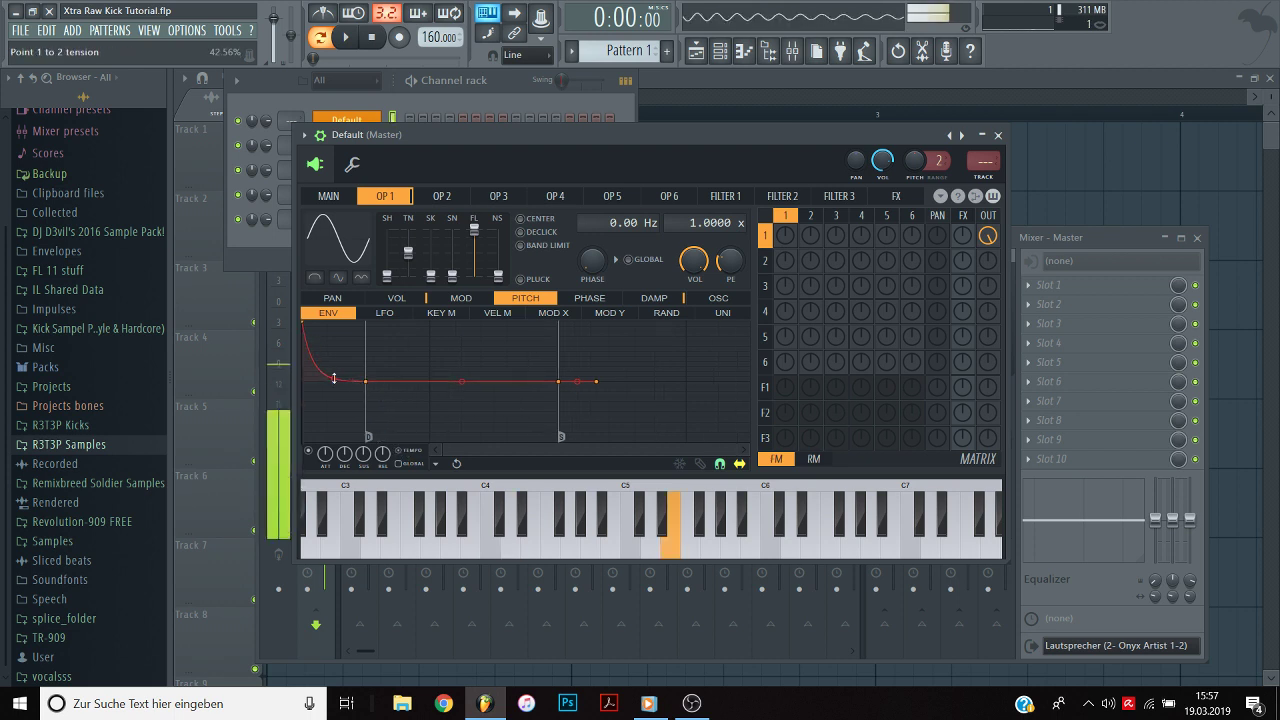
key(x)
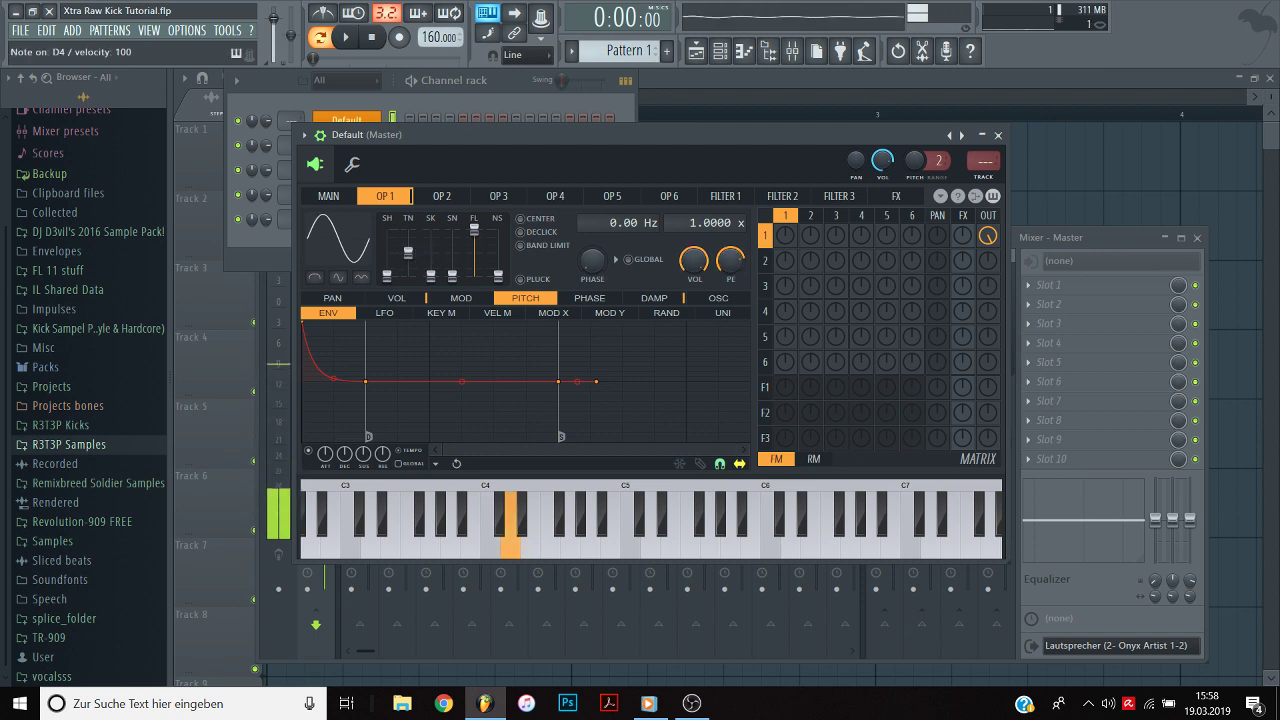
Lower operator 1's TN slider slightly and raise its SK slider to about 13%, auditioning the change.
drag(408, 253, 431, 272)
key(x)
key(x)
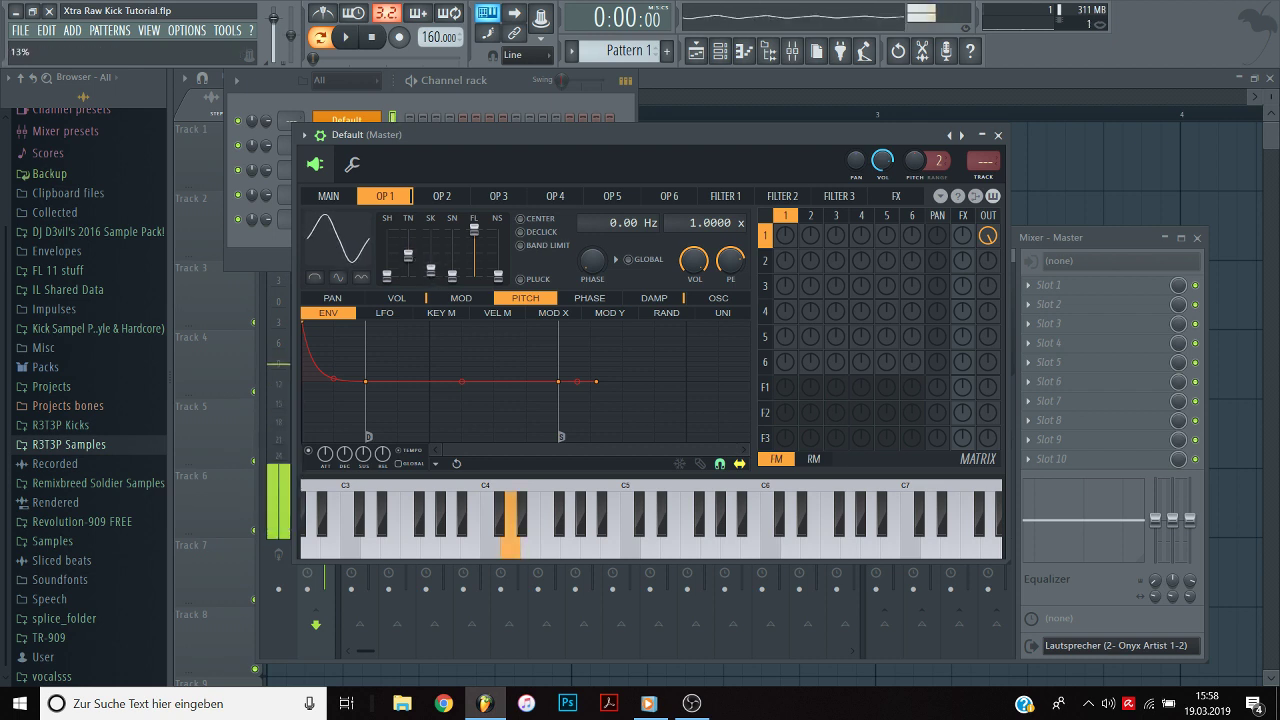
Audition the shaped kick sound by playing low and high notes repeatedly.
key(x)
key(e)
key(w)
key(x)
key(z)
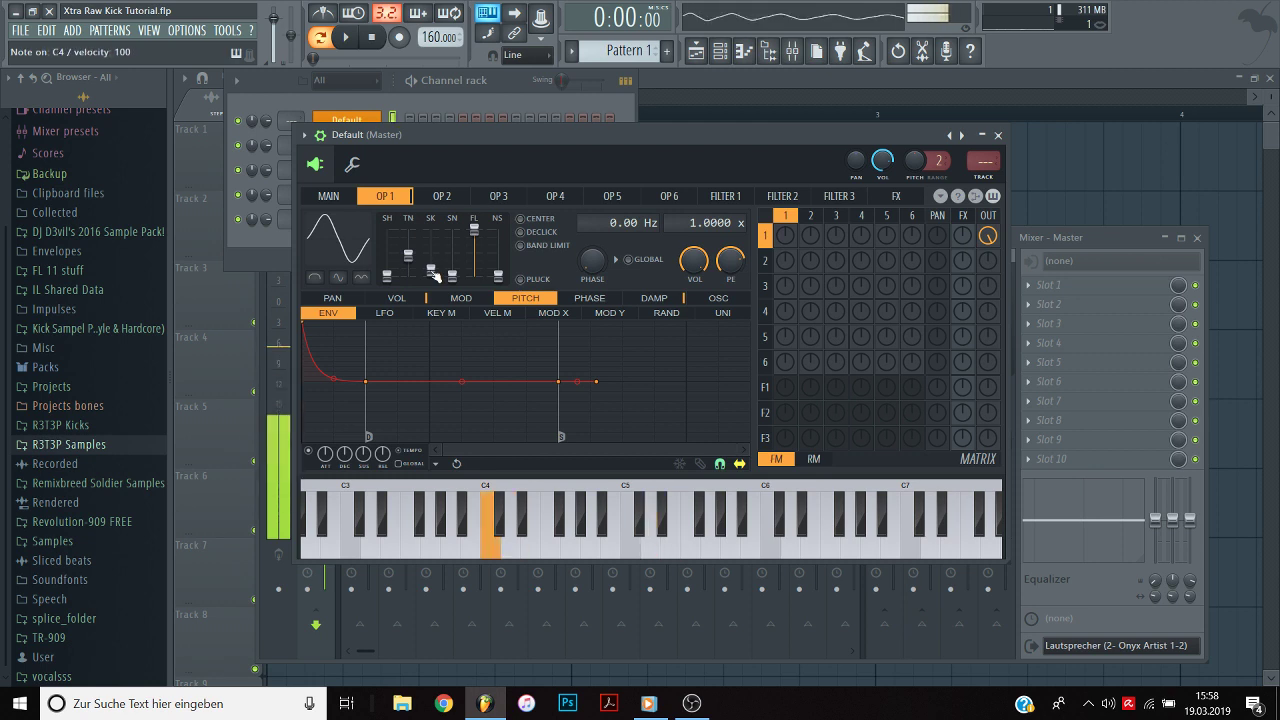
key(x)
key(x)
key(x)
key(e)
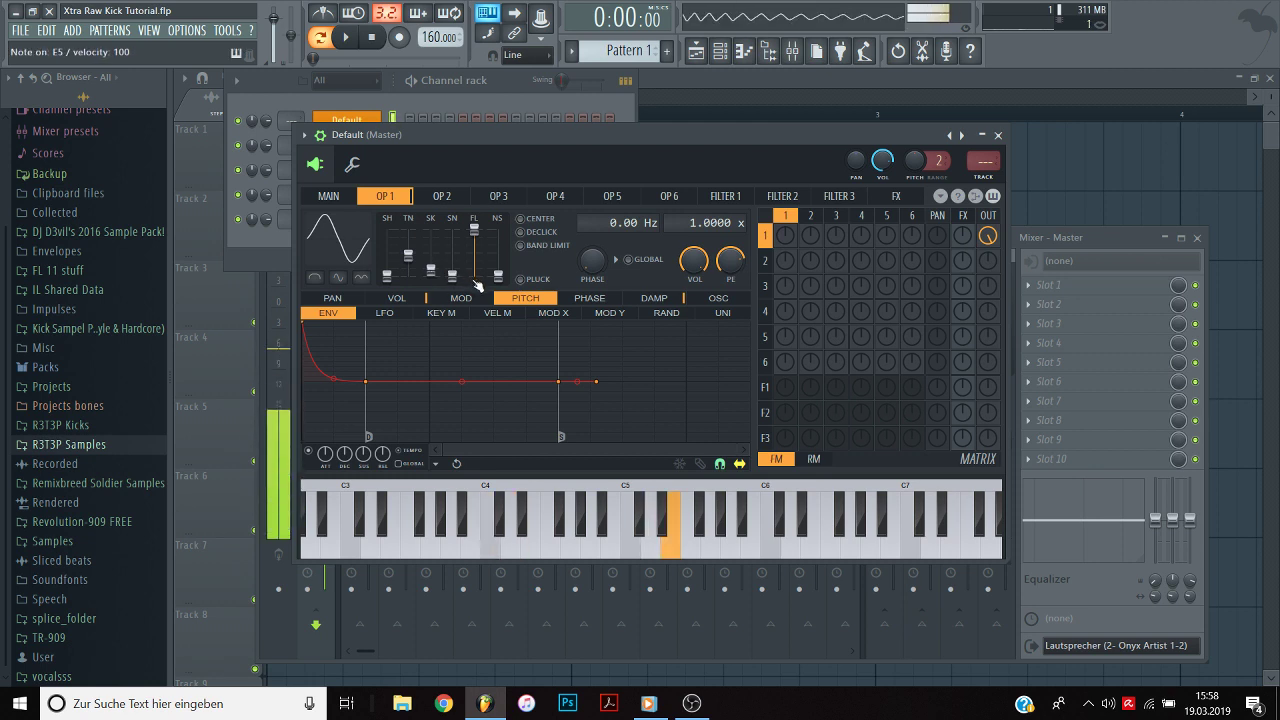
key(x)
key(x)
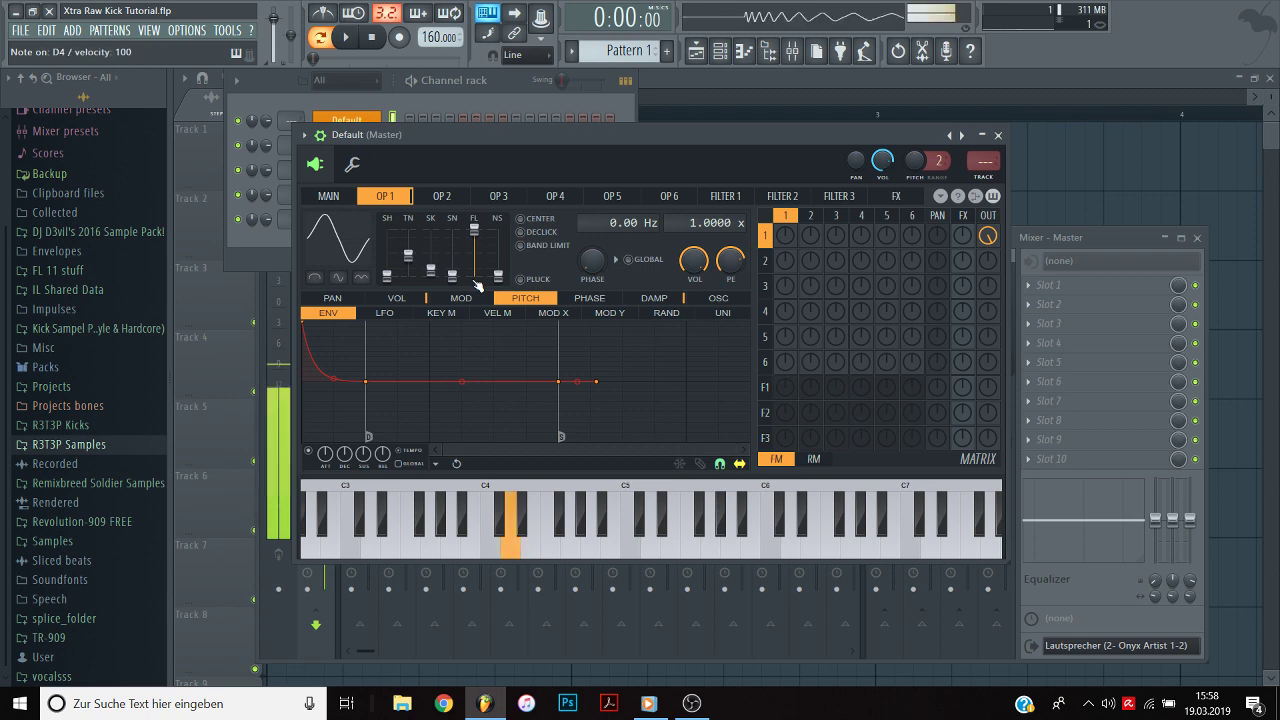
key(x)
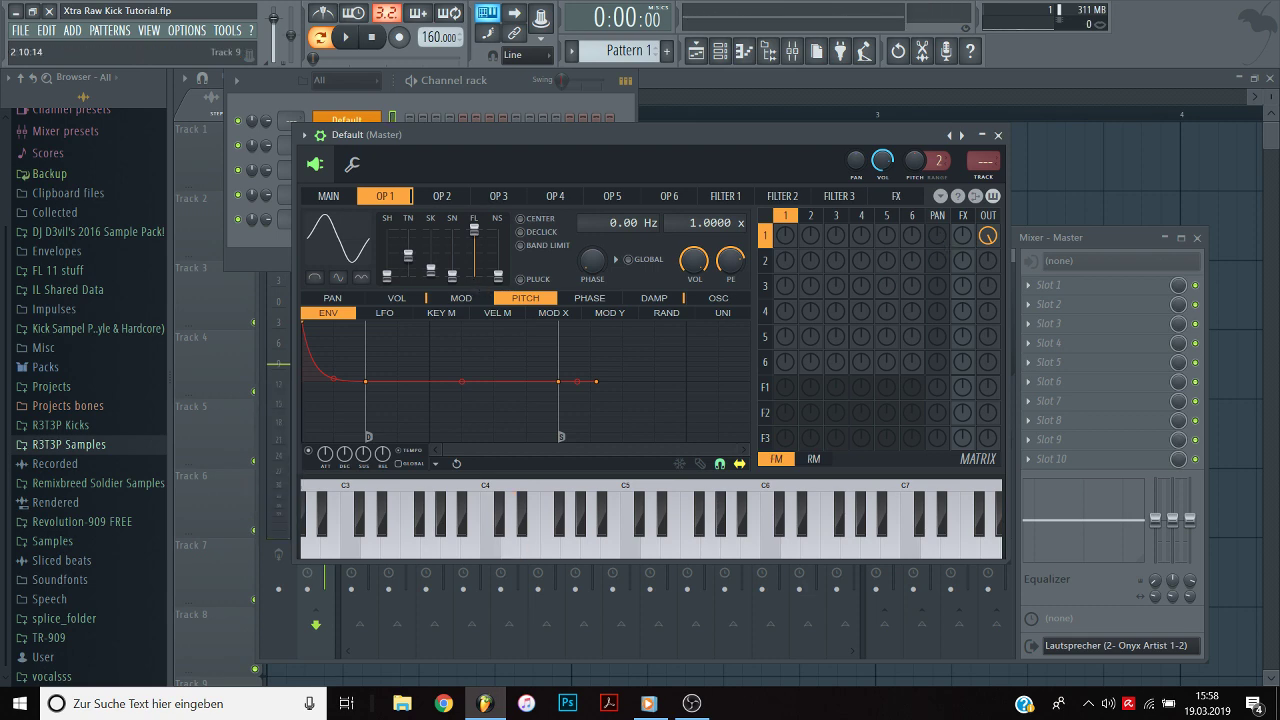
Route the Sytrus channel to mixer track 5, checking the desktop audio level in OBS before and after.
click(693, 704)
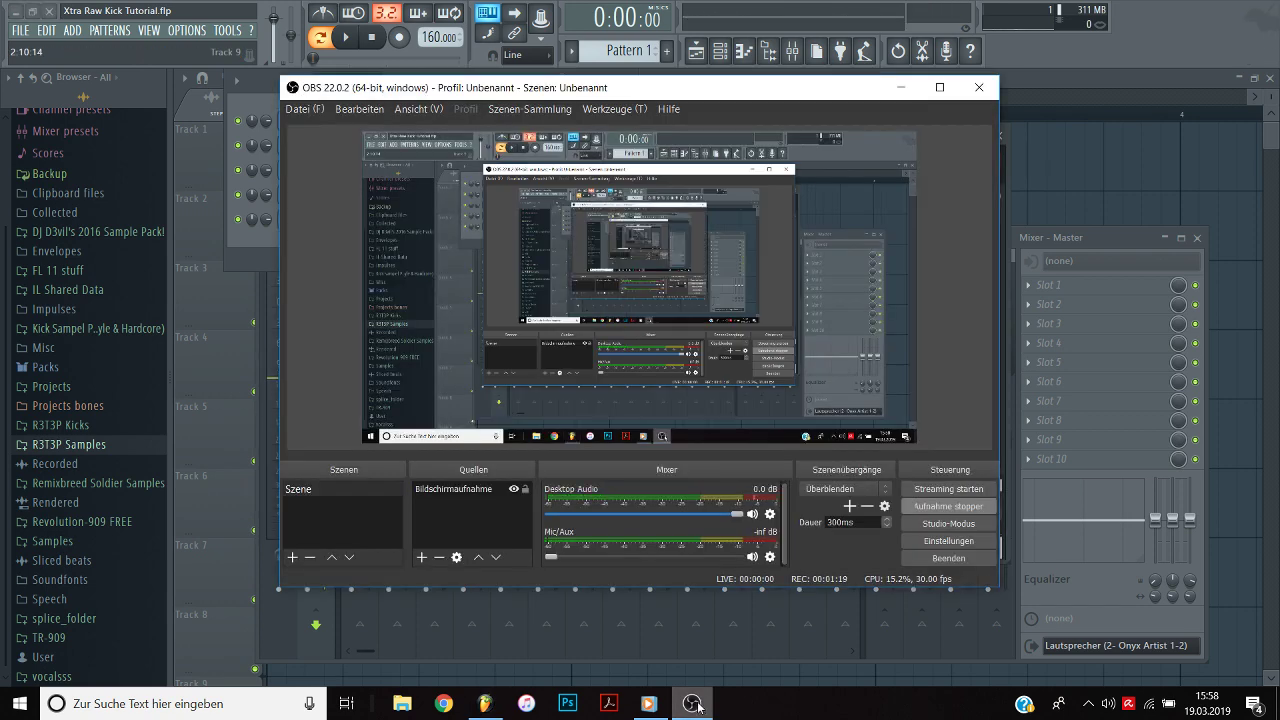
click(693, 704)
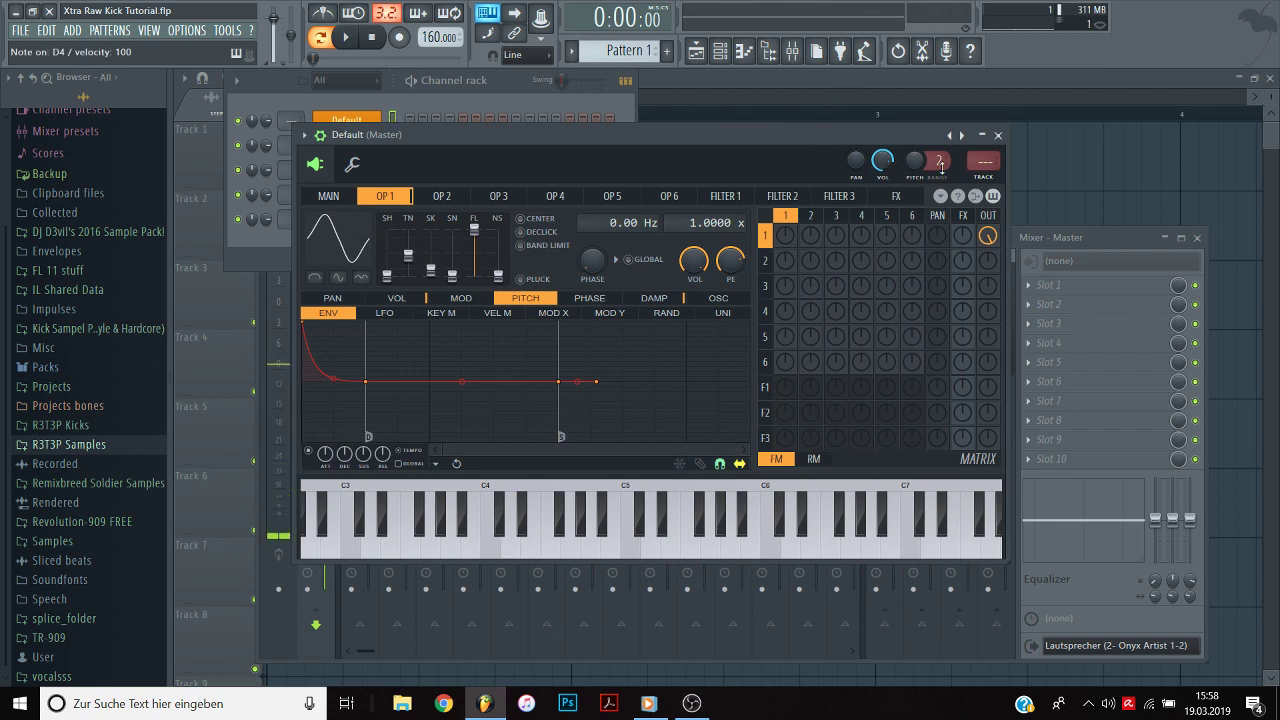
key(x)
click(993, 178)
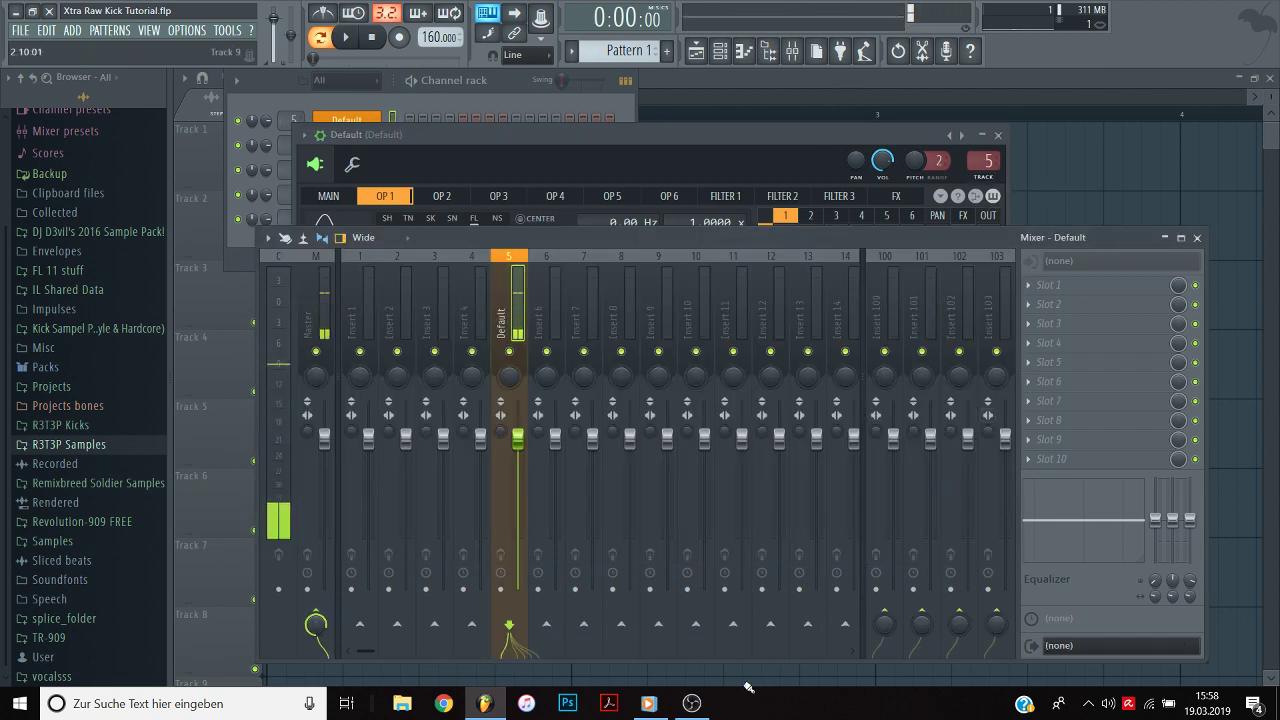
click(693, 704)
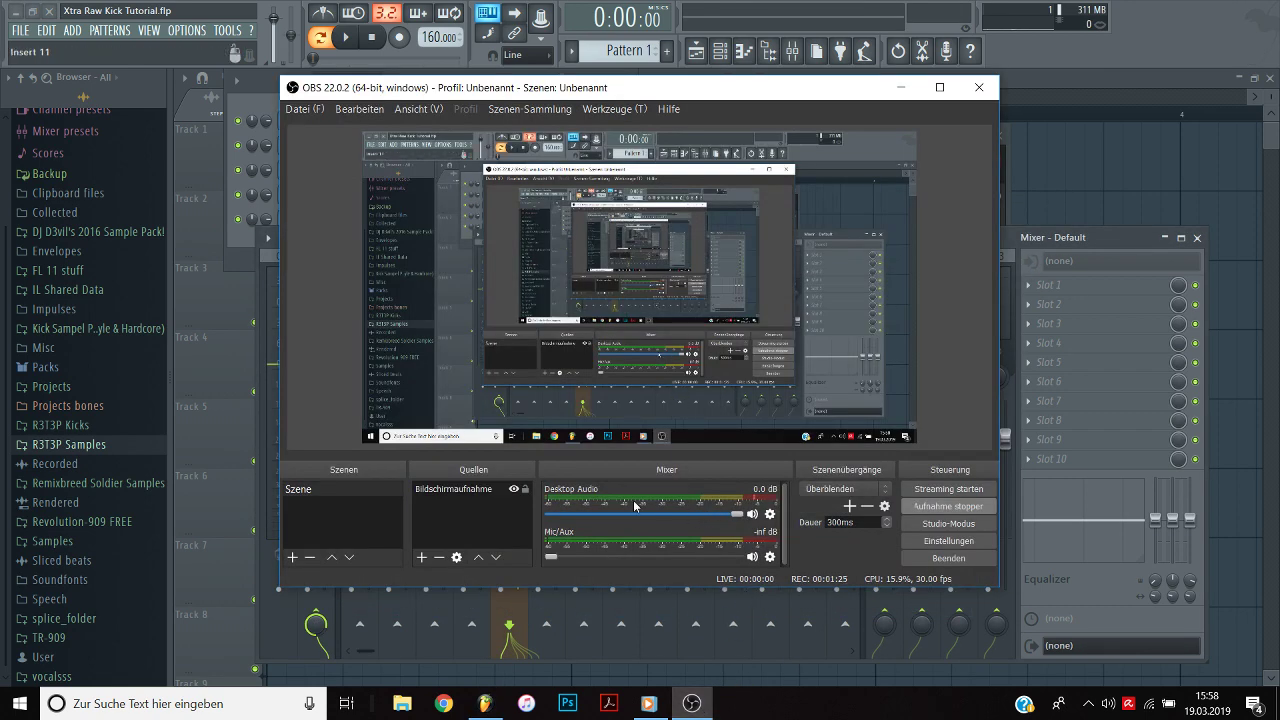
click(710, 704)
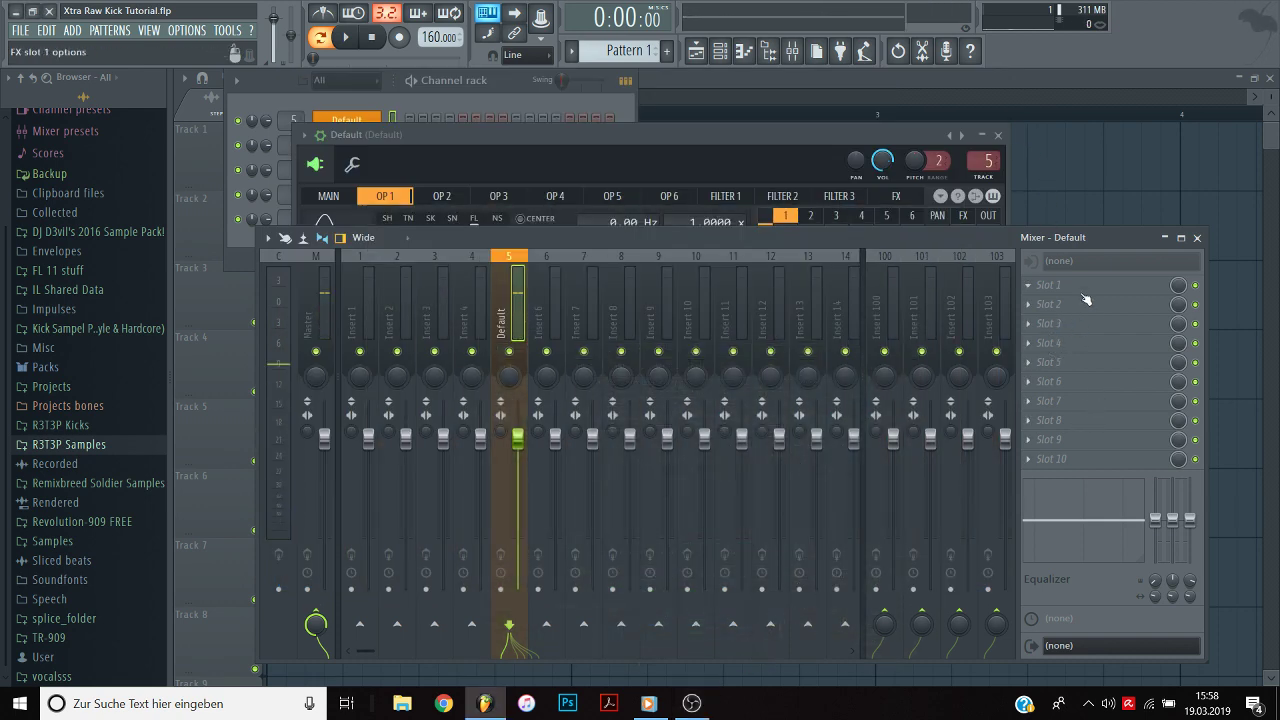
click(999, 135)
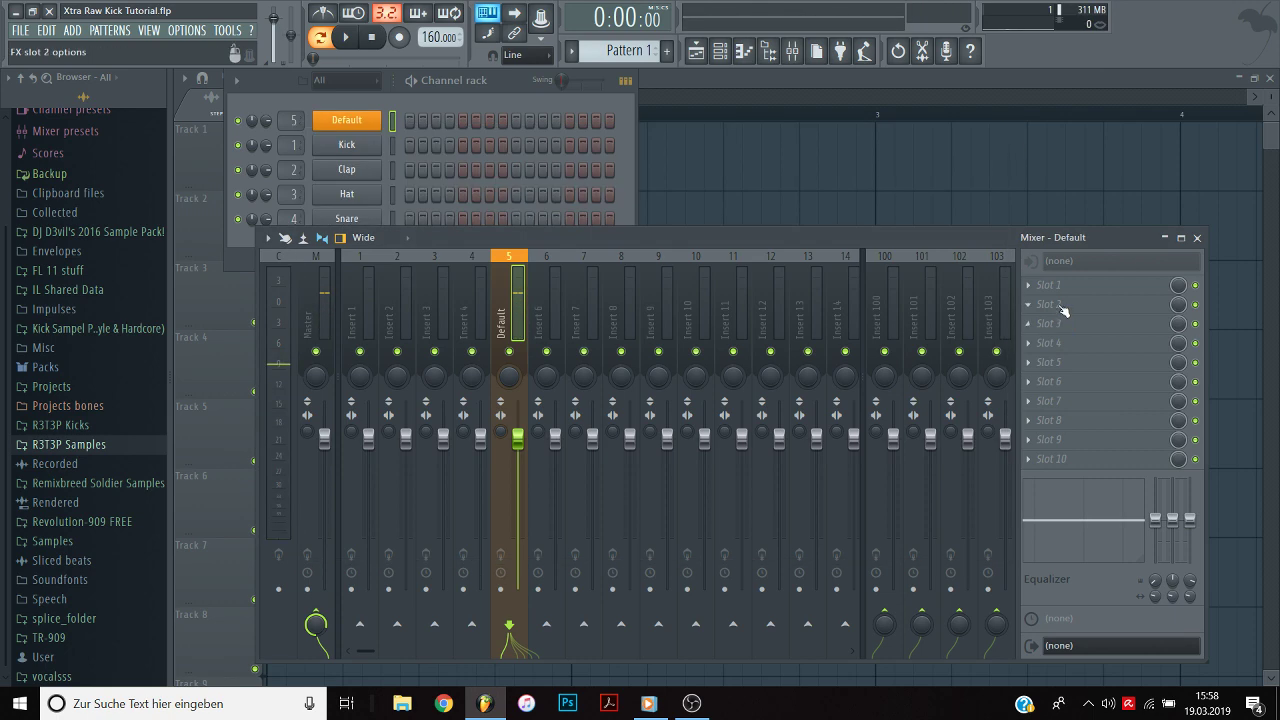
click(1063, 310)
click(1022, 499)
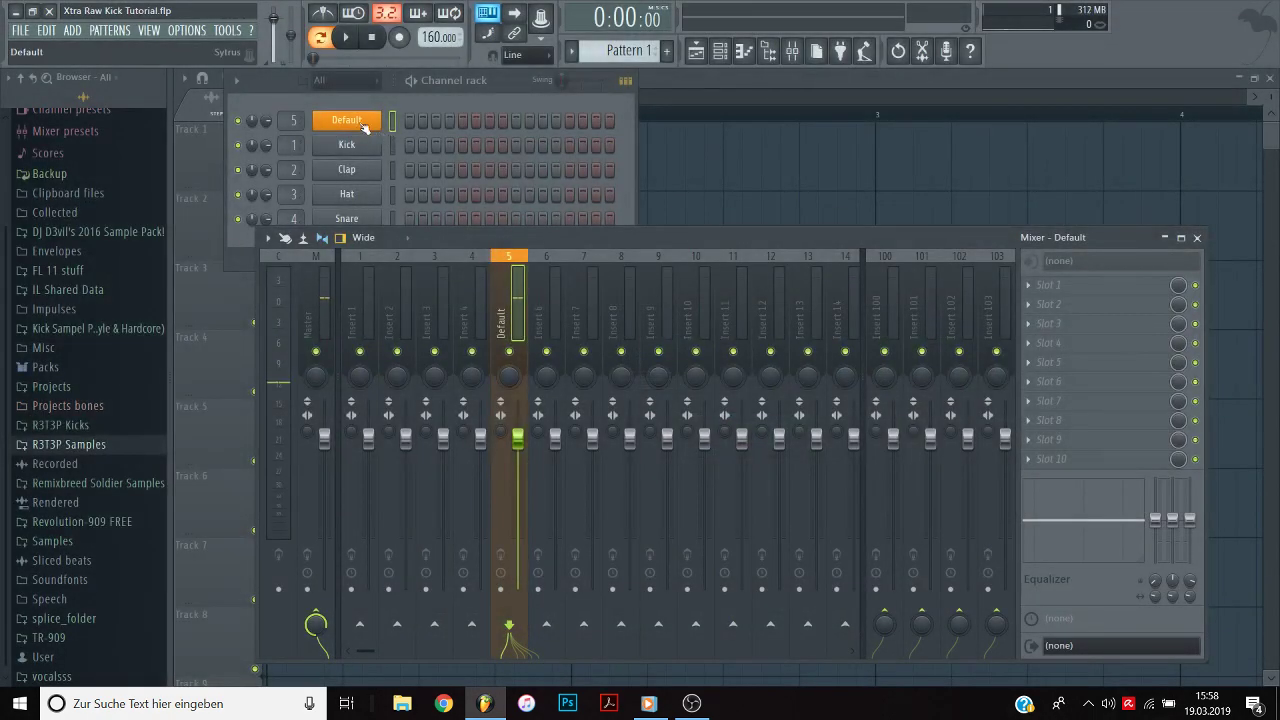
click(346, 121)
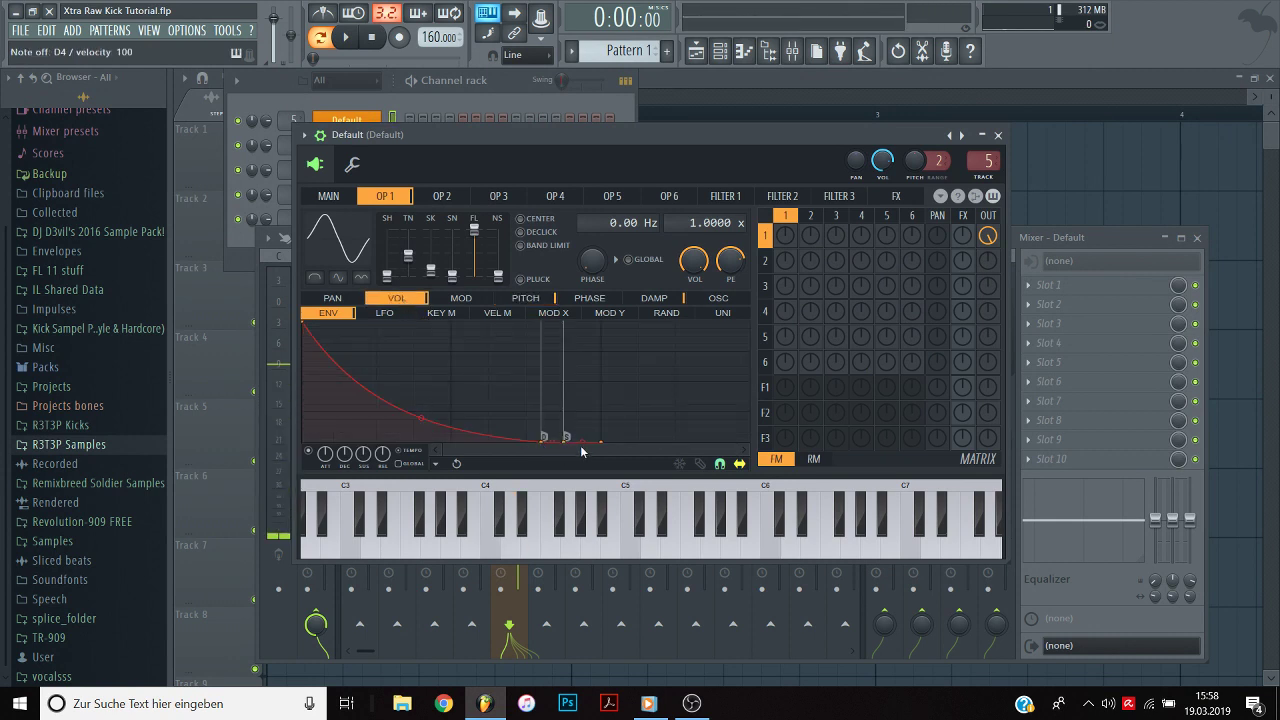
Lengthen the decay of operator 1's volume envelope and audition the longer kick tail.
mouse_move(547, 442)
mouse_down()
mouse_move(735, 452)
mouse_move(677, 453)
mouse_up()
key(x)
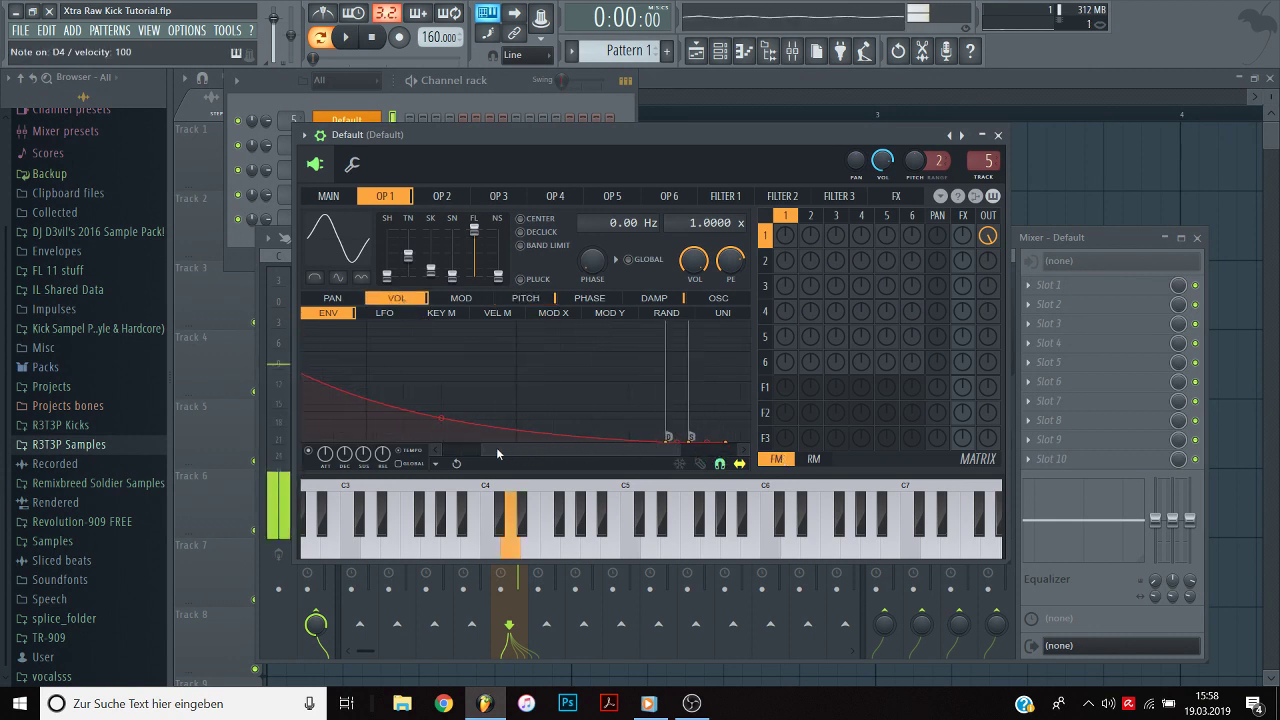
drag(479, 449, 414, 451)
key(x)
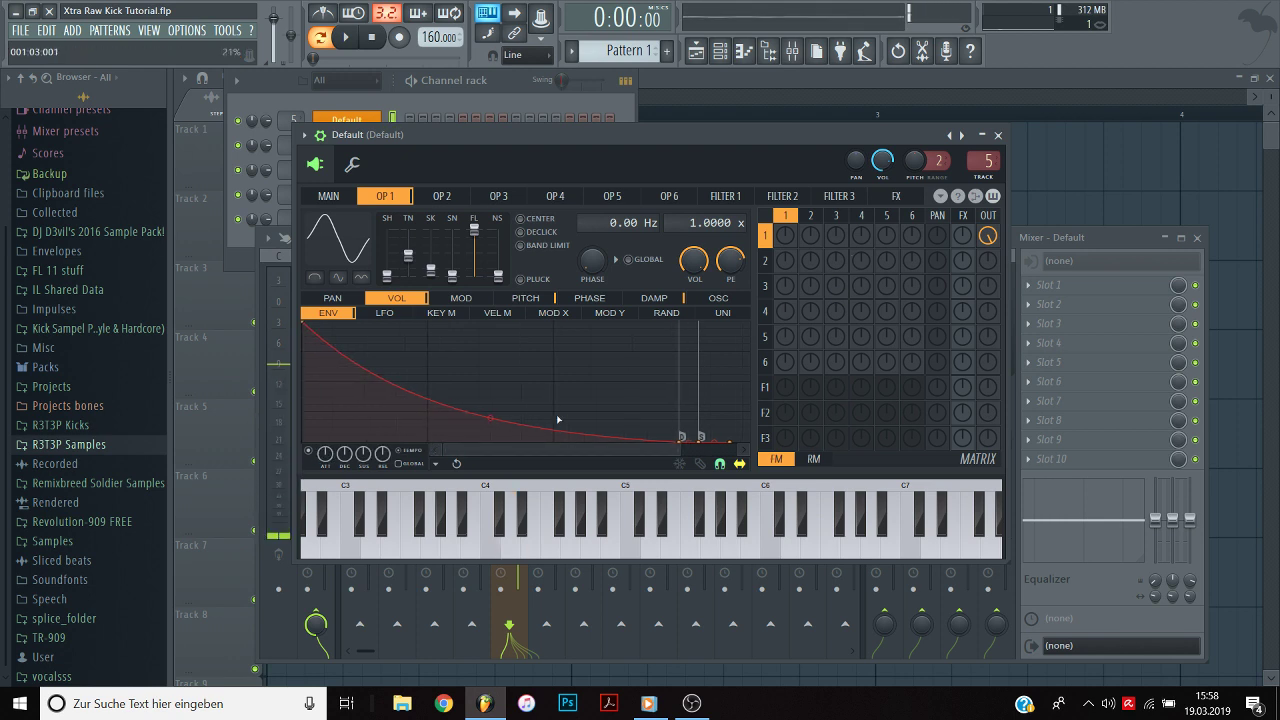
key(x)
mouse_move(488, 419)
mouse_down()
mouse_move(490, 322)
mouse_move(490, 417)
mouse_up()
key(x)
Load iZotope Trash 2 from the installed VST effects into slot 2 of the Default mixer track.
click(996, 134)
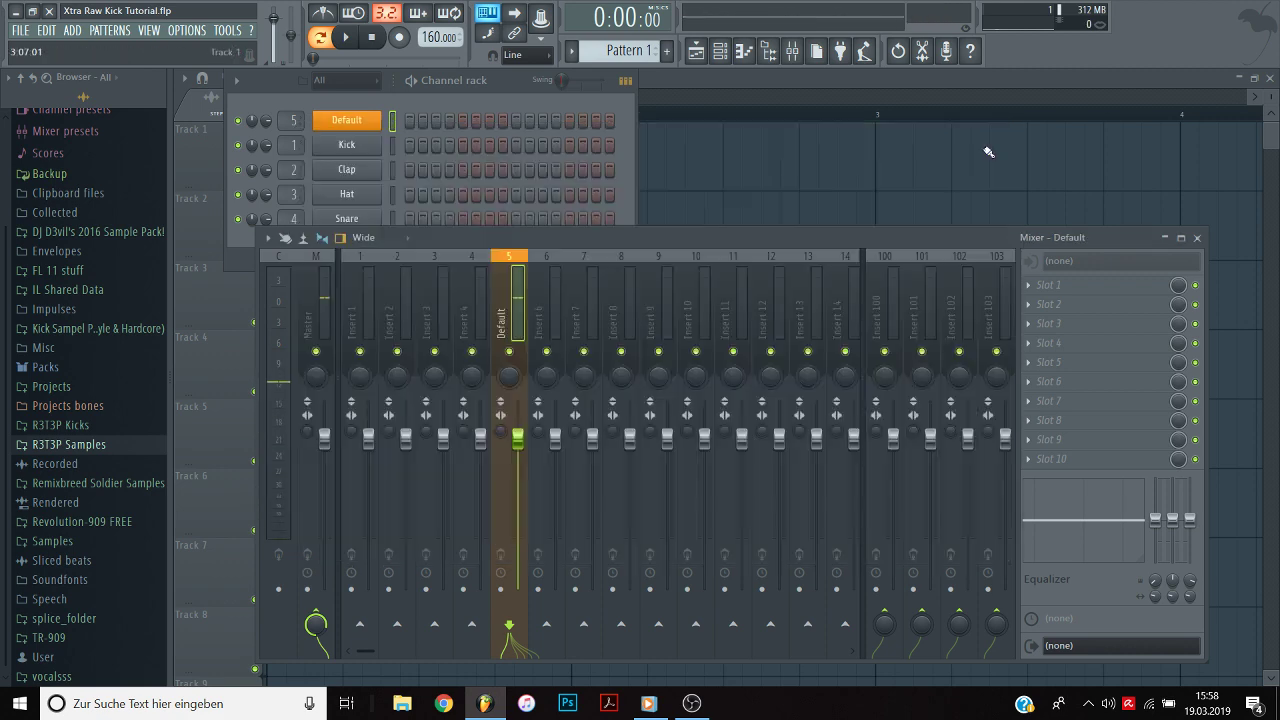
scroll(141, 106, up, 3)
click(86, 162)
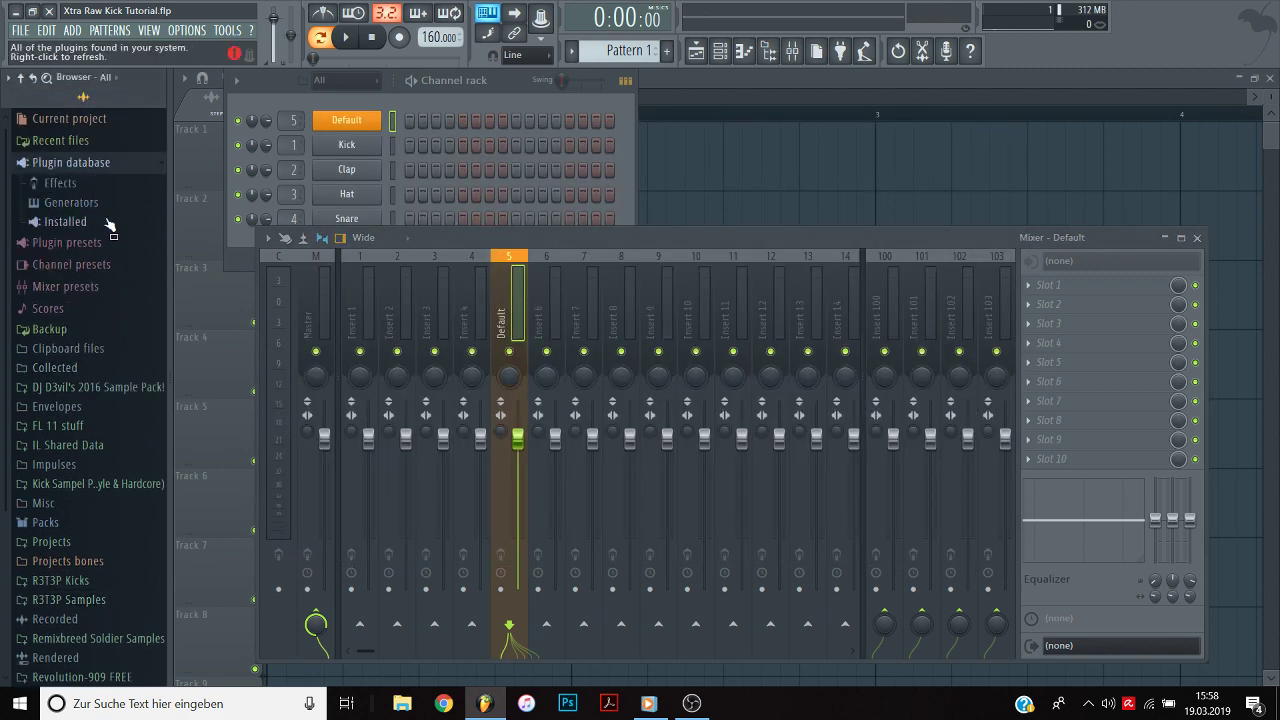
click(92, 222)
click(92, 242)
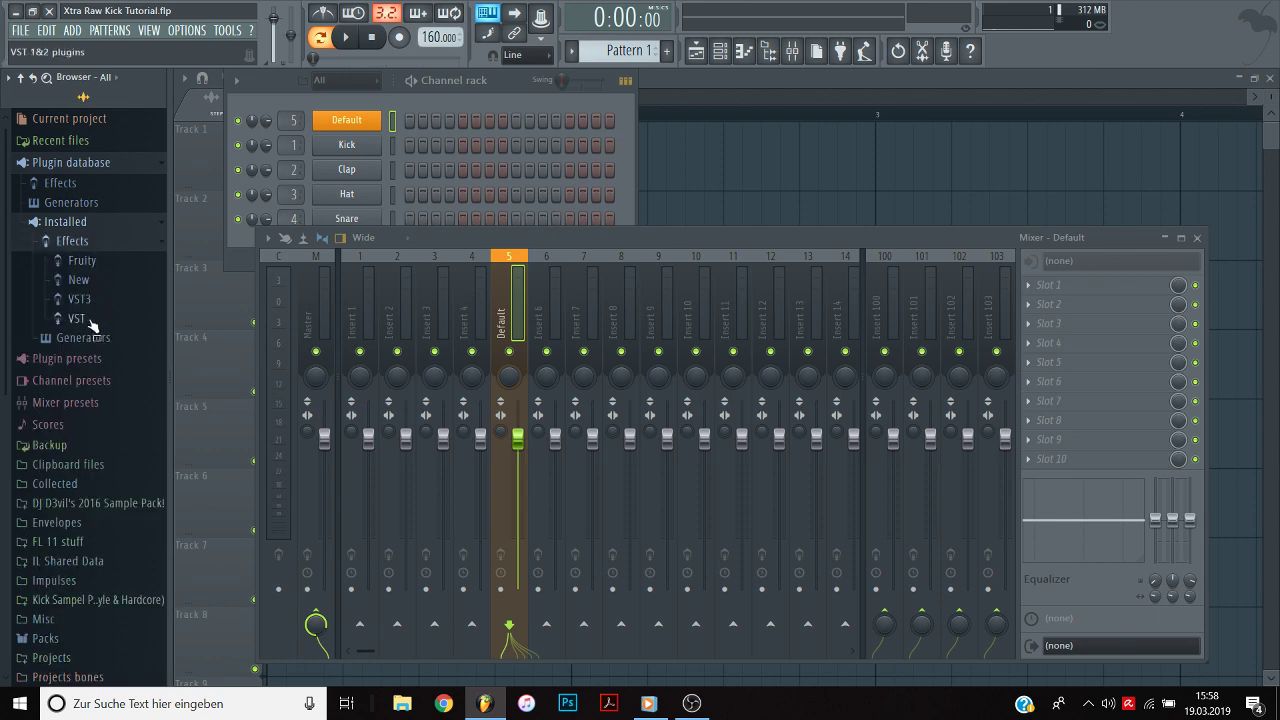
click(92, 322)
drag(110, 370, 1064, 308)
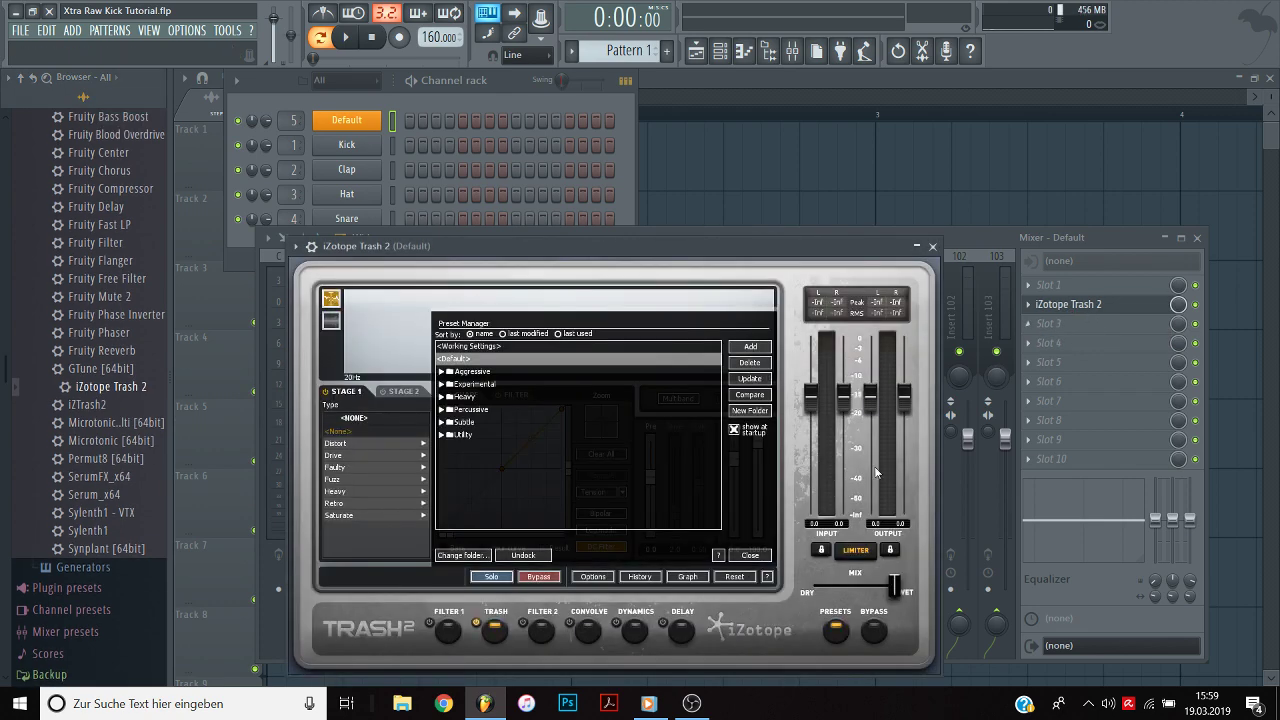
Dismiss Trash 2's preset manager, set Stage 1 to the Clip Control distortion, and bend its shape curve steeply upward.
click(755, 557)
drag(648, 243, 657, 140)
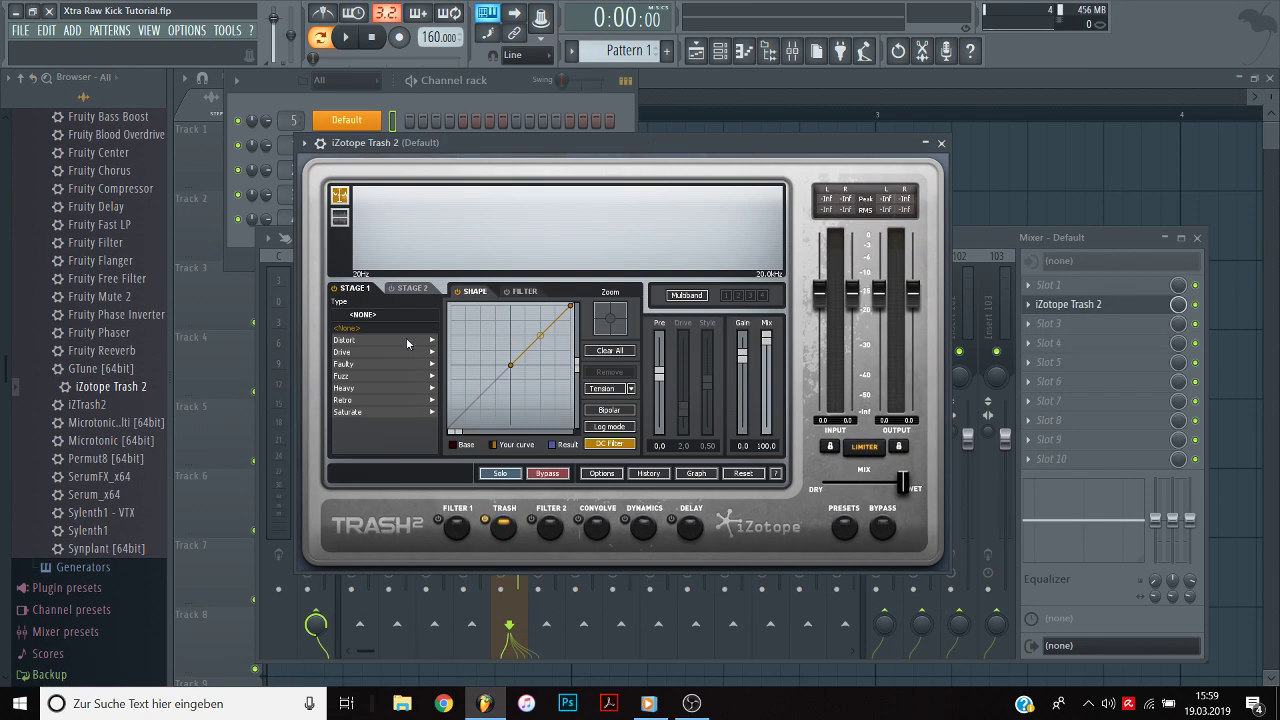
click(406, 340)
click(352, 364)
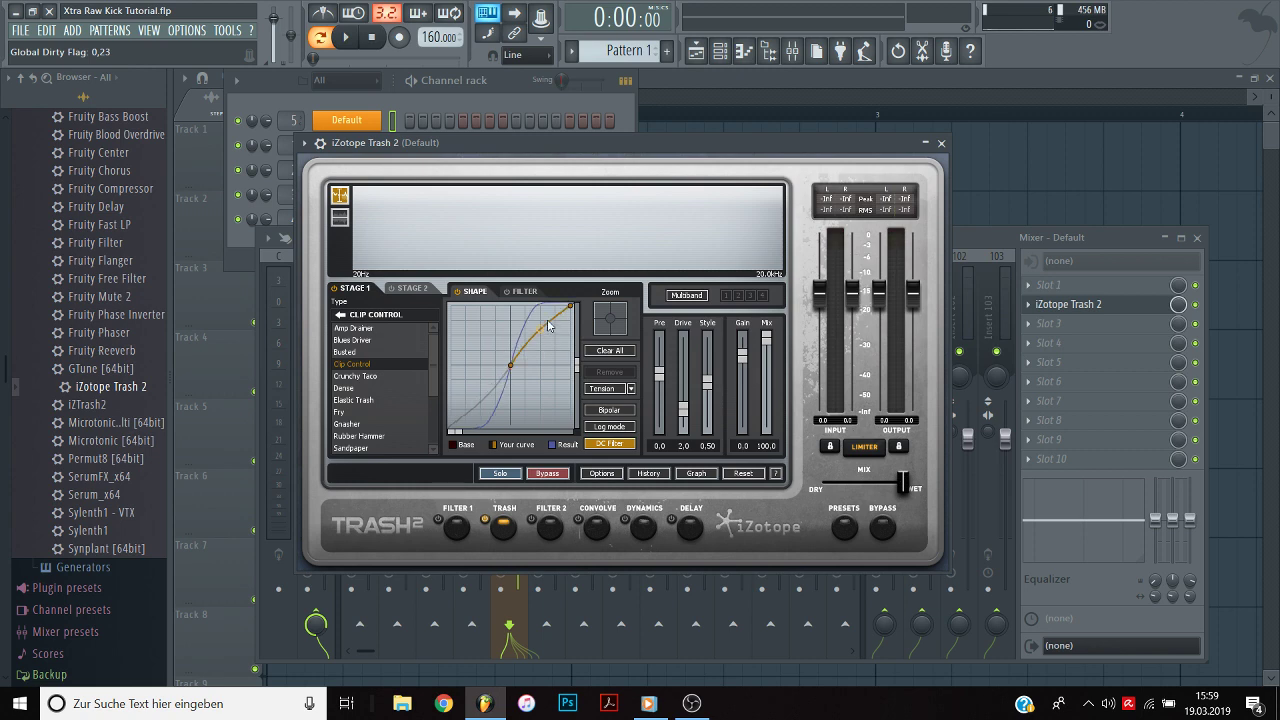
click(383, 340)
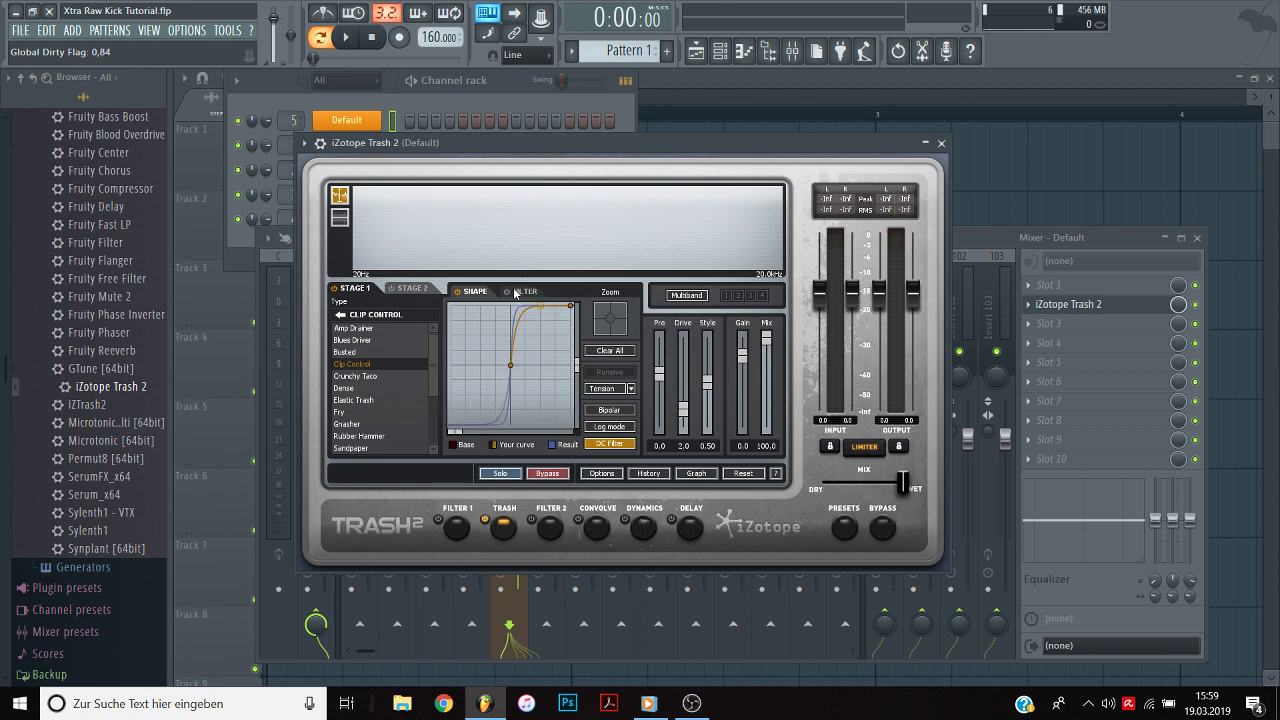
Switch Trash 2's Stage 1 distortion type to Amp Drainer and close the plugin window.
click(354, 328)
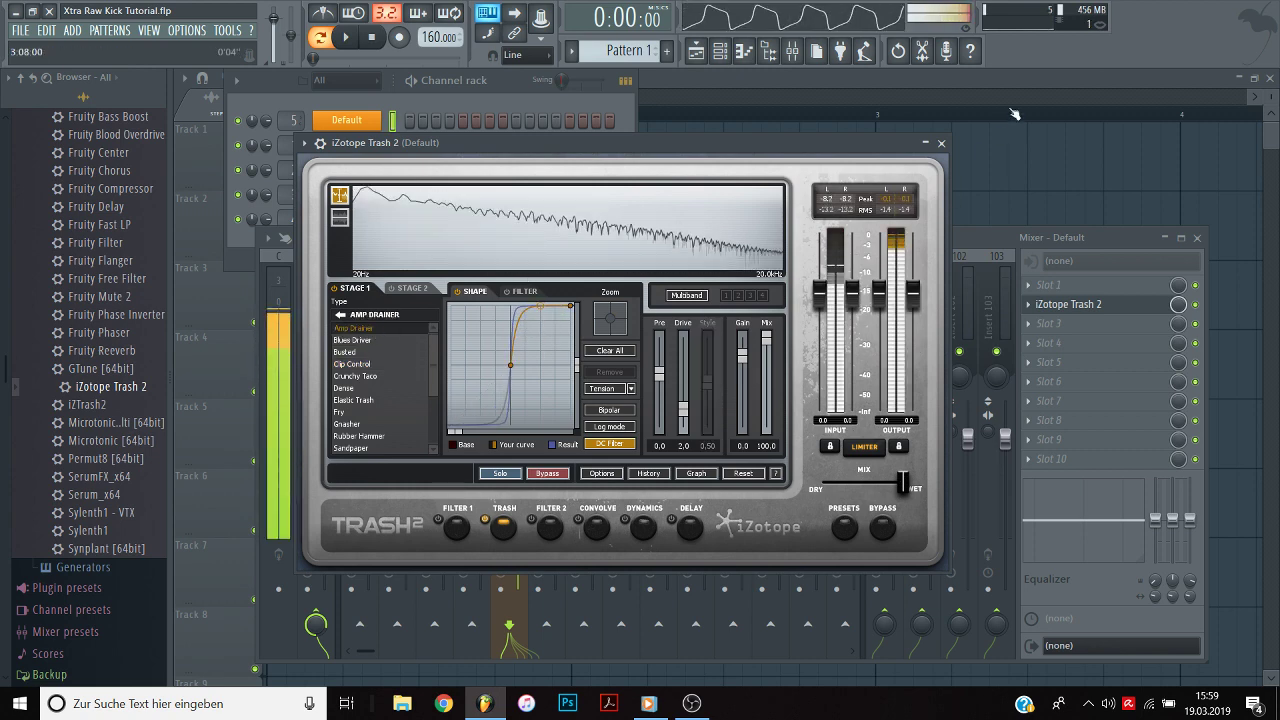
click(941, 143)
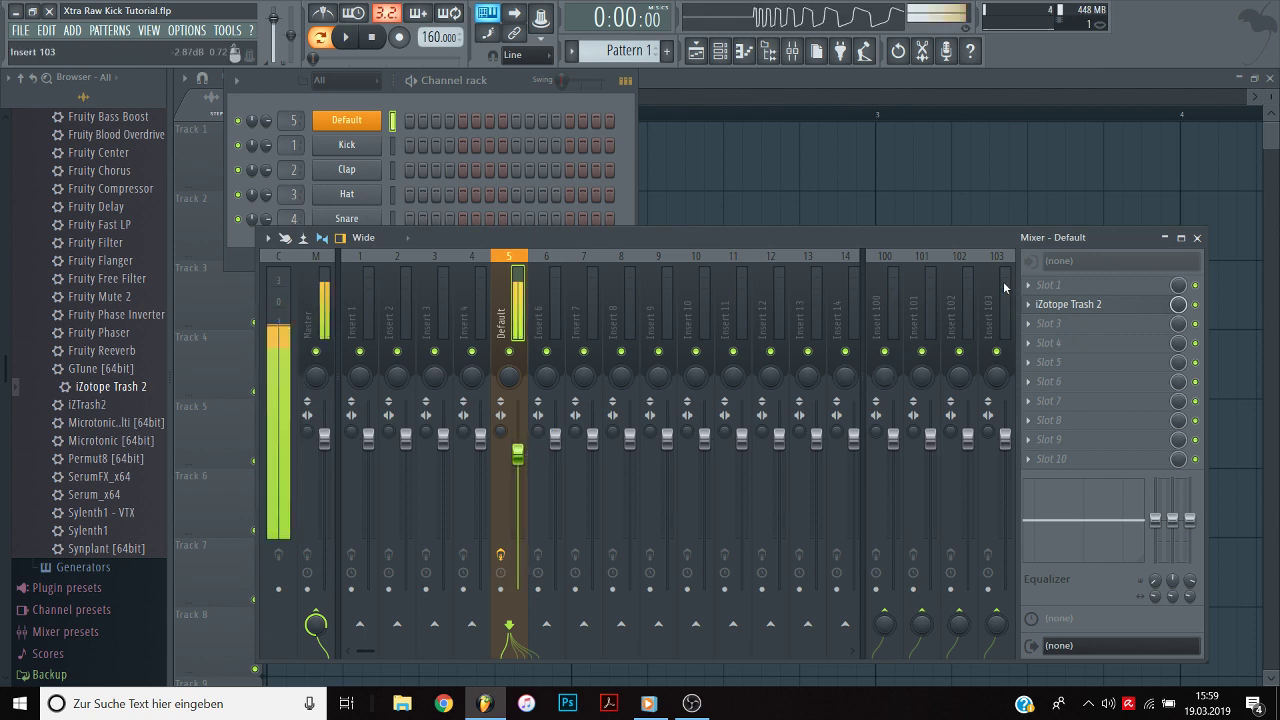
Load Edison into slot 3 of the Master mixer track.
click(324, 294)
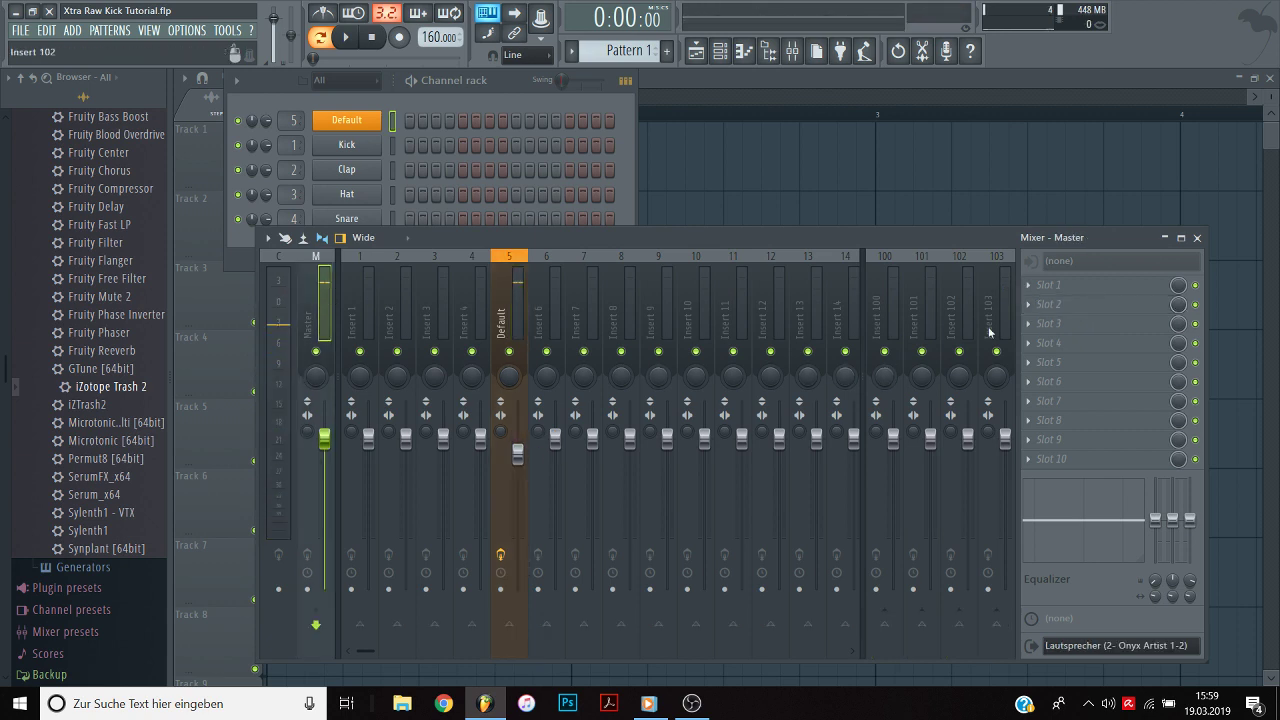
click(1105, 316)
click(190, 214)
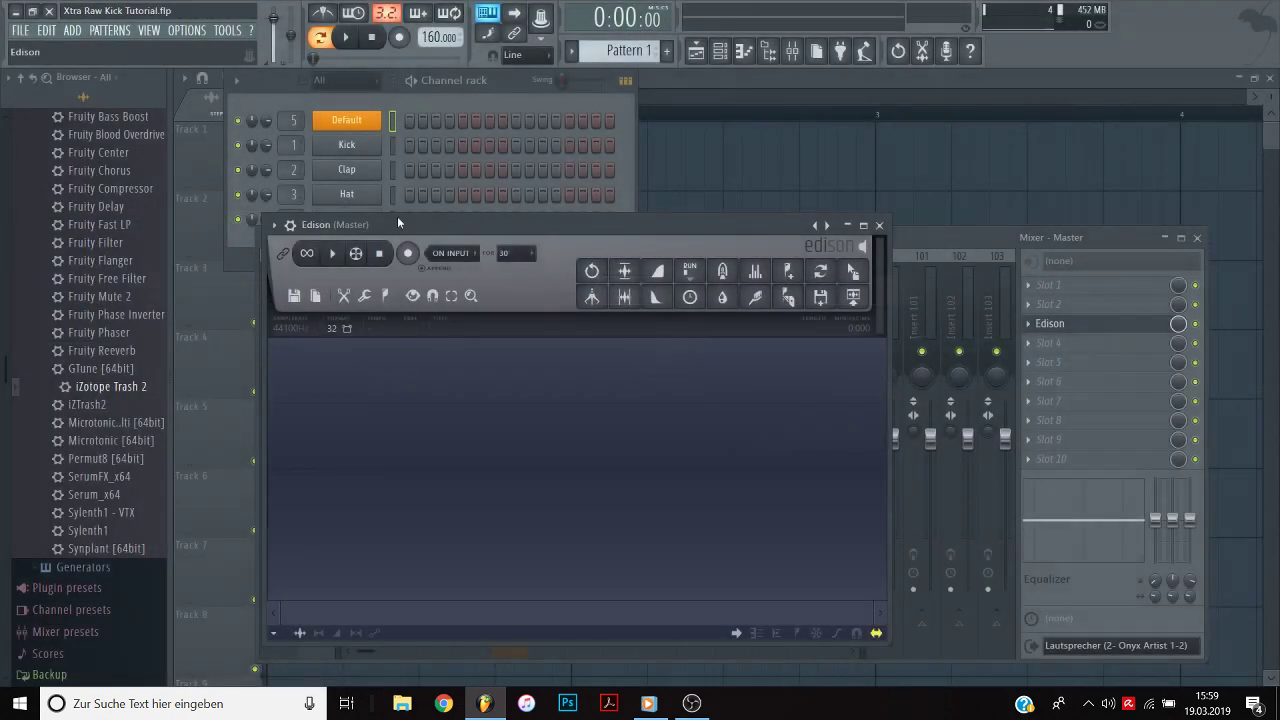
Audition low keys in the Default channel's piano roll and draw an E4 note 0:15:00 long from the start of bar 1.
click(372, 120)
right_click(372, 120)
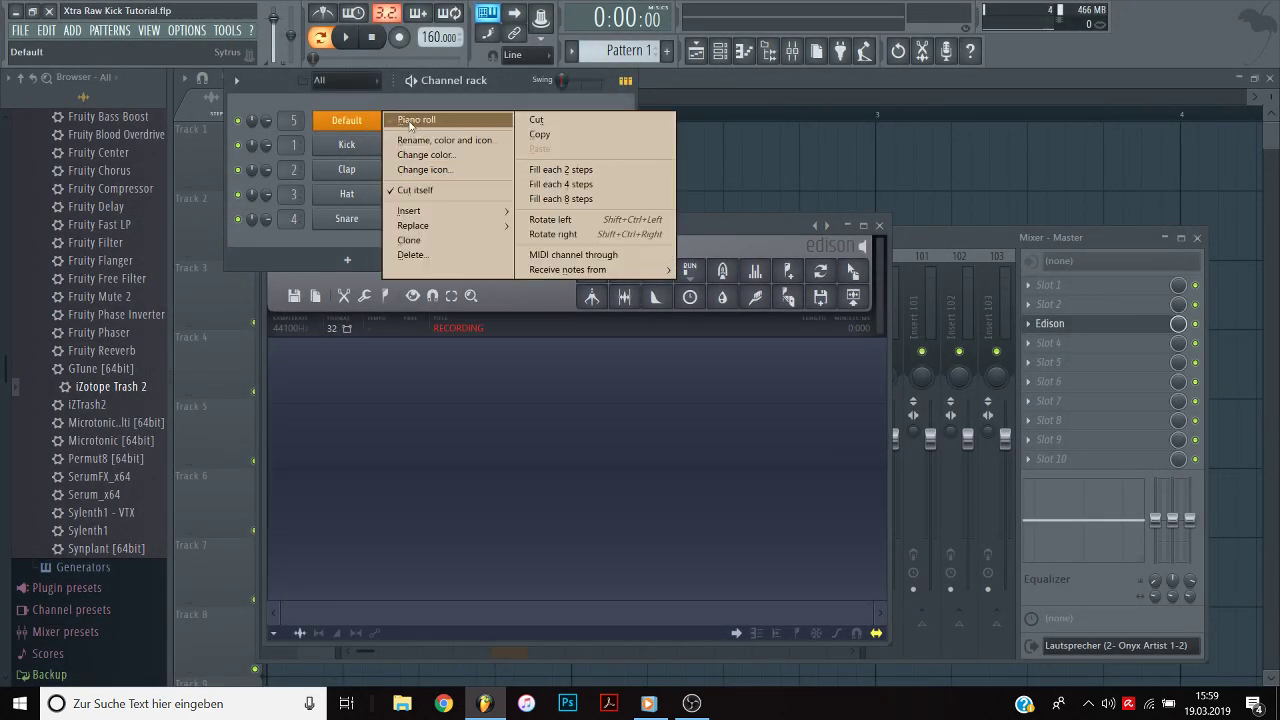
click(420, 124)
click(229, 358)
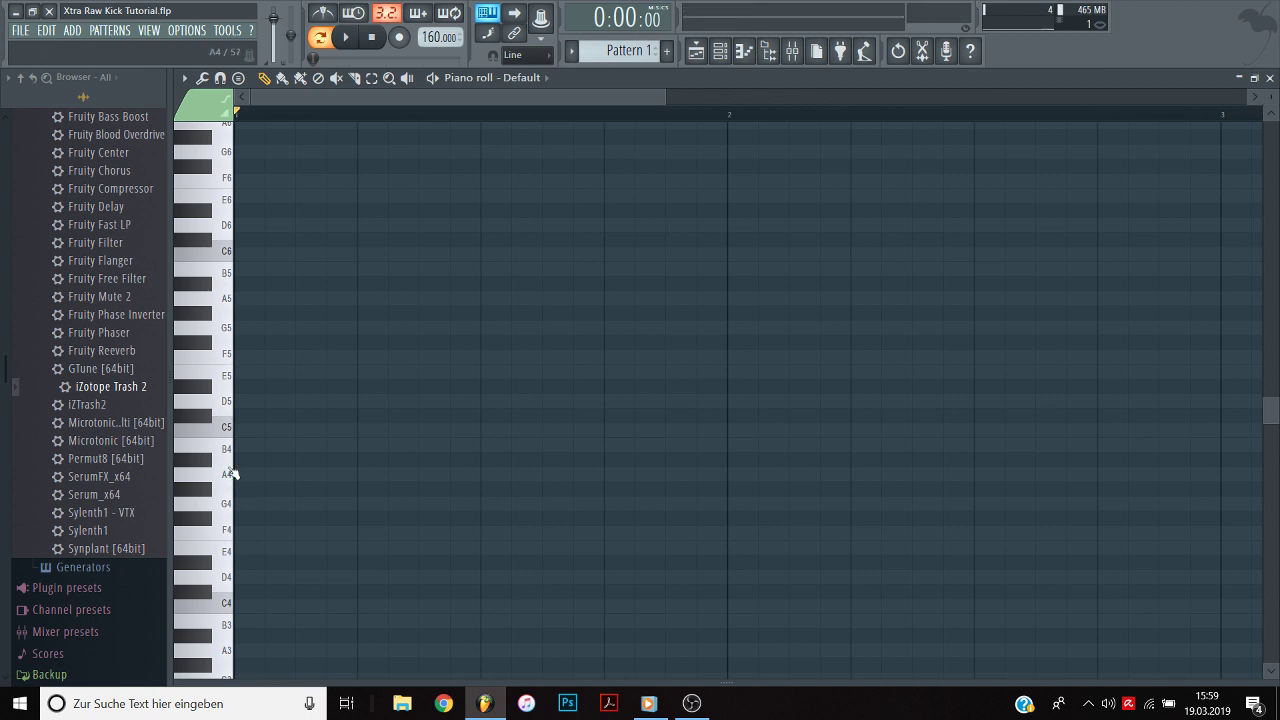
click(229, 528)
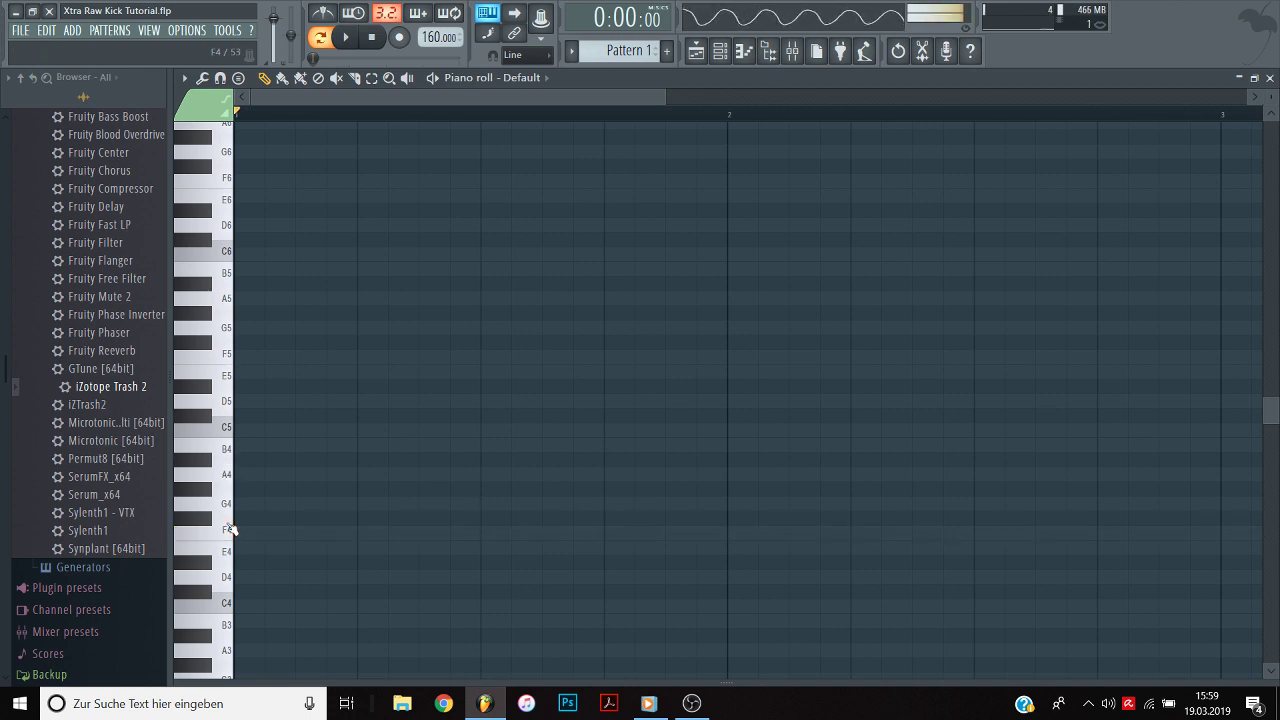
click(229, 528)
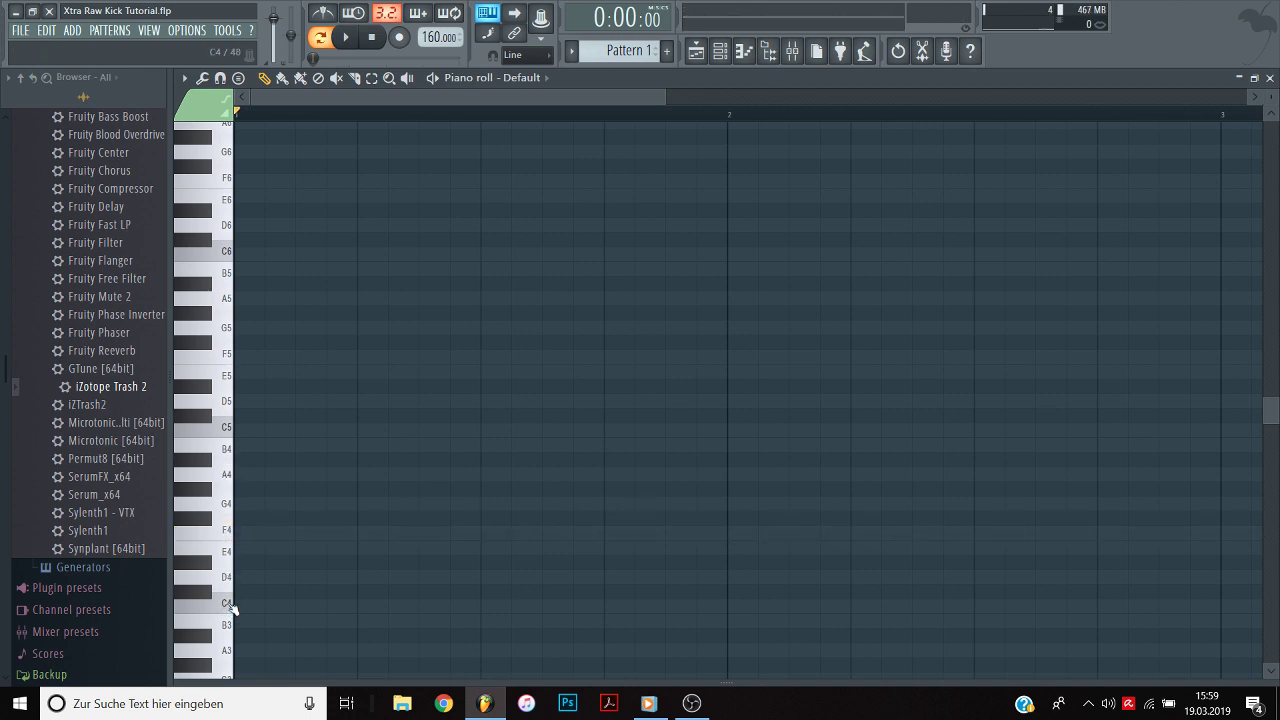
scroll(233, 578, down, 1)
click(229, 508)
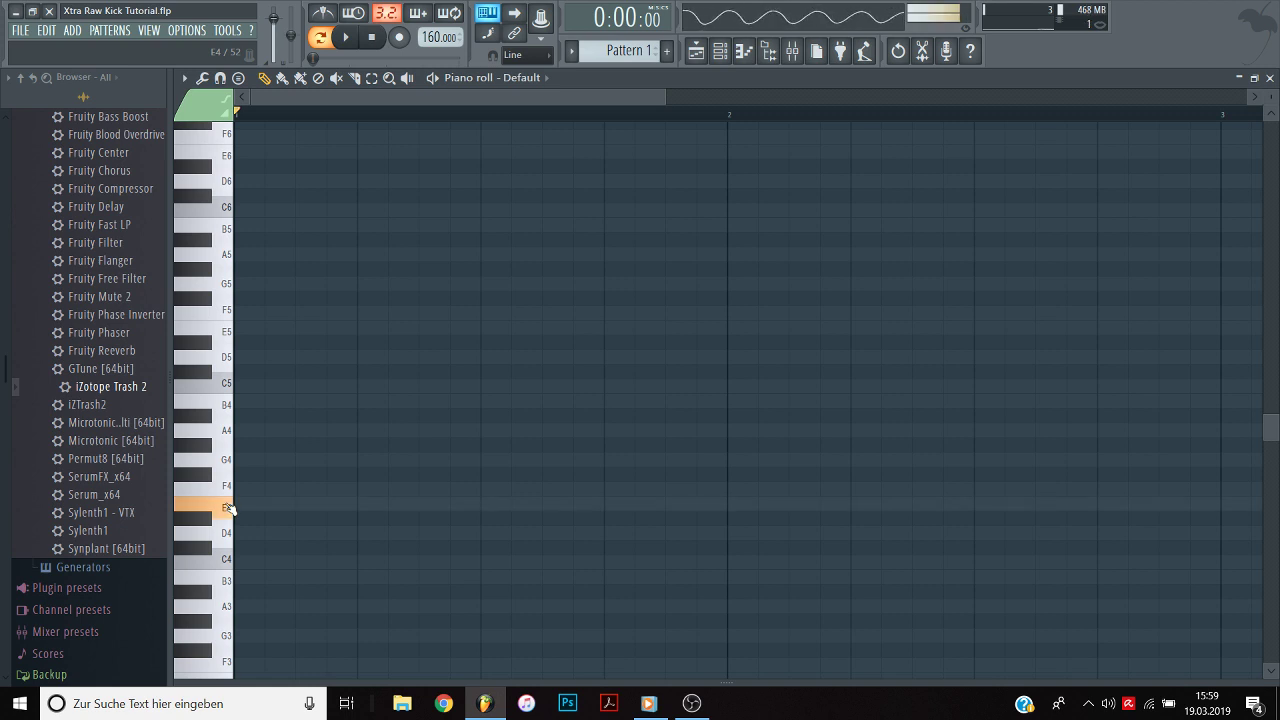
drag(272, 504, 704, 500)
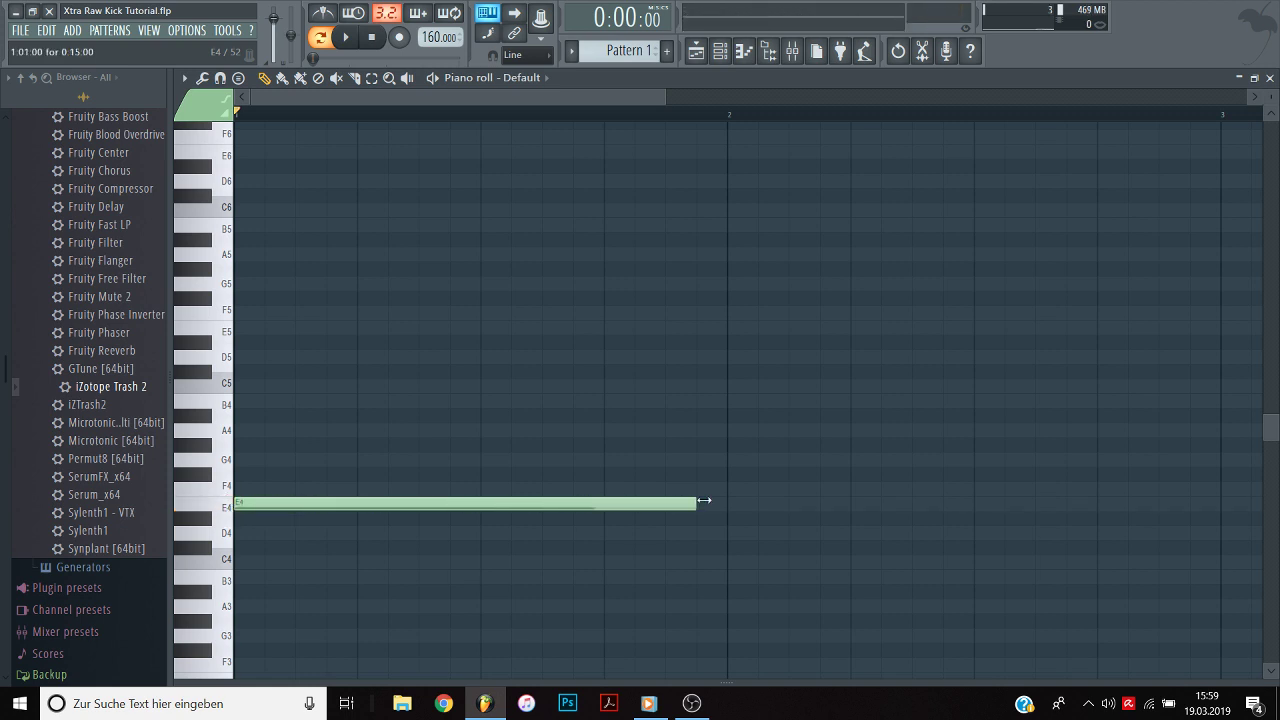
Record the playing E4 kick into Edison on the Master track and stop the recording.
click(797, 55)
click(1150, 324)
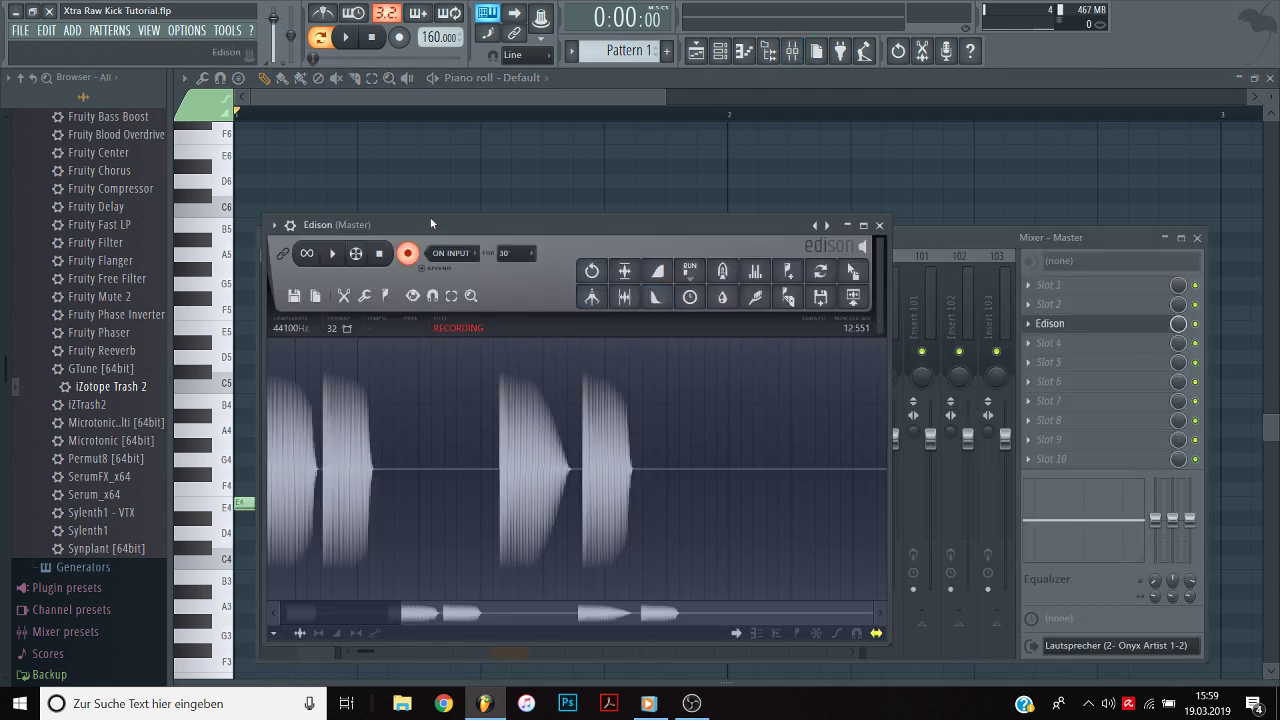
click(346, 37)
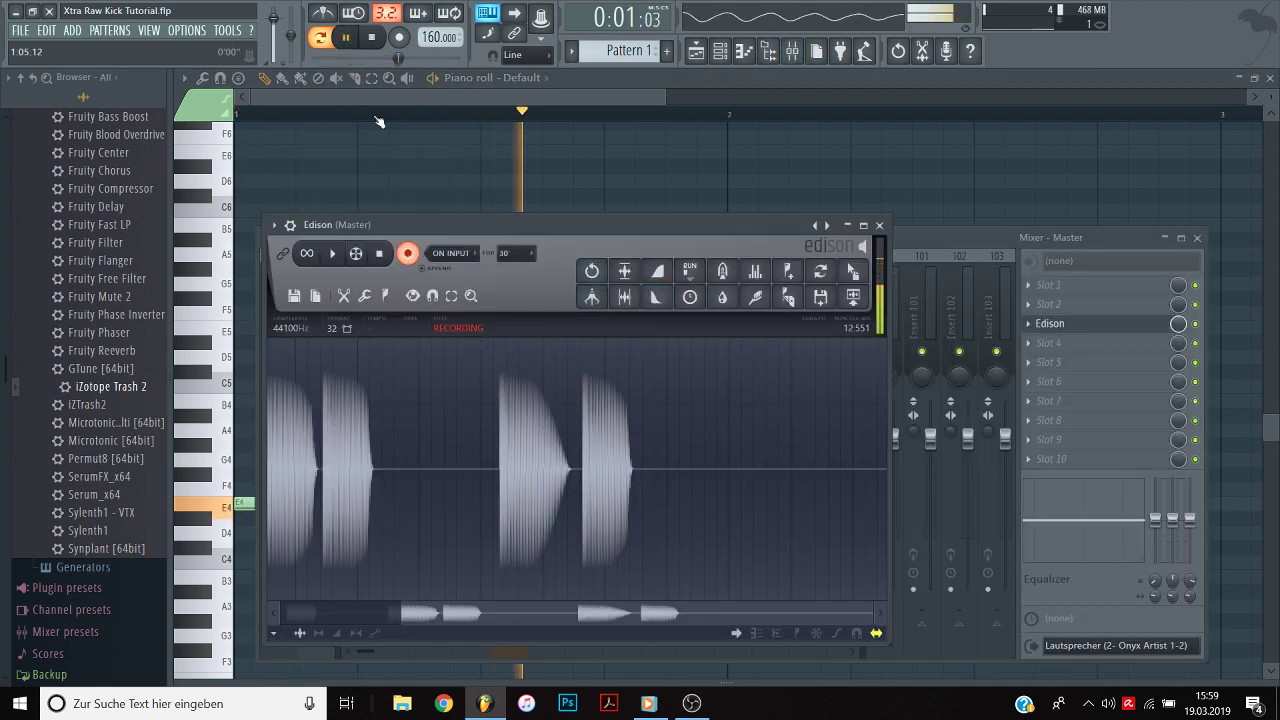
click(411, 255)
Trim the Edison recording to a single E4 kick, normalize it, and stop the pattern playback.
right_click(720, 472)
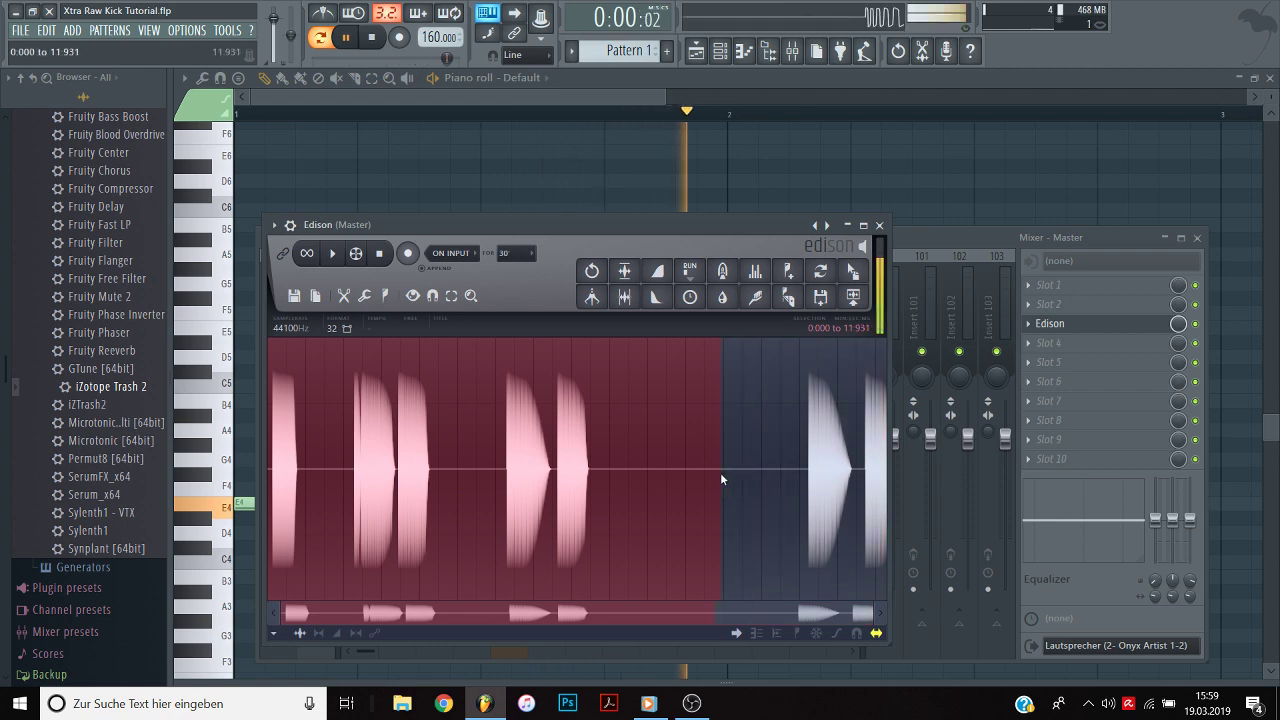
key(Delete)
click(624, 270)
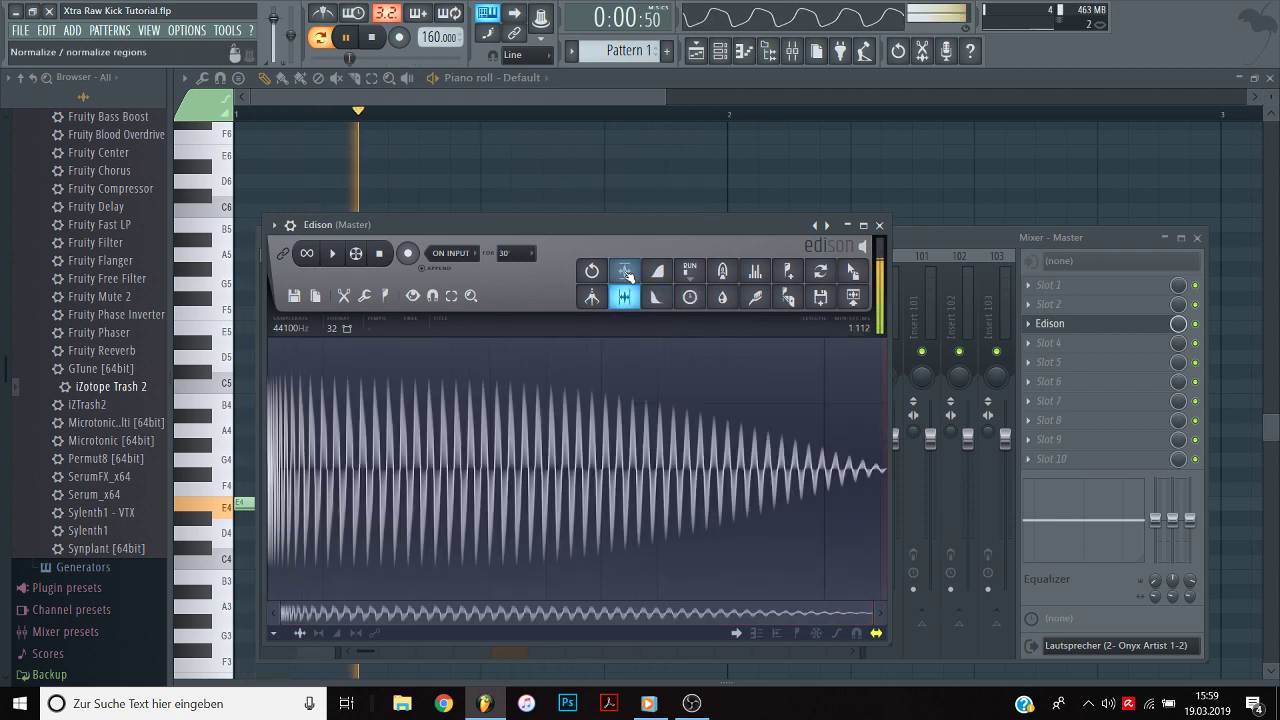
click(345, 37)
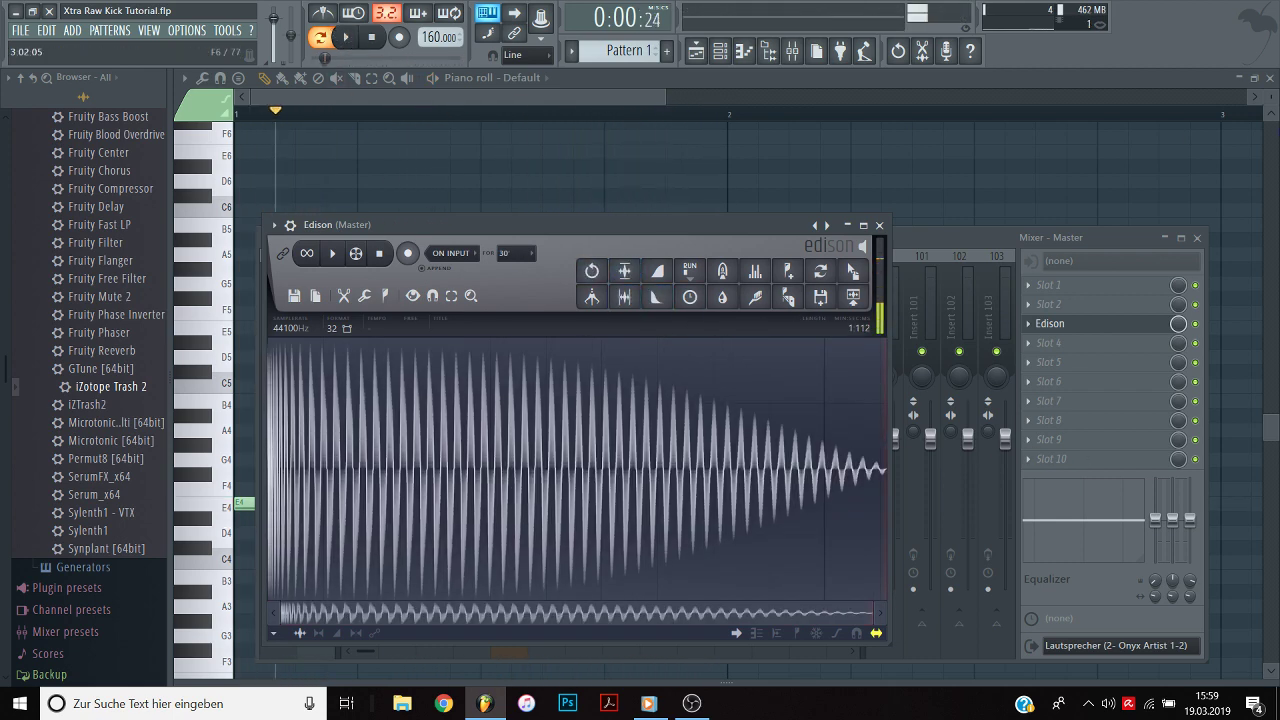
Send the trimmed kick from Edison to the playlist, place it at the start of Track 3, and play it.
click(1275, 80)
click(853, 296)
click(368, 308)
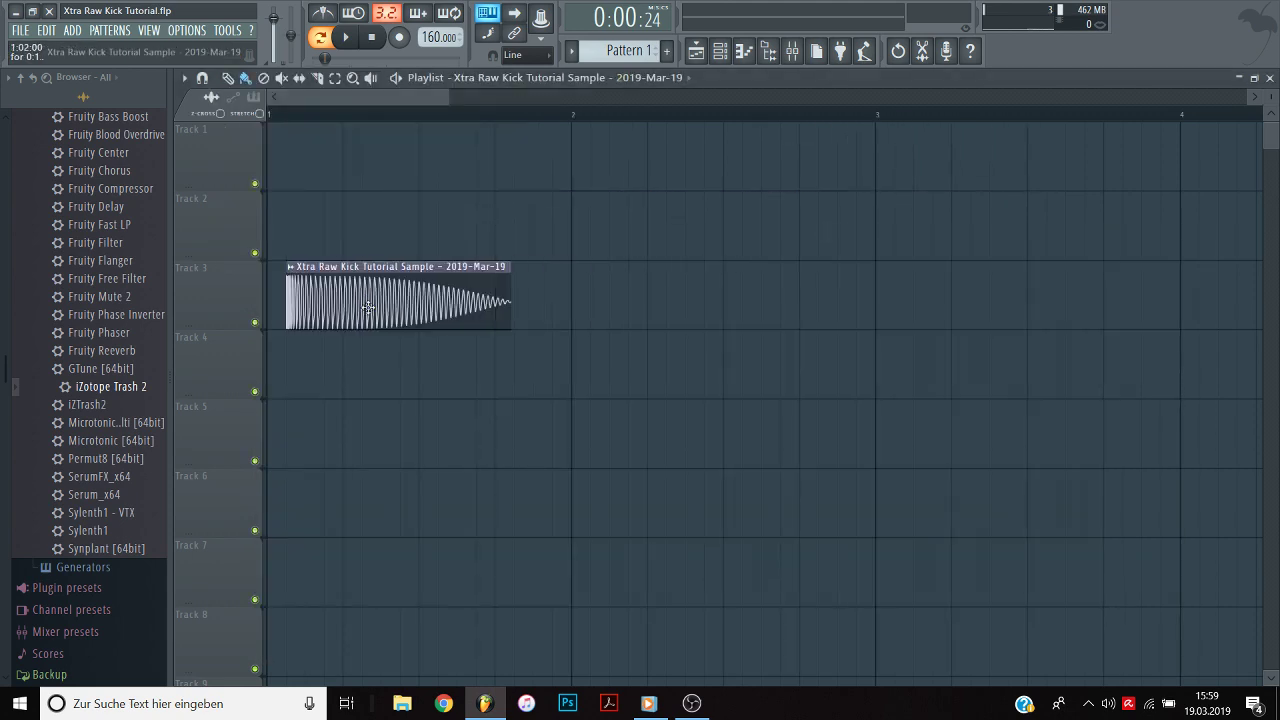
drag(450, 97, 316, 96)
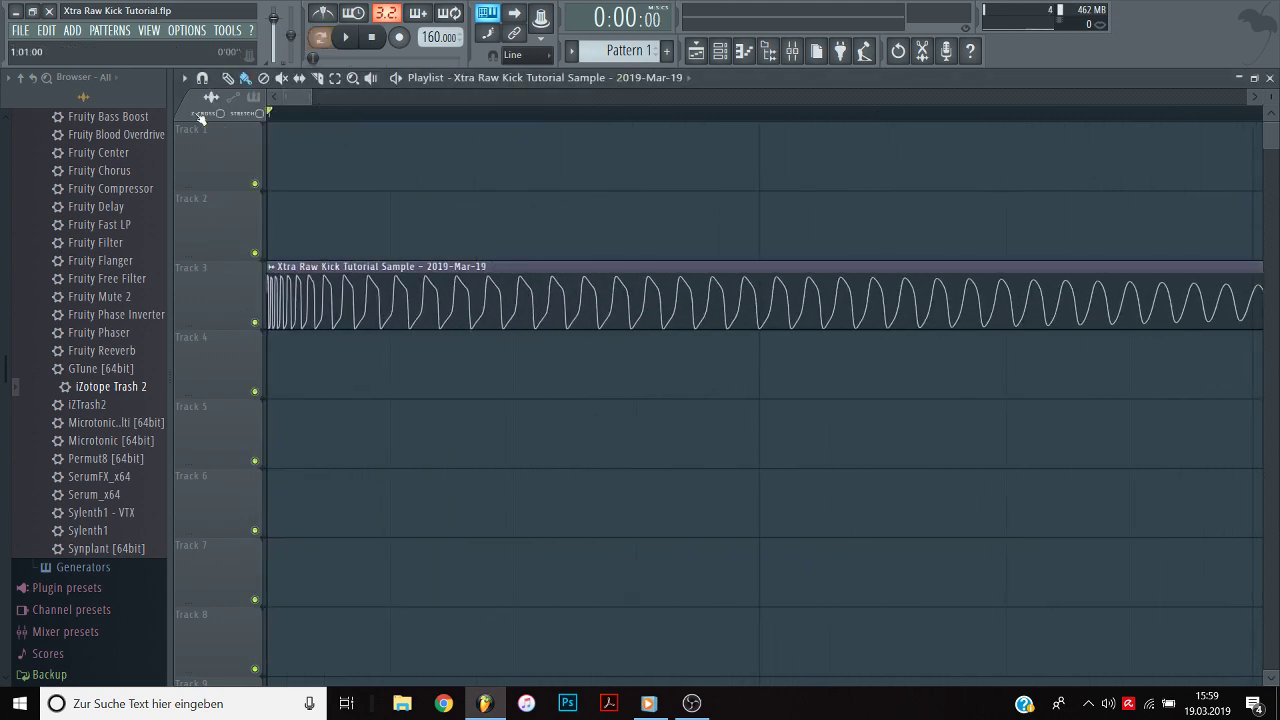
key(space)
scroll(400, 117, down, 2)
key(space)
key(space)
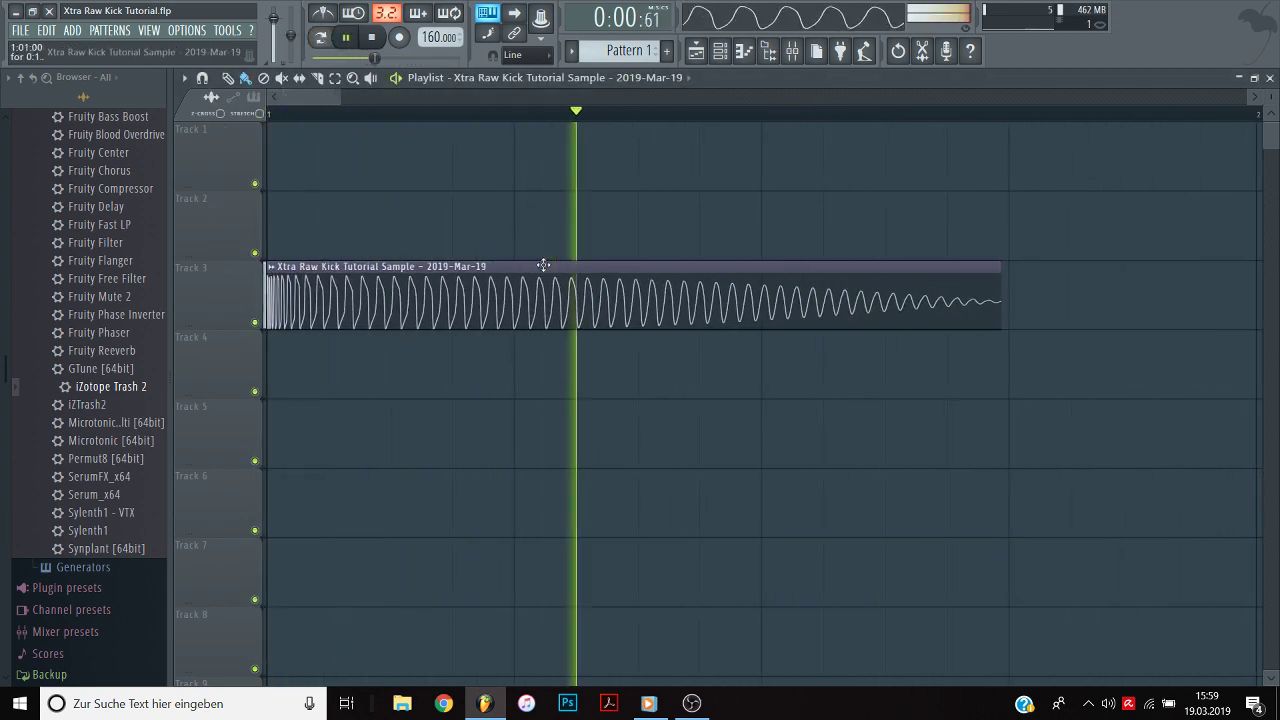
key(space)
Route the kick sample to mixer track 6 and lower that track's fader to 86% (-3.3 dB).
double_click(571, 312)
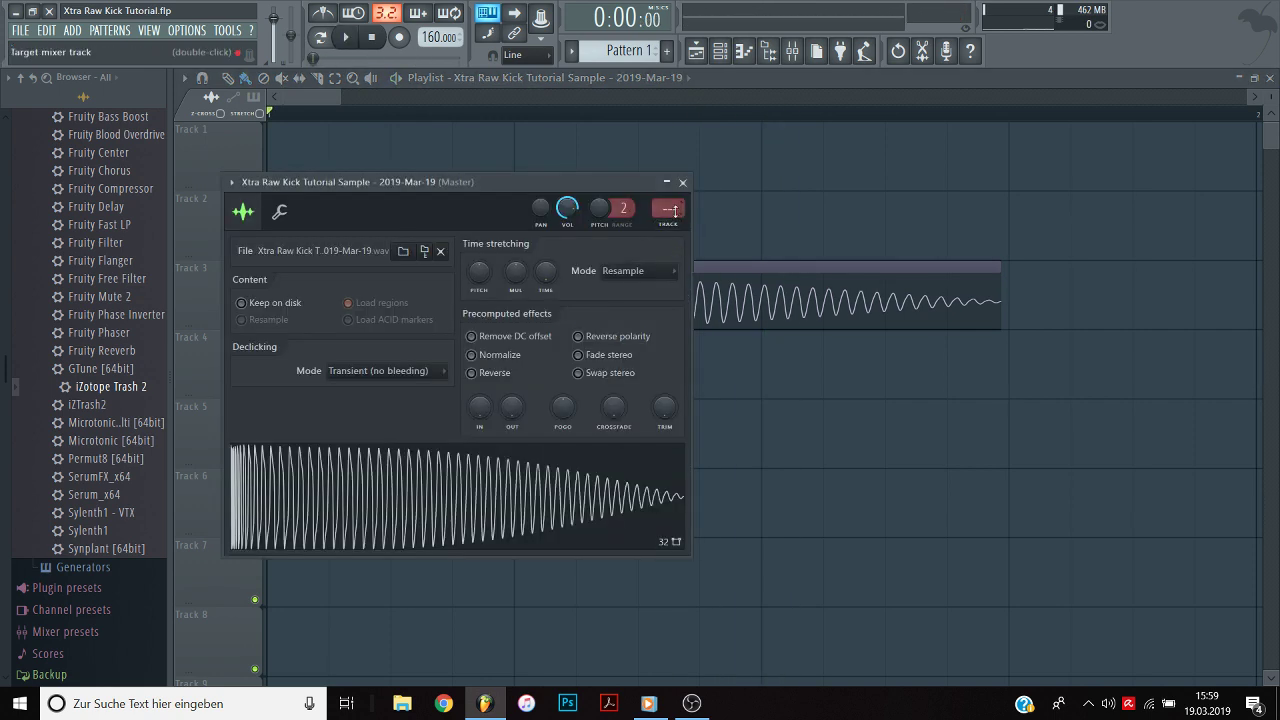
double_click(675, 211)
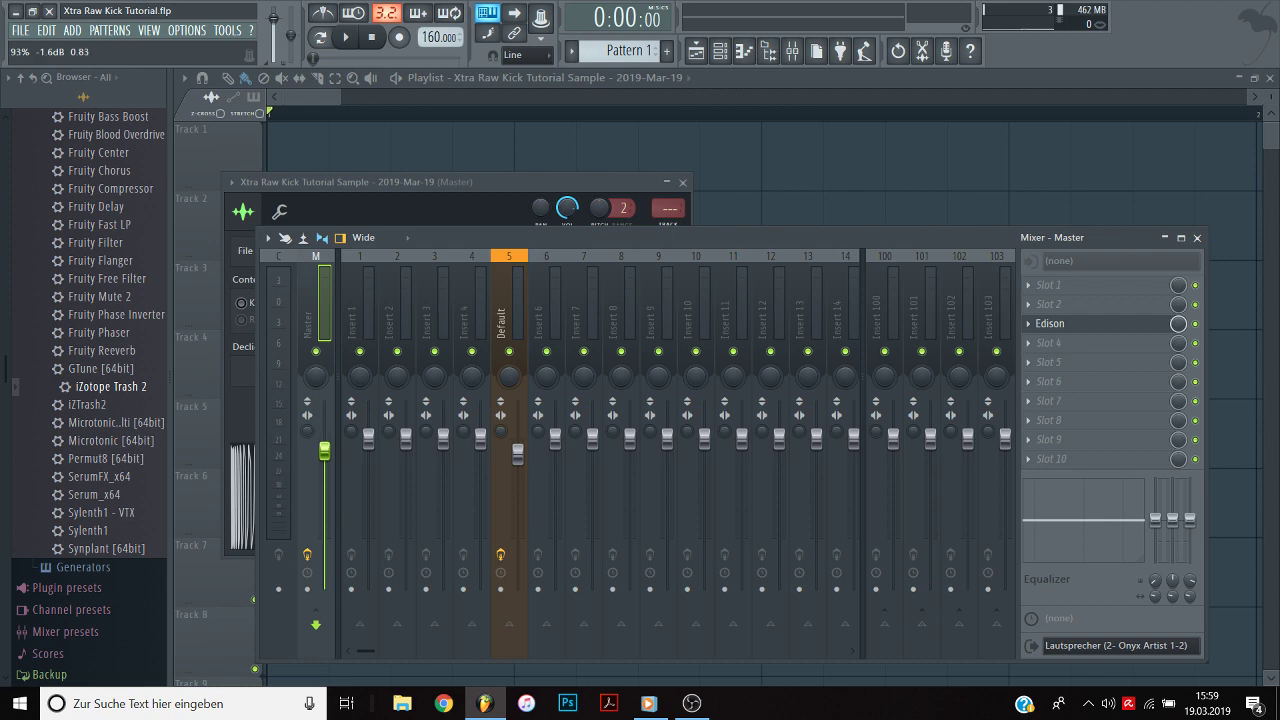
double_click(677, 214)
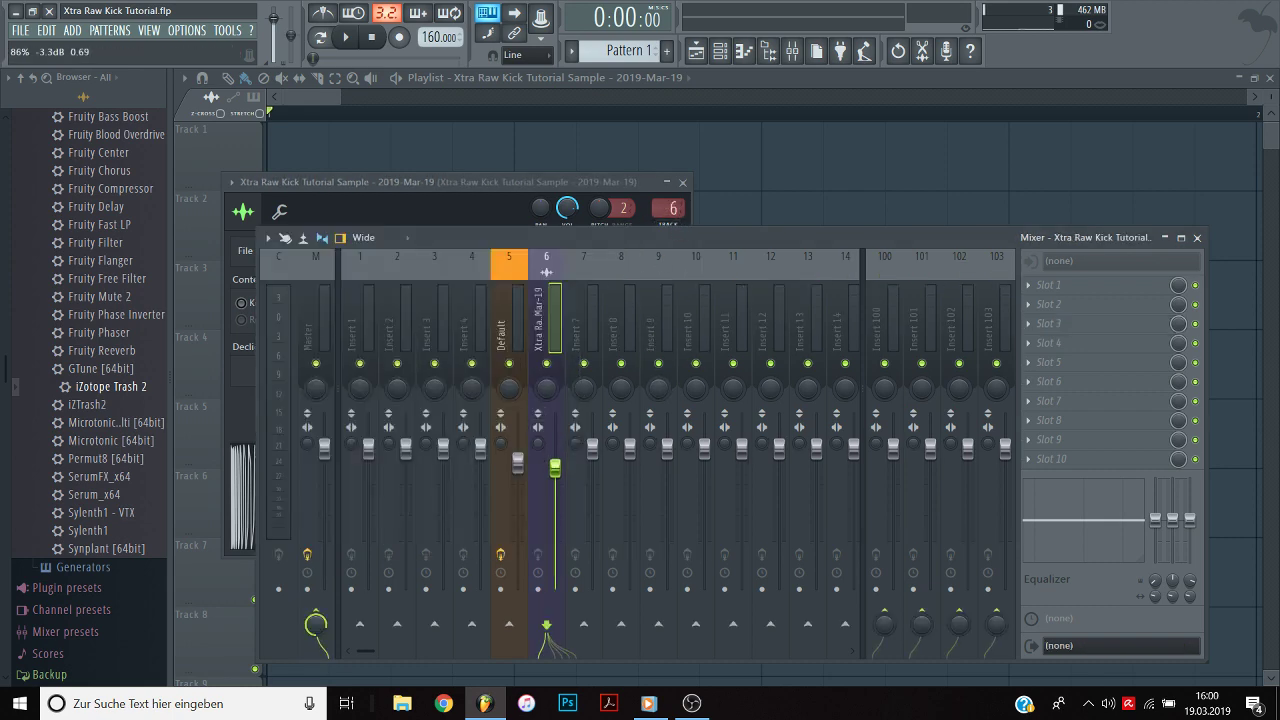
key(space)
Try the sample's Pogo pitch bend in both directions, auditioning the settings.
click(565, 184)
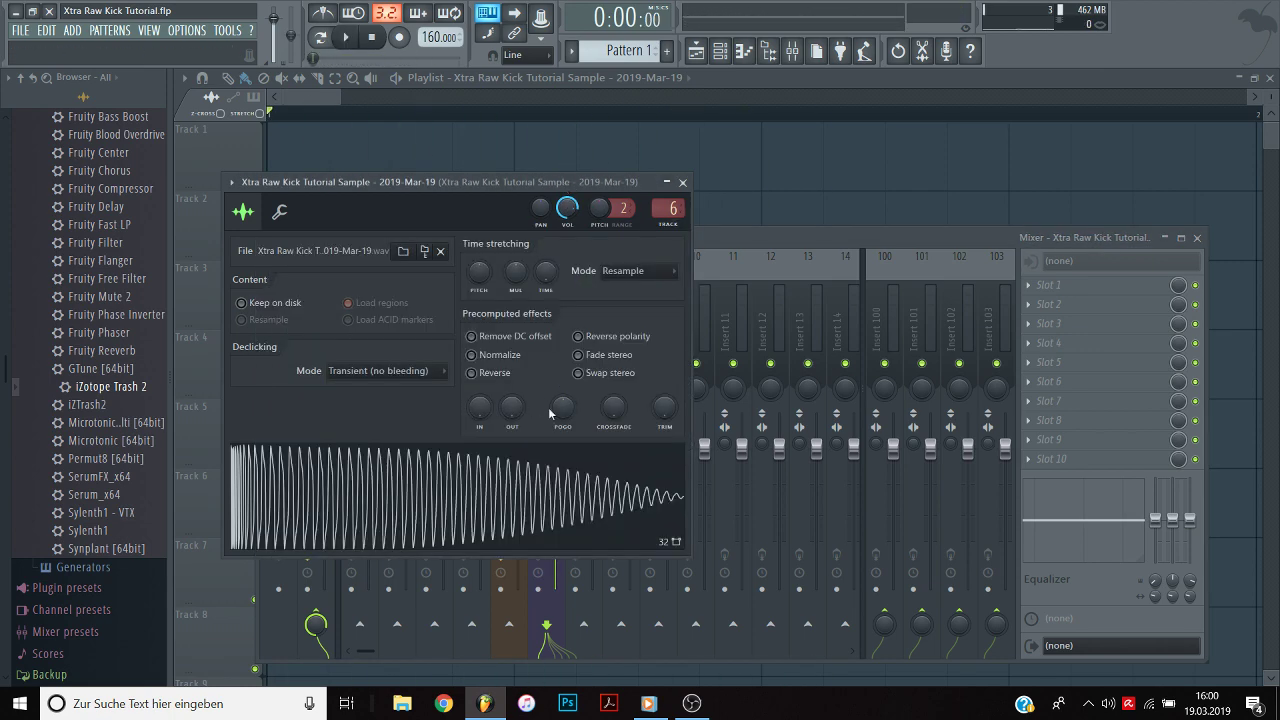
drag(549, 413, 549, 390)
key(space)
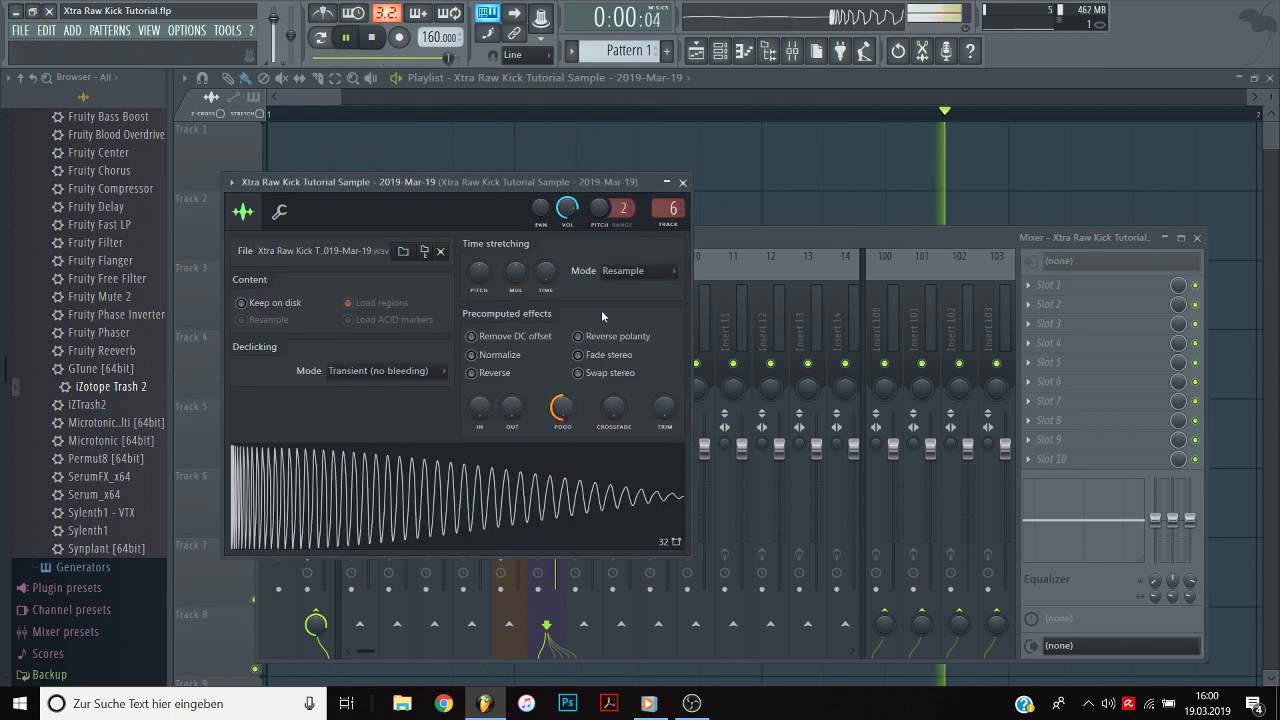
drag(572, 416, 574, 407)
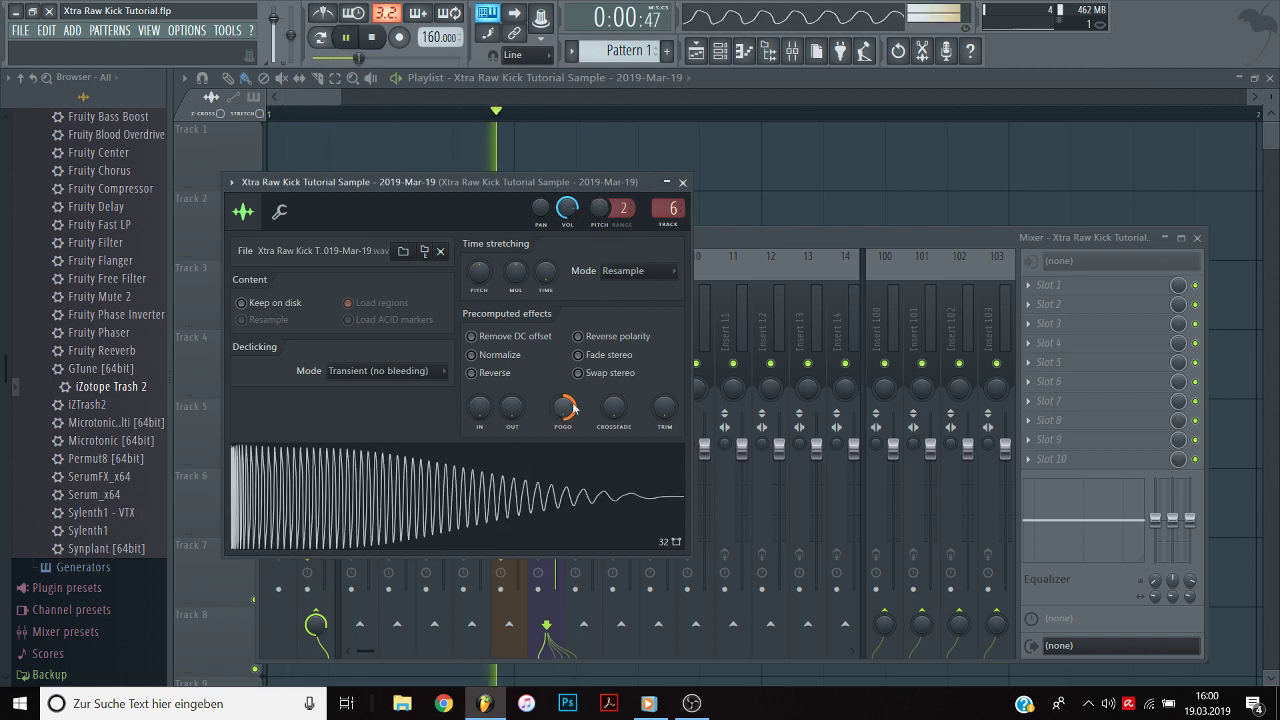
key(space)
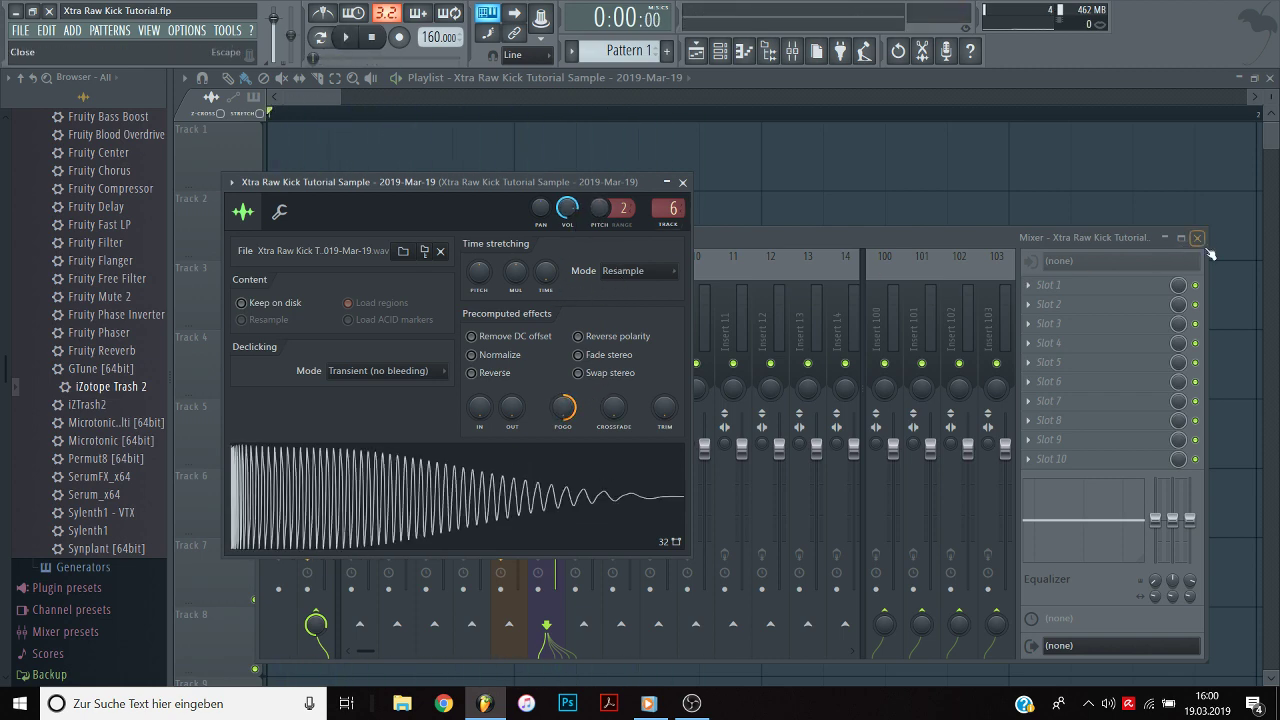
Close the mixer, move the sample settings below the clip, and try shortening the kick with the time-stretch multiplicator in Resample mode.
click(1197, 238)
key(space)
drag(547, 185, 617, 372)
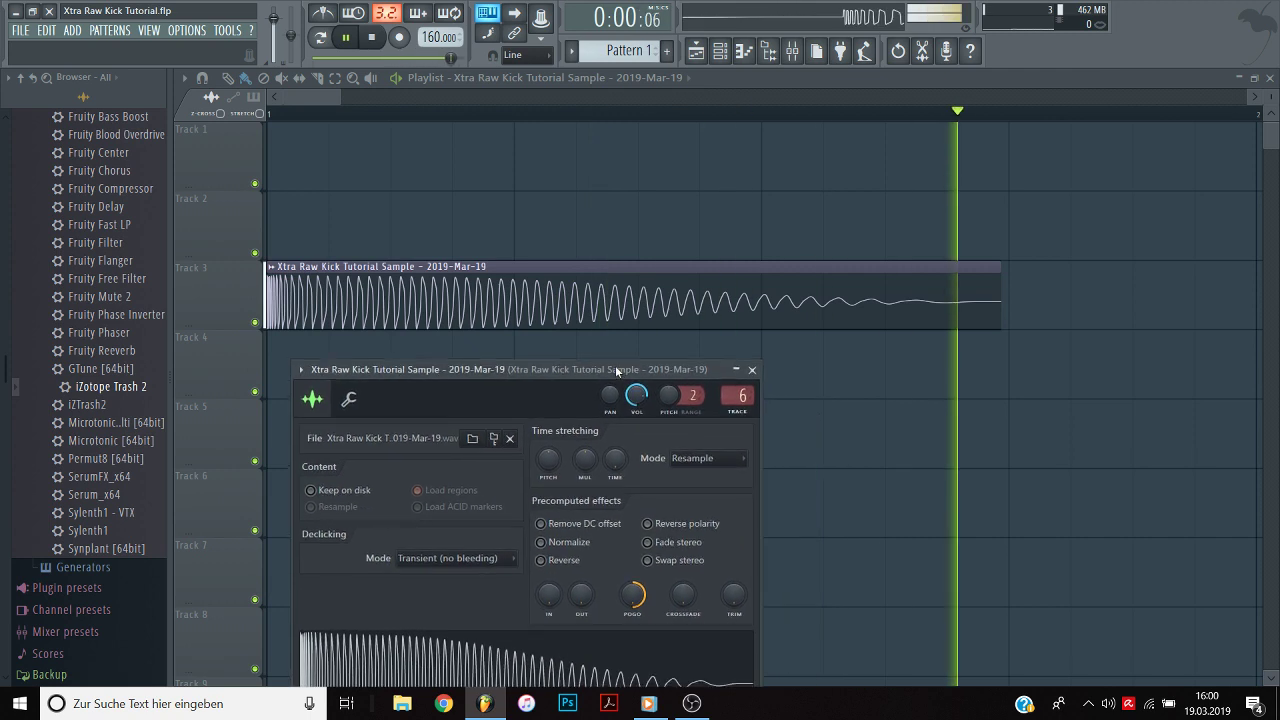
key(space)
drag(587, 462, 587, 478)
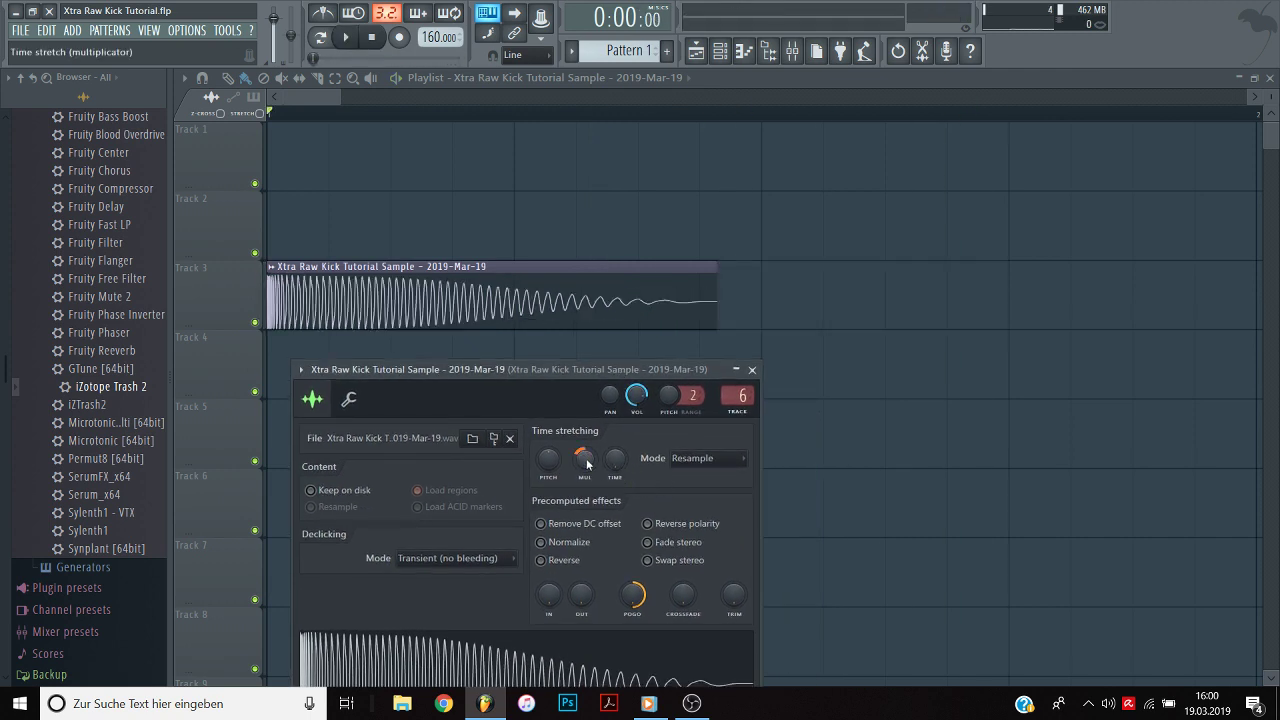
key(space)
key(space)
Set the sample's time-stretching mode to e3 mono, audition it, and reset the time multiplicator.
click(700, 458)
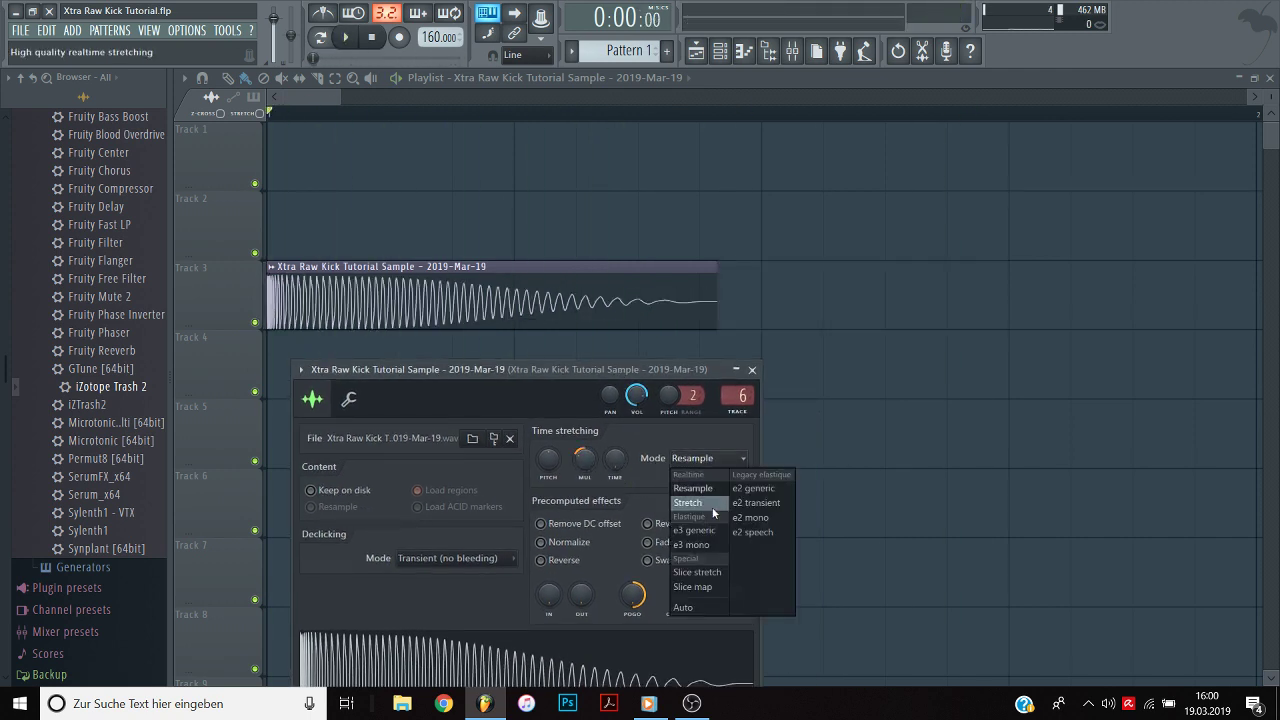
click(703, 547)
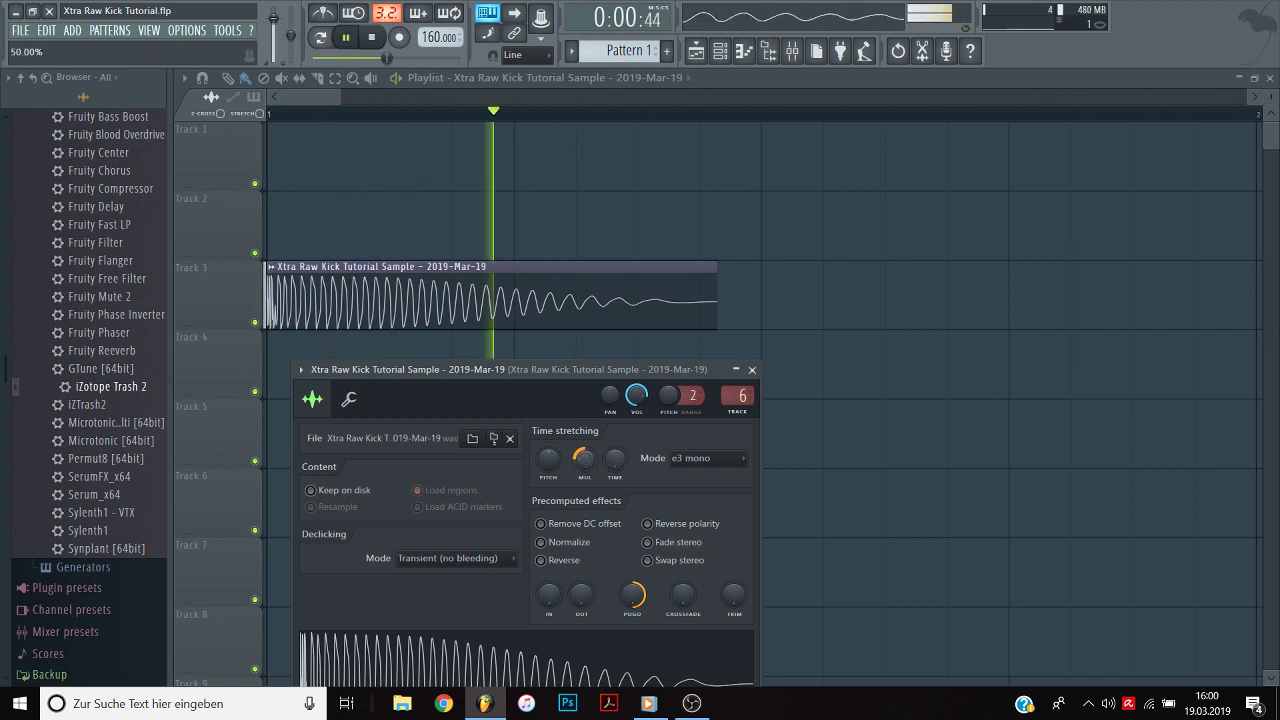
drag(583, 458, 585, 458)
key(space)
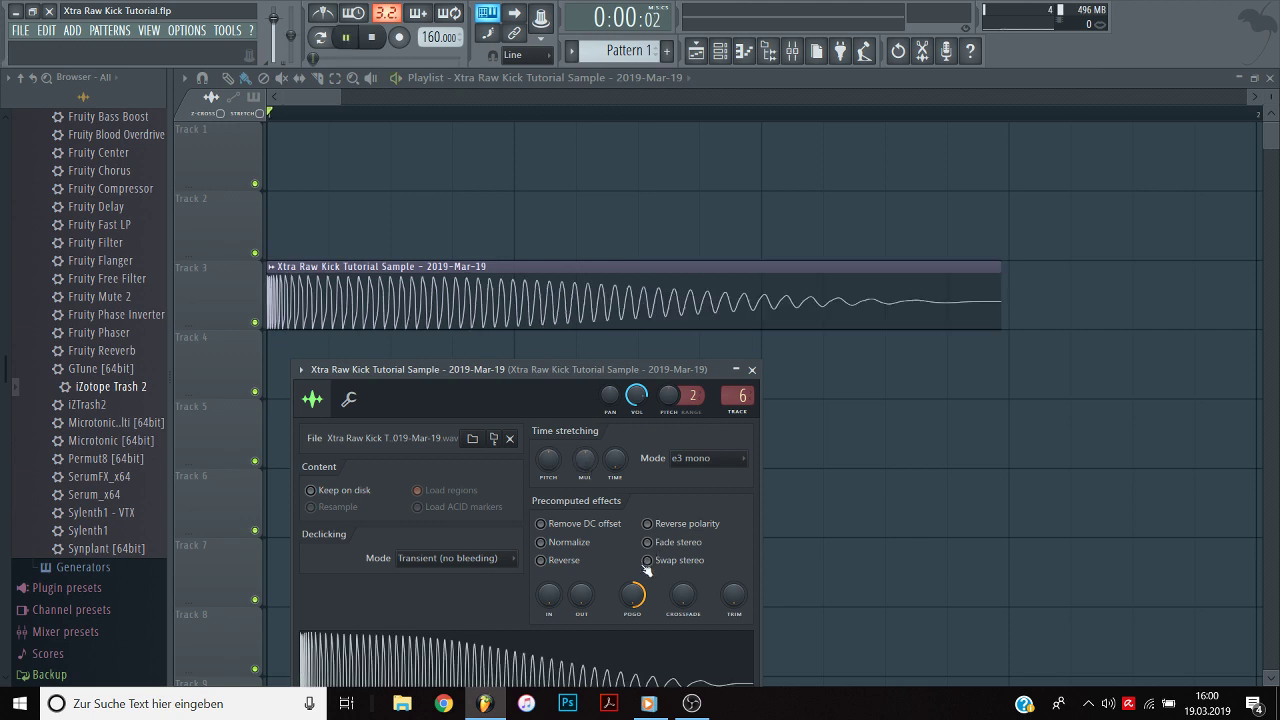
Set the sample's pitch range to 6, lower its pitch, and audition the kick.
key(space)
key(space)
drag(668, 397, 669, 412)
key(space)
key(space)
key(space)
key(space)
Try a time-stretch multiplicator of 54.16% on the lowered kick, audition it, and restore 100%.
mouse_move(588, 457)
mouse_down()
mouse_move(588, 480)
mouse_move(585, 455)
mouse_up()
key(space)
key(space)
key(space)
key(space)
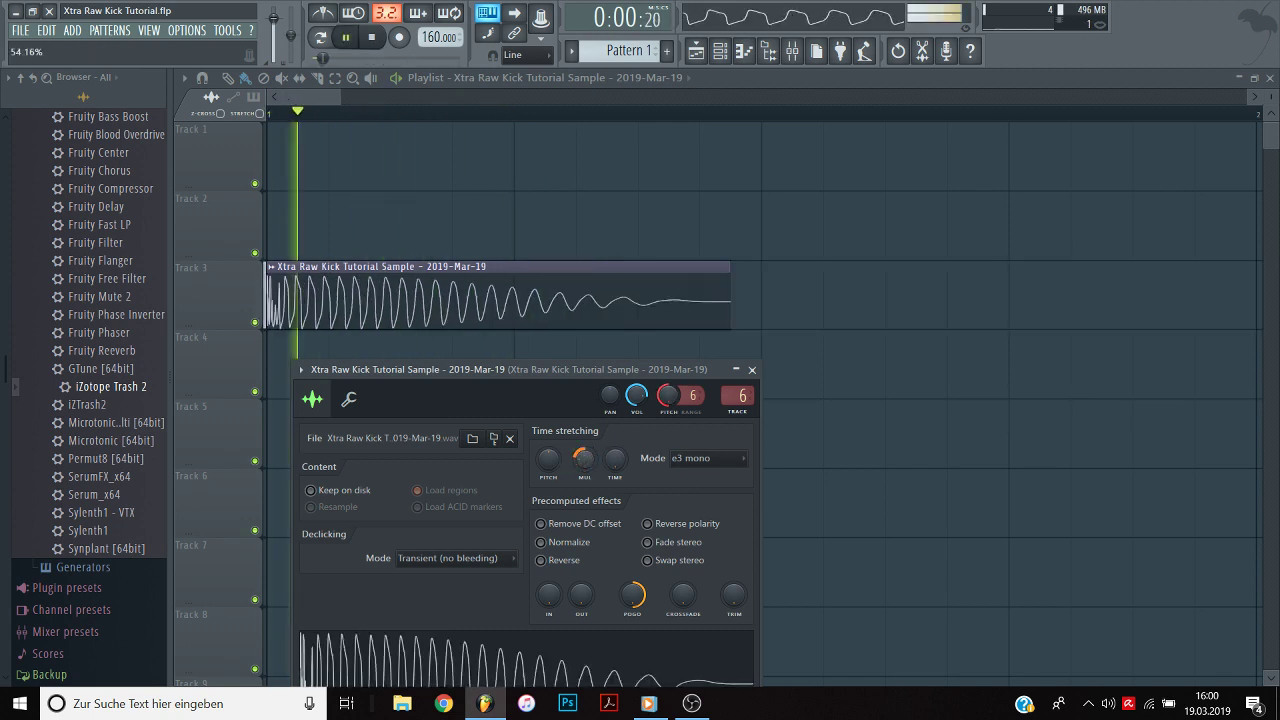
drag(583, 458, 587, 455)
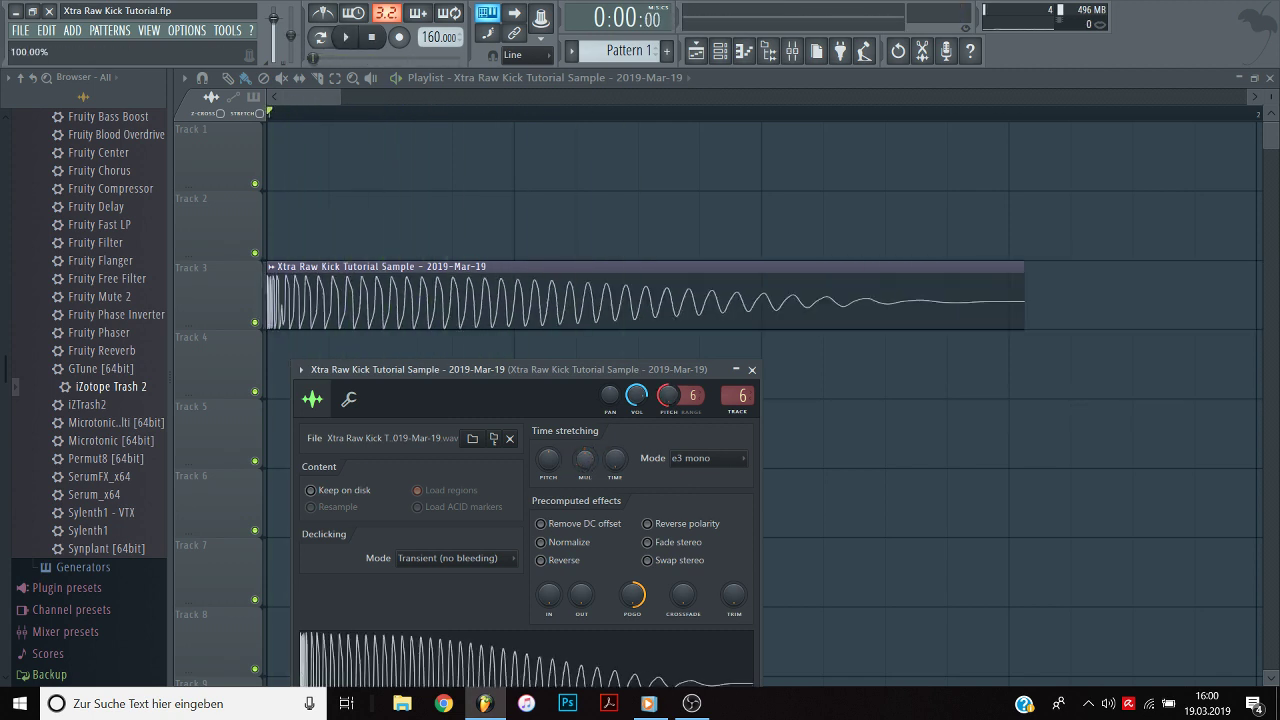
key(space)
Reset the sample's Pogo and pitch, and audition the kick before closing its settings.
drag(632, 585, 632, 583)
key(space)
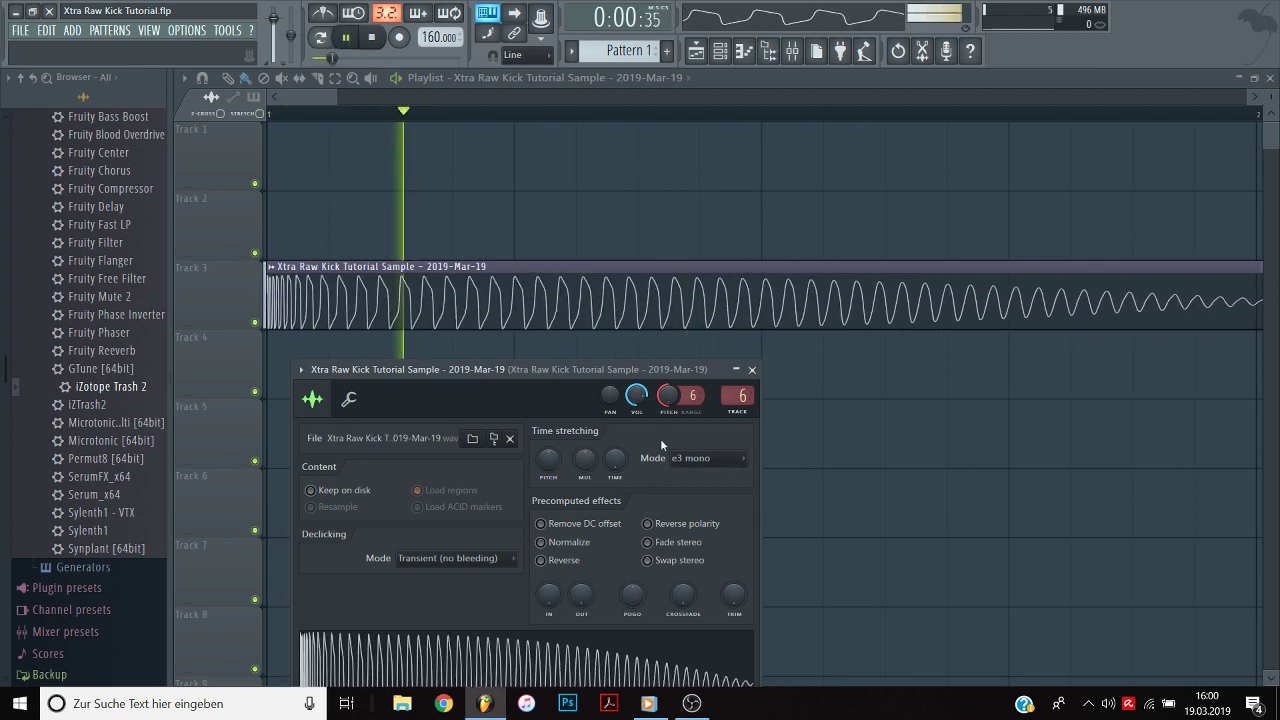
mouse_move(670, 397)
mouse_down()
mouse_move(670, 362)
mouse_move(670, 418)
mouse_up()
key(space)
key(space)
key(space)
key(space)
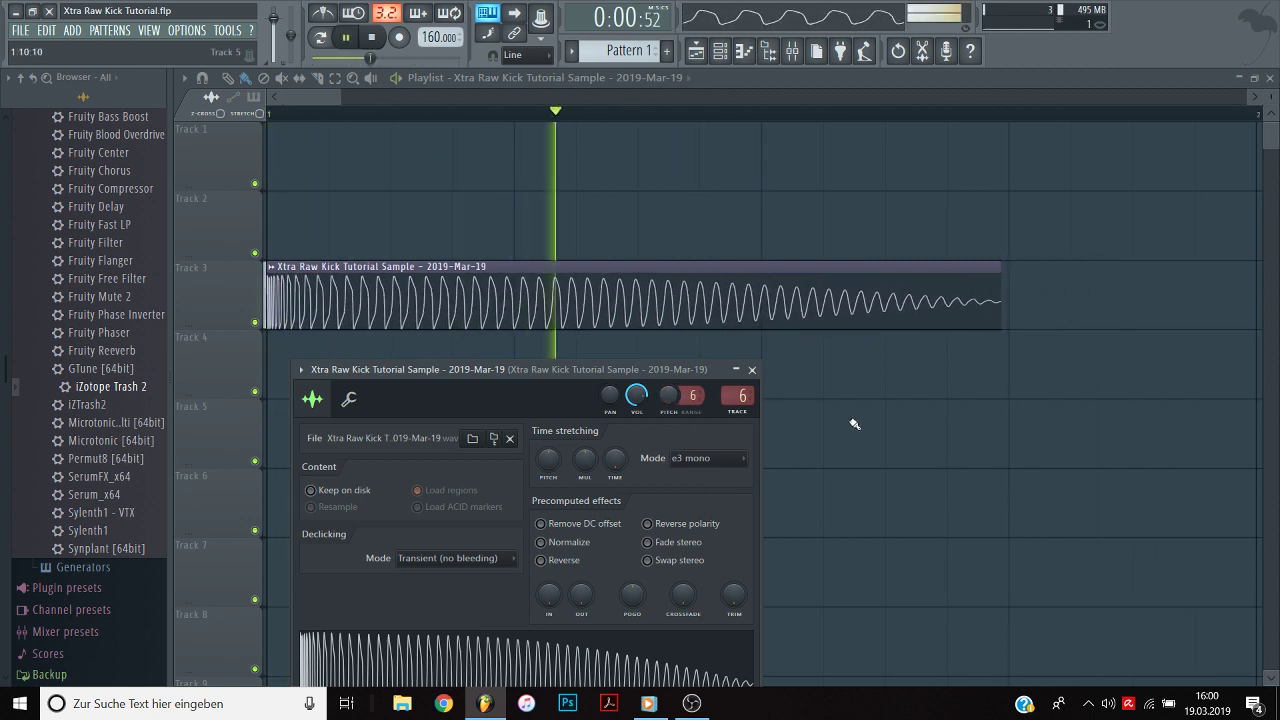
key(space)
key(Escape)
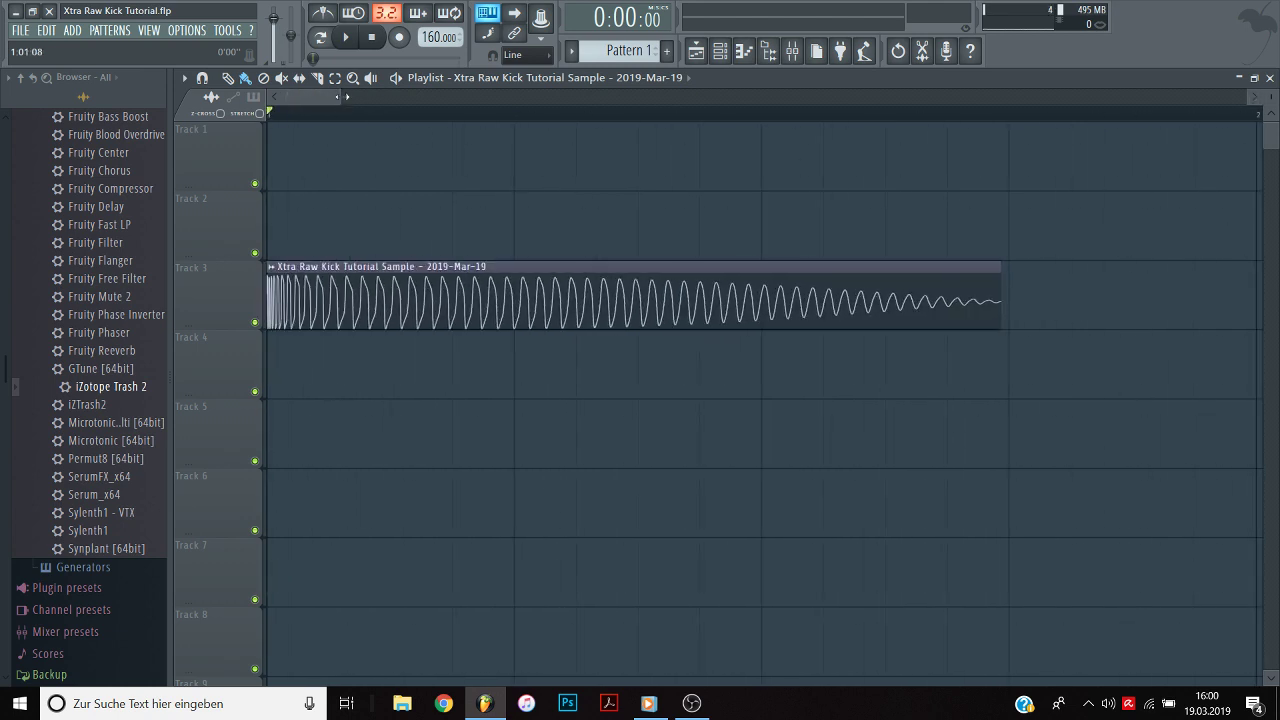
Try a slight quick fade-out on the Track 3 kick sample and close its settings.
scroll(820, 297, up, 2)
double_click(1113, 298)
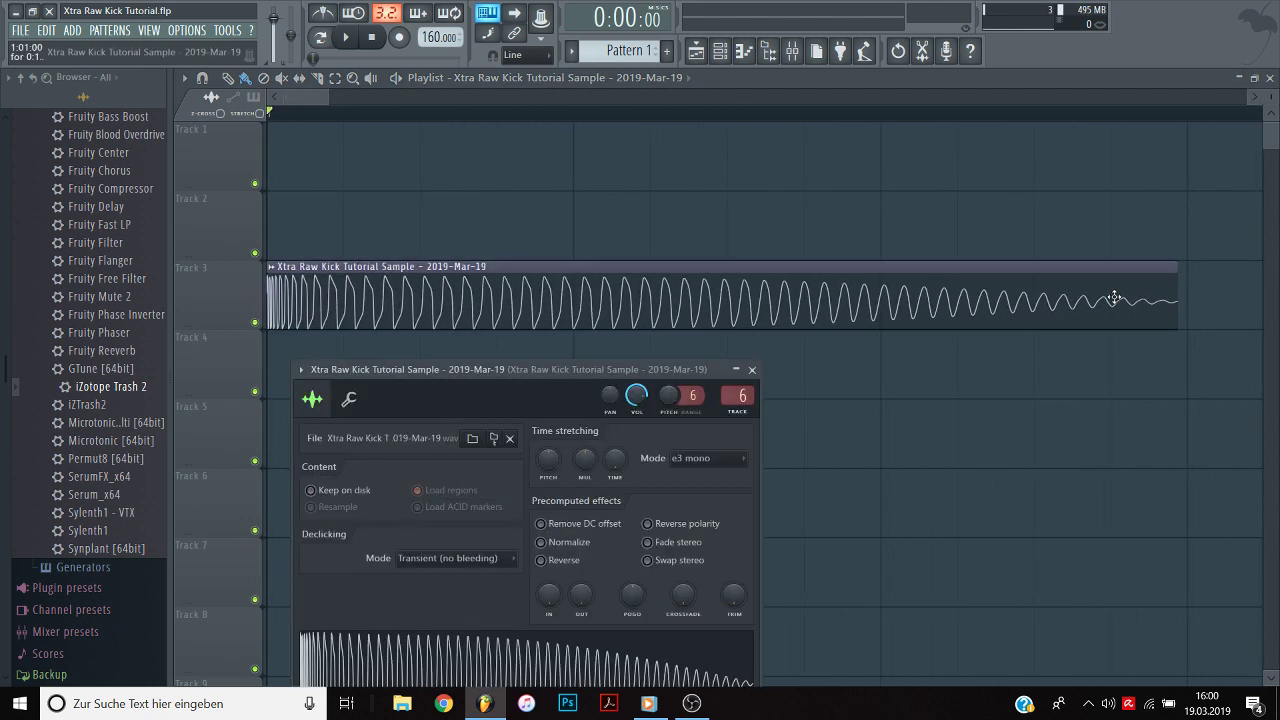
drag(581, 595, 581, 582)
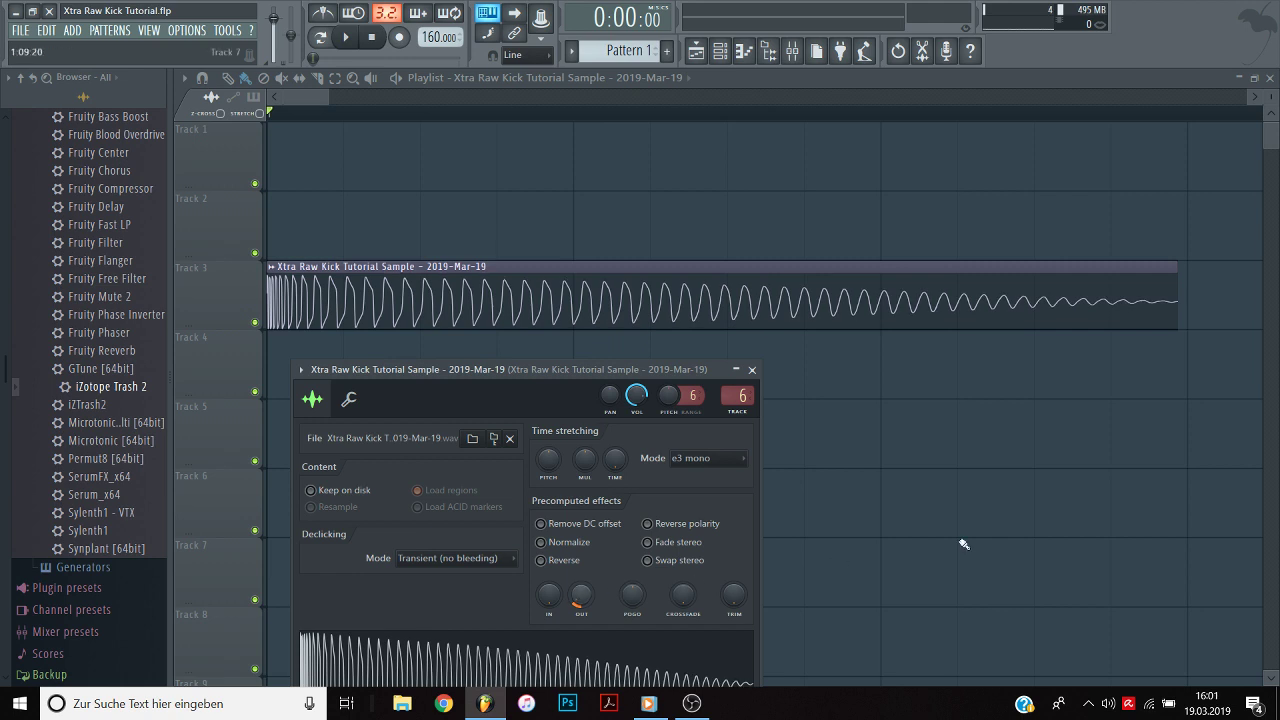
right_click(963, 543)
Set the kick sample's declicking mode to Generic (bleeding), trim the clip's start slightly, and audition it.
double_click(367, 300)
click(484, 559)
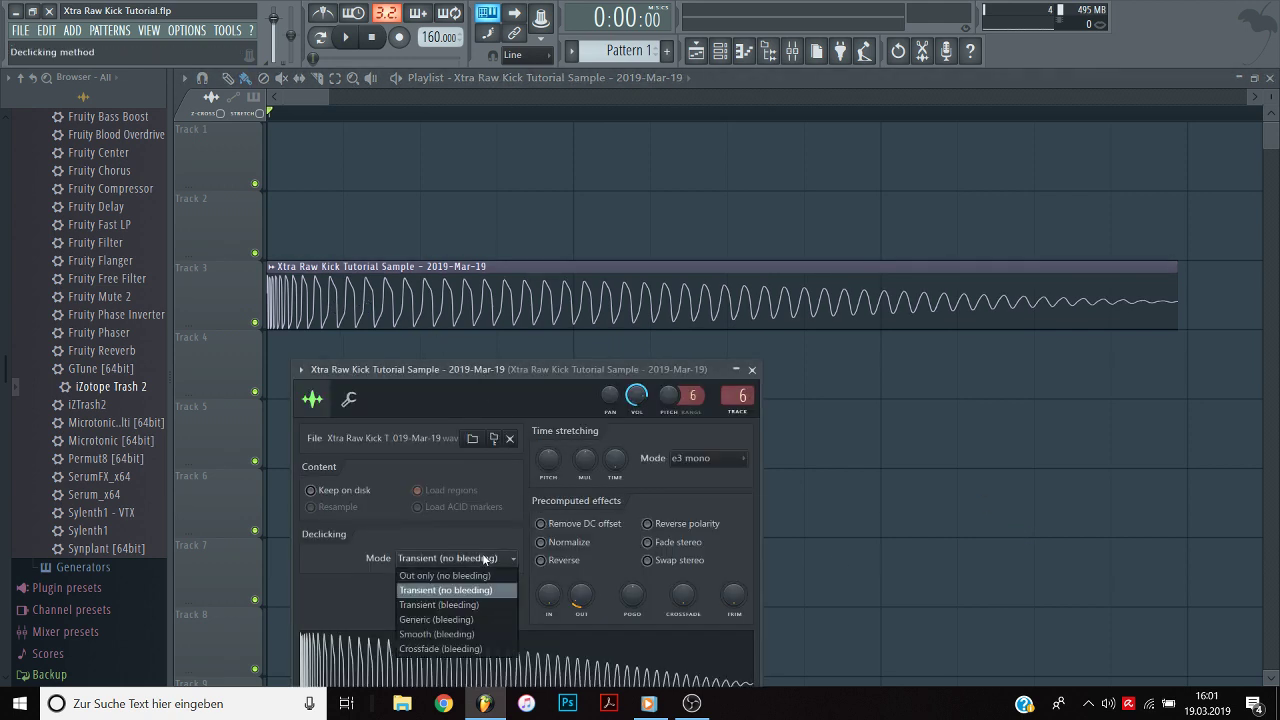
click(452, 621)
right_click(957, 514)
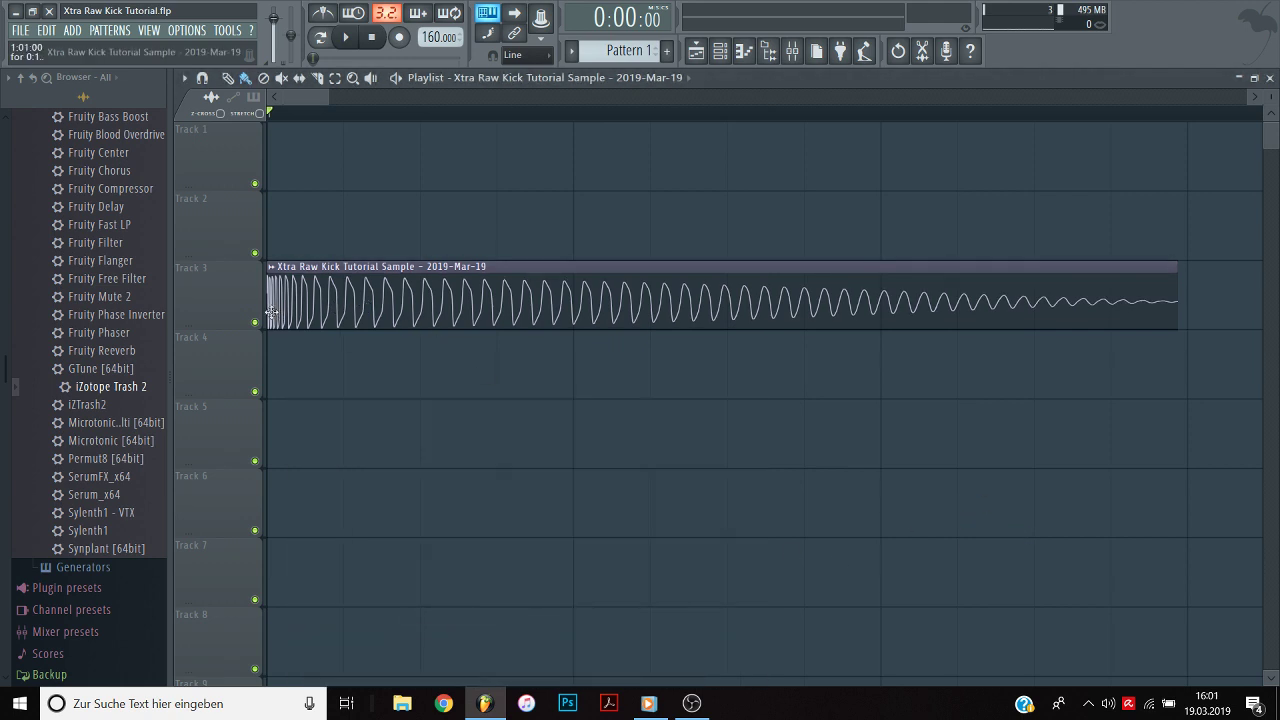
drag(271, 312, 278, 312)
key(space)
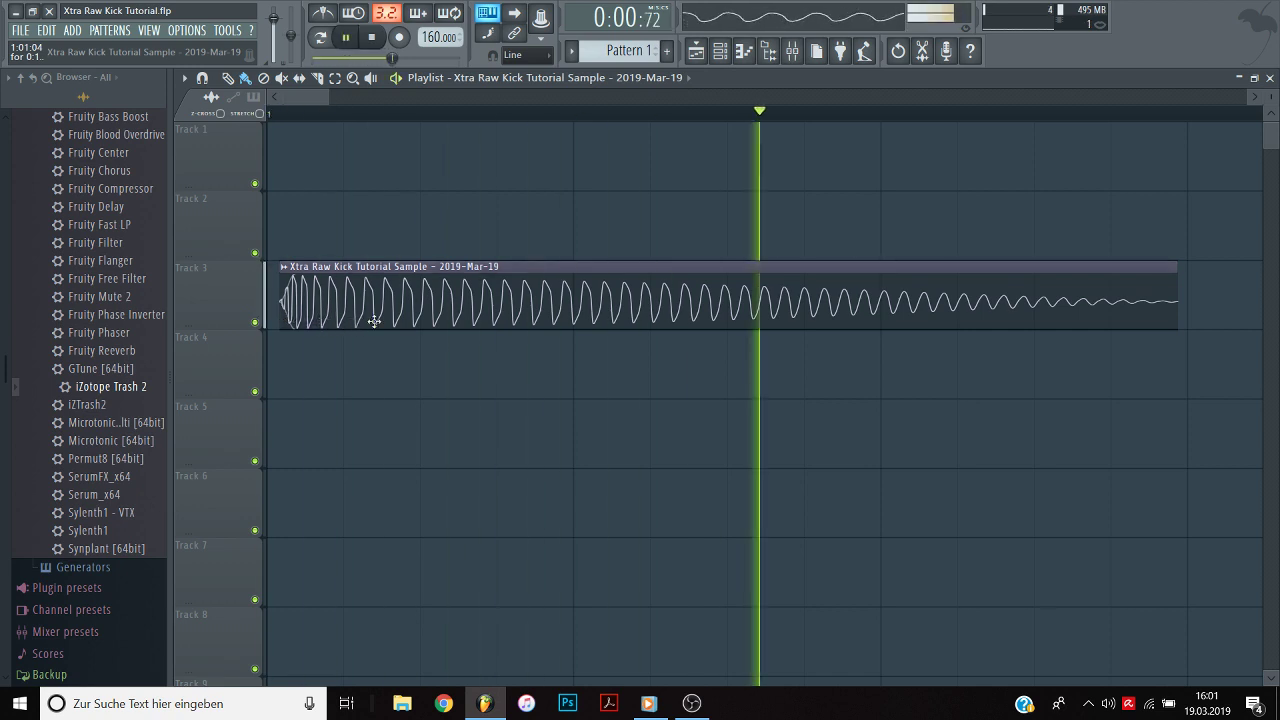
Reset the sample's quick fade-out, trim the clip's end slightly, and audition the kick.
double_click(457, 312)
key(space)
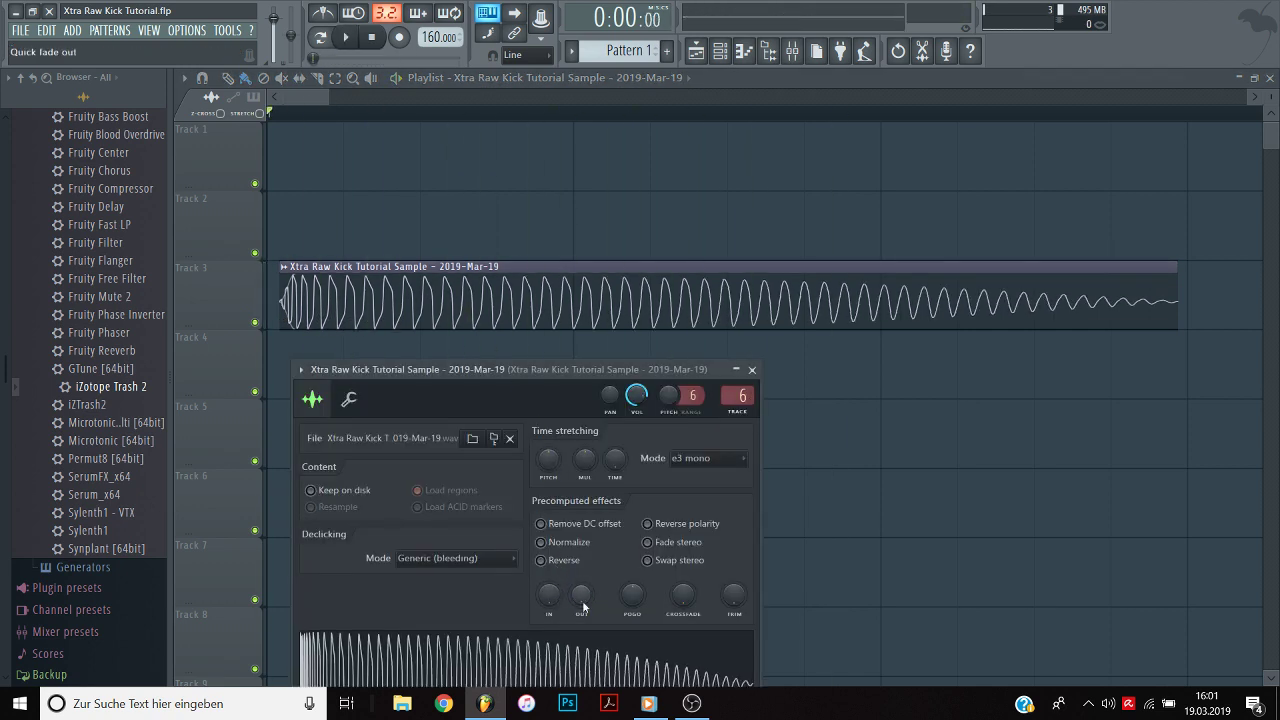
key(space)
click(1172, 285)
key(space)
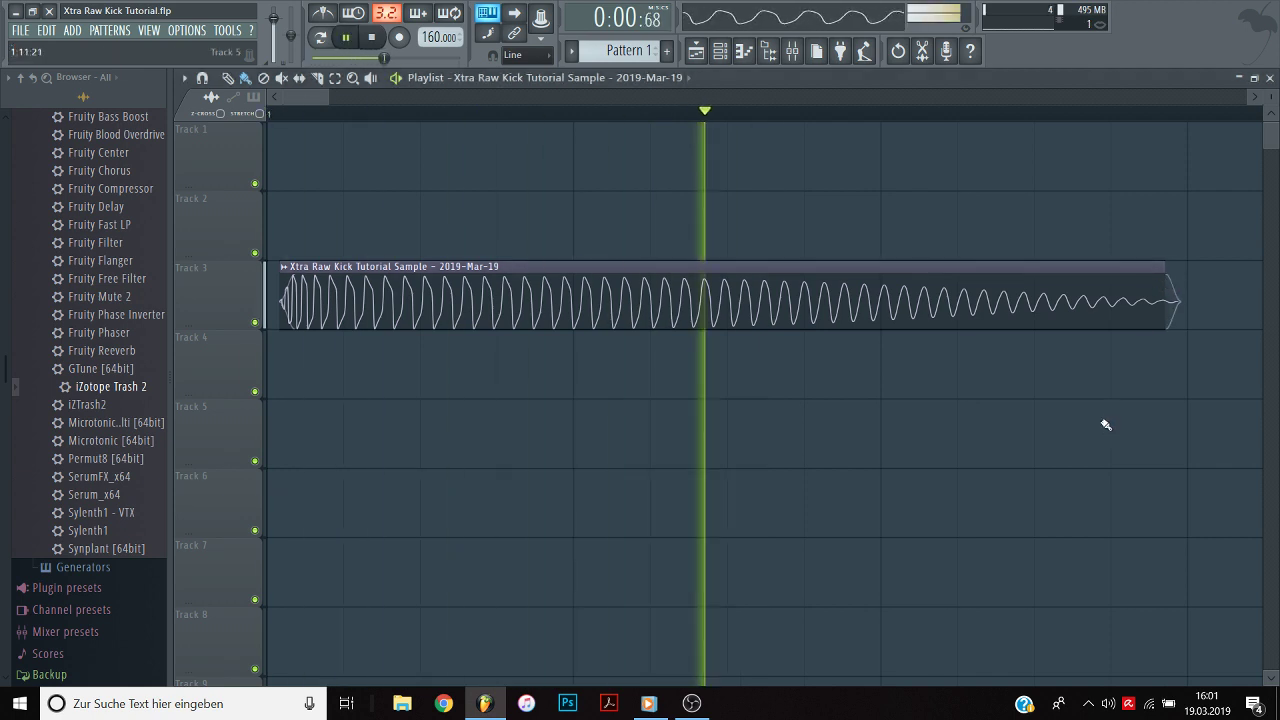
key(space)
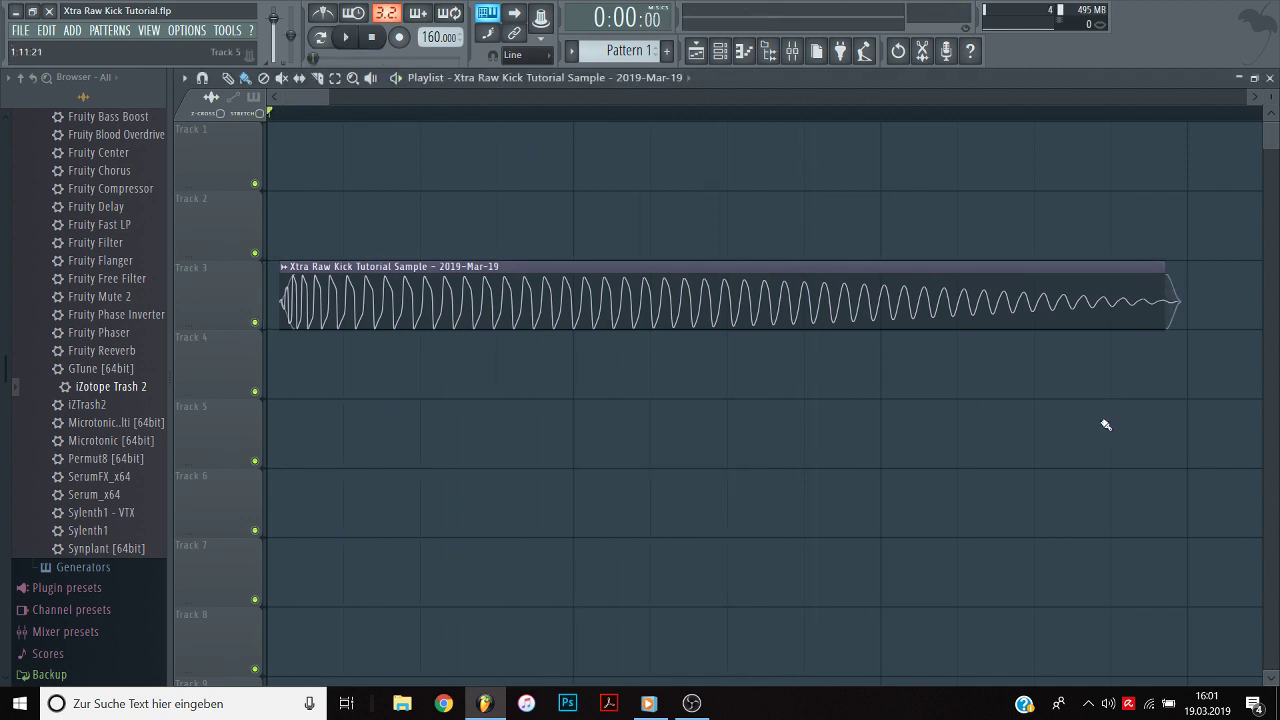
key(space)
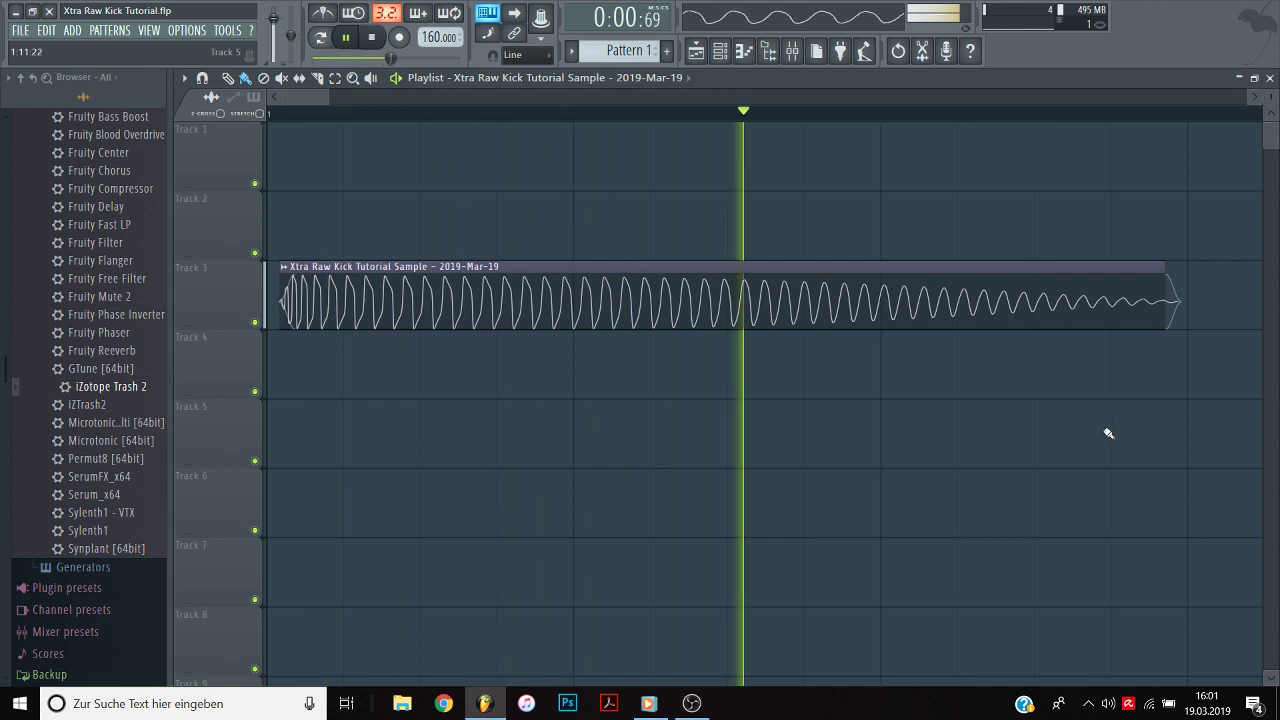
key(space)
Shift the kick clip slightly later on Track 3 and audition it.
drag(425, 297, 437, 297)
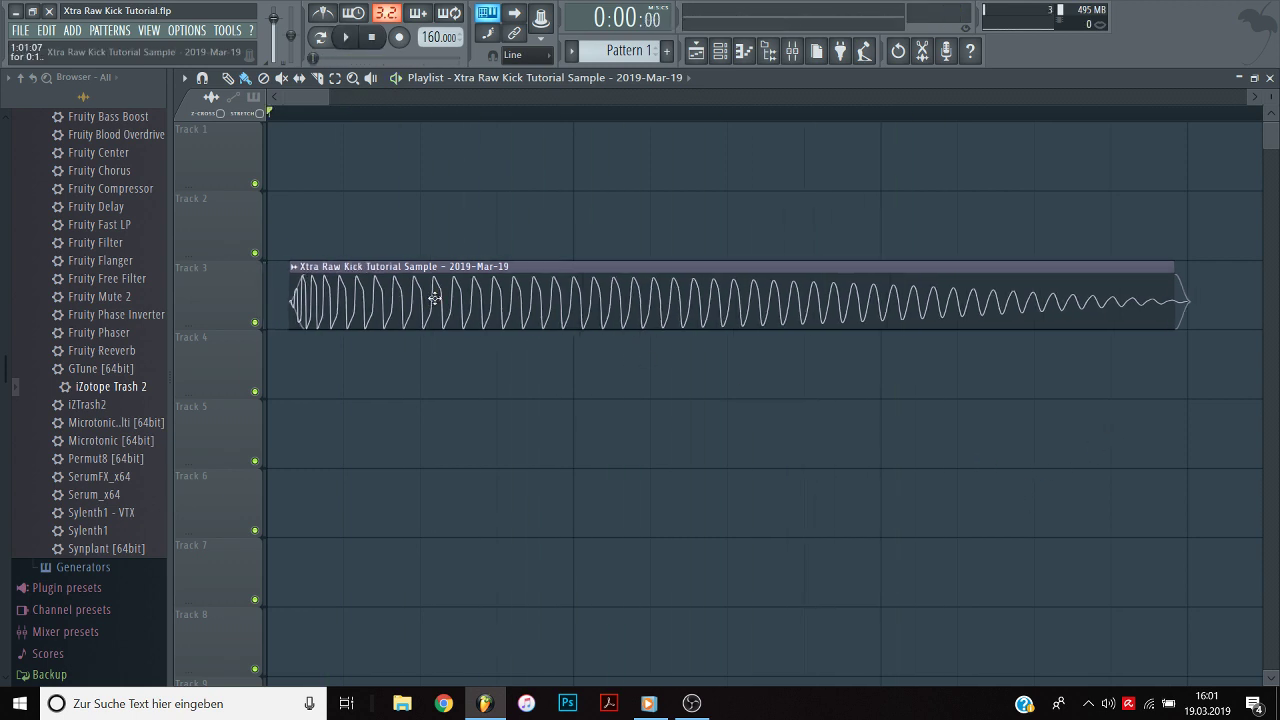
drag(592, 302, 588, 302)
key(space)
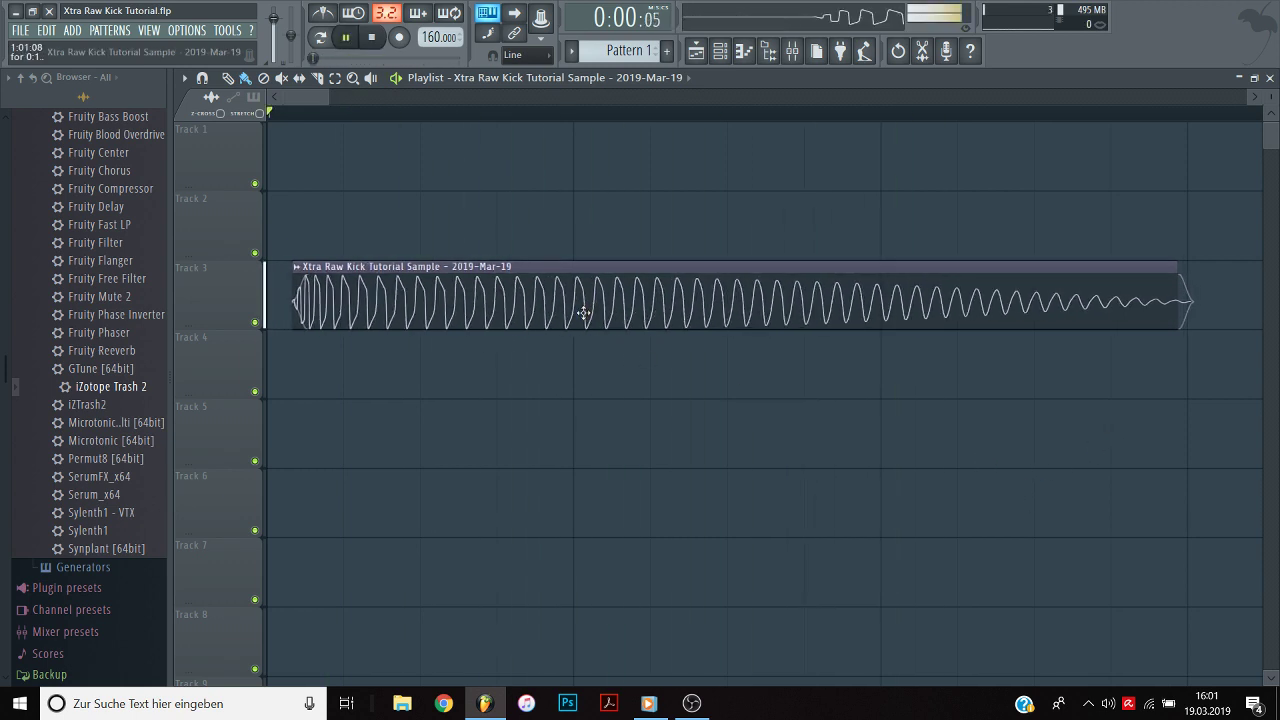
key(space)
Show the Unsorted channels, open the Default Sytrus channel, and go to its mixer track 5.
double_click(585, 305)
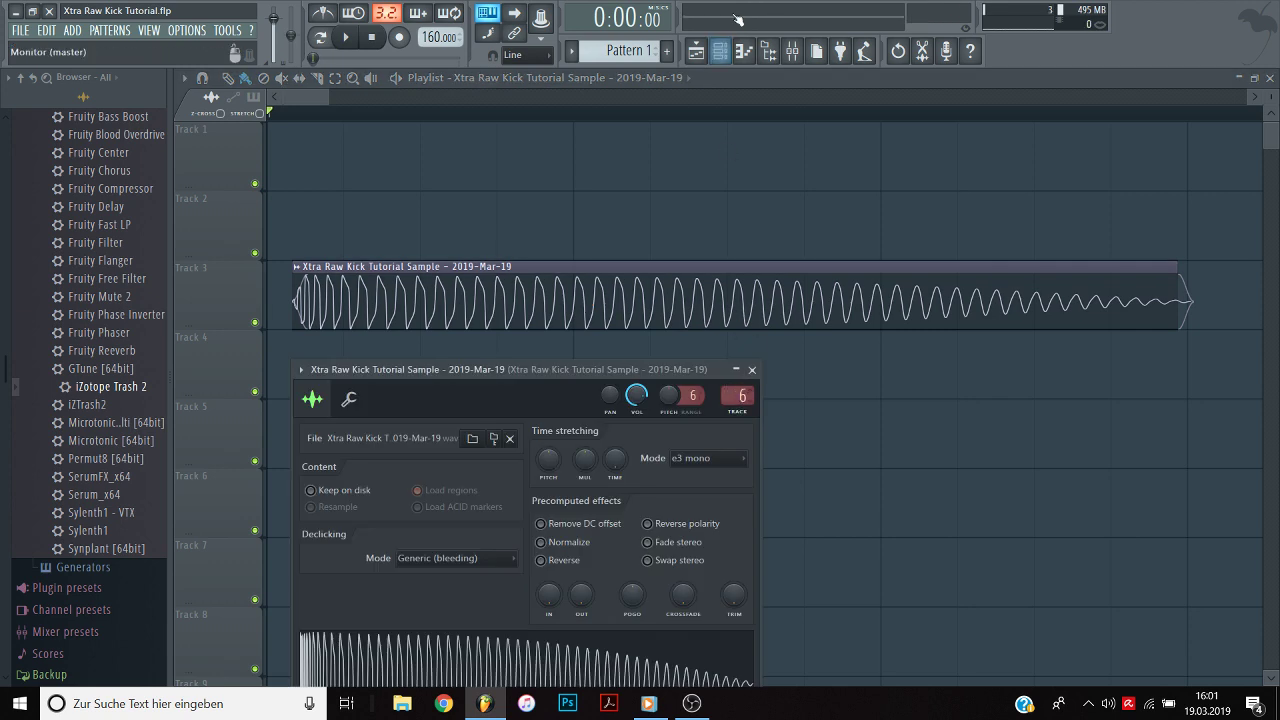
click(722, 51)
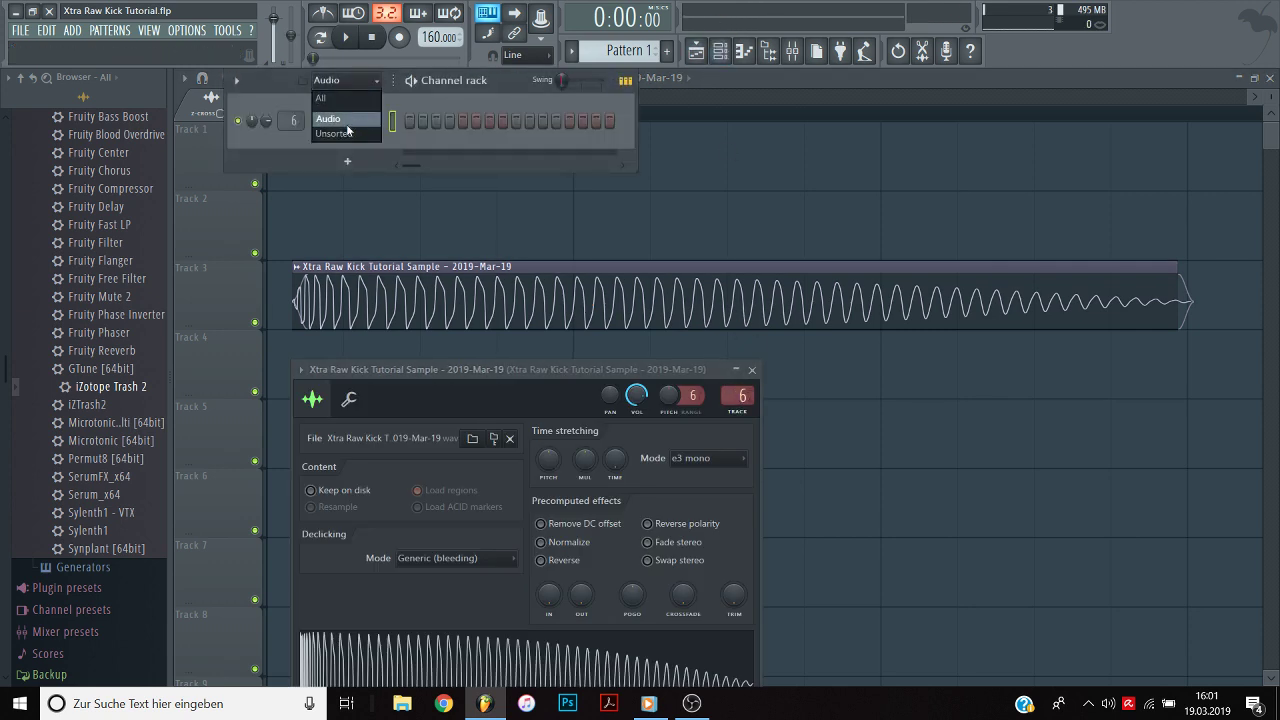
click(347, 132)
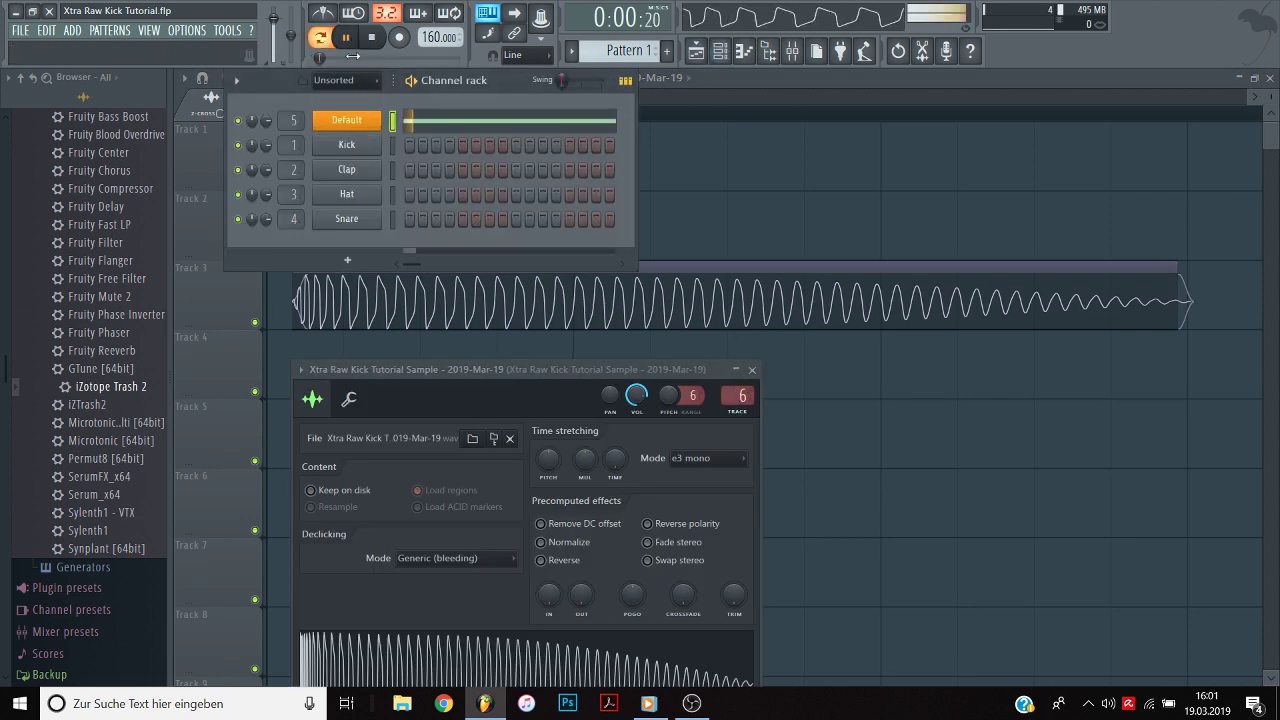
click(367, 124)
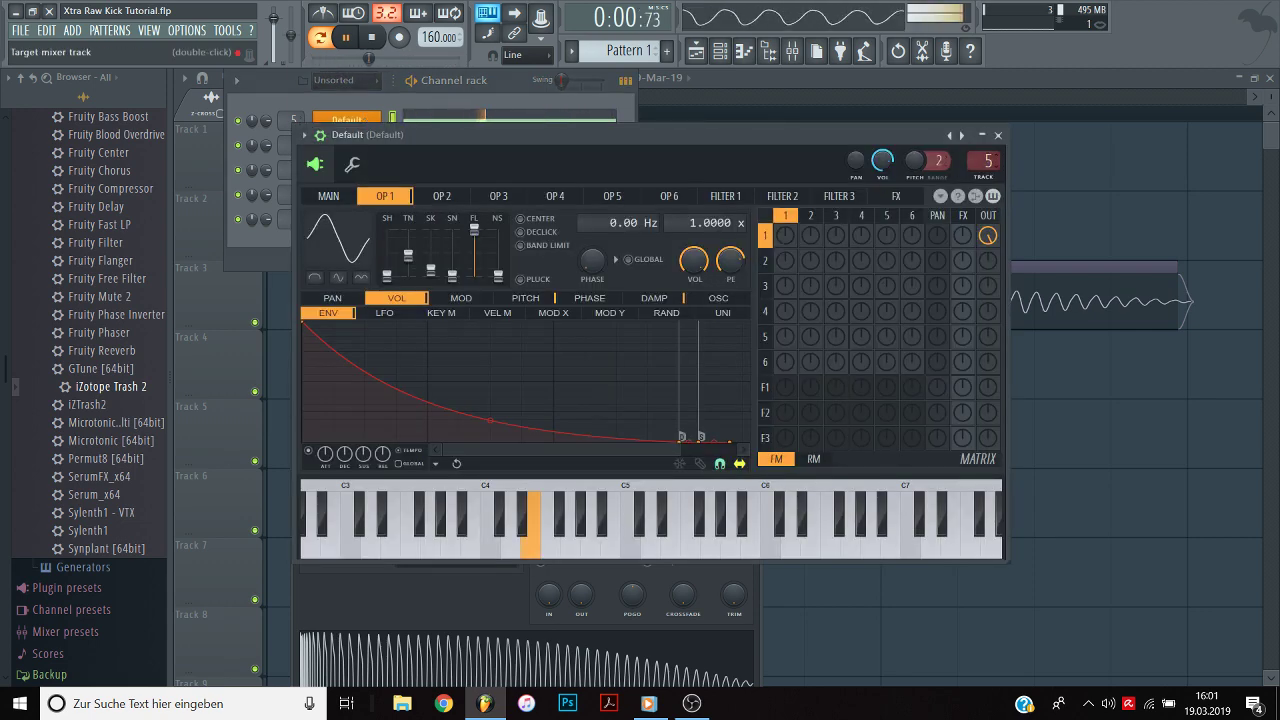
double_click(984, 161)
Insert Fruity Parametric EQ 2 ahead of Trash 2, with a narrow band 3 boost near 326 Hz, band 1 cut, and band 2 raised.
middle_click(1077, 287)
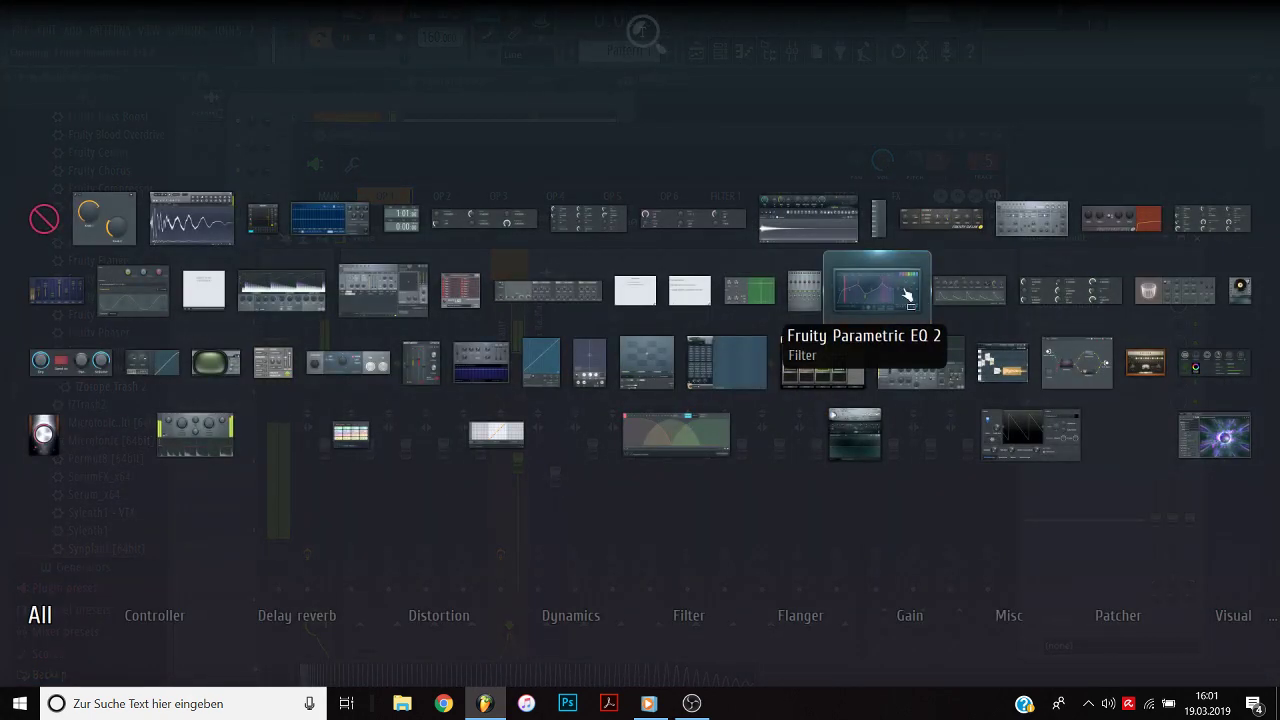
click(907, 295)
mouse_move(416, 334)
mouse_down()
mouse_move(404, 281)
mouse_move(391, 293)
mouse_move(391, 281)
mouse_up()
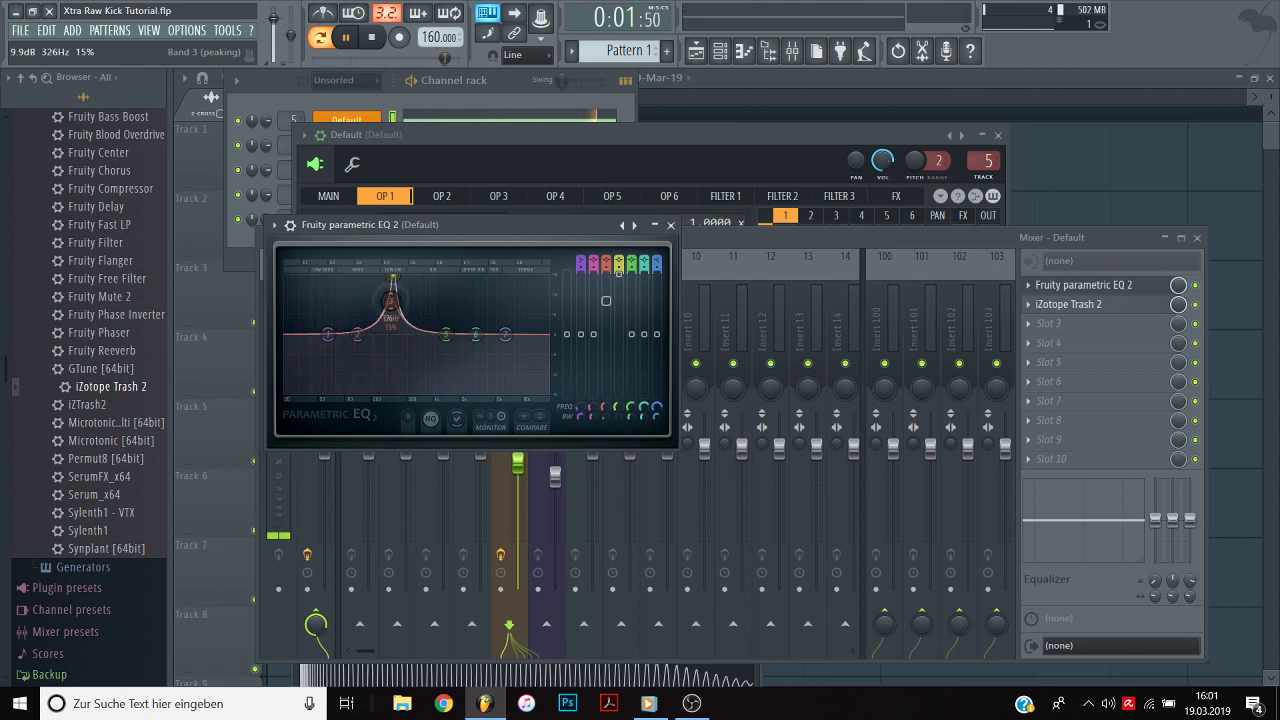
mouse_move(395, 281)
mouse_down()
mouse_move(392, 300)
mouse_move(394, 282)
mouse_up()
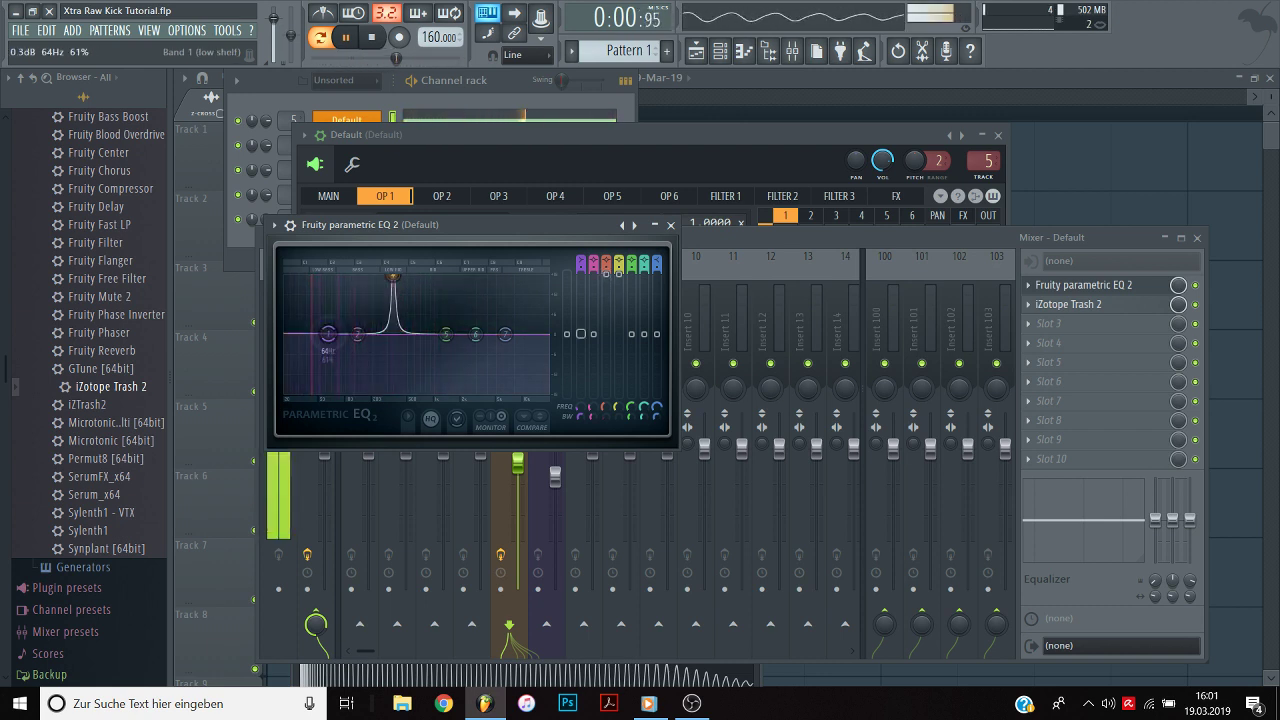
drag(328, 334, 333, 380)
drag(357, 333, 340, 309)
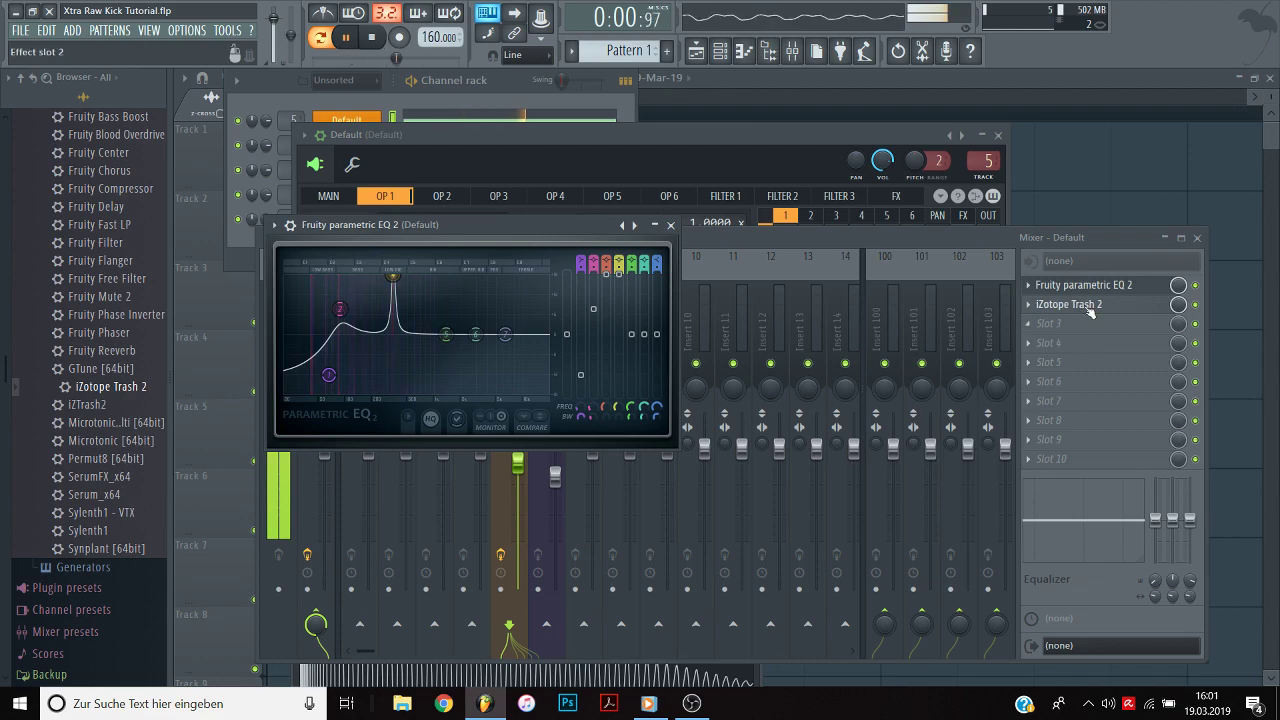
Add another Fruity Parametric EQ 2 in slot 3 with a moderate band 4 boost, and lower mixer track 5's volume.
right_click(1086, 328)
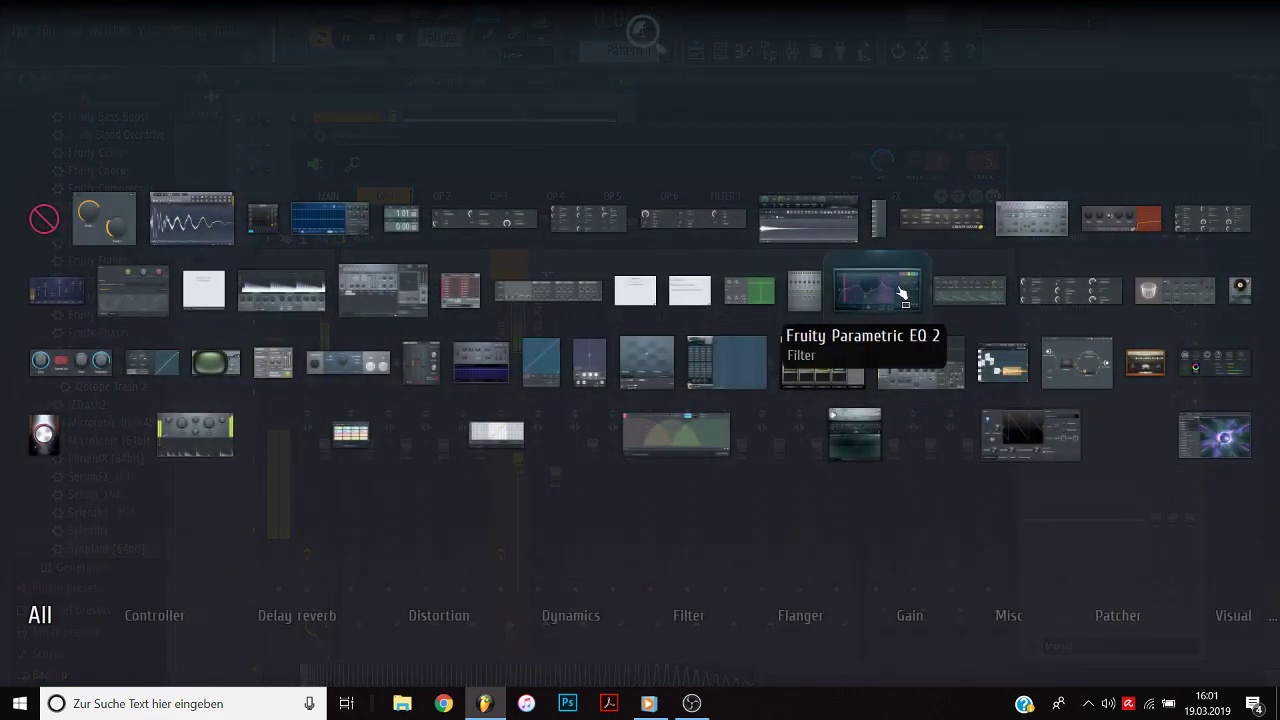
click(903, 292)
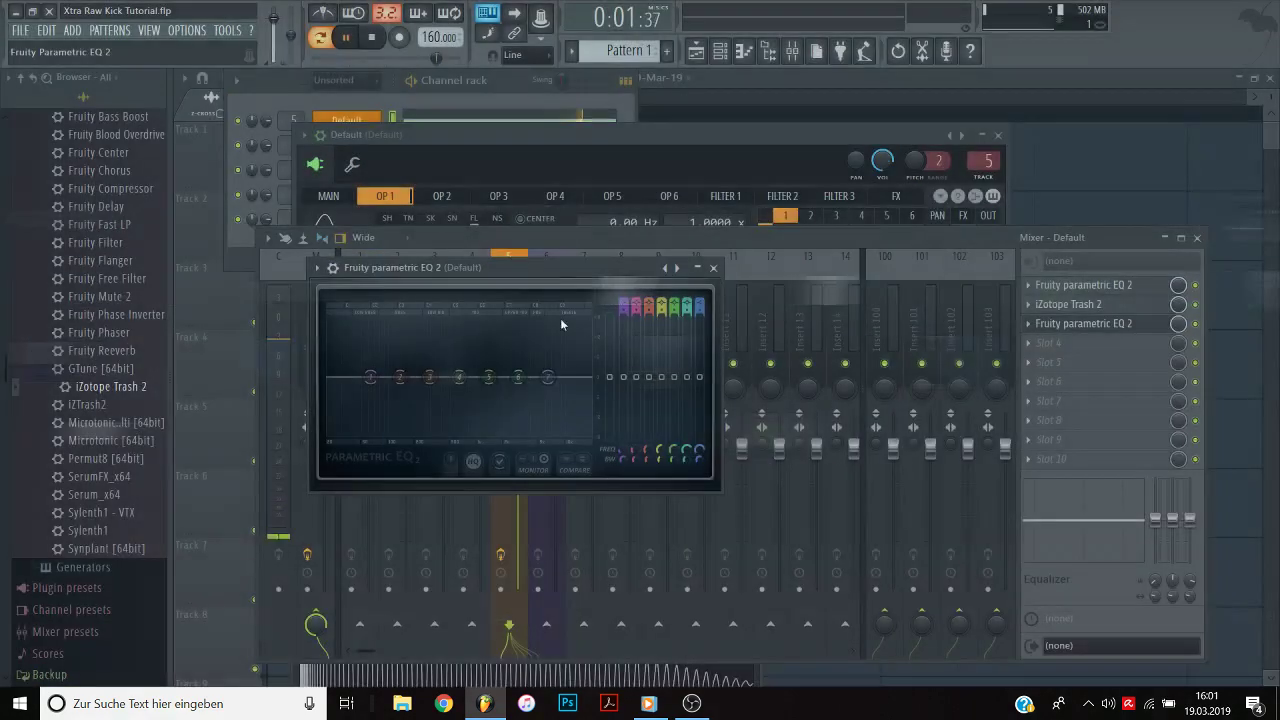
drag(459, 377, 446, 350)
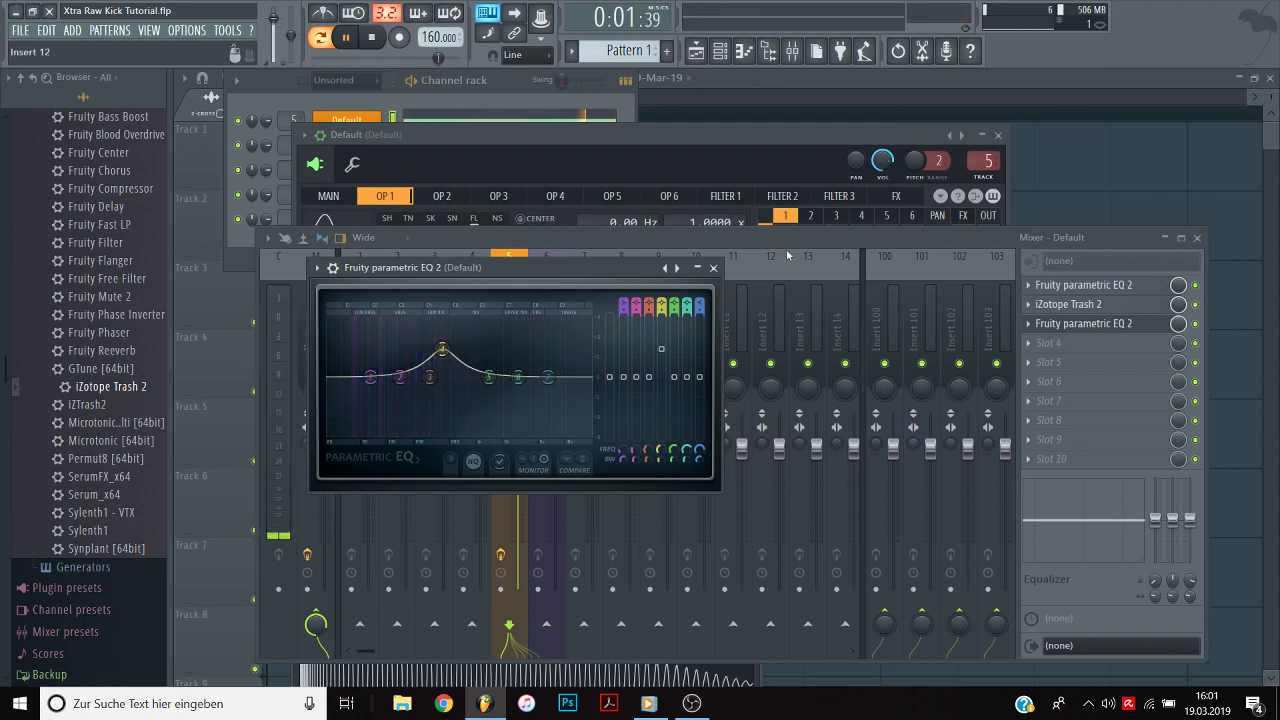
click(713, 268)
drag(522, 465, 518, 488)
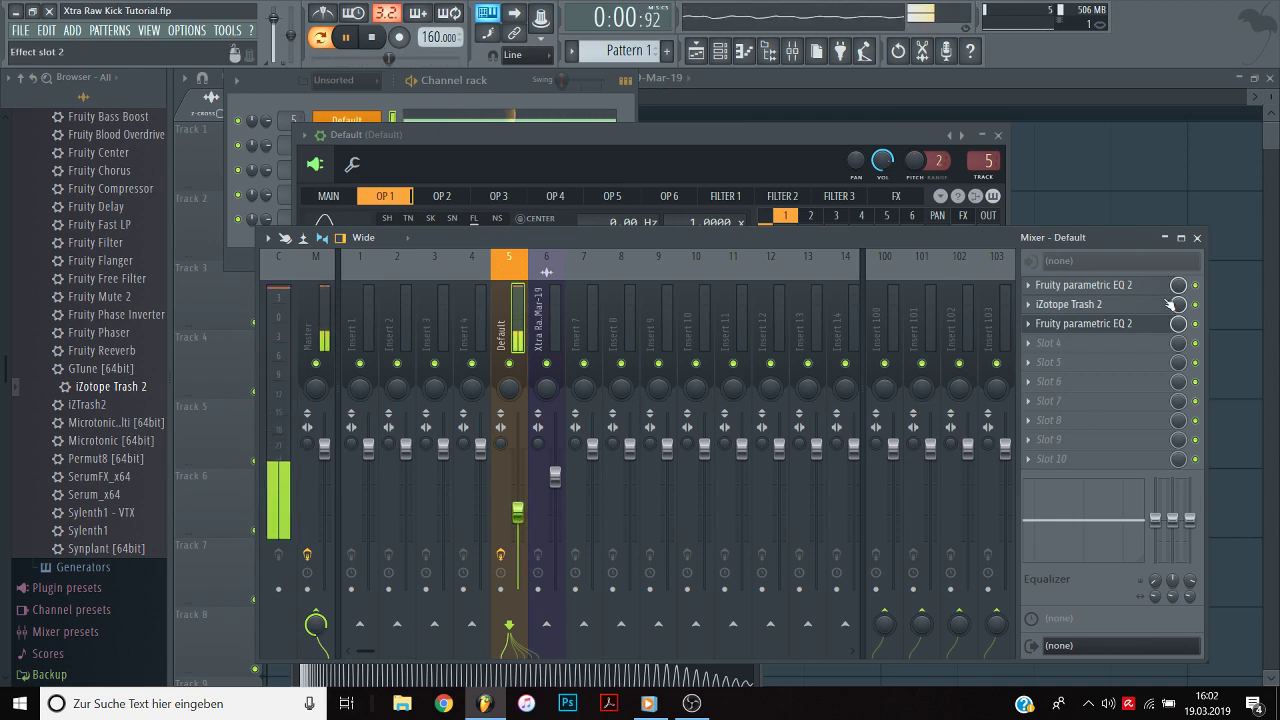
In the slot 3 EQ, raise band 1, cut band 2 near 71 Hz, and boost band 3 about 9 dB at 334 Hz.
click(1120, 323)
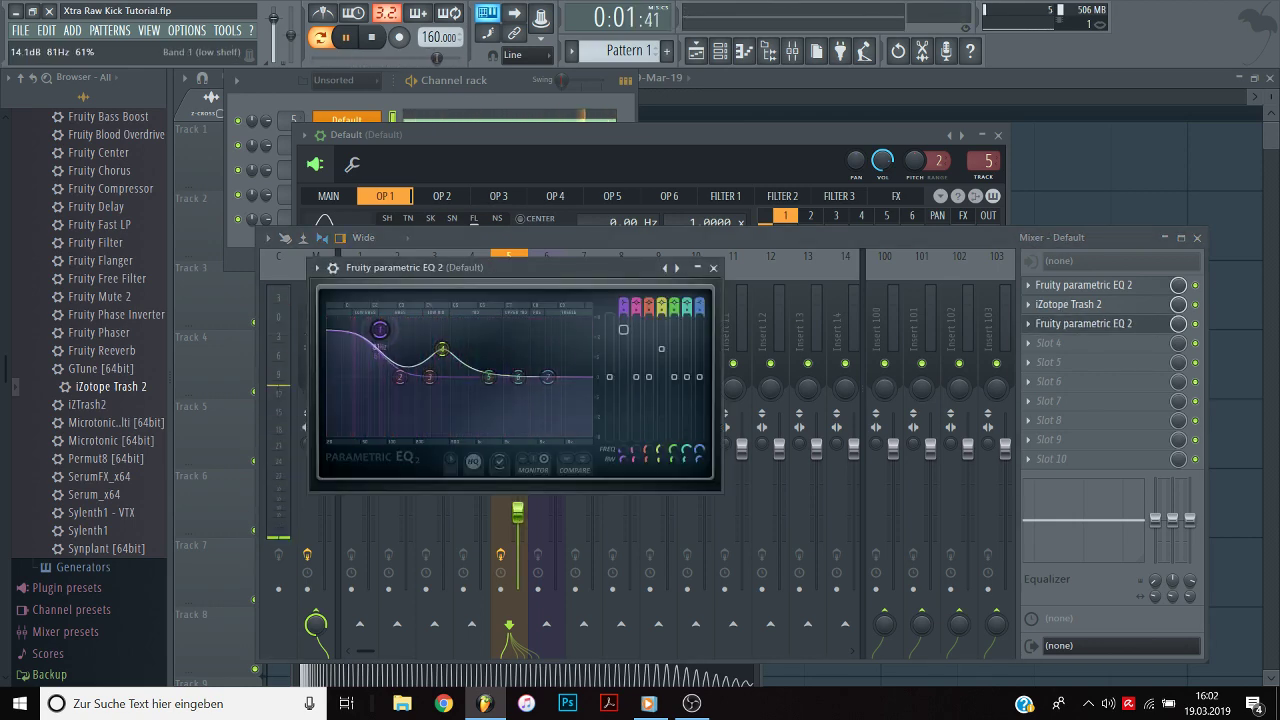
drag(380, 330, 371, 425)
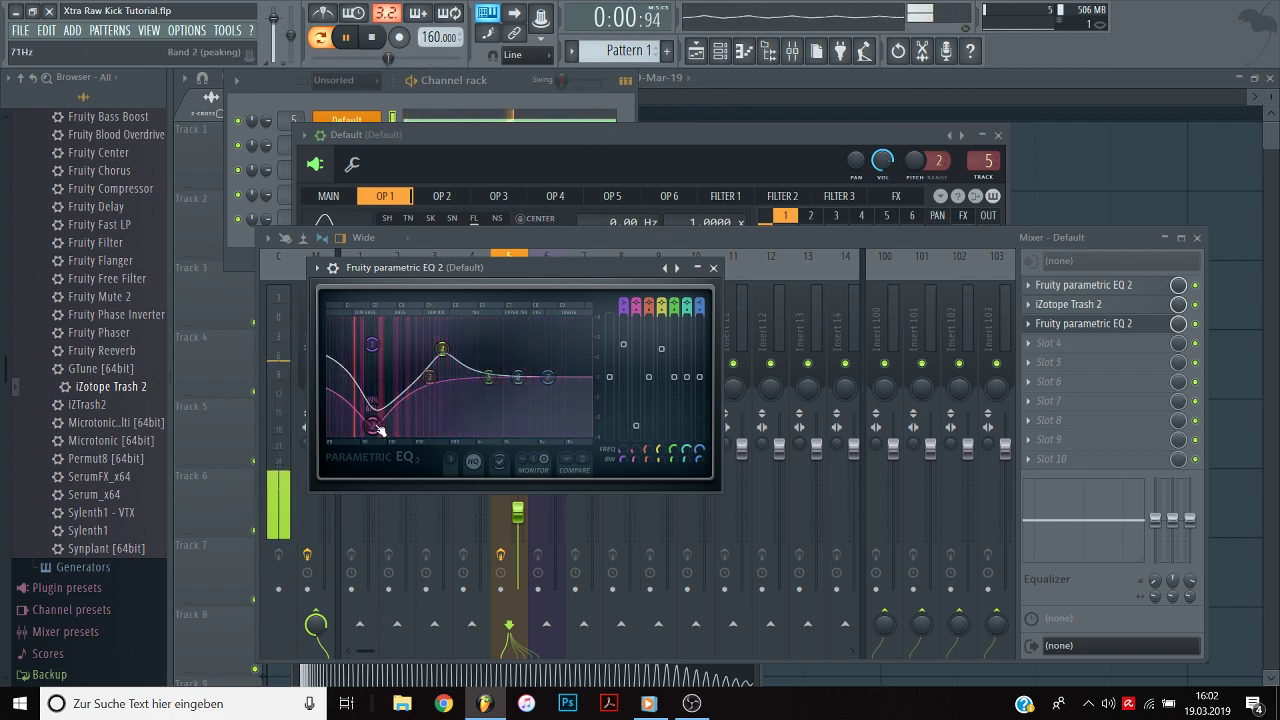
drag(435, 398, 440, 350)
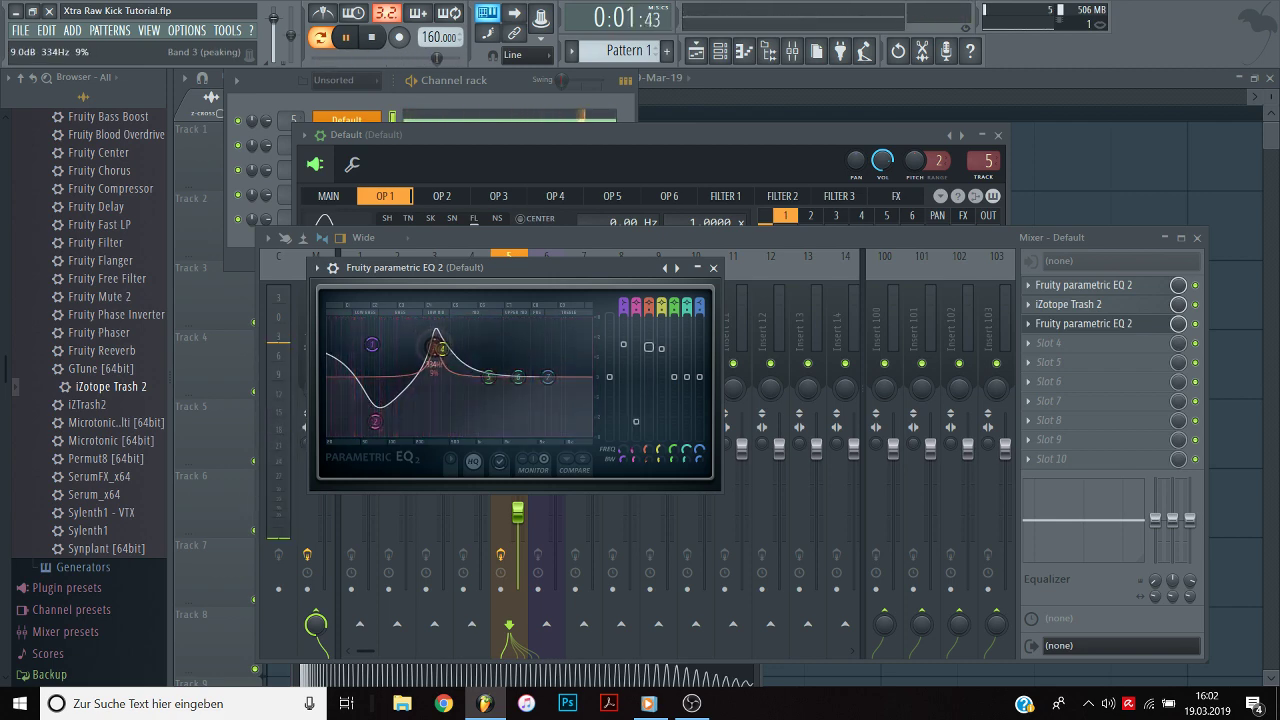
click(1074, 326)
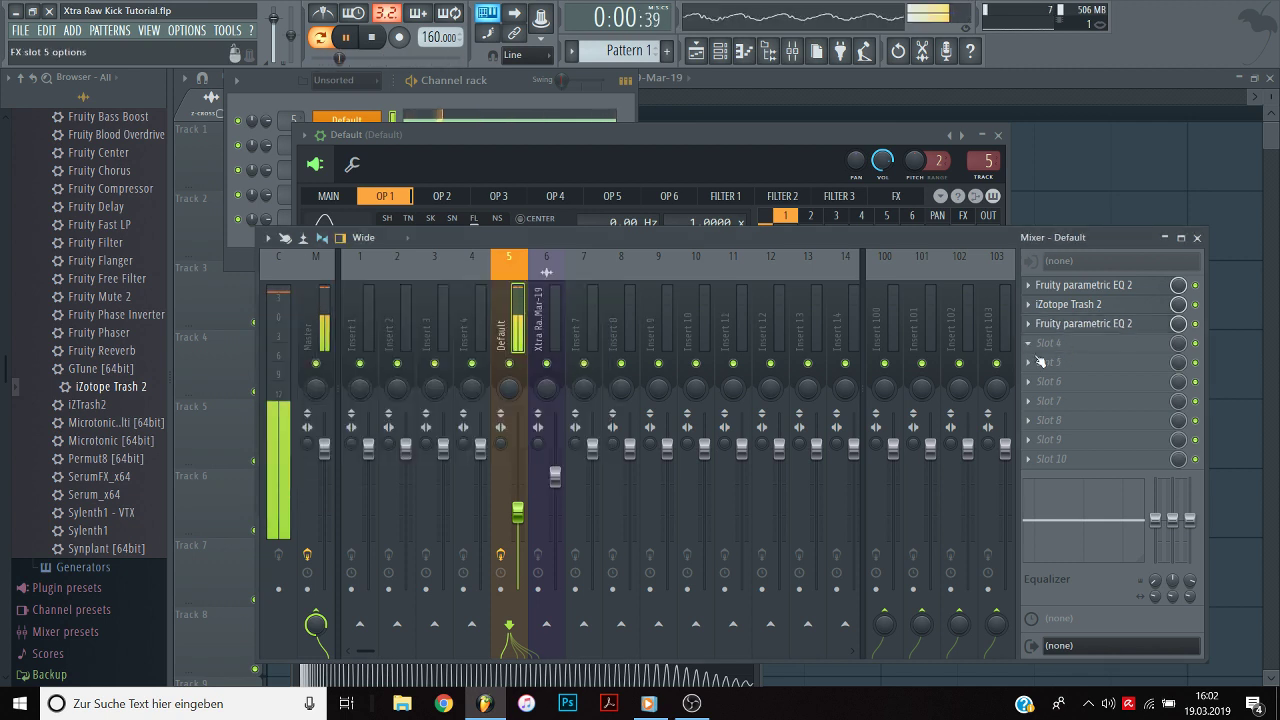
Add a second iZotope Trash 2 in slot 4 and set its Stage 1 distortion to Crispy from the Drive category.
drag(145, 390, 1063, 346)
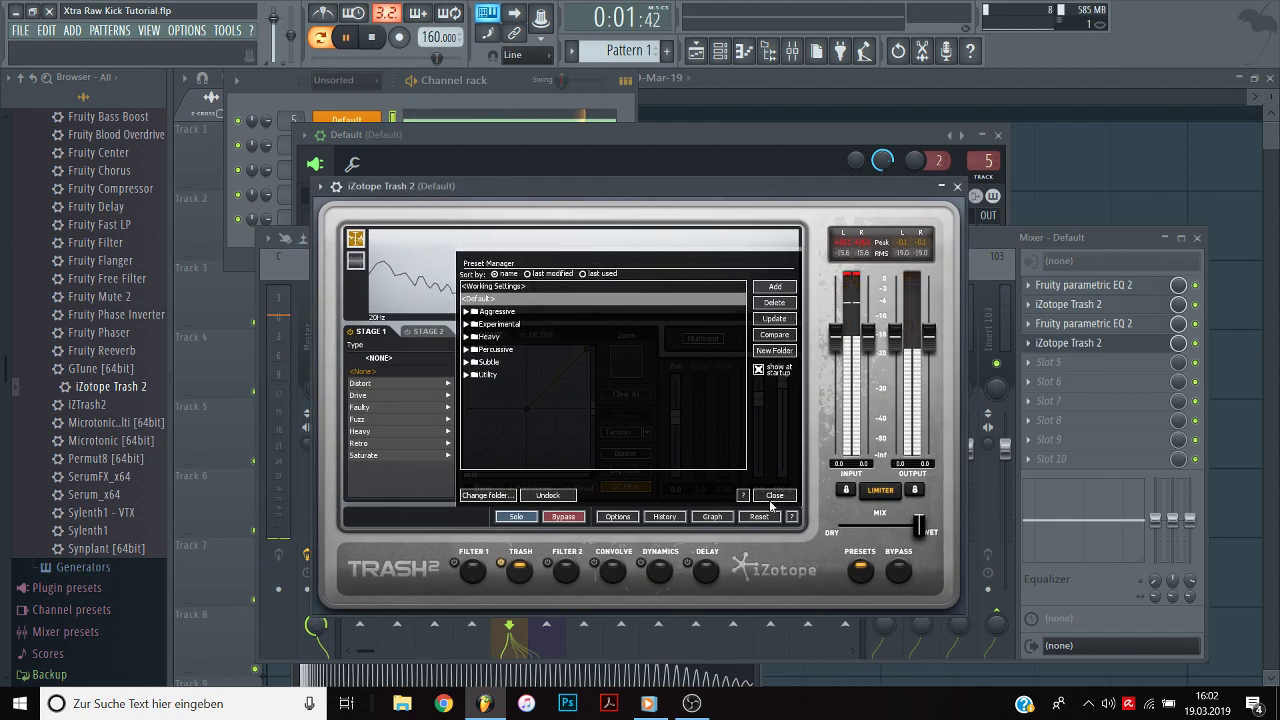
click(776, 495)
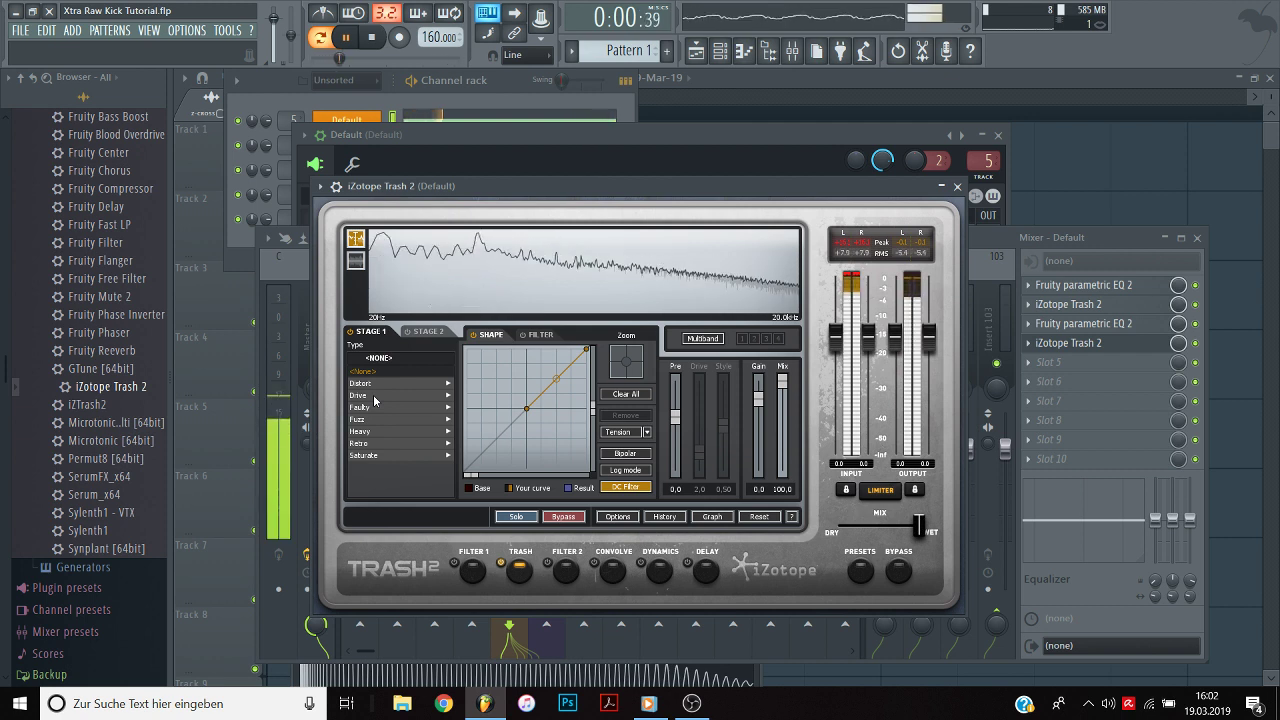
click(374, 397)
click(355, 360)
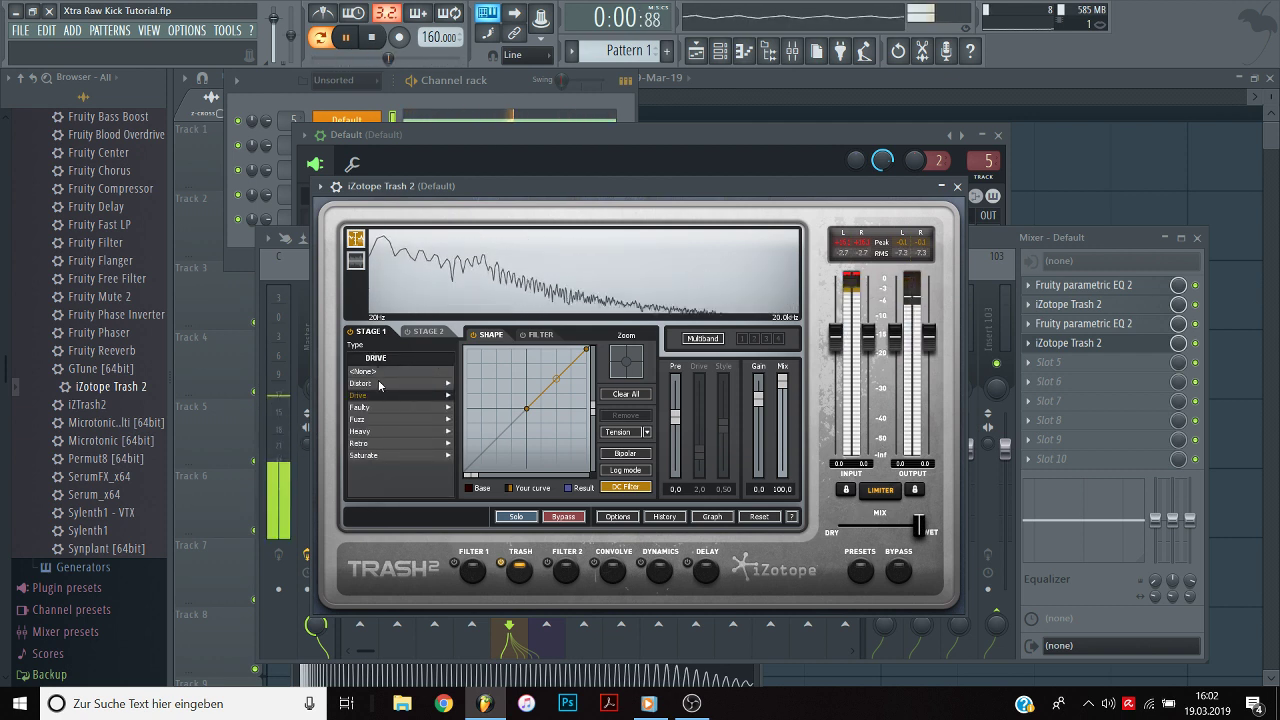
click(378, 384)
click(358, 361)
click(371, 397)
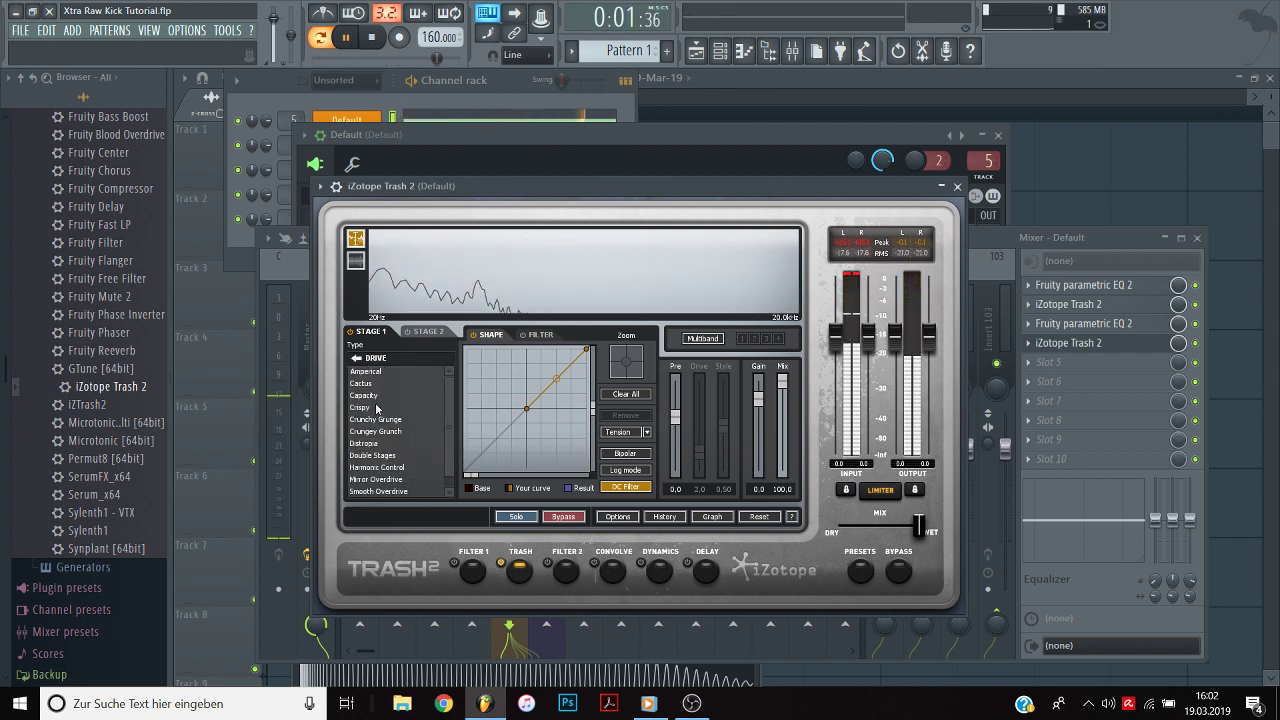
click(385, 407)
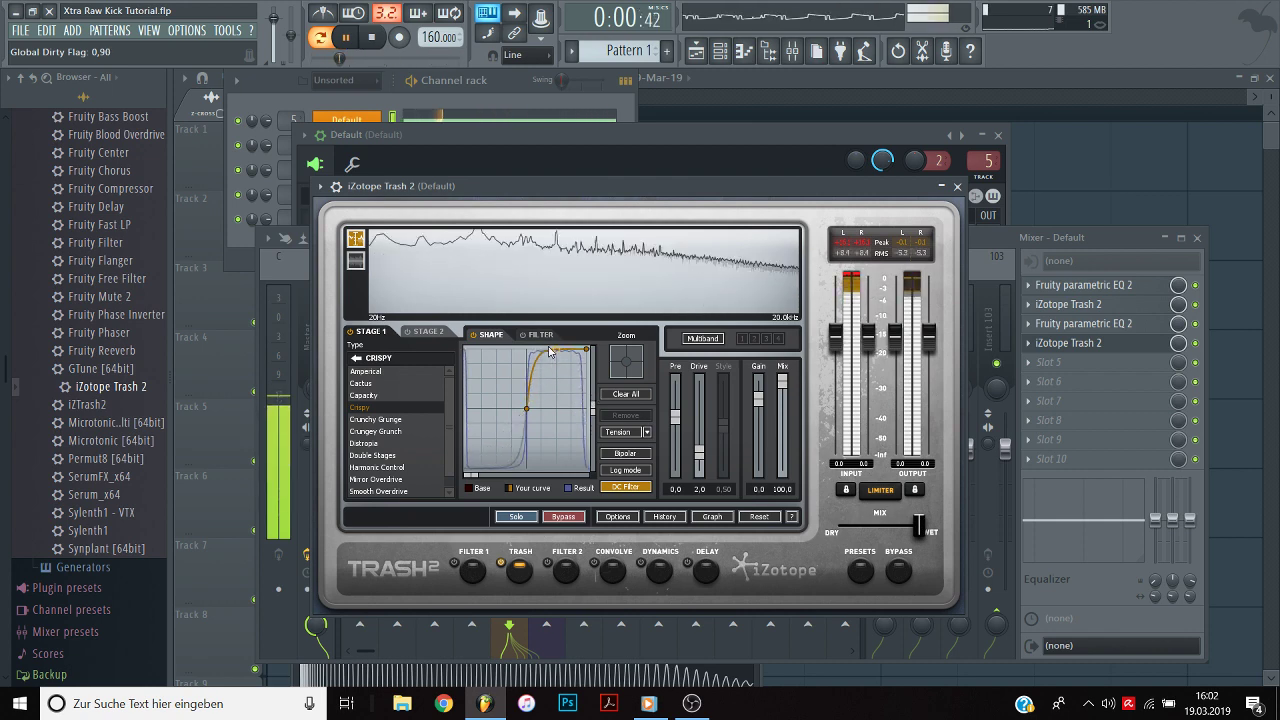
Bend the new Trash 2's Stage 1 waveshaping curve upward and raise its output level to +7.6.
drag(548, 393, 548, 365)
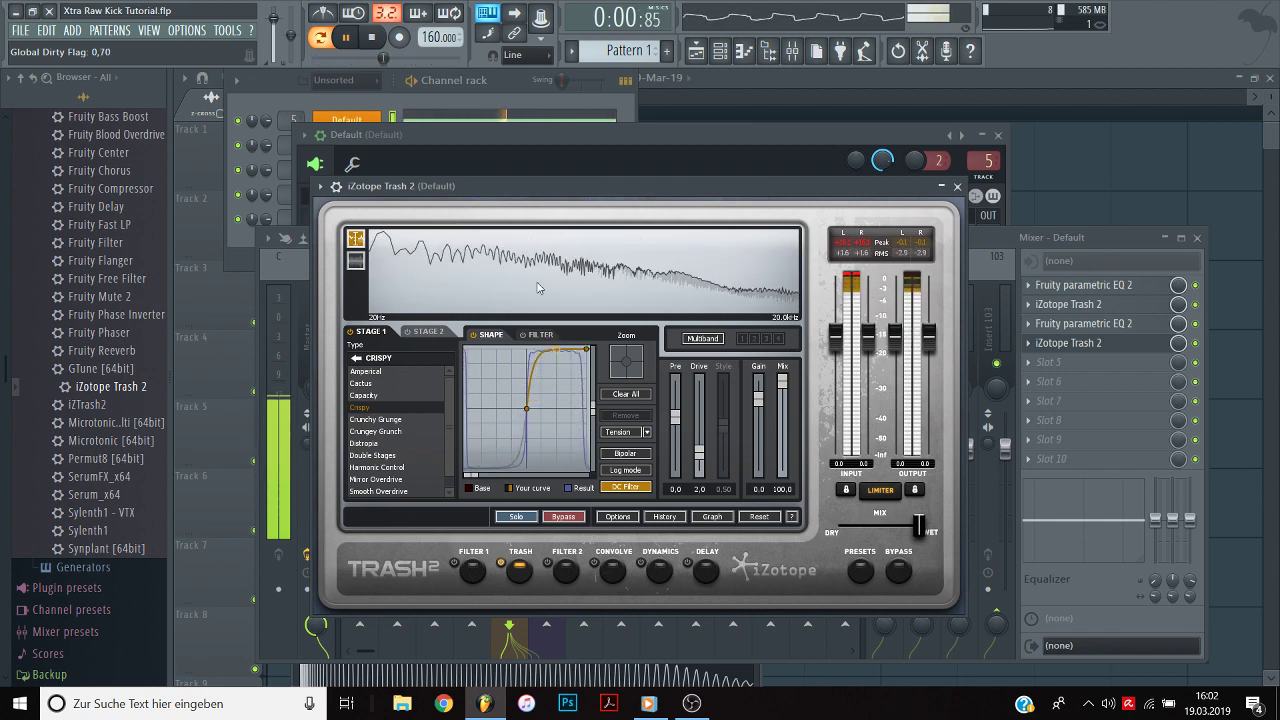
drag(540, 360, 552, 370)
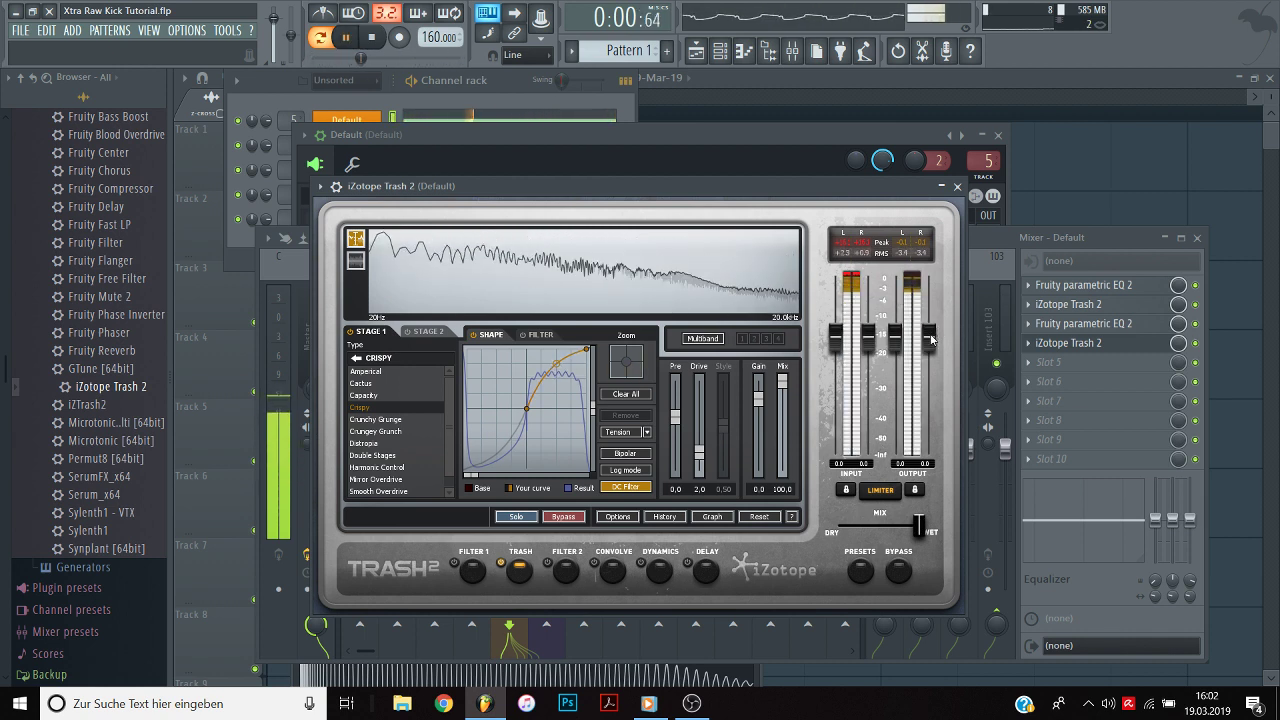
drag(931, 341, 928, 299)
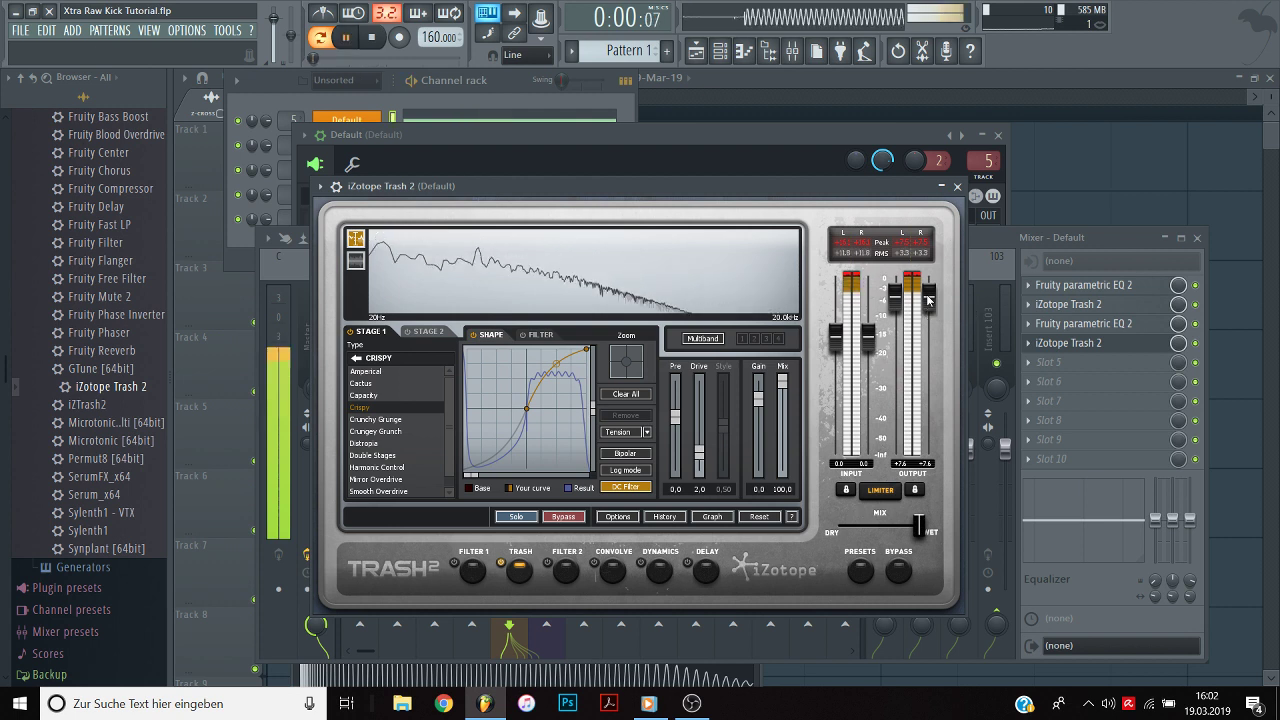
Audition other Stage 1 distortion types in the slot 4 Trash 2, including Crunchy Grunge, and set the type to Negative.
click(379, 421)
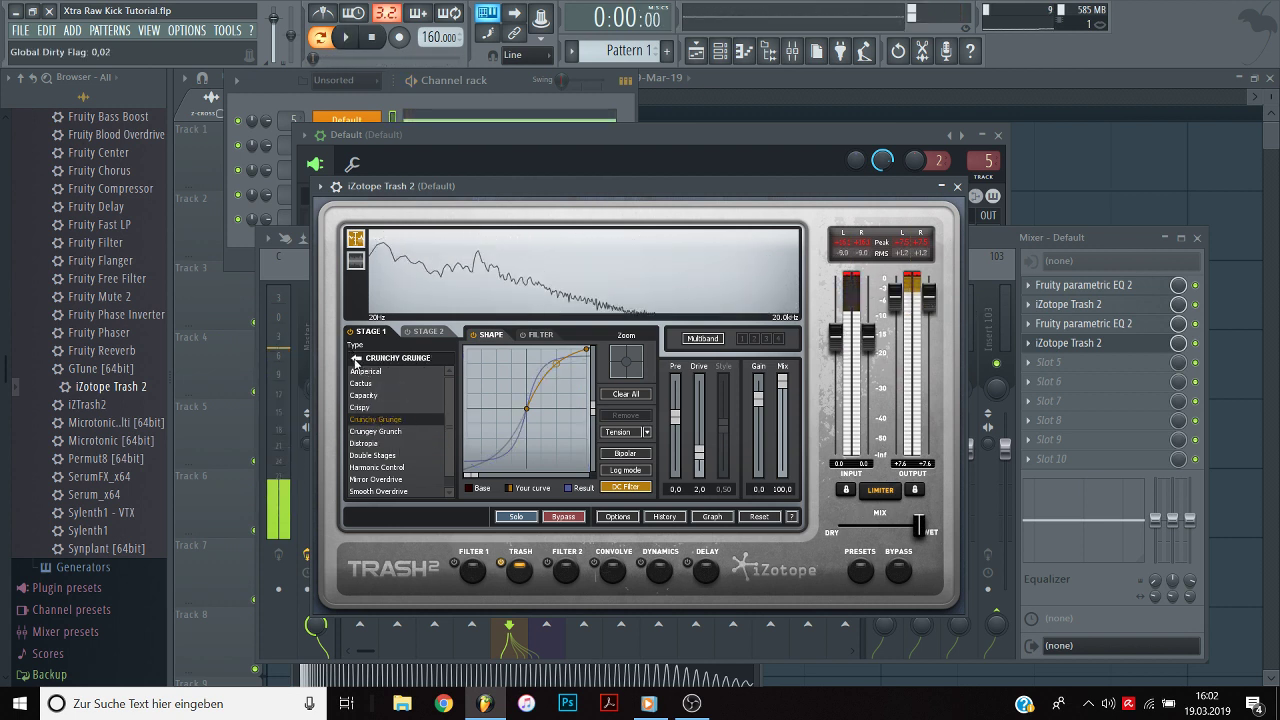
click(356, 361)
click(376, 420)
click(390, 408)
key(space)
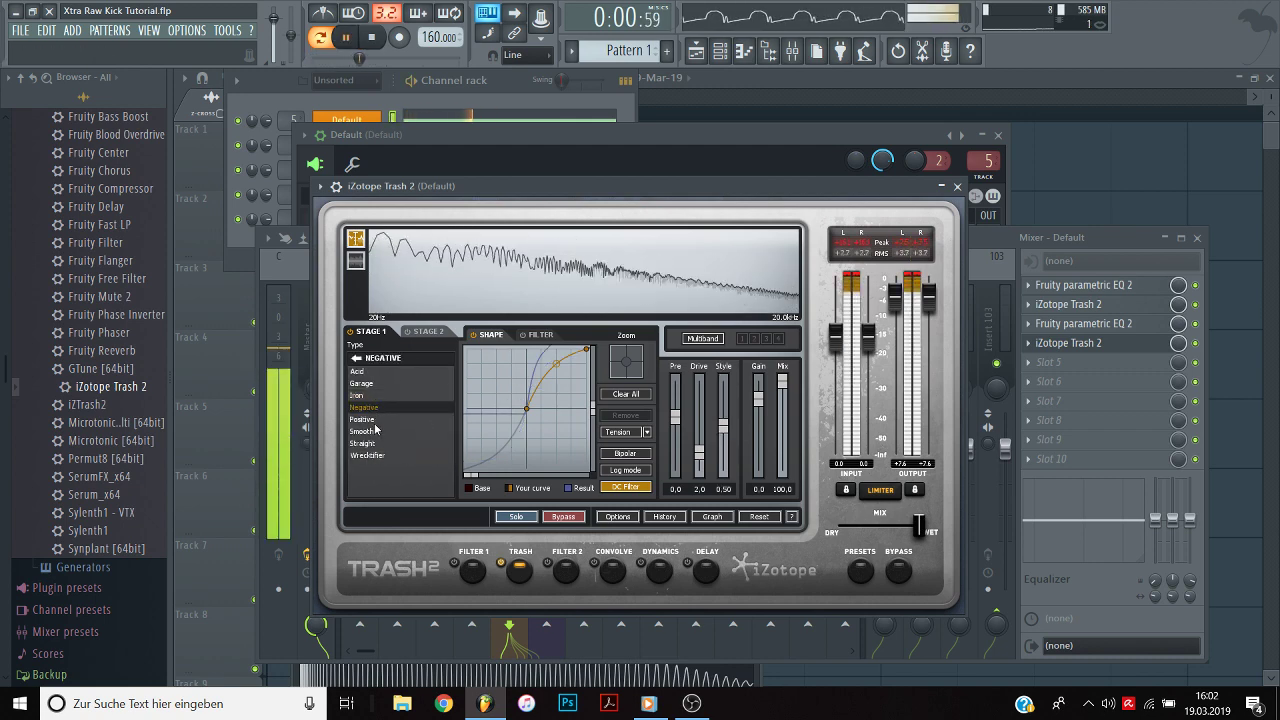
click(374, 420)
click(379, 408)
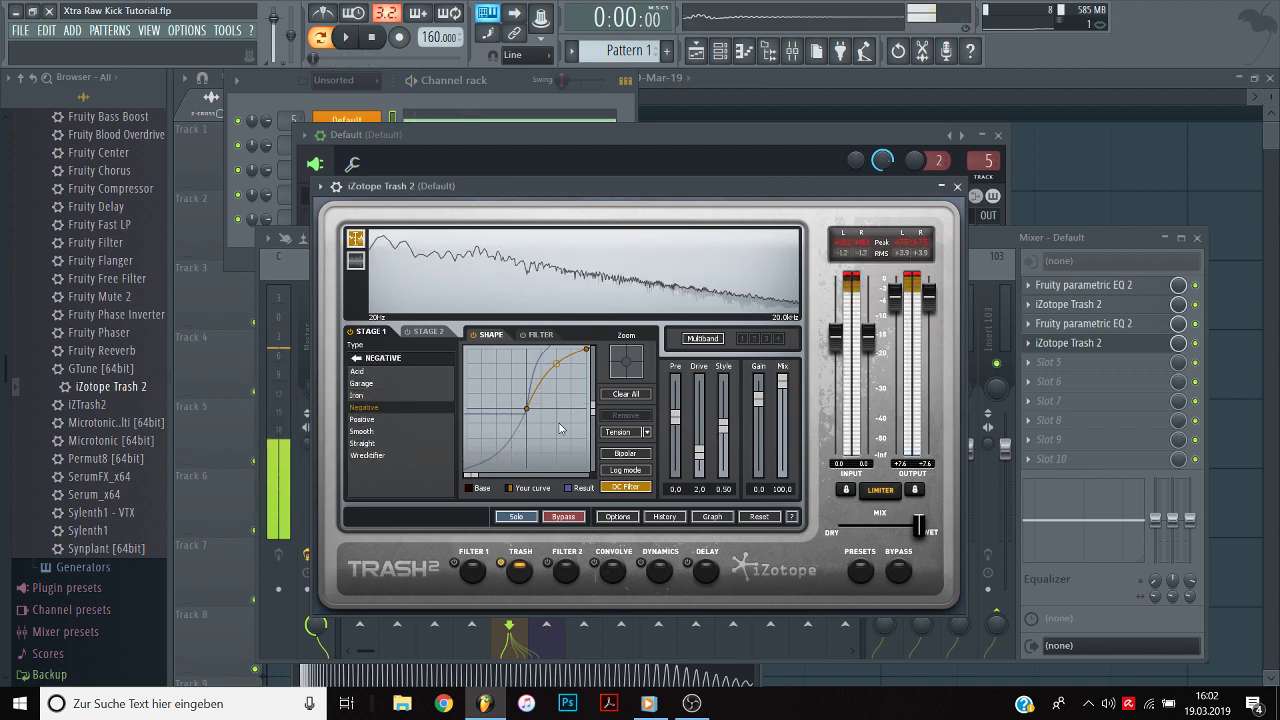
Bend the Stage 1 waveshaping curve further upward while auditioning, and close the Trash 2 and Sytrus windows.
key(space)
drag(553, 389, 551, 361)
key(space)
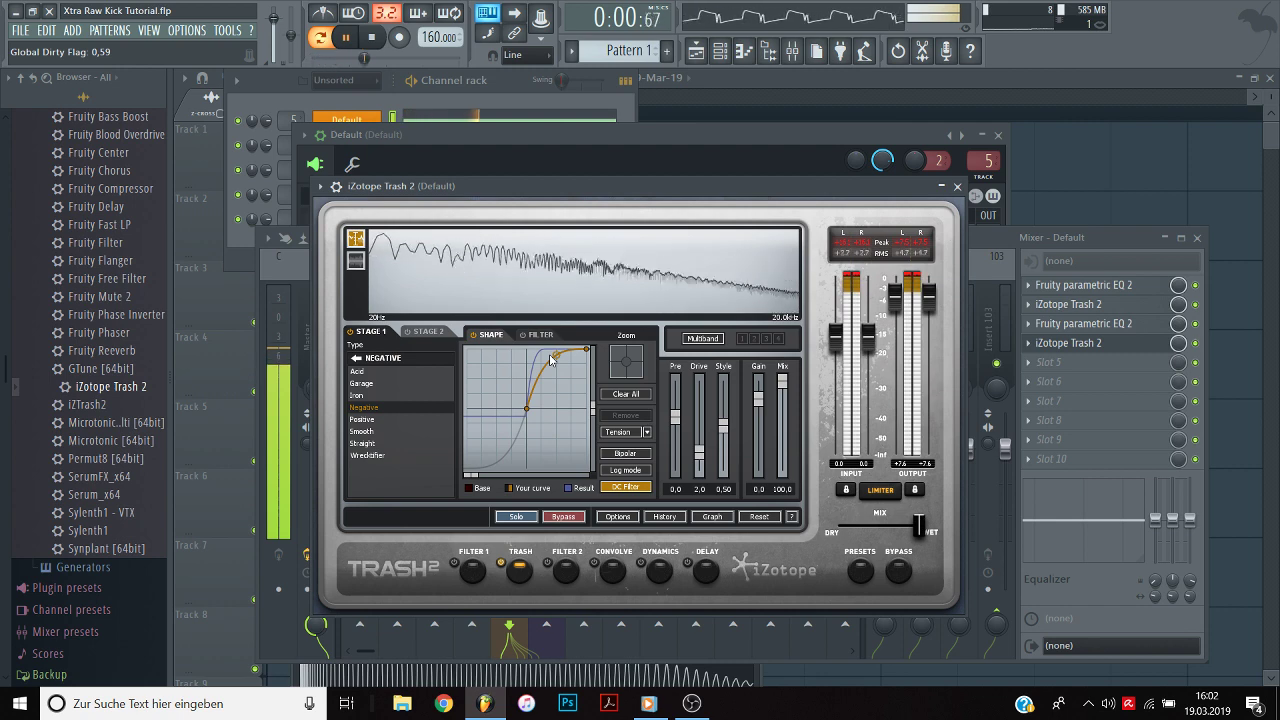
click(1126, 342)
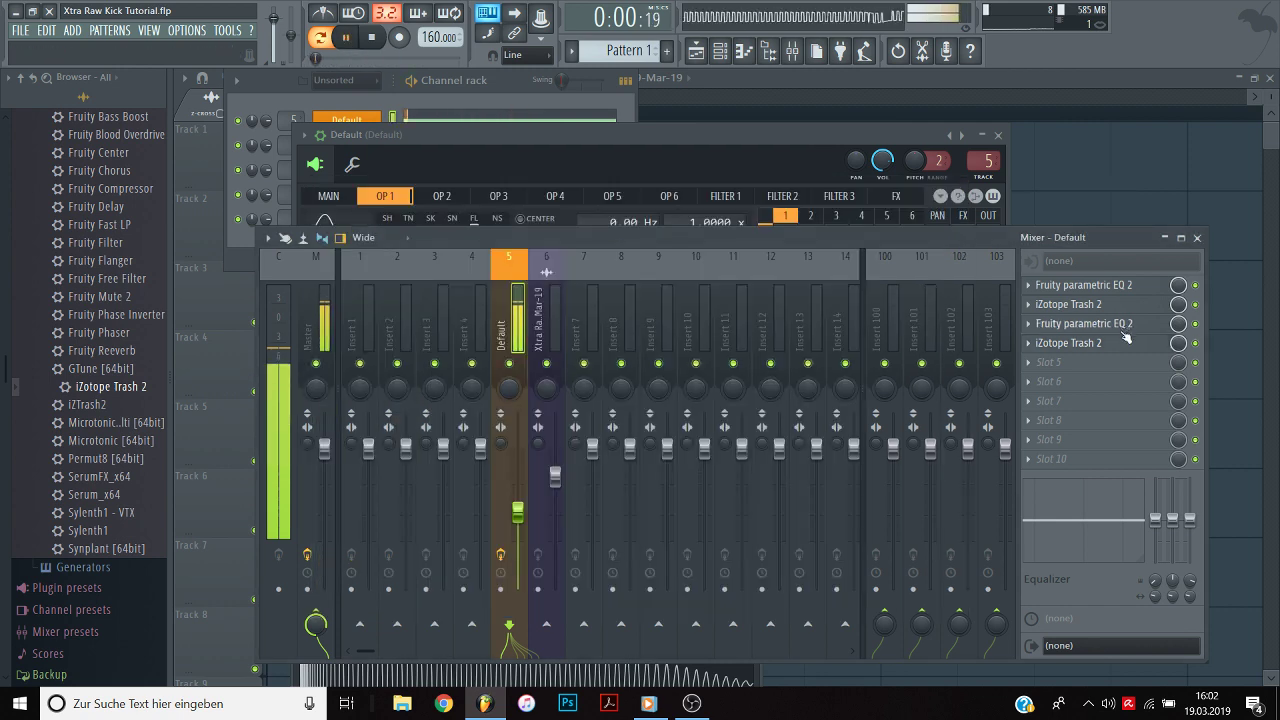
click(999, 135)
key(space)
Open Edison on the Master track, start a new empty sample, and record the playing pattern into it.
click(312, 312)
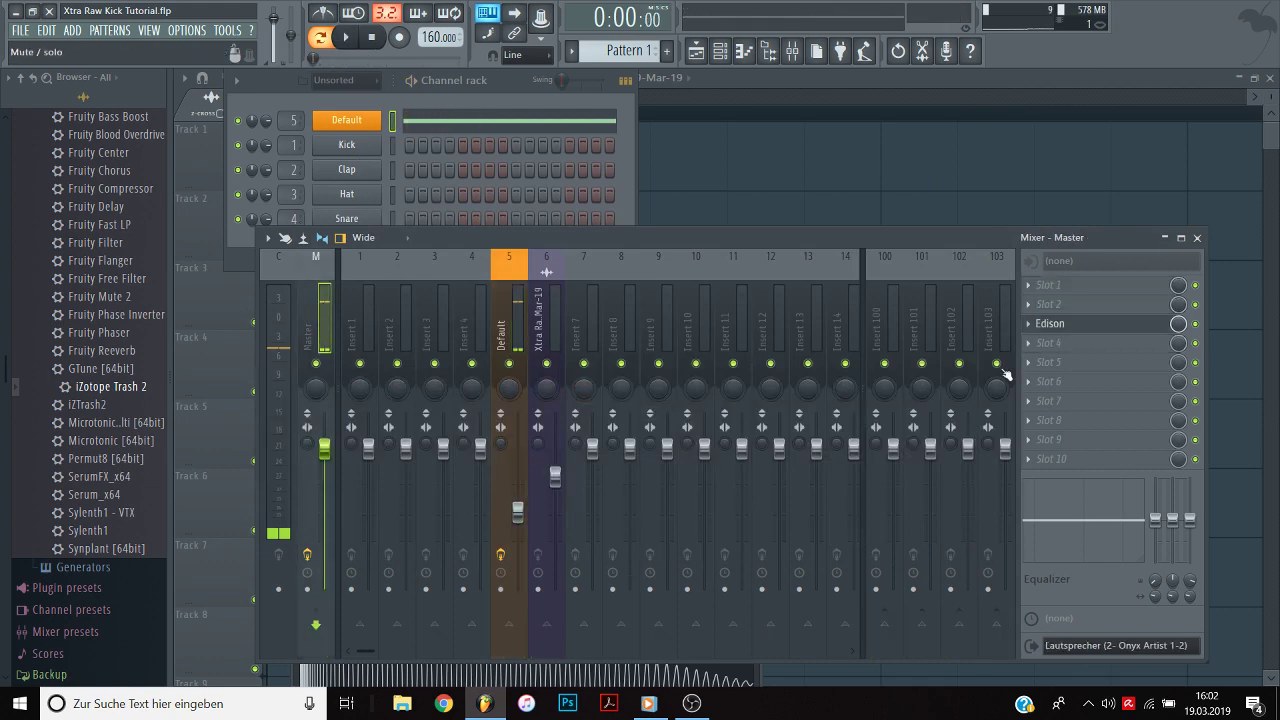
click(1066, 329)
click(295, 298)
click(307, 322)
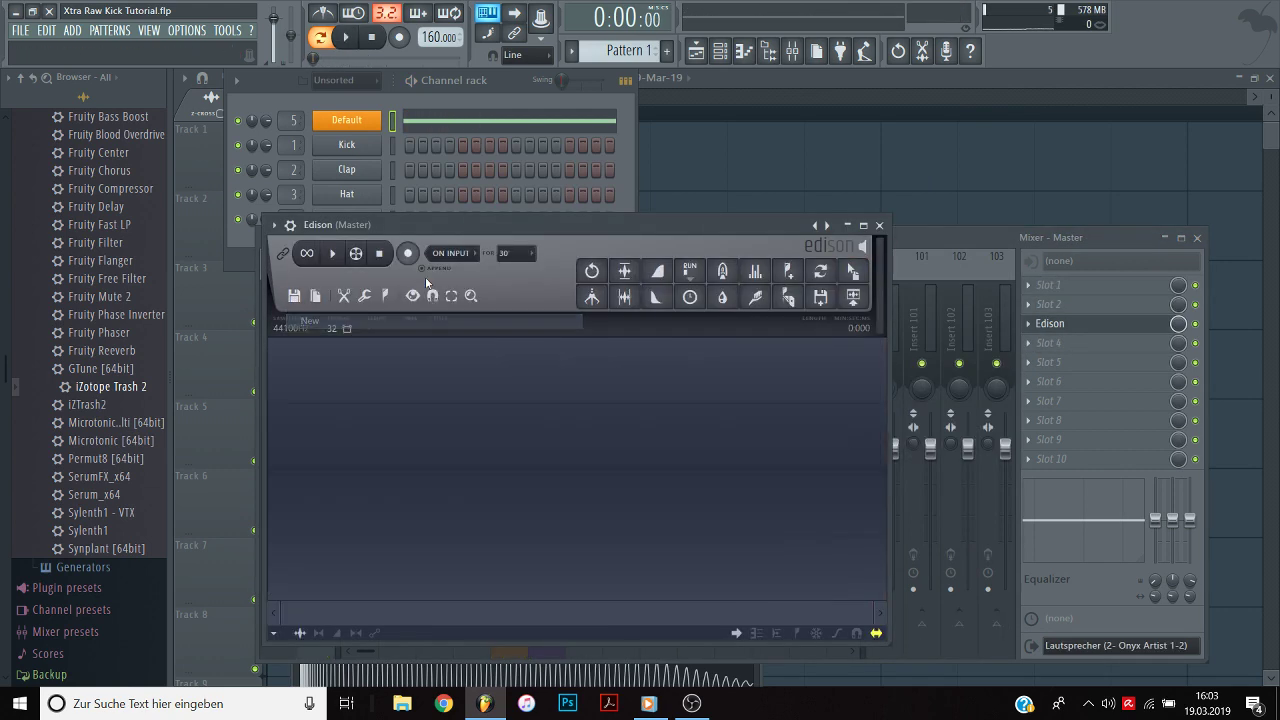
click(411, 252)
click(358, 34)
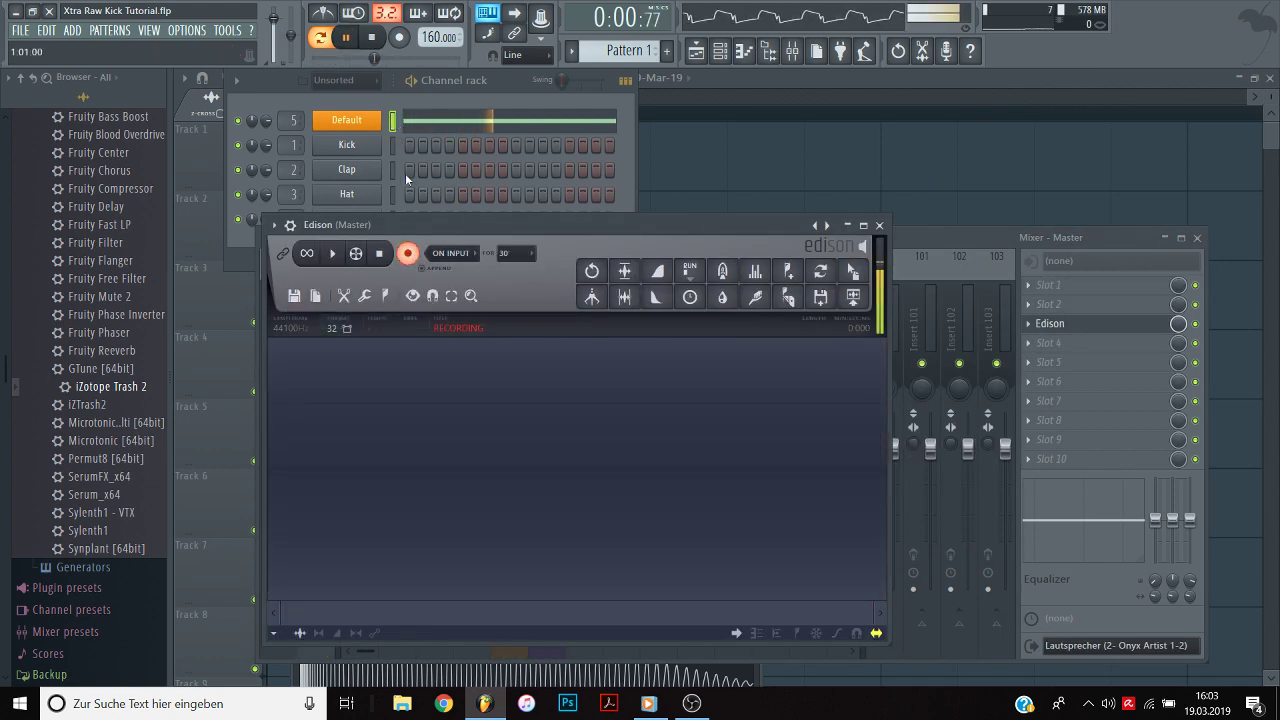
click(407, 253)
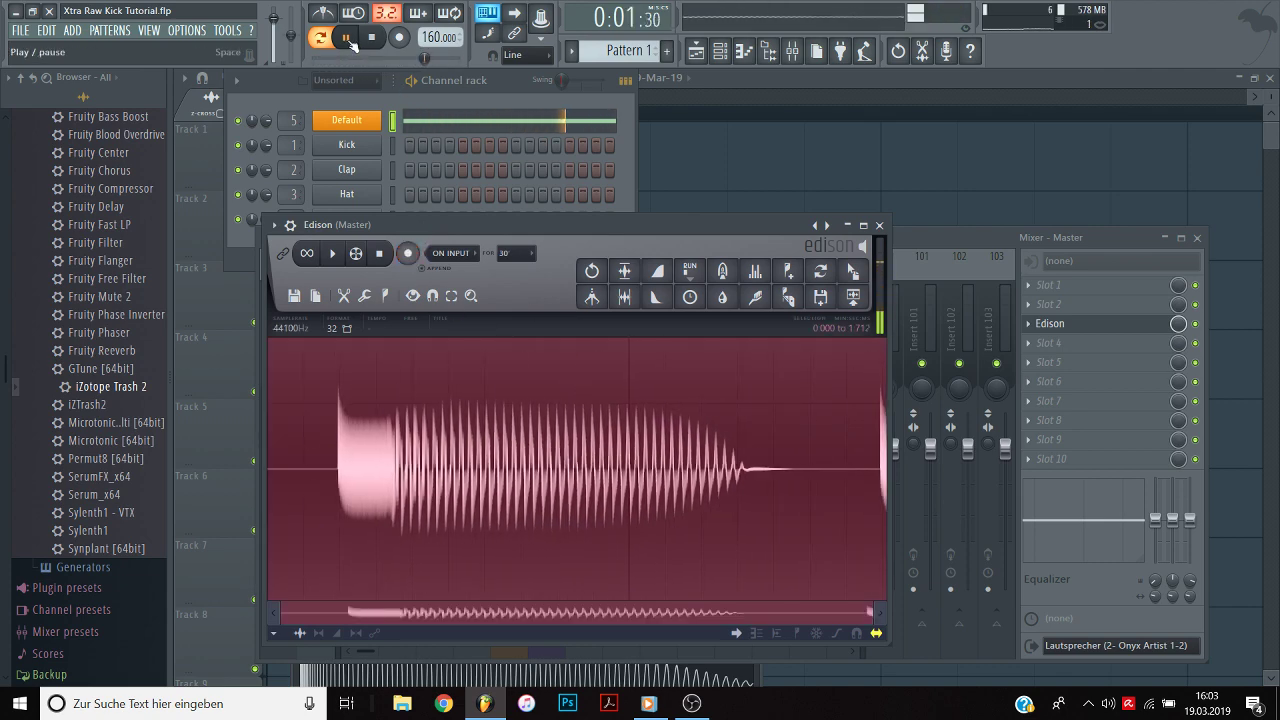
Delete the start of the second hit, trim the side noise, normalize the recording, and place it in the playlist on track 4.
key(Delete)
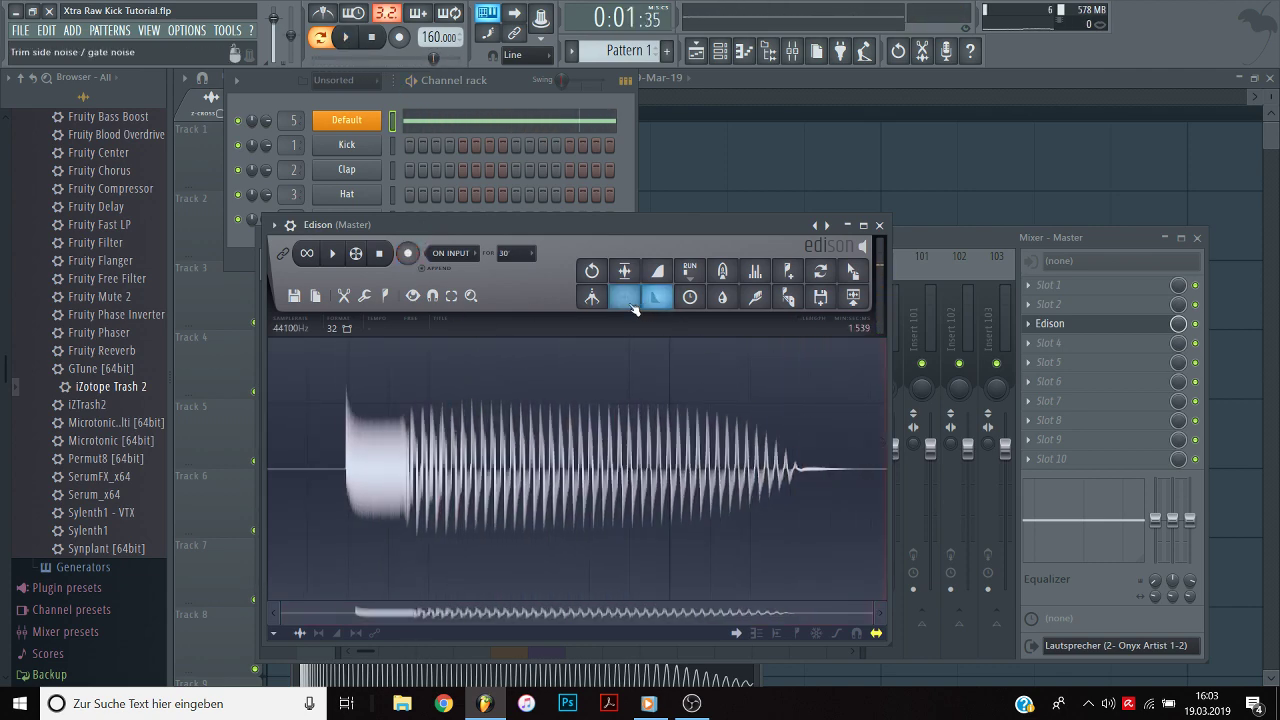
click(627, 299)
click(626, 273)
drag(853, 298, 915, 221)
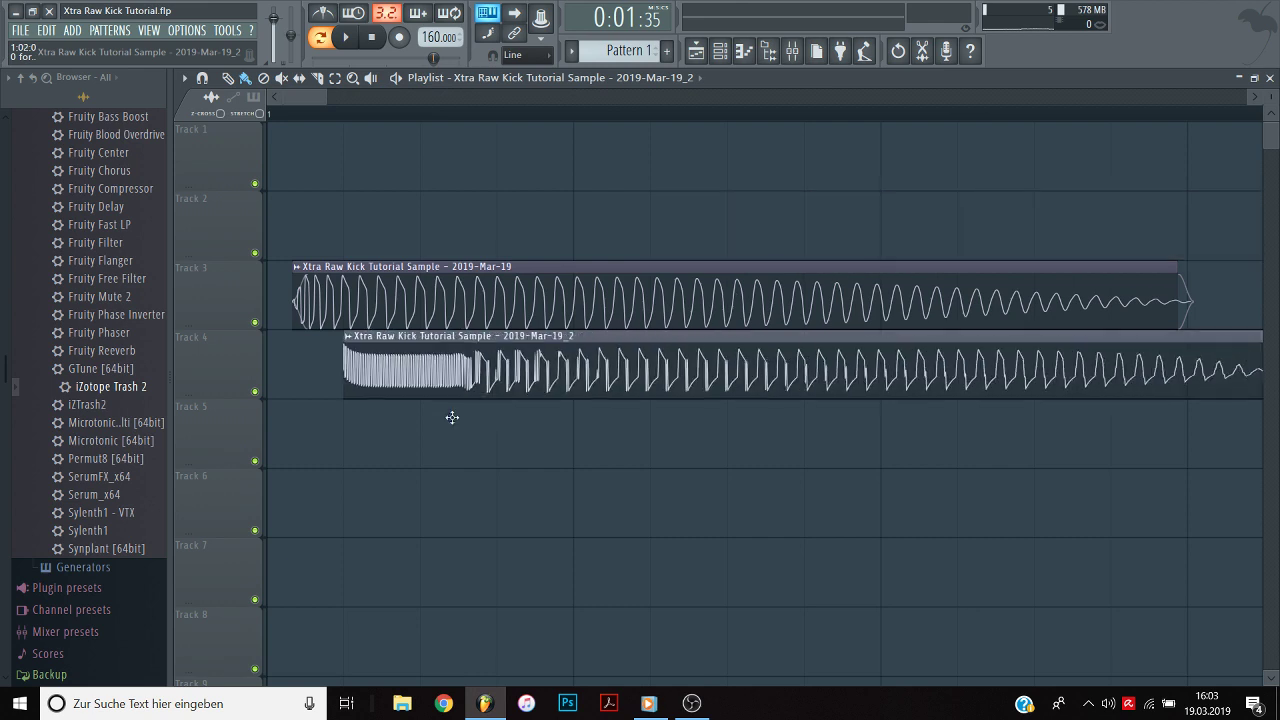
Align the new clip with the start of bar 1 on track 4 and assign it to a free mixer track.
click(342, 418)
drag(1271, 97, 1271, 86)
drag(574, 451, 556, 334)
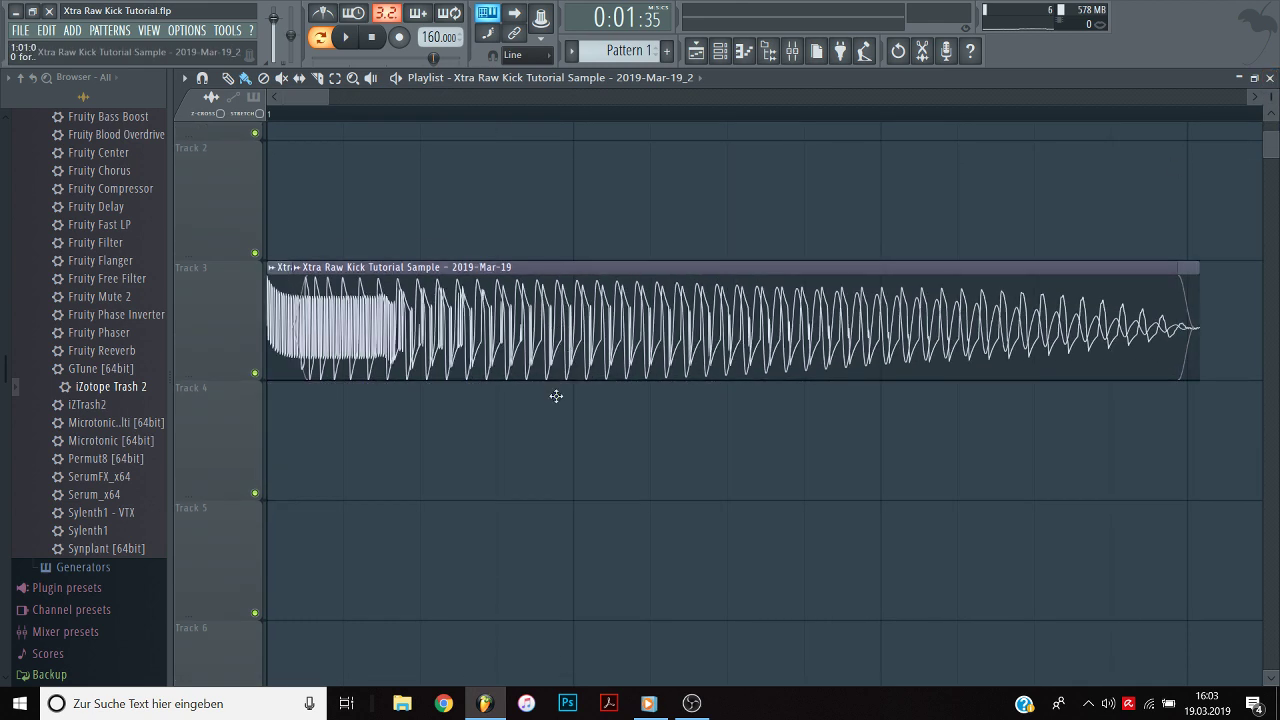
drag(556, 396, 510, 303)
key(ctrl+z)
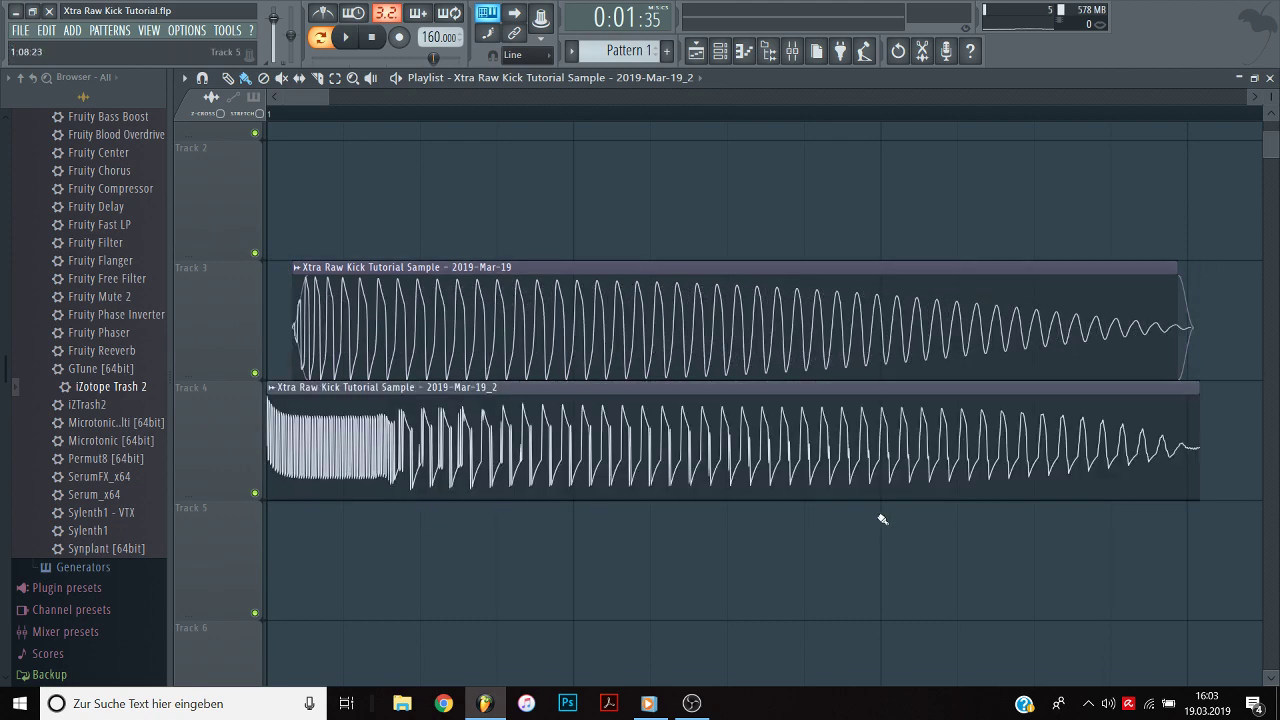
double_click(834, 455)
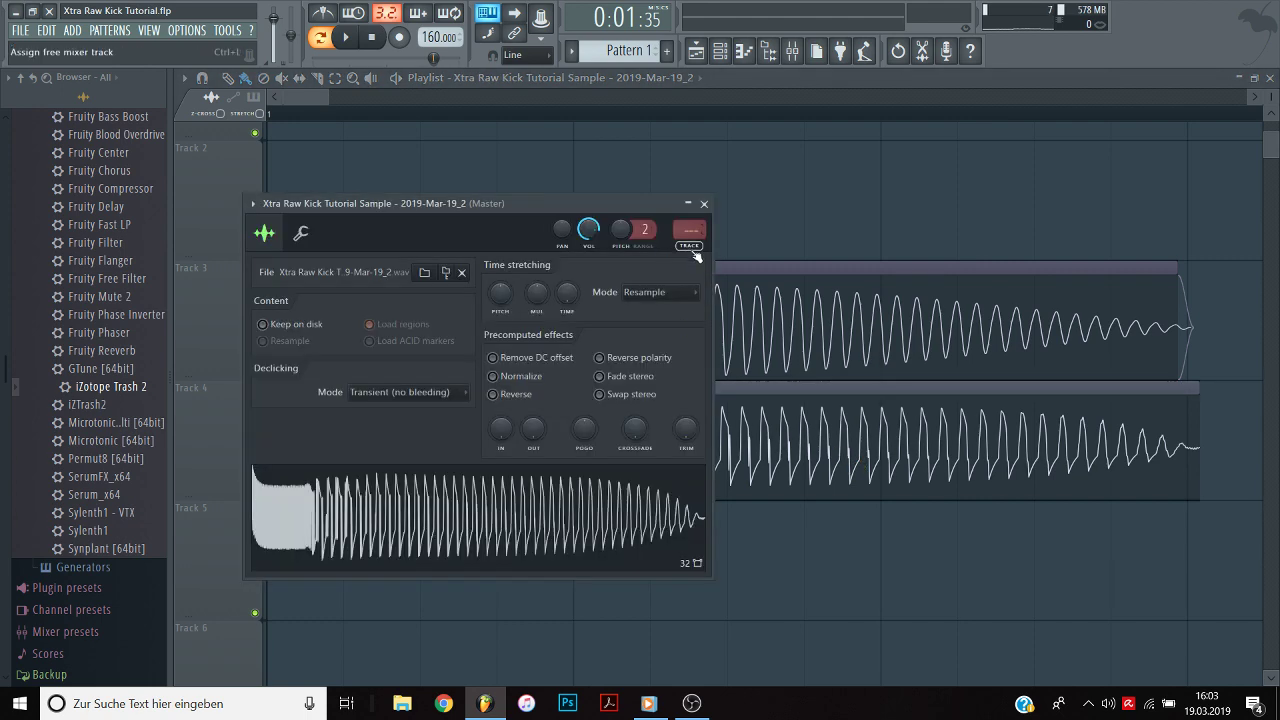
click(692, 248)
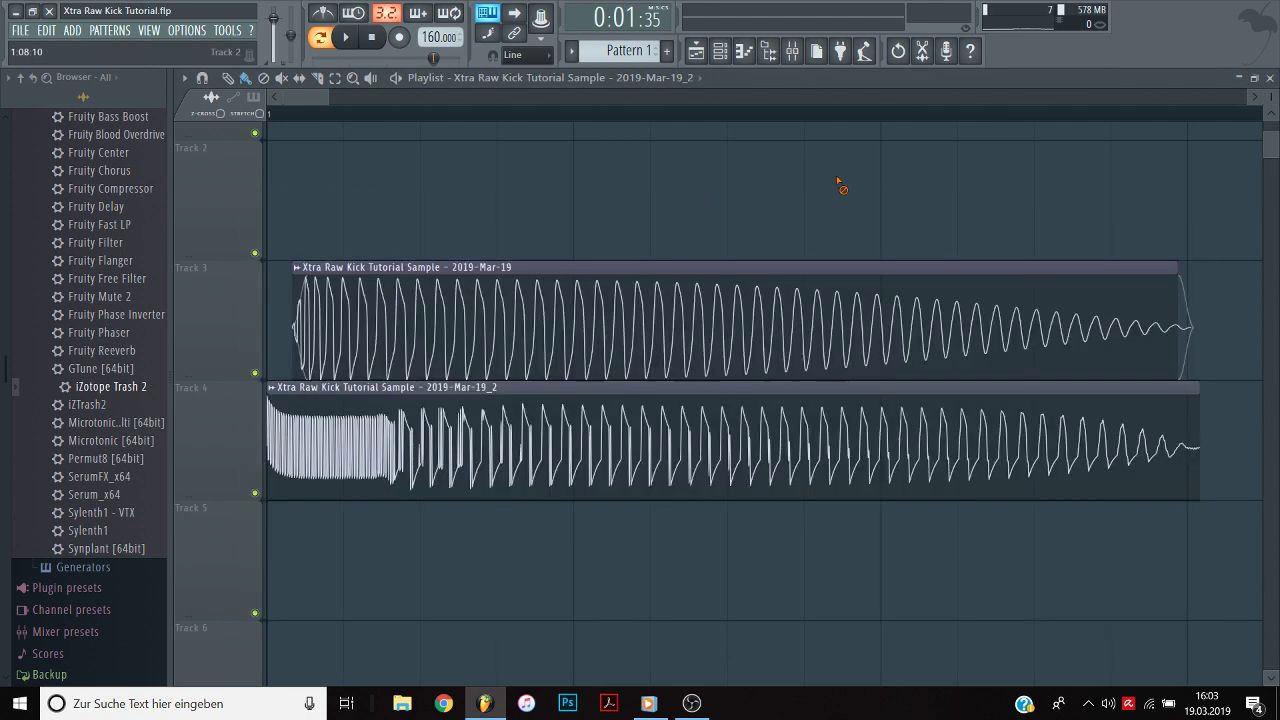
Copy the track 4 clip to the start of track 5 and make the copy unique.
scroll(683, 272, down, 2)
drag(687, 298, 467, 311)
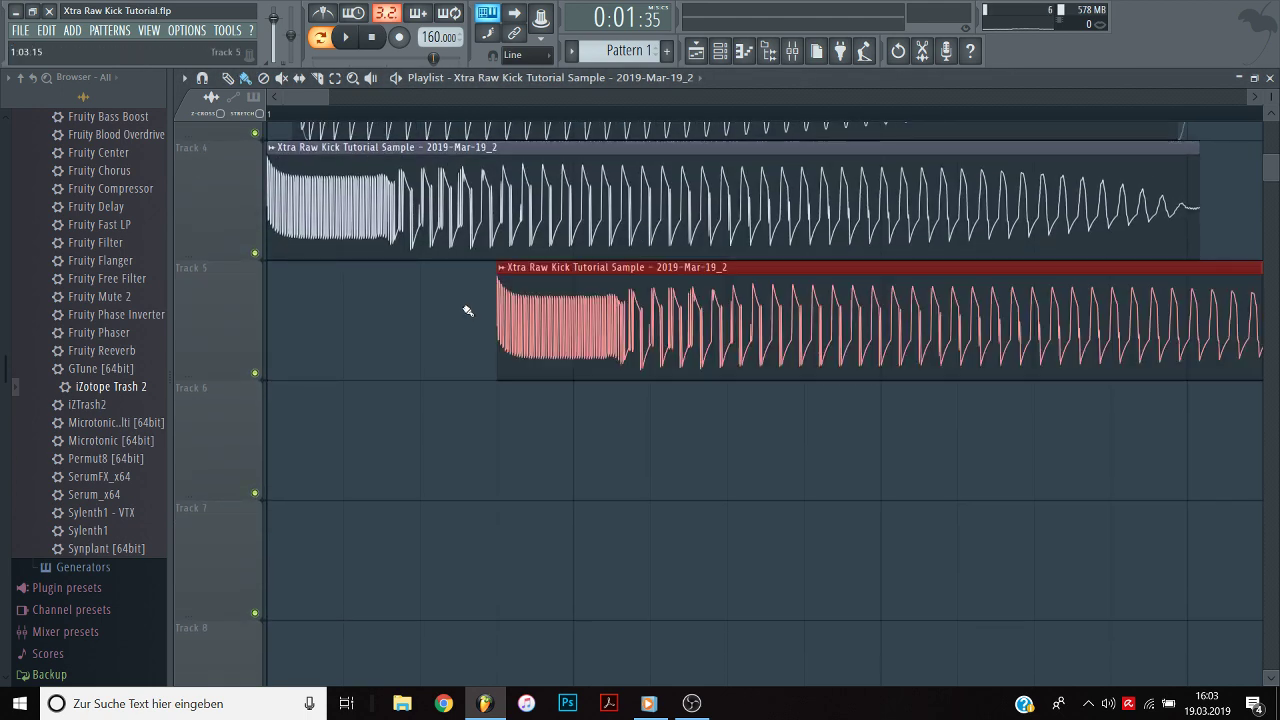
drag(566, 324, 335, 324)
click(273, 267)
click(320, 359)
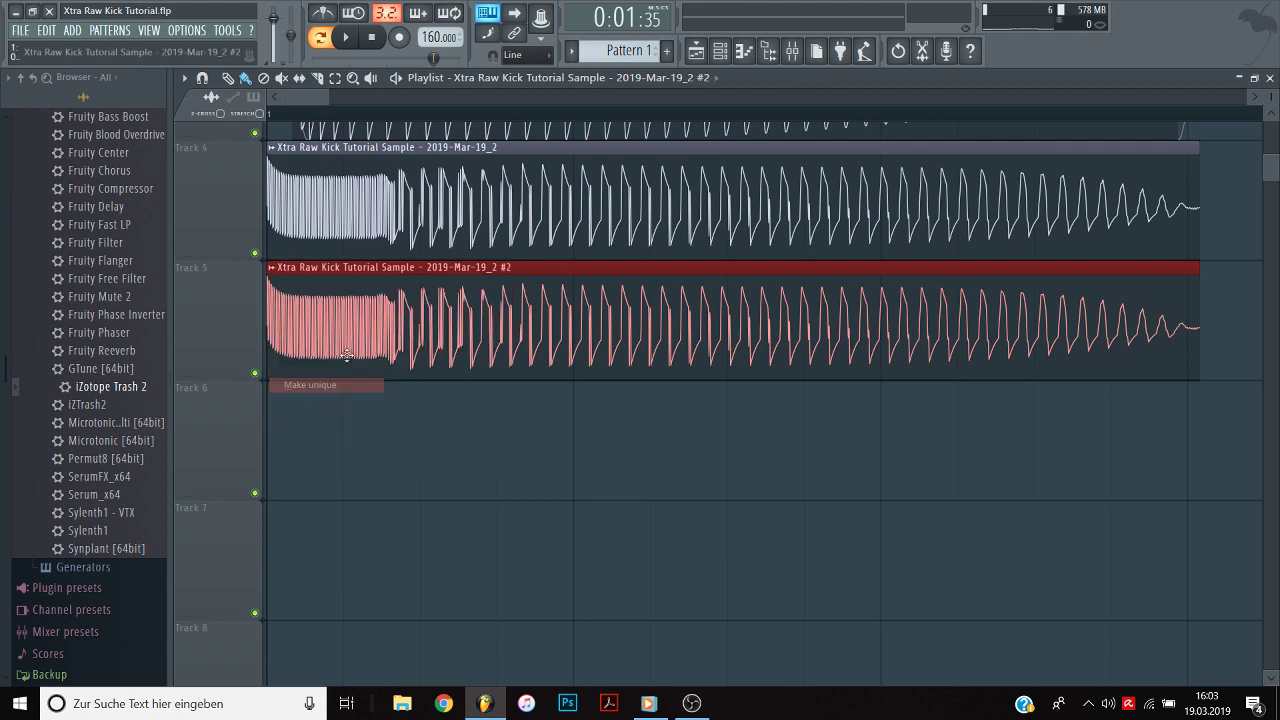
Assign the unique copy to a free mixer track and mute playlist track 5.
click(711, 268)
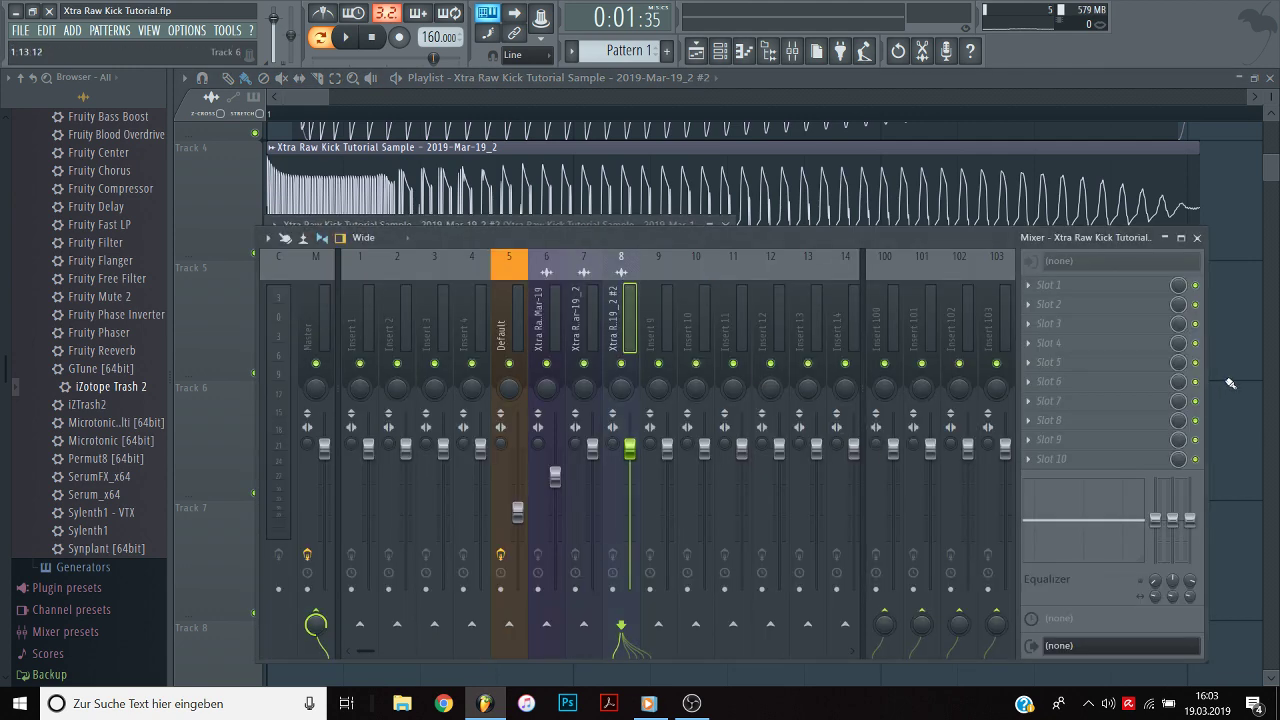
key(F9)
click(256, 373)
click(226, 82)
Set the declicking mode of the track 4 clip to Generic (bleeding).
scroll(314, 256, up, 1)
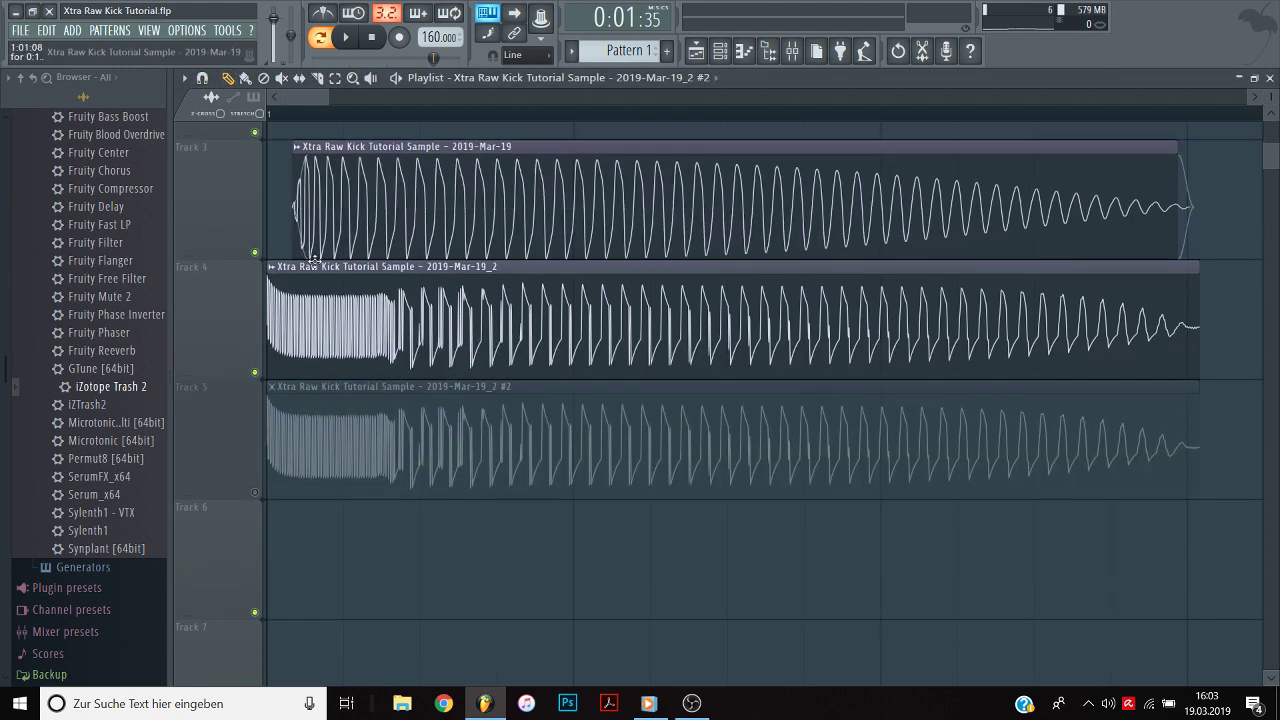
double_click(462, 322)
click(436, 393)
click(421, 453)
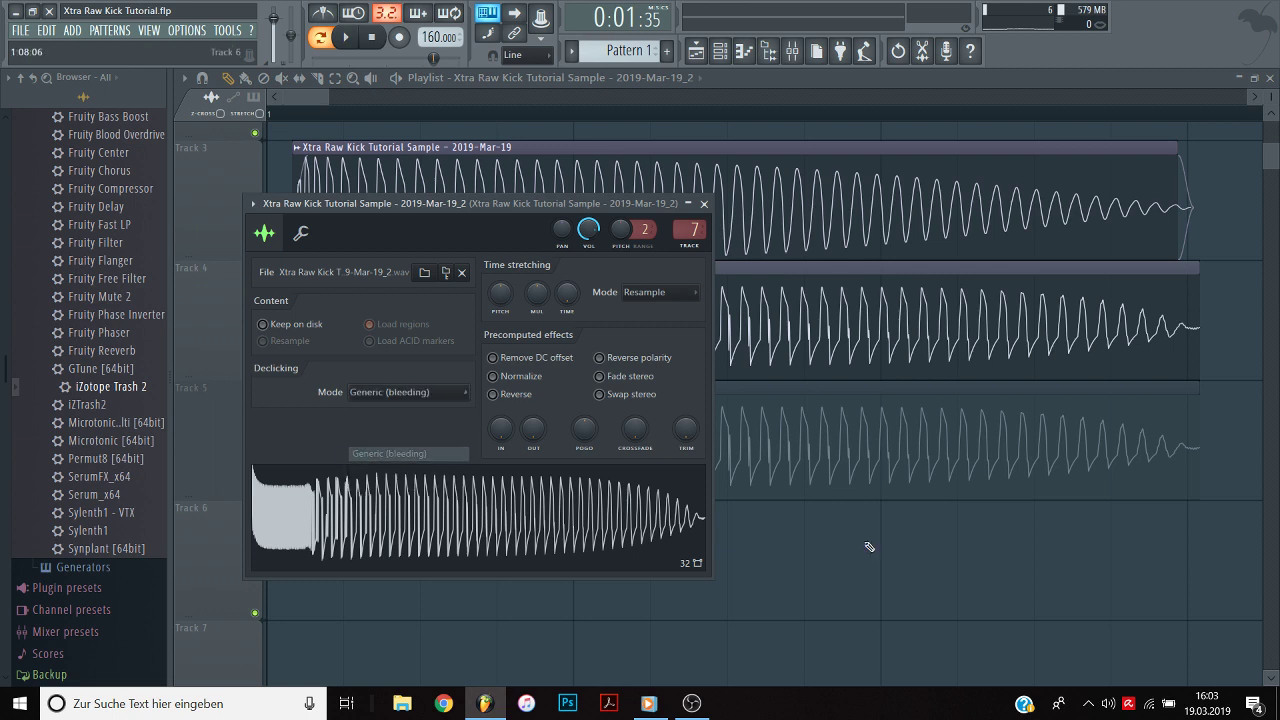
key(Escape)
Shorten the track 4 clip to its dense opening section and audition the arrangement from the start.
drag(1197, 340, 380, 330)
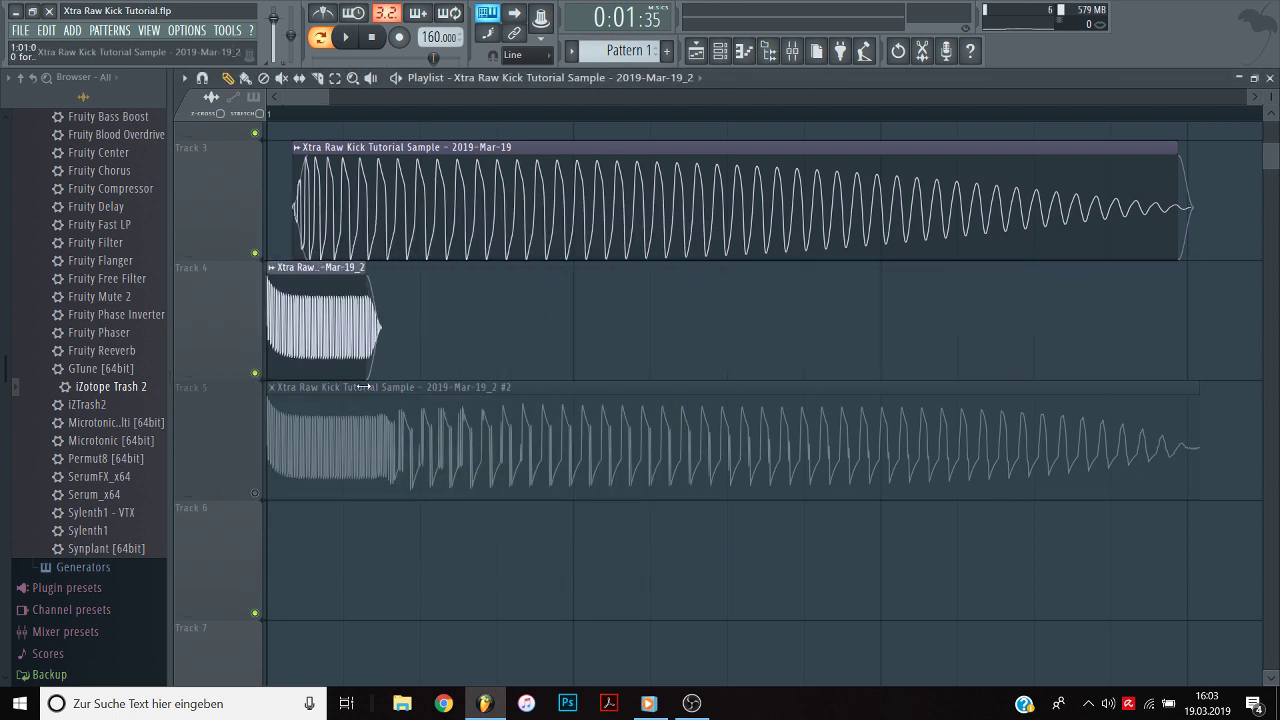
click(285, 118)
key(space)
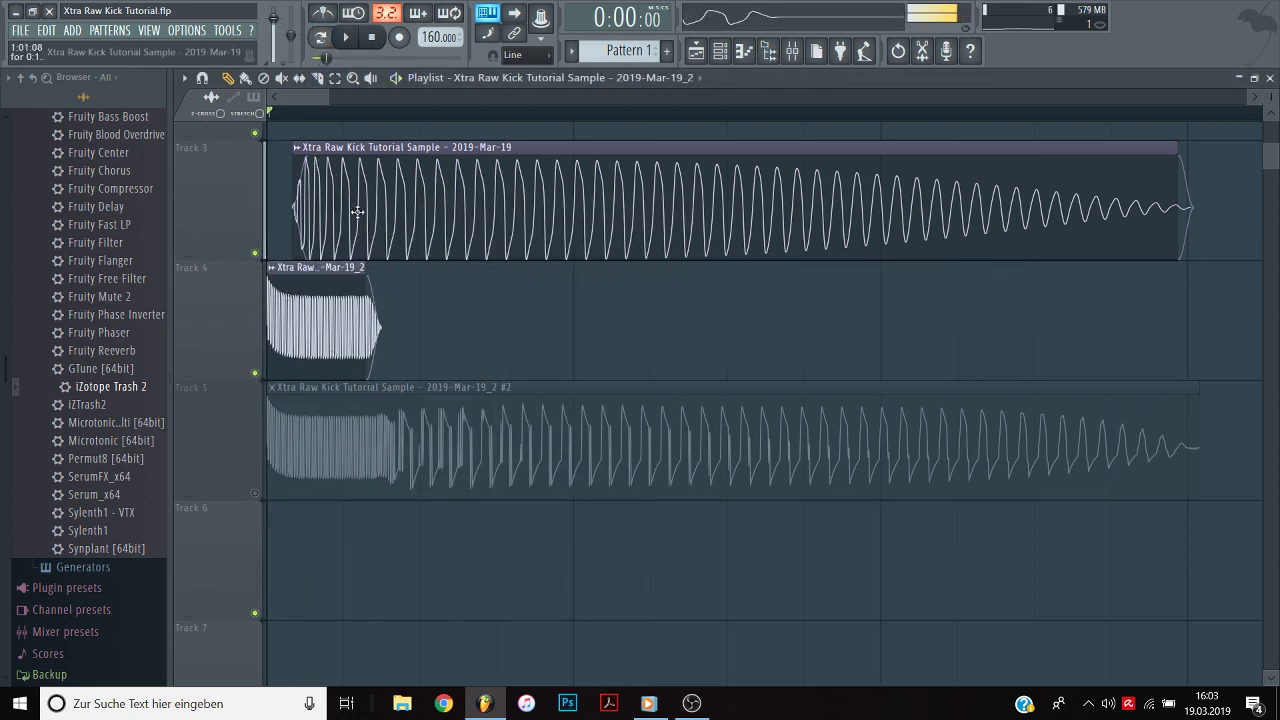
key(space)
key(space)
Turn the track 4 sample's Pogo slightly below centre, close its settings, and audition the kick.
double_click(338, 323)
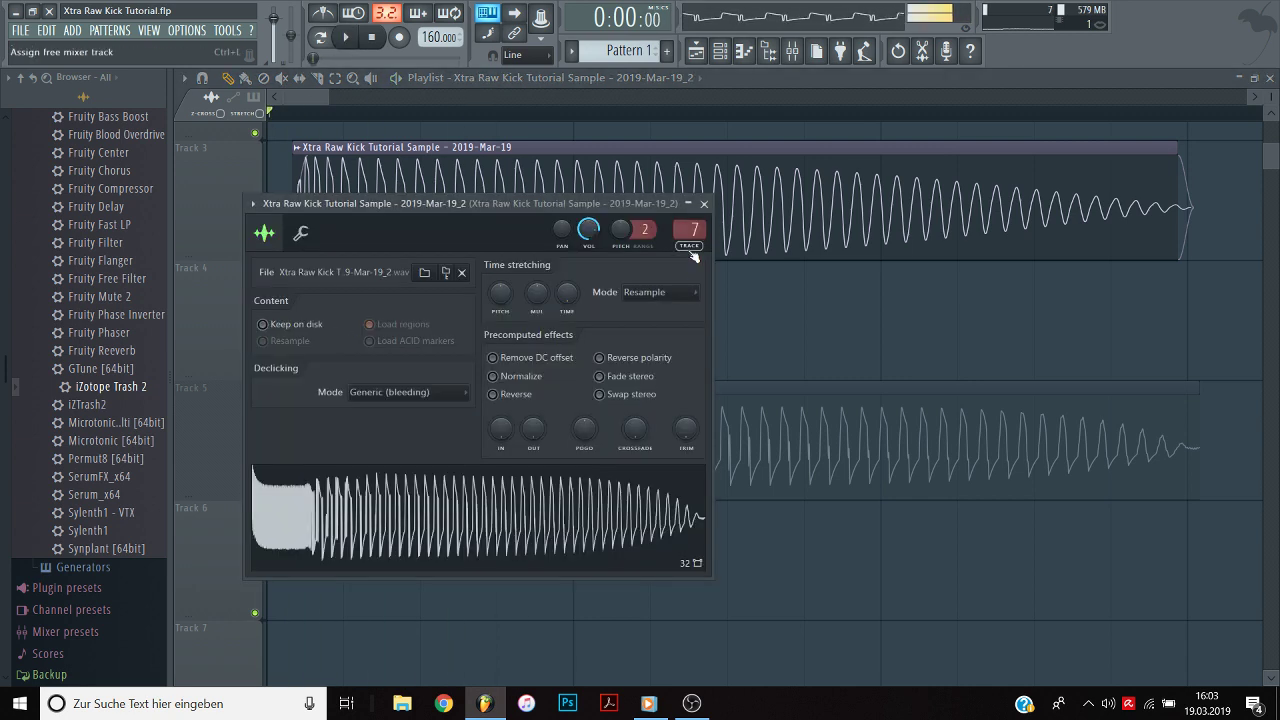
mouse_move(584, 437)
mouse_down()
mouse_move(584, 465)
mouse_move(584, 440)
mouse_up()
key(space)
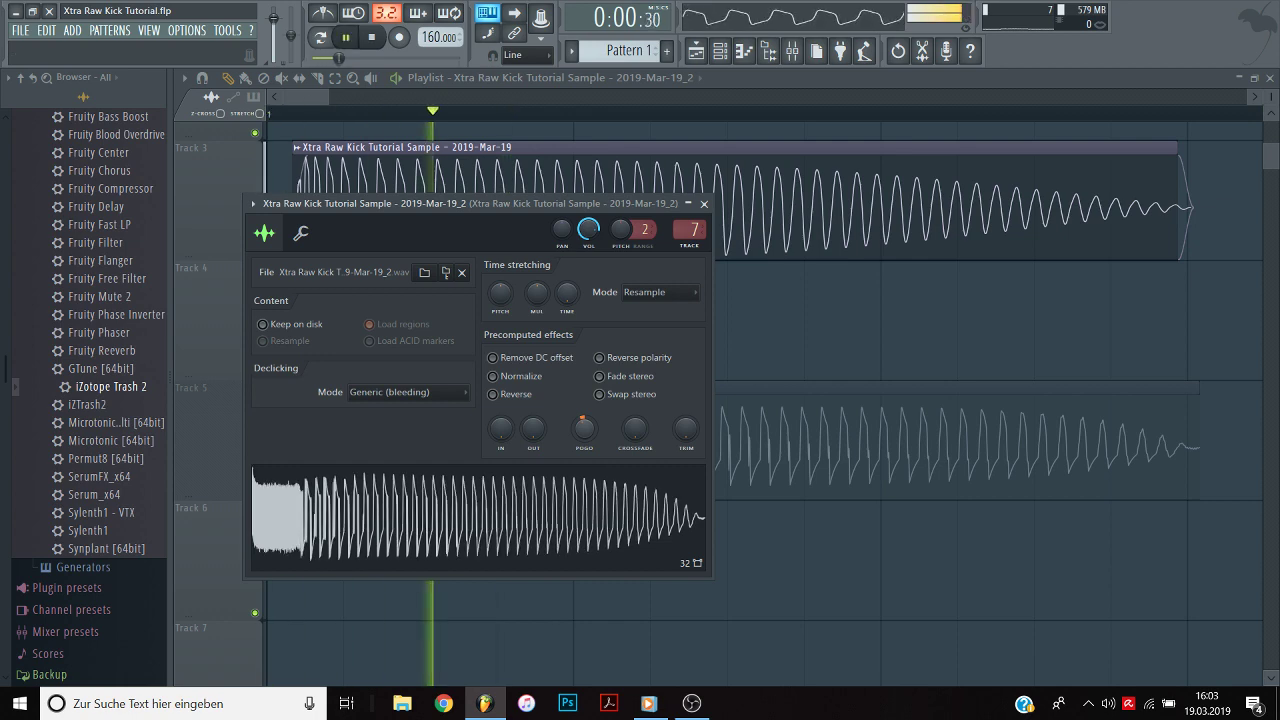
click(704, 204)
key(space)
key(space)
key(space)
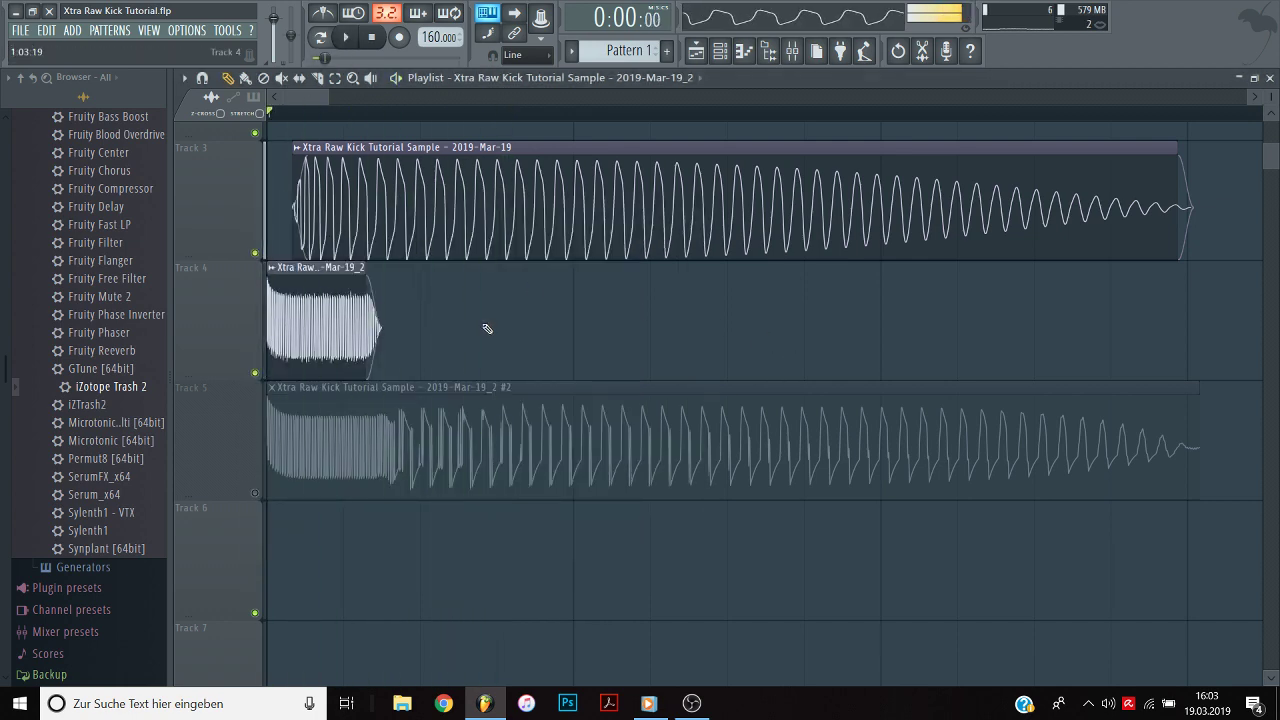
Shift the track 3 clip later and trim its start so it begins near the end of the track 4 clip, auditioning the transition.
drag(405, 208, 436, 208)
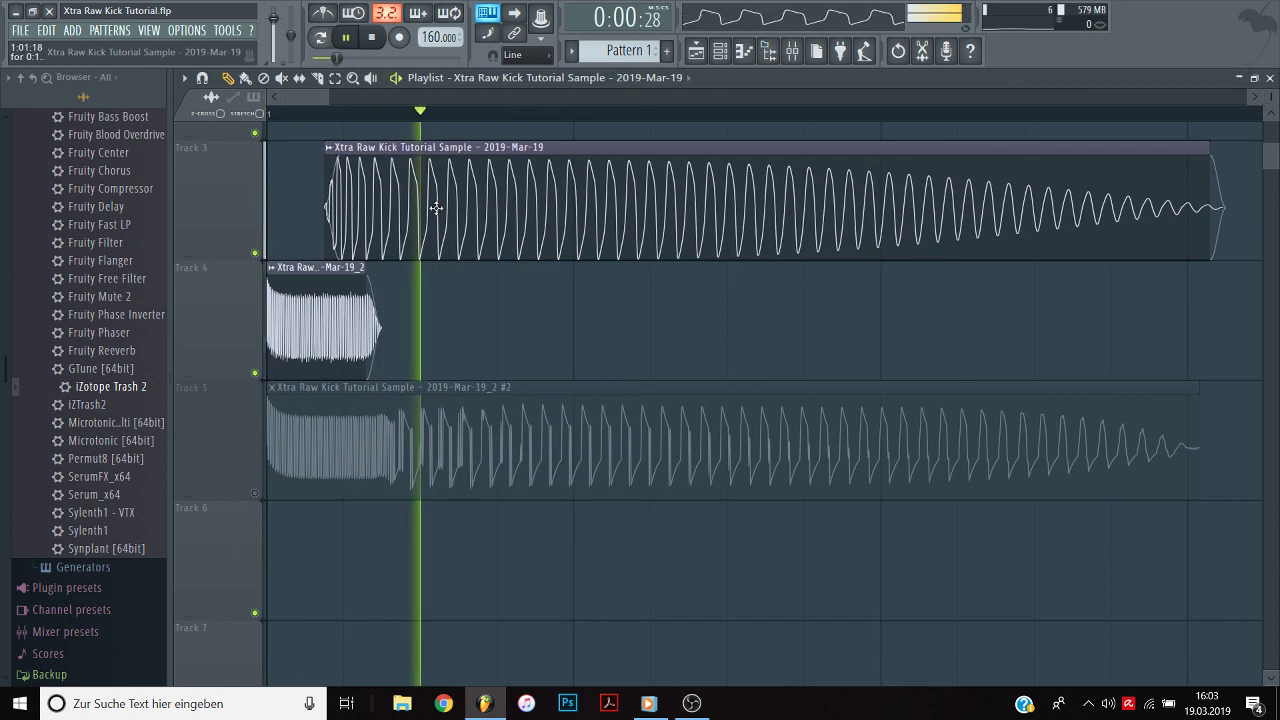
key(space)
key(space)
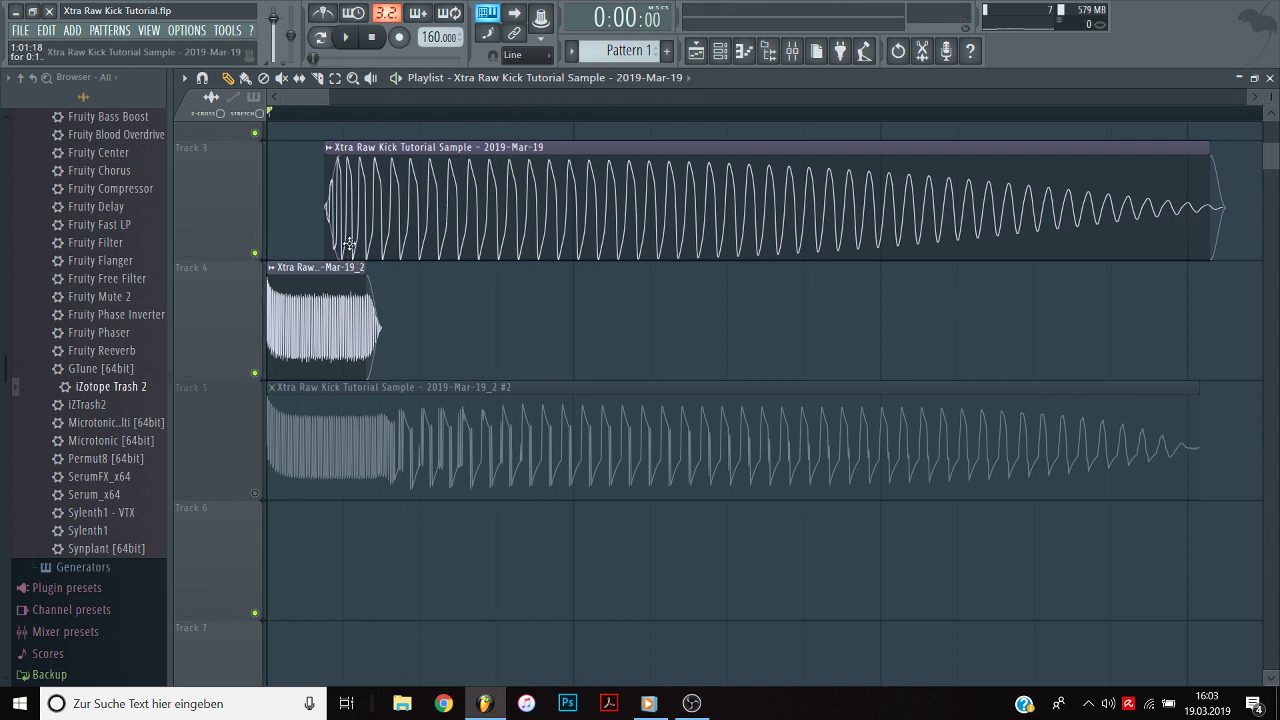
drag(325, 227, 407, 227)
key(space)
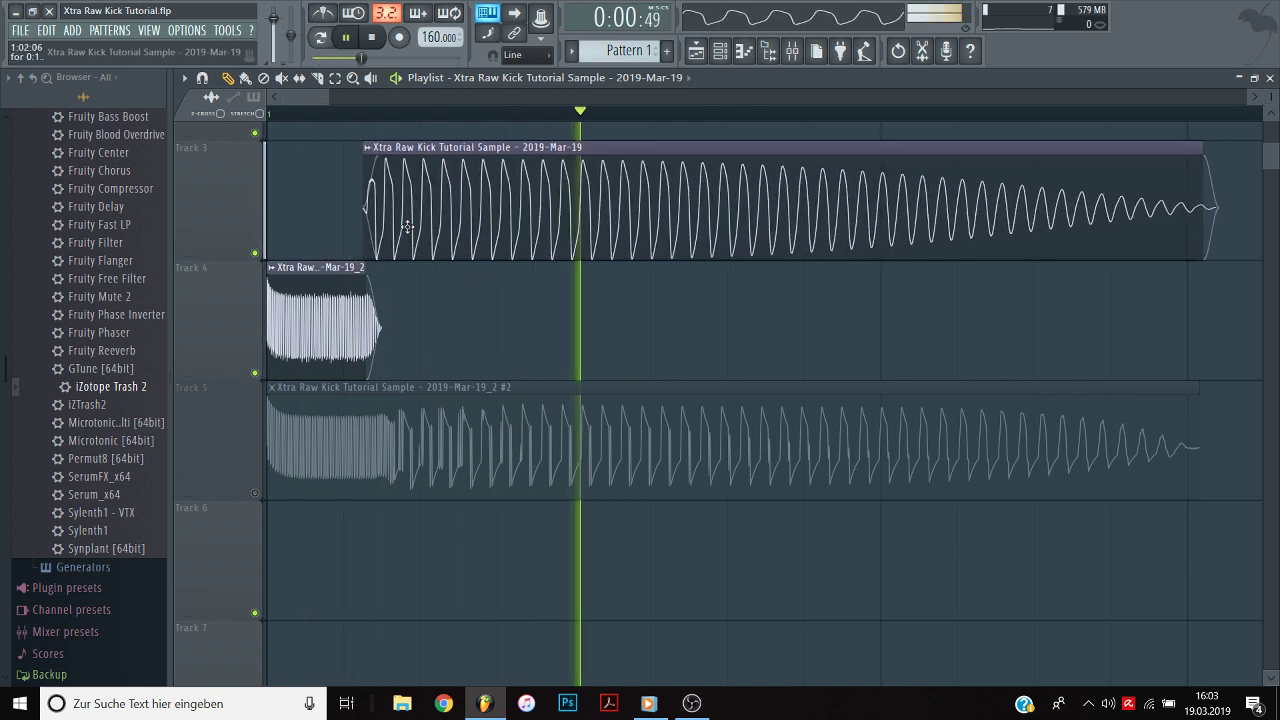
key(space)
key(space)
key(space)
key(space)
key(space)
Reopen the track 4 sample's settings and lower its Pogo a little further, checking the sound.
click(342, 349)
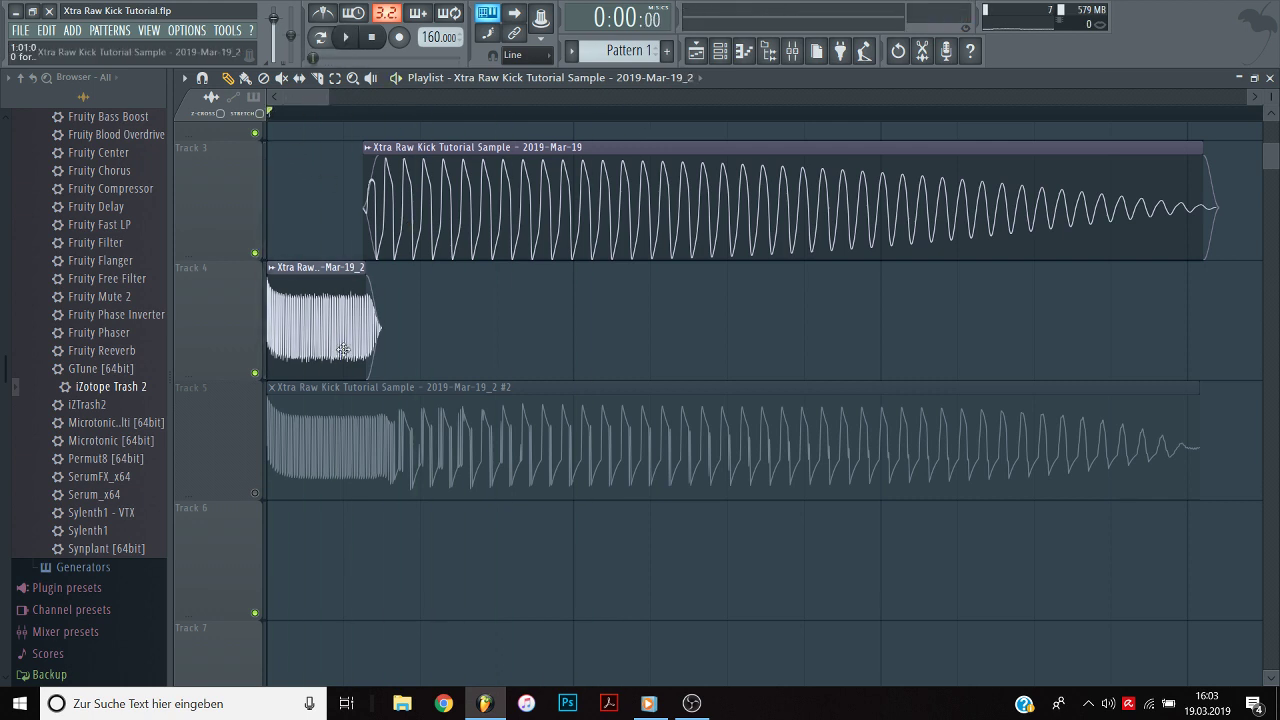
double_click(333, 317)
drag(583, 428, 581, 430)
key(space)
Raise the track 4 sample's time-stretching pitch multiplier (MUL) and set the stretch mode to e3 mono.
drag(530, 230, 546, 425)
drag(546, 495, 546, 460)
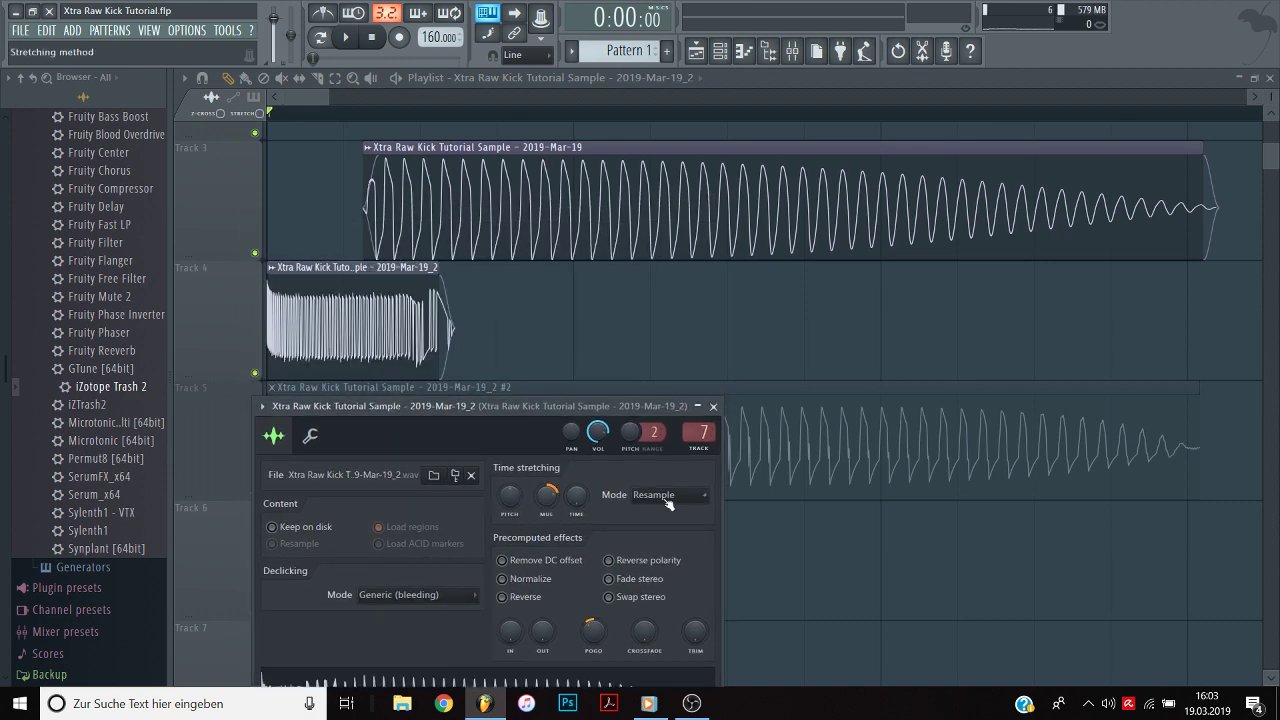
click(667, 498)
click(667, 584)
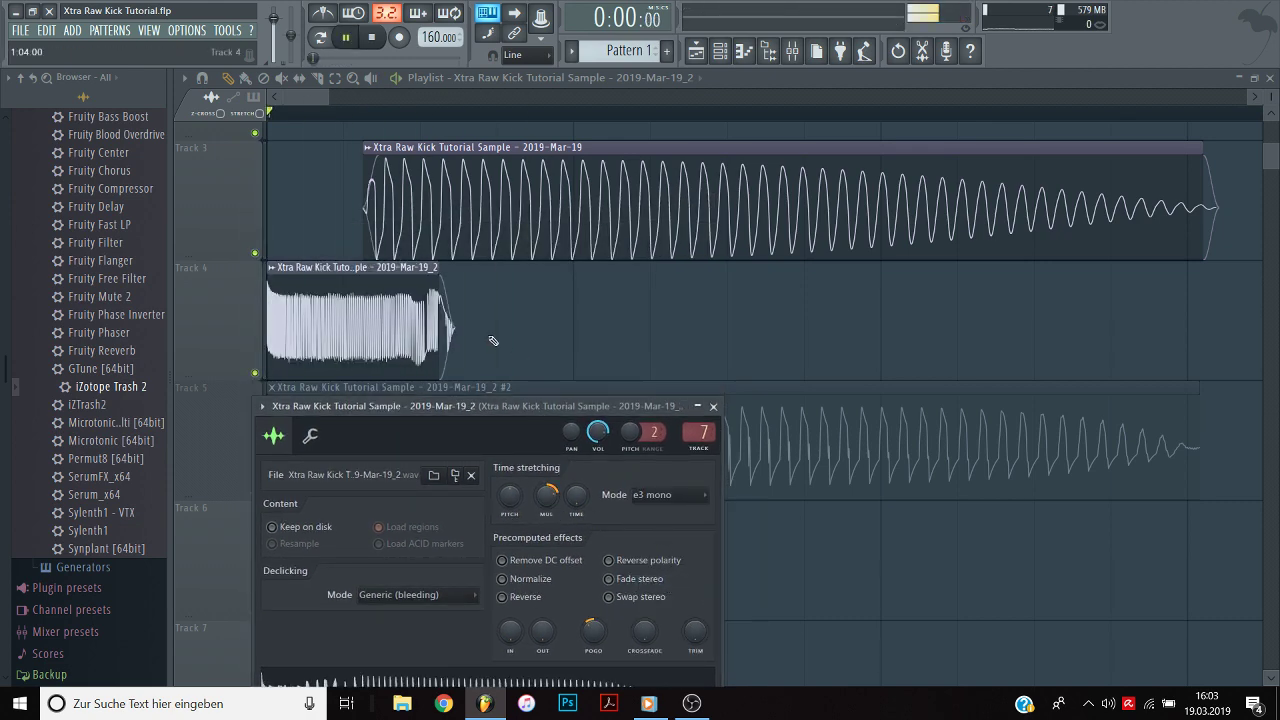
key(space)
Fine-tune the Pogo amount of the stretched track 4 sample while repeatedly auditioning the kick.
drag(594, 632, 594, 642)
key(space)
key(space)
key(space)
key(space)
key(space)
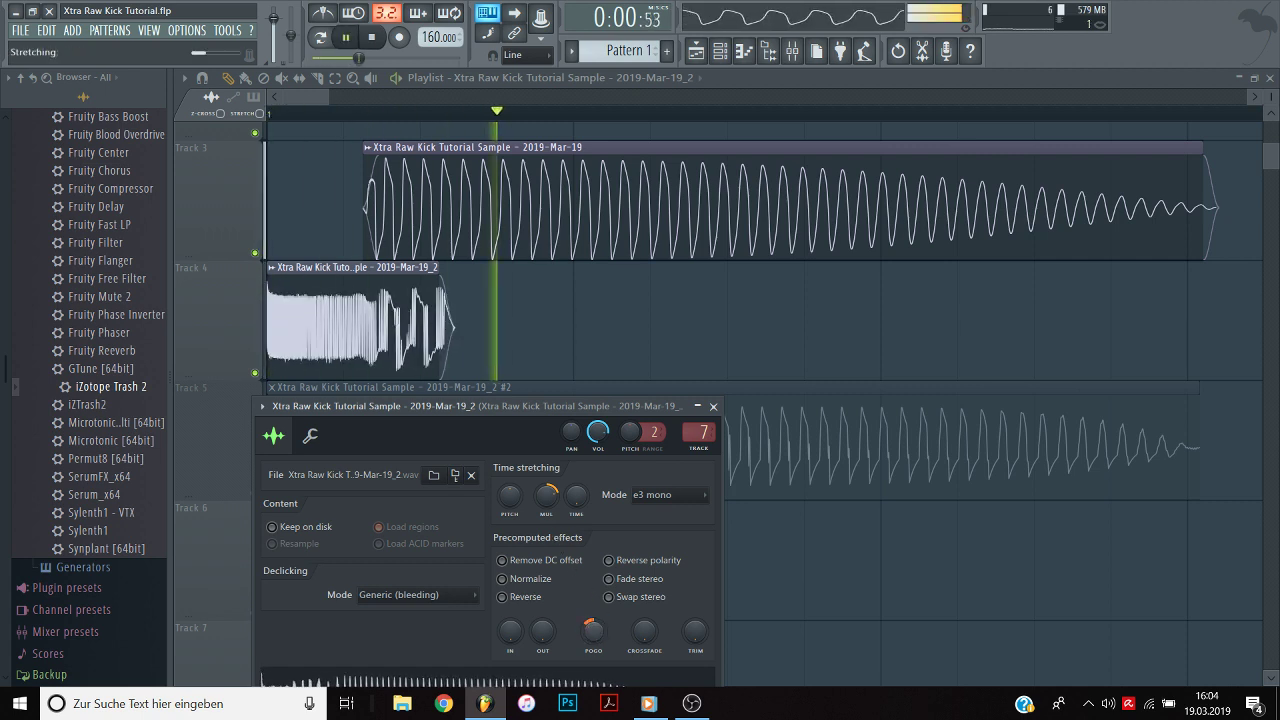
key(space)
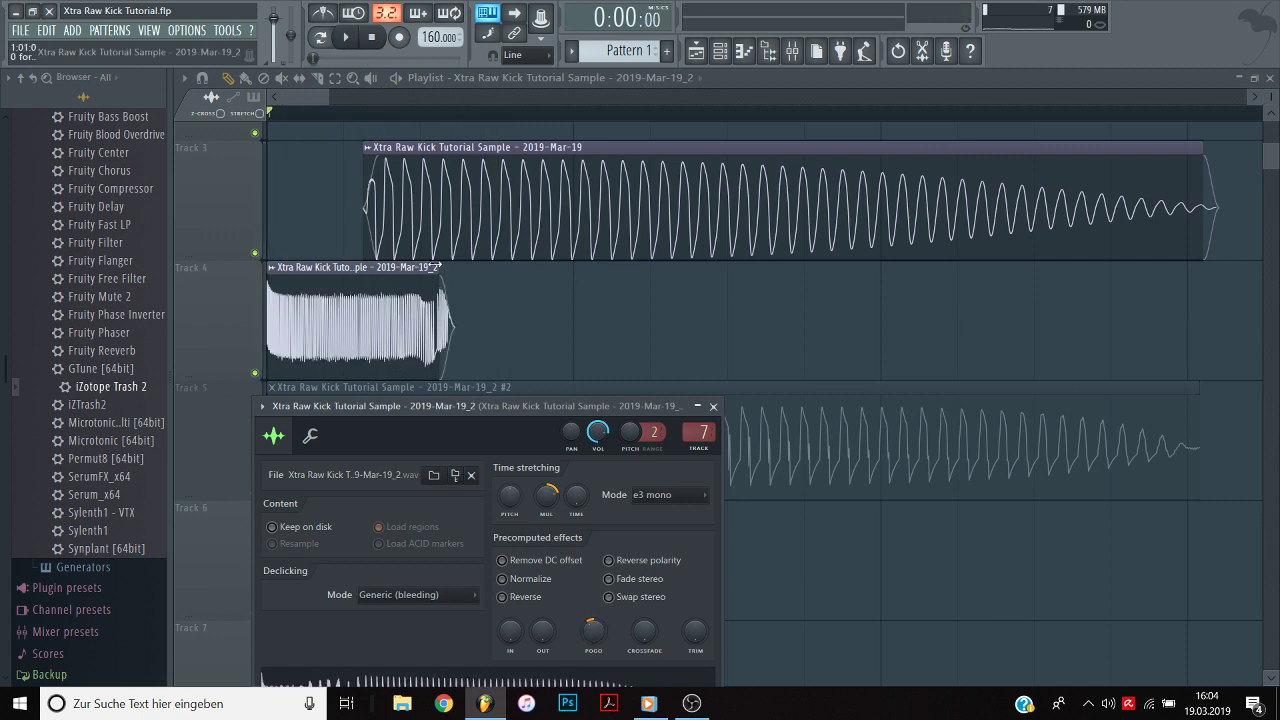
Shorten the end of the track 4 clip to remove its uneven tail and audition the result.
drag(433, 267, 410, 295)
key(space)
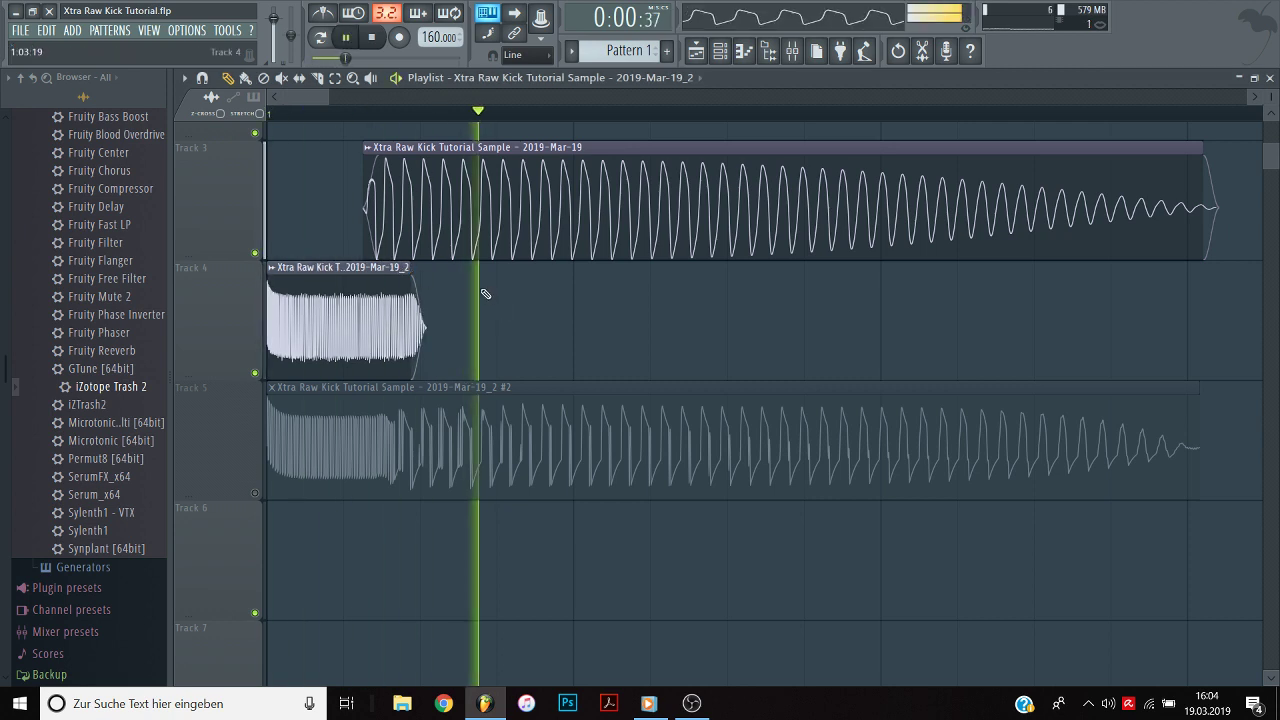
key(space)
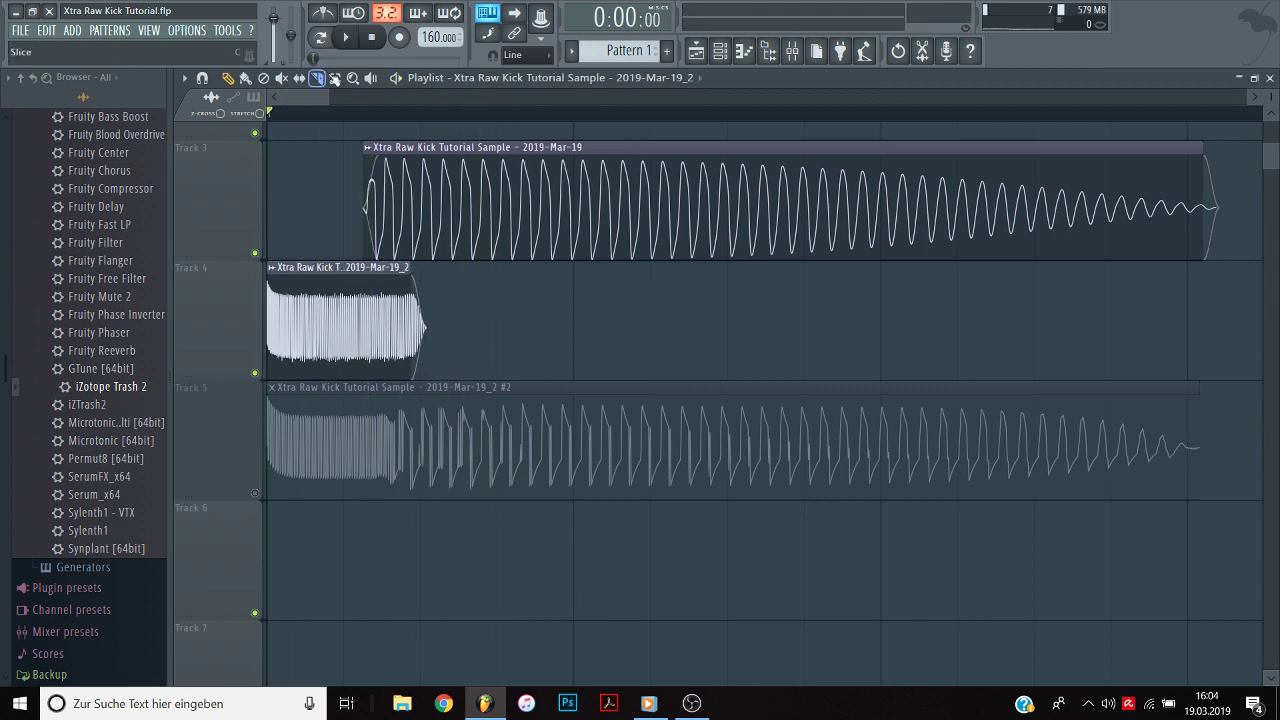
Set the playback range to the opening section of the timeline containing the punch and play it back.
drag(584, 126, 268, 126)
key(space)
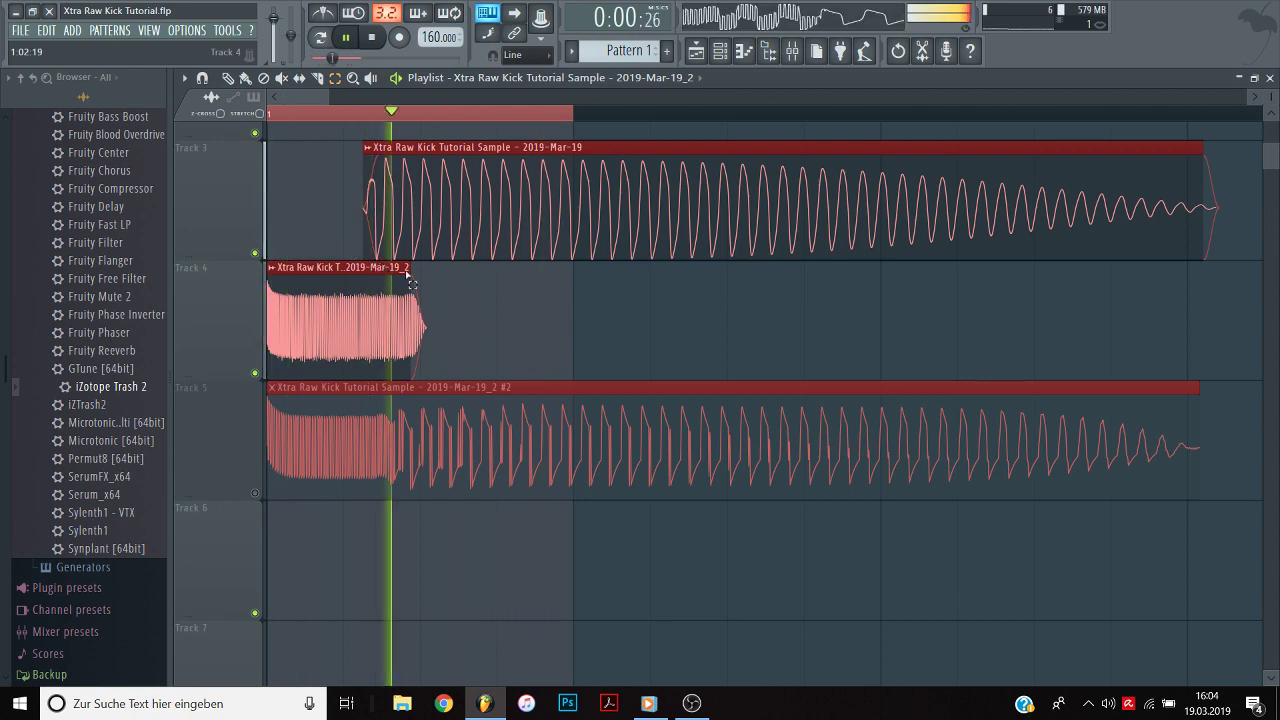
click(228, 78)
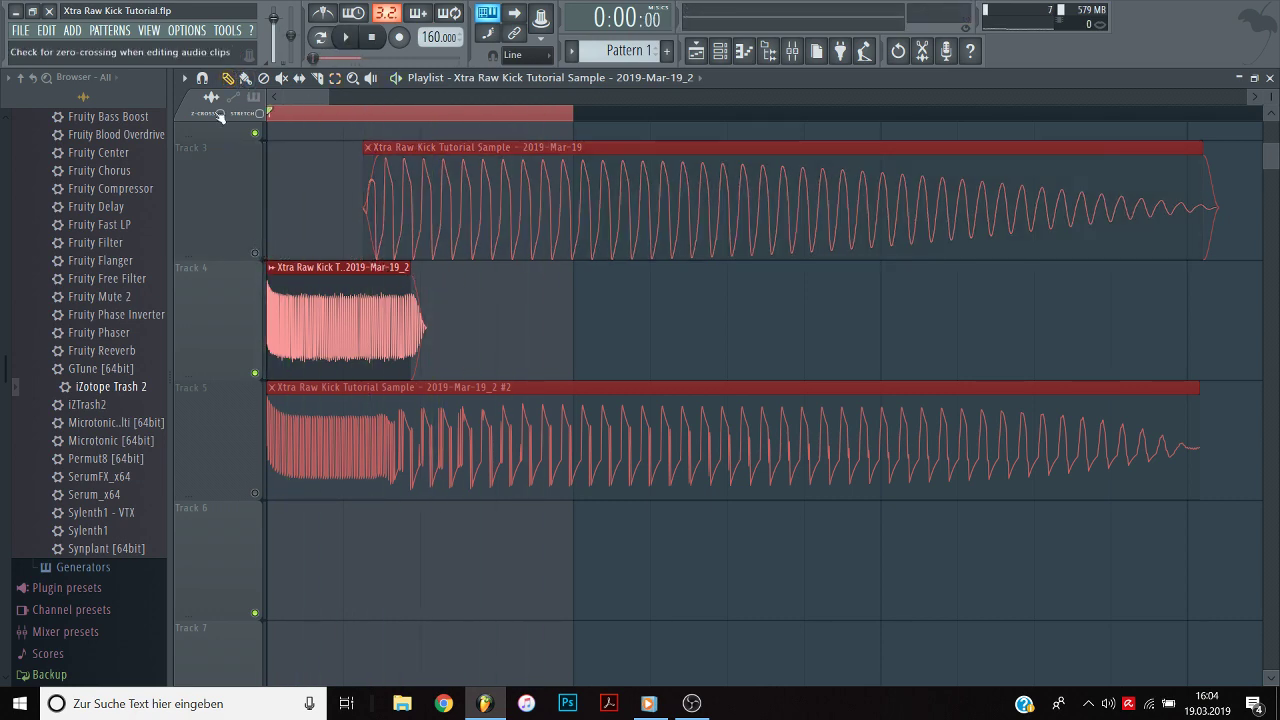
key(space)
drag(328, 97, 318, 98)
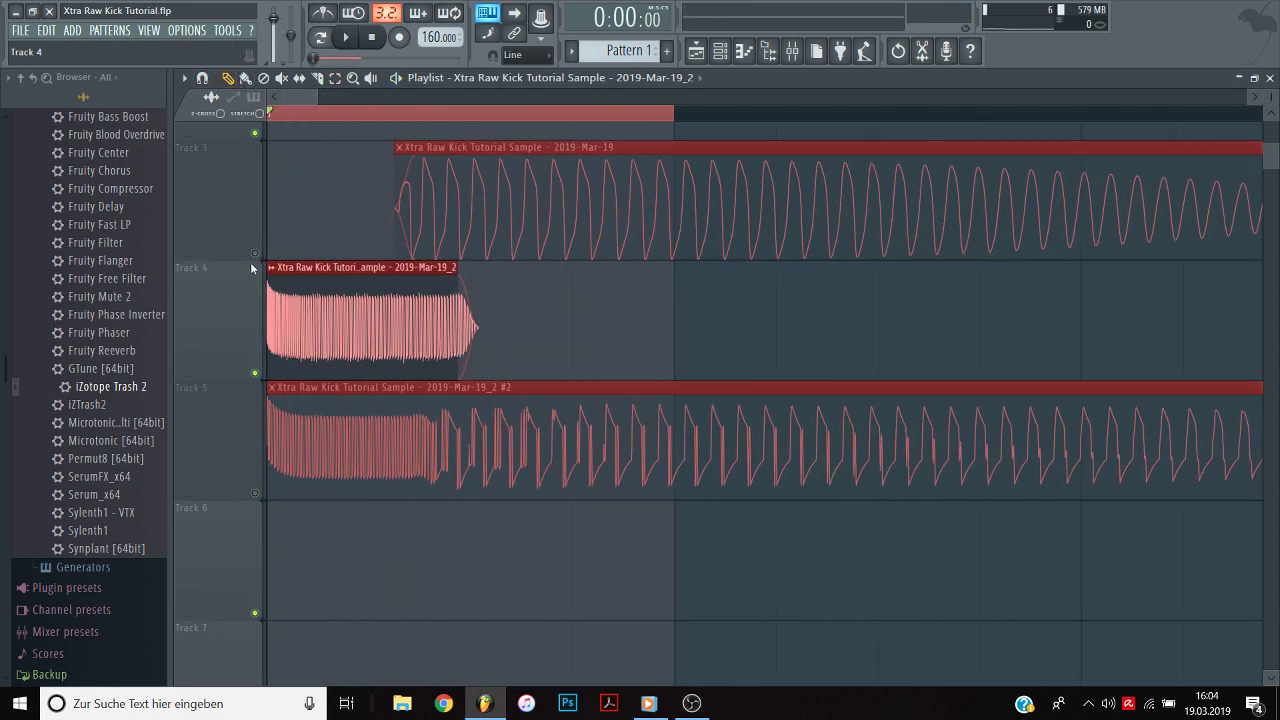
Unmute track 3, extend its clip's start earlier, and shift the clip slightly later while auditioning the overlap with the punch.
click(254, 254)
click(285, 156)
drag(395, 208, 323, 214)
key(space)
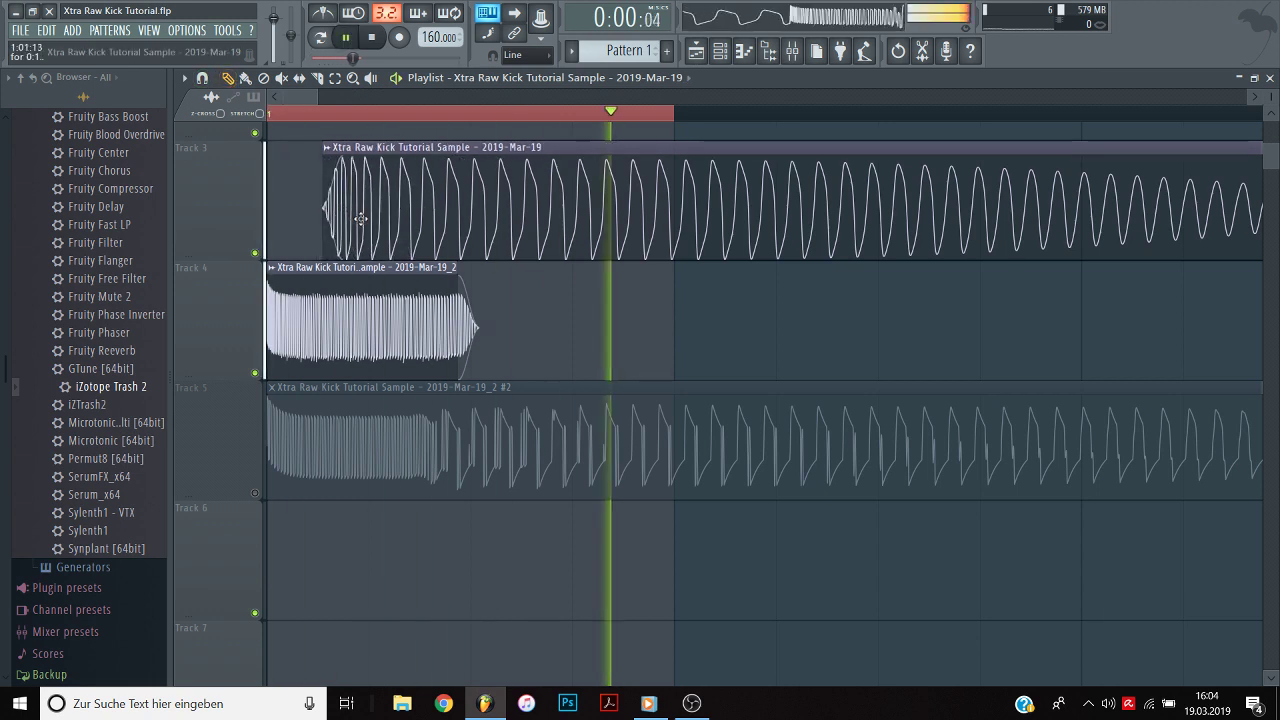
drag(436, 209, 470, 208)
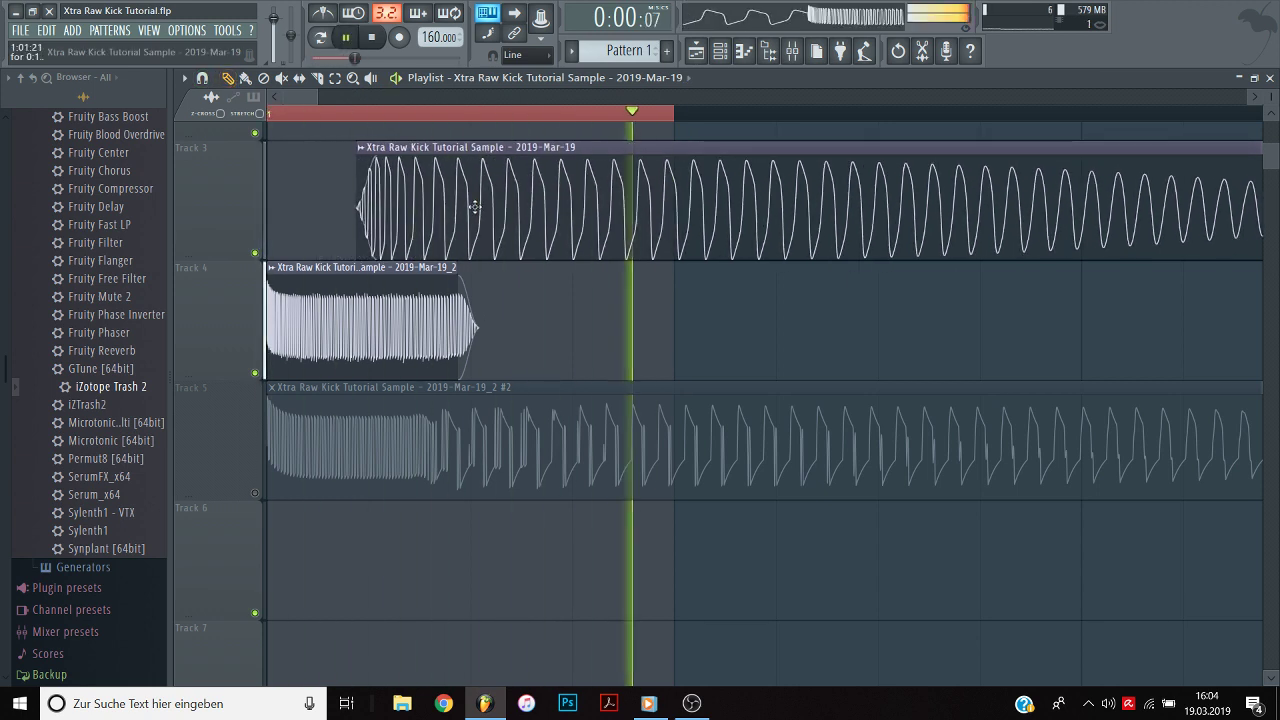
key(space)
Load Fruity parametric EQ 2 in slot 5 of the track 3 sample's mixer insert and low-pass band 7 at about 194 Hz.
double_click(525, 204)
click(754, 413)
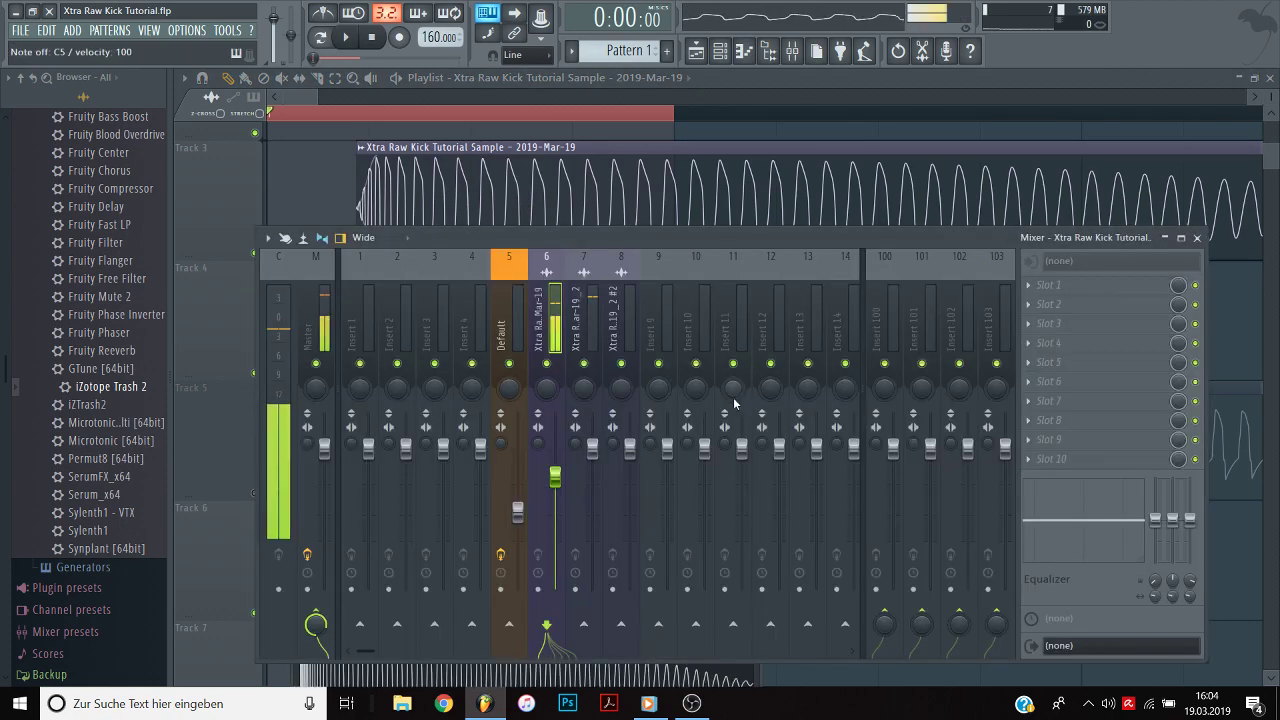
click(1070, 362)
click(880, 290)
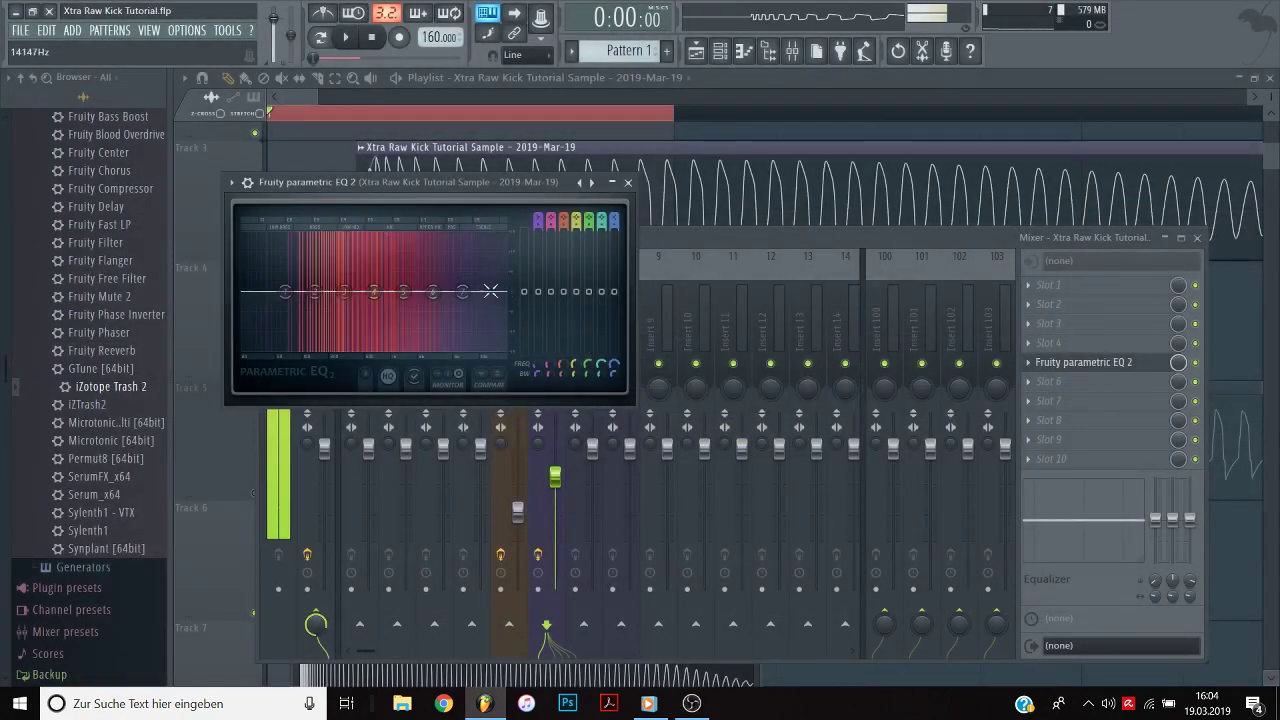
right_click(462, 292)
mouse_move(484, 331)
click(550, 348)
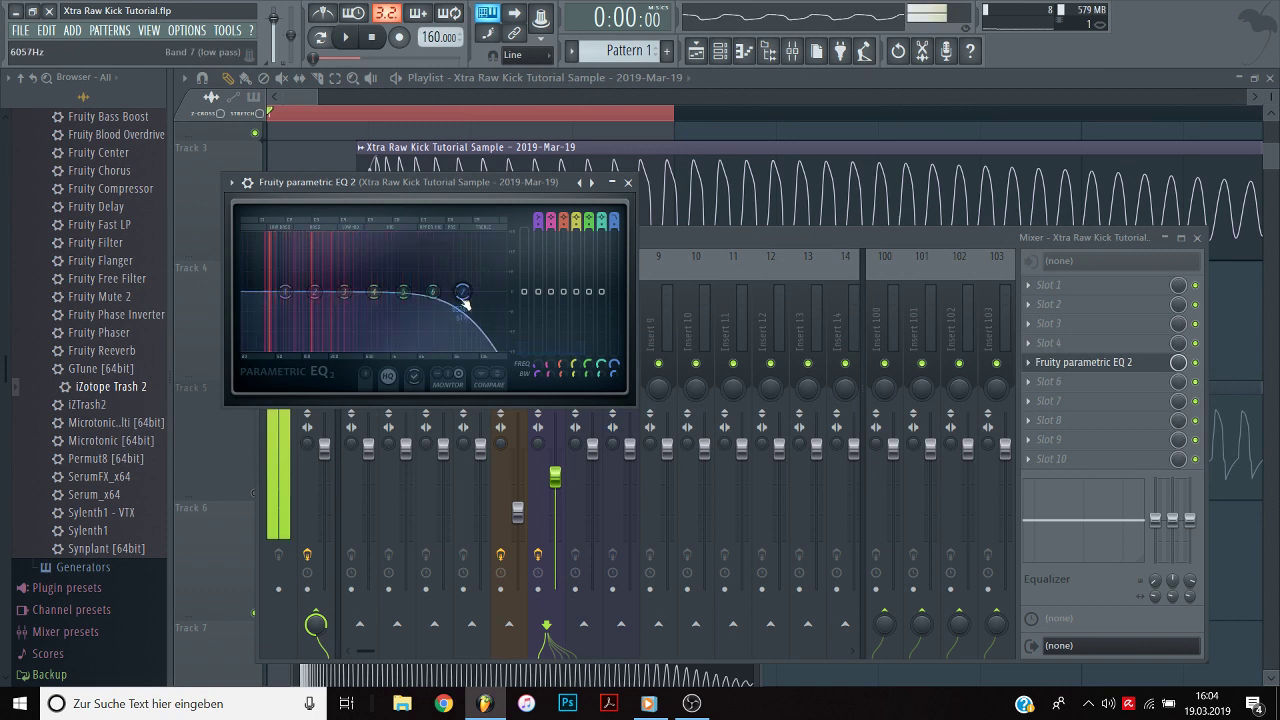
drag(467, 303, 340, 292)
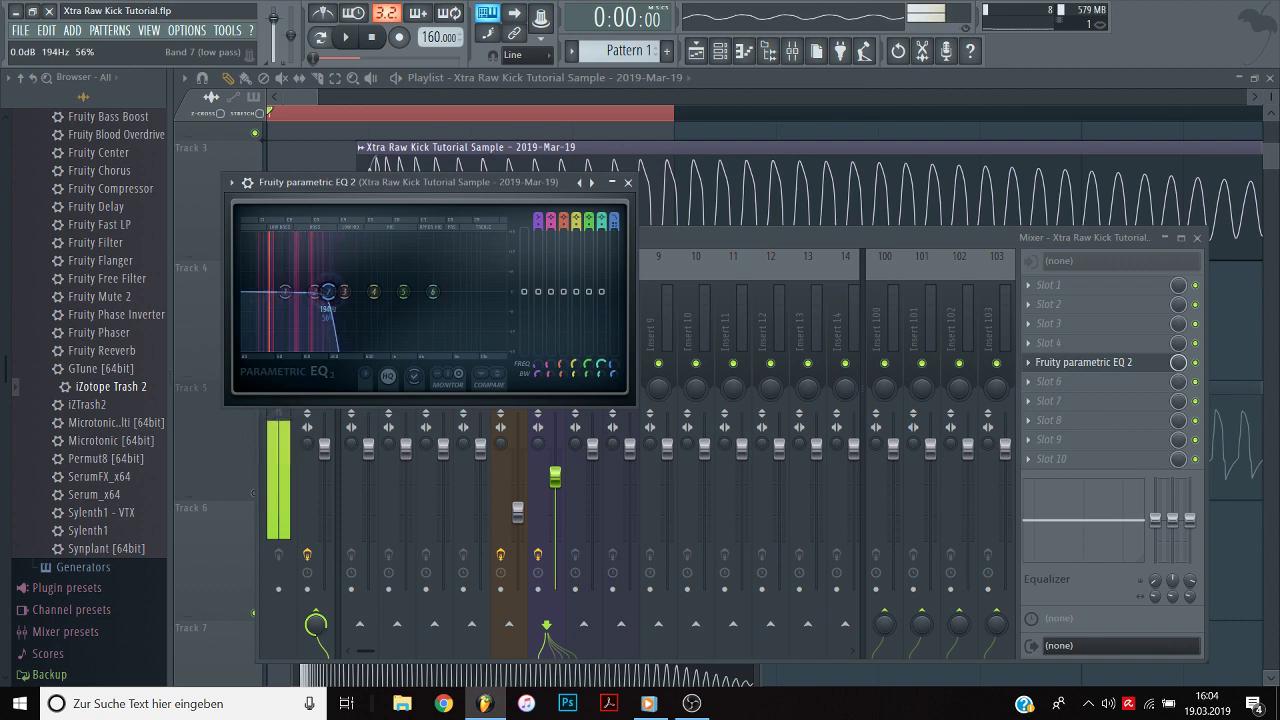
Raise the track 3 sample's mixer fader and lower the master fader while playing the kick.
drag(545, 463, 545, 447)
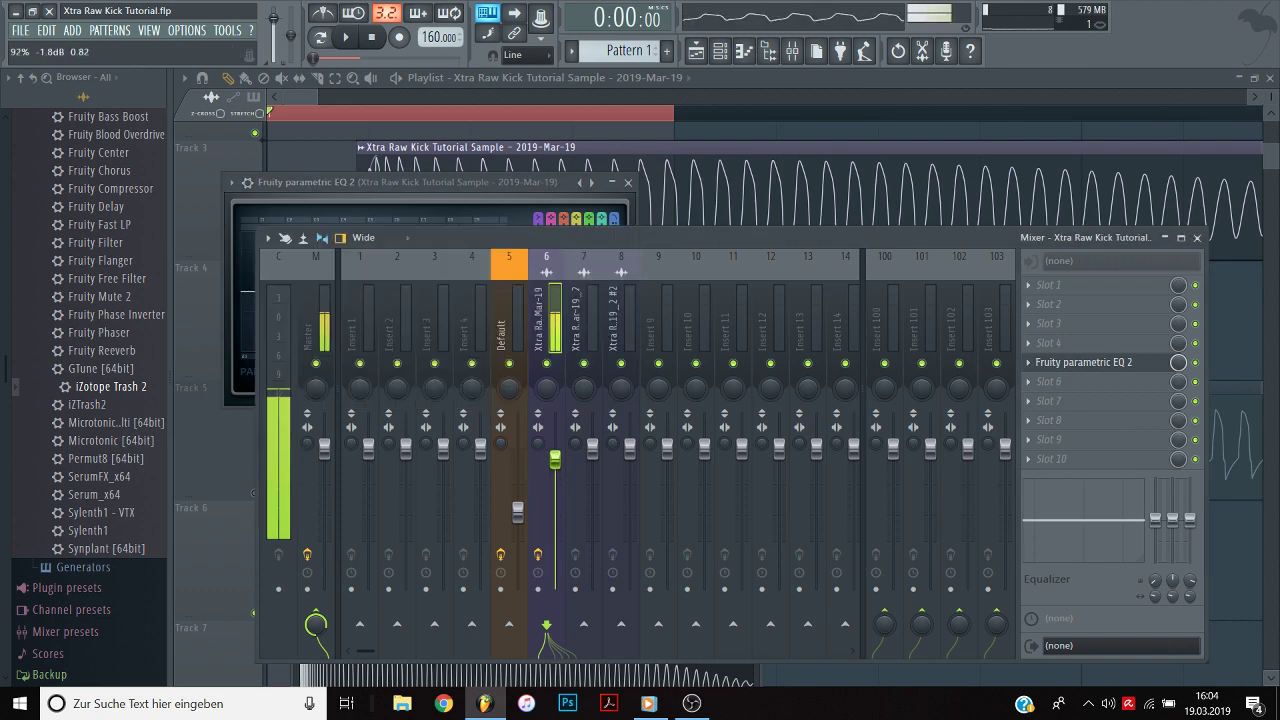
click(631, 184)
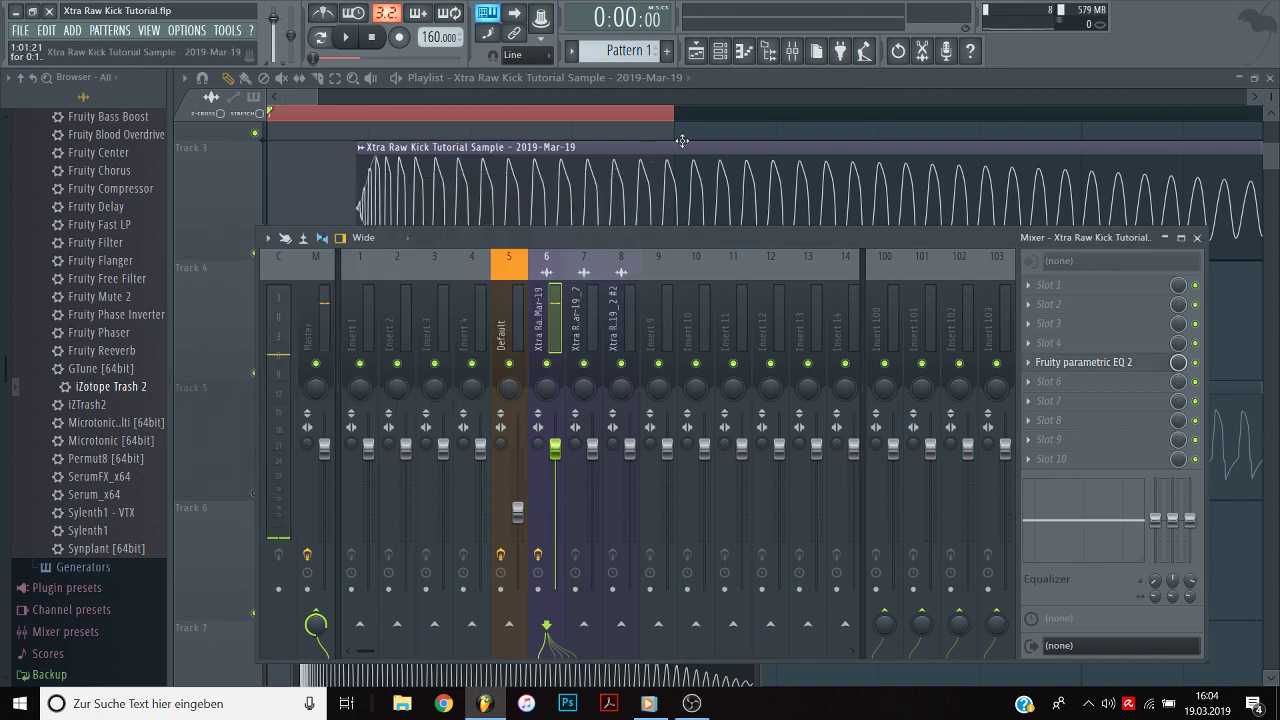
key(space)
drag(324, 450, 324, 472)
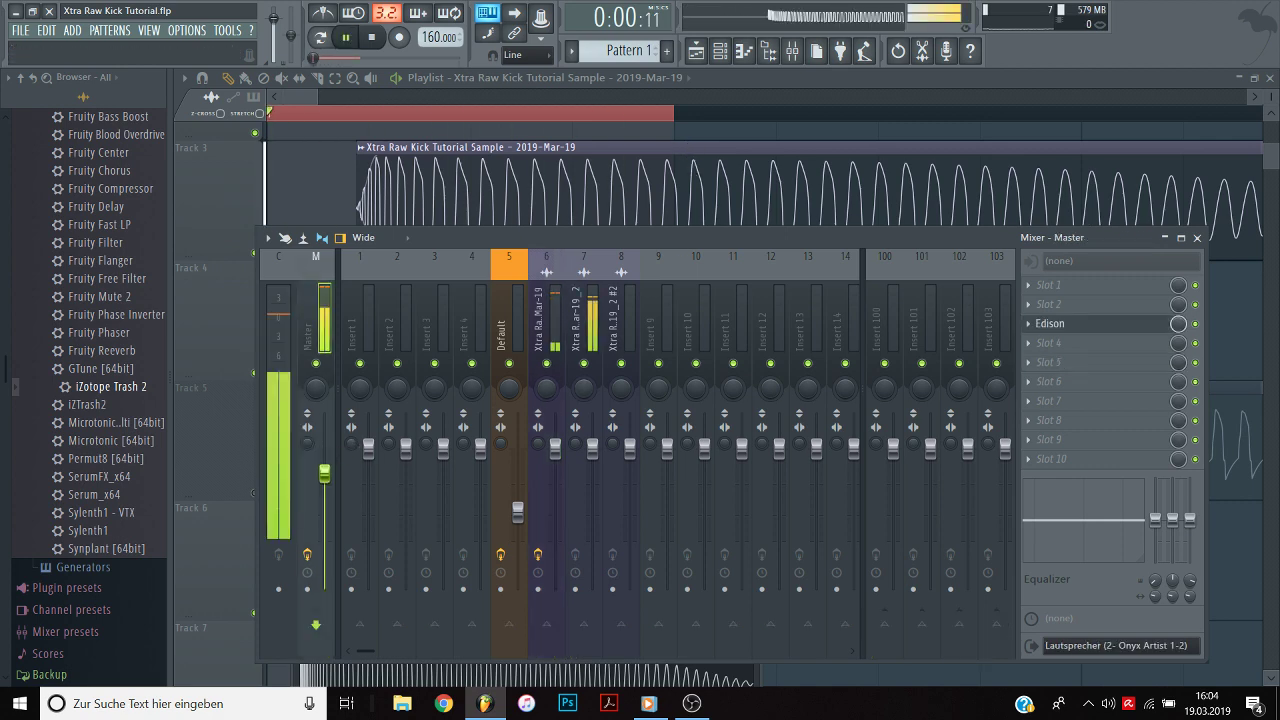
click(375, 183)
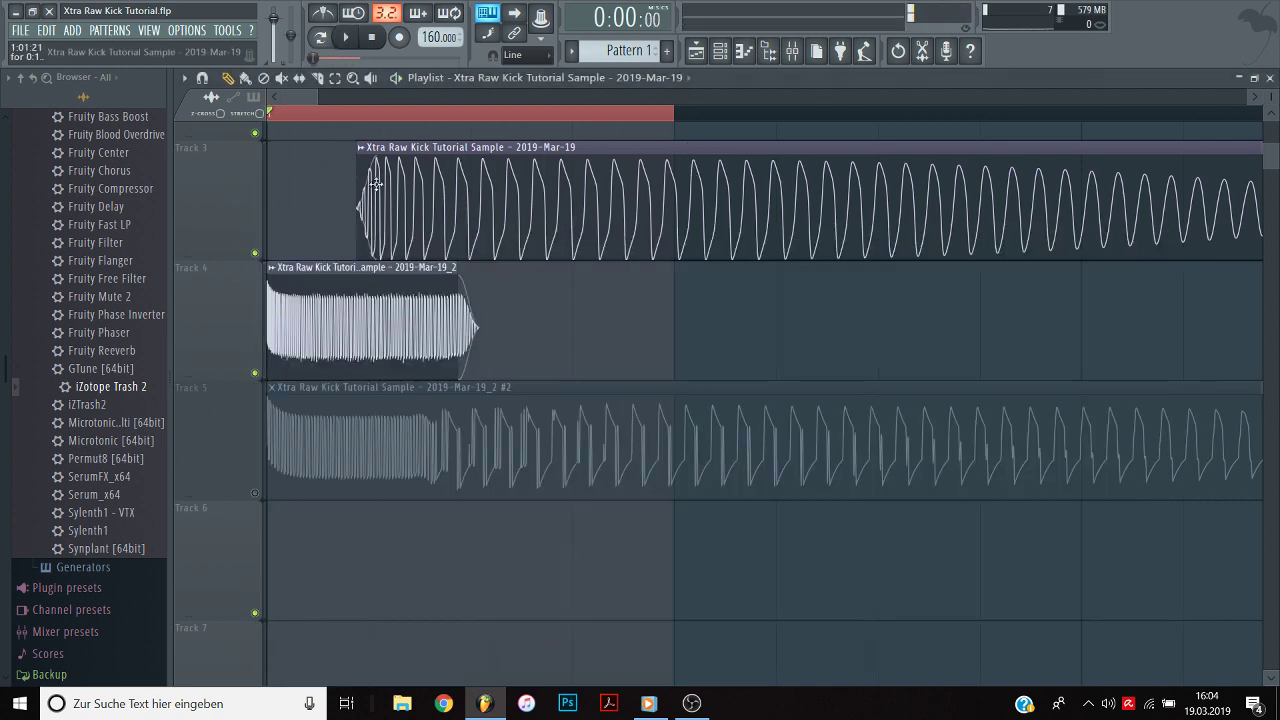
Reposition the track 3 clip and trim its start so the tail enters partway through the punch, auditioning the transition.
mouse_move(438, 216)
mouse_down()
mouse_move(371, 214)
mouse_move(416, 212)
mouse_up()
key(space)
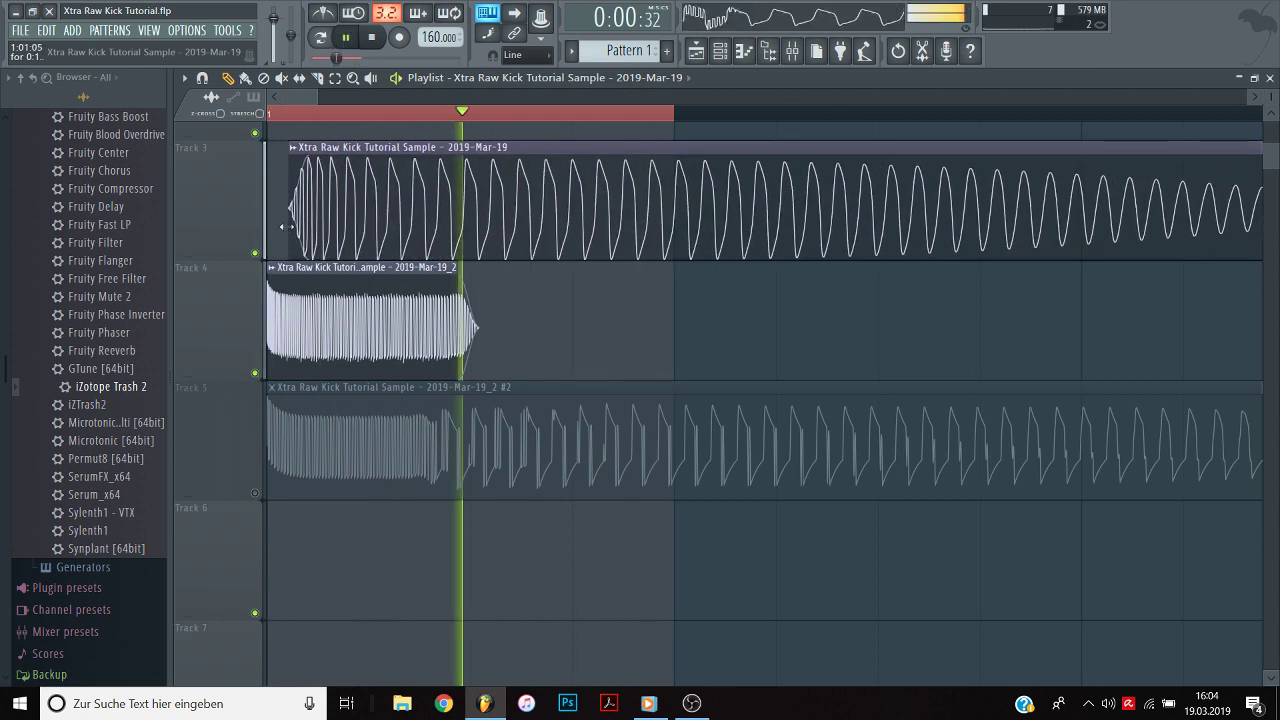
drag(300, 232, 371, 239)
mouse_move(460, 221)
mouse_down()
mouse_move(545, 215)
mouse_move(470, 217)
mouse_up()
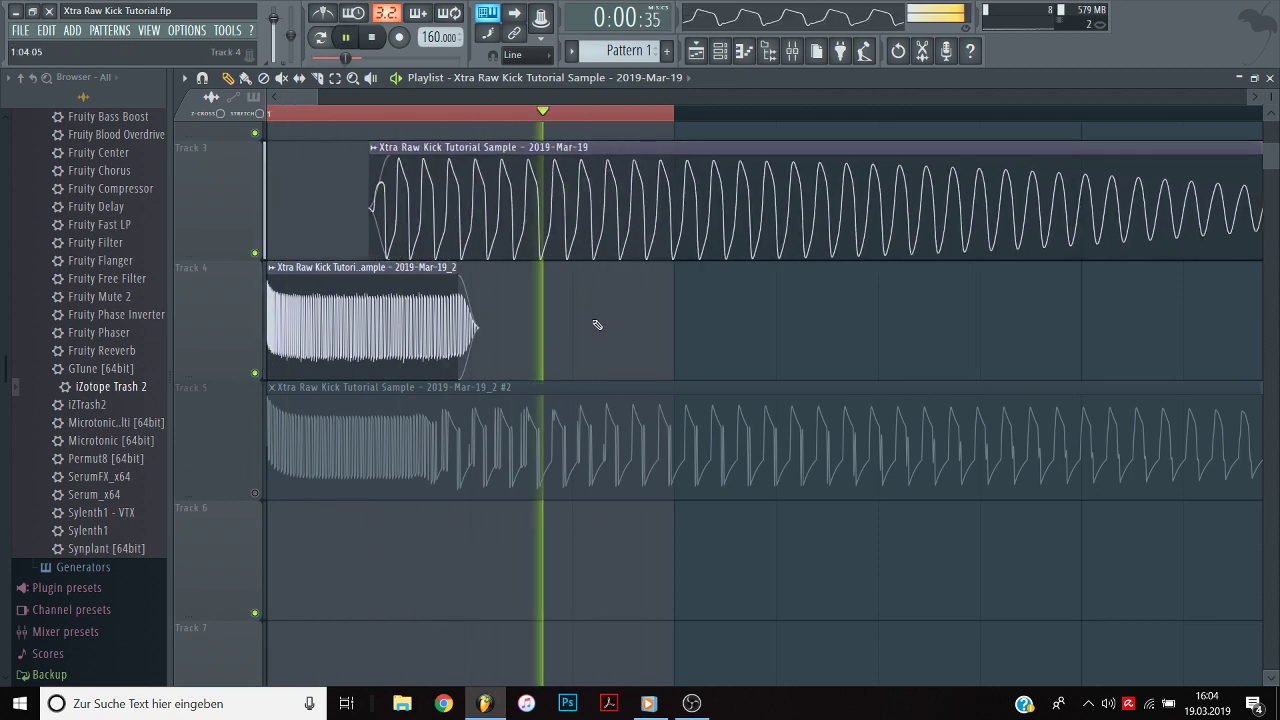
key(space)
Try a shorter end for the track 4 punch clip and audition it.
scroll(418, 220, down, 1)
double_click(421, 219)
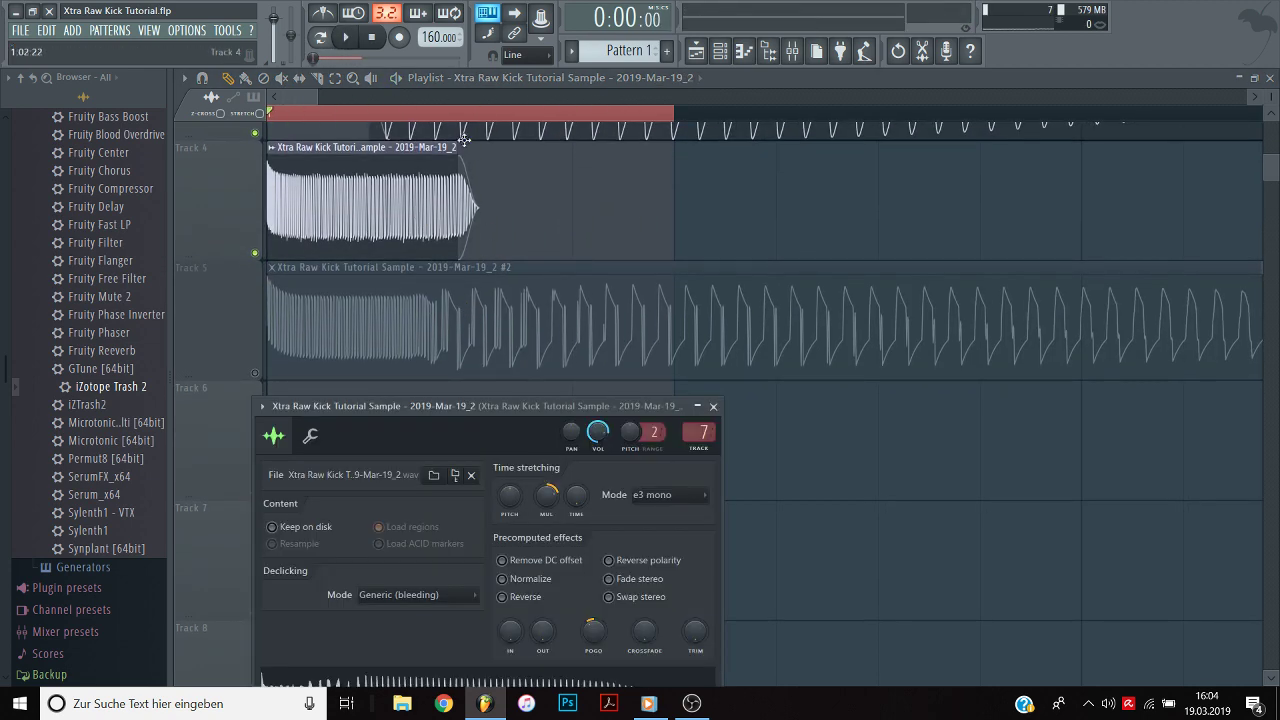
drag(465, 158, 397, 158)
key(space)
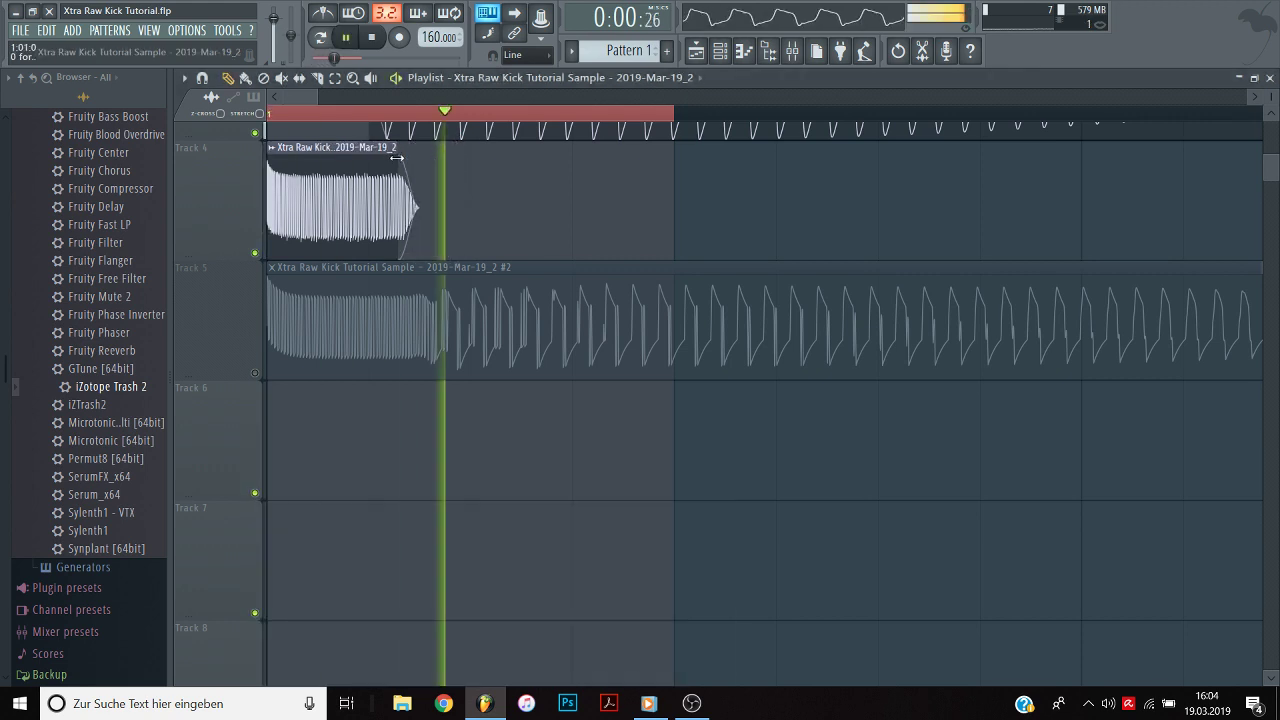
key(space)
Move the track 5 reference clip to track 6 and mute track 6.
drag(449, 301, 449, 420)
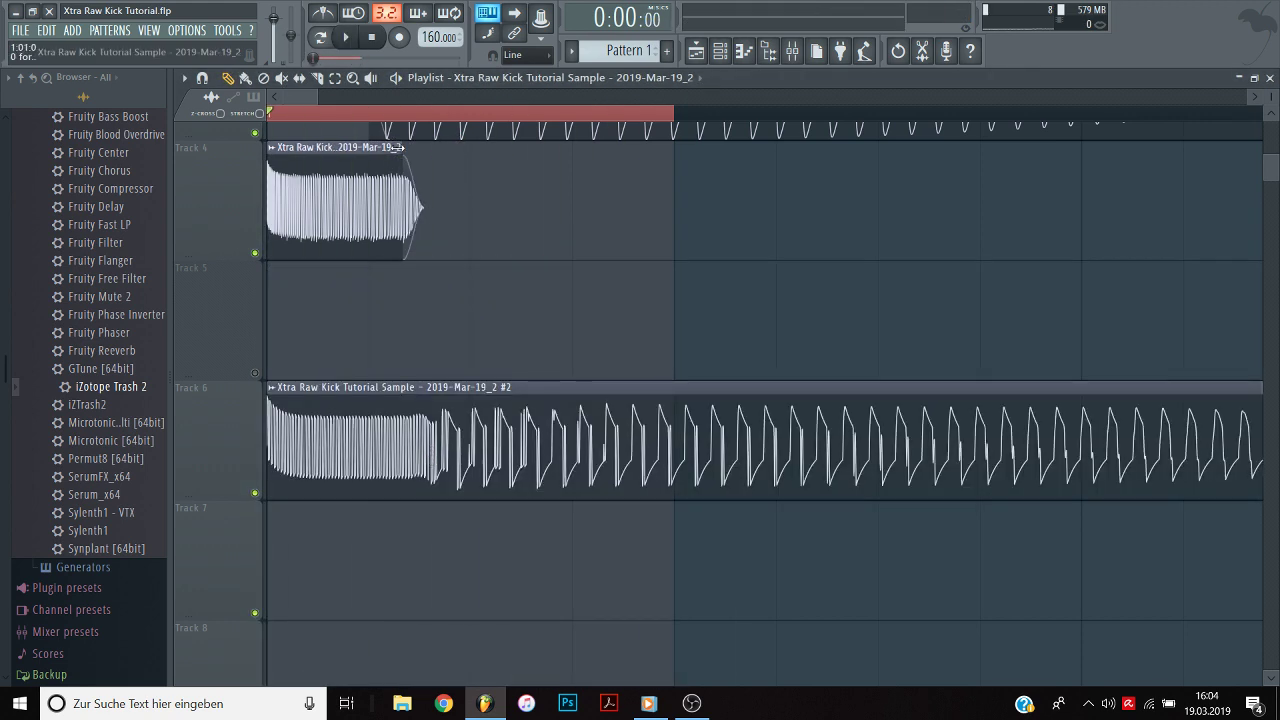
key(space)
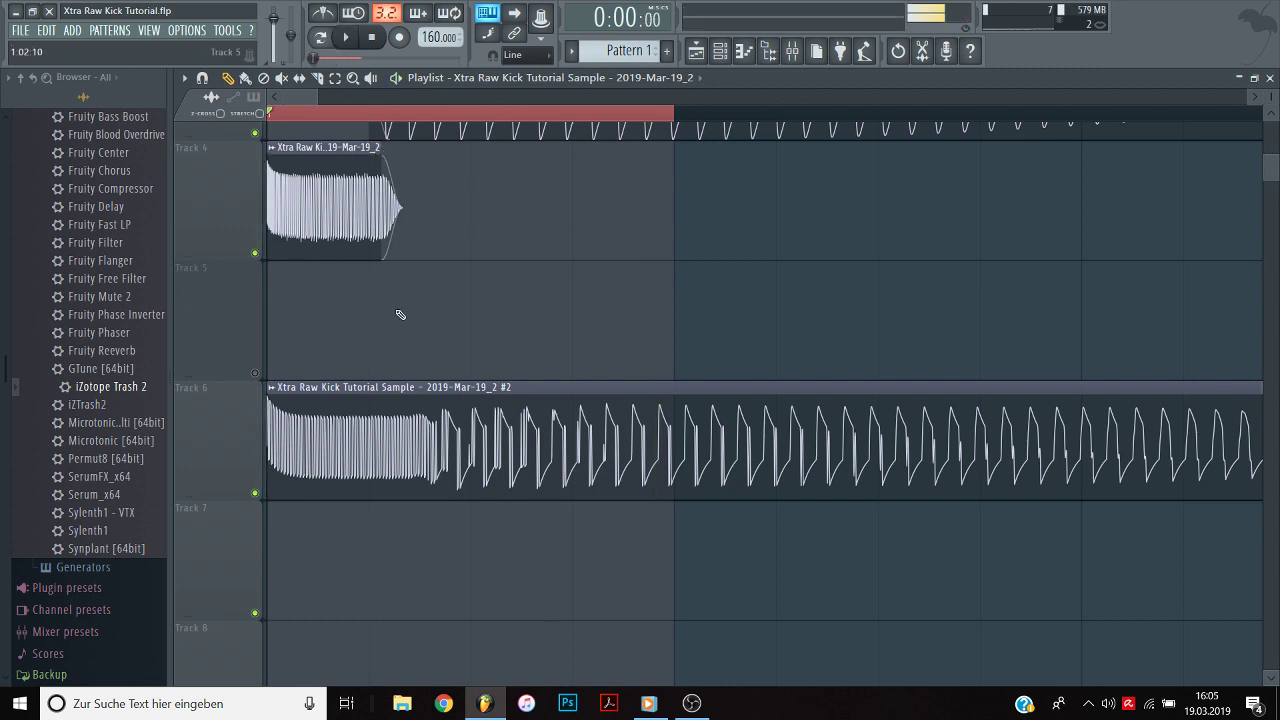
click(255, 493)
key(space)
Lengthen the track 4 clip and slightly lower its sample's time-stretching pitch multiplier (MUL), auditioning it with the tail.
drag(390, 152, 464, 171)
double_click(432, 184)
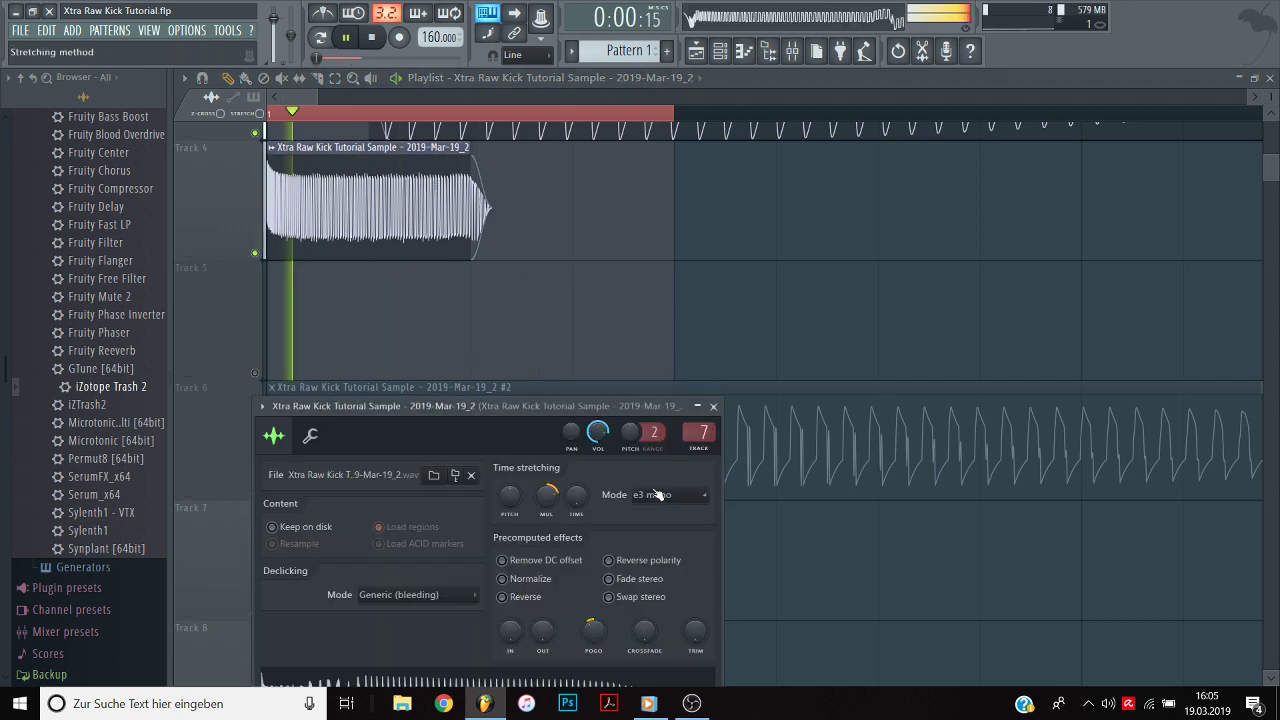
drag(550, 498, 550, 502)
key(space)
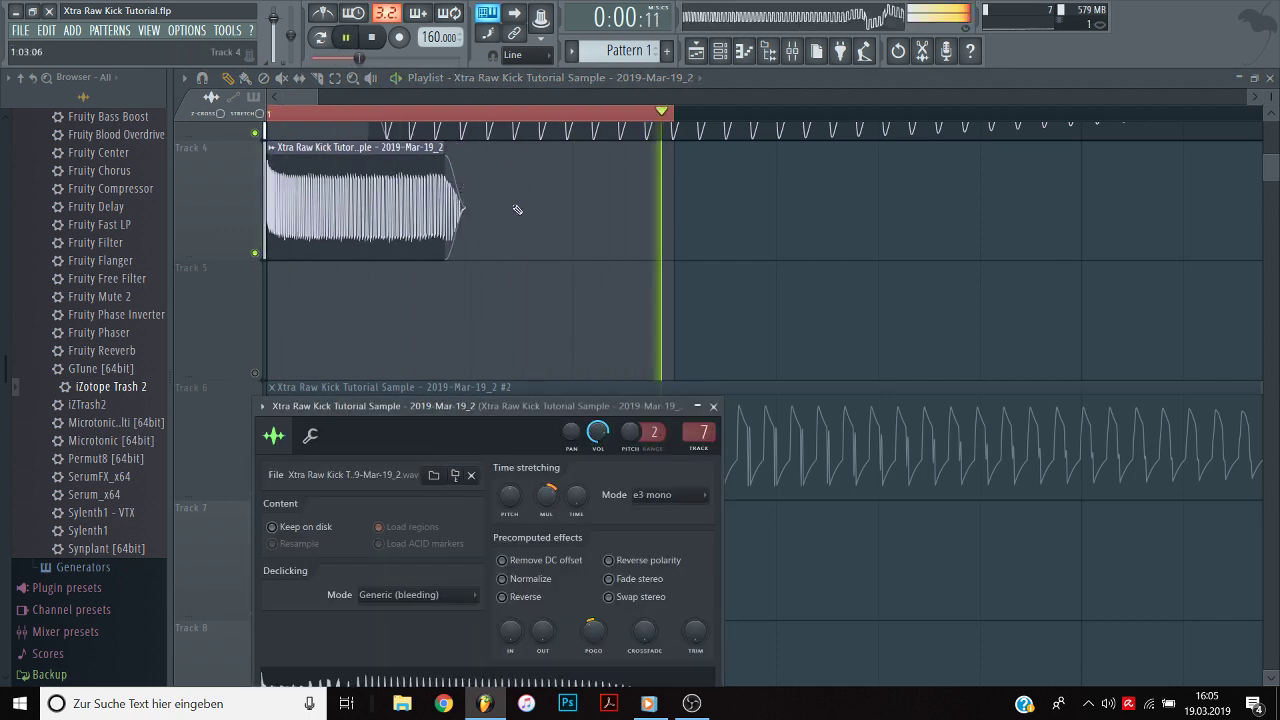
key(Escape)
key(space)
scroll(428, 370, up, 1)
key(space)
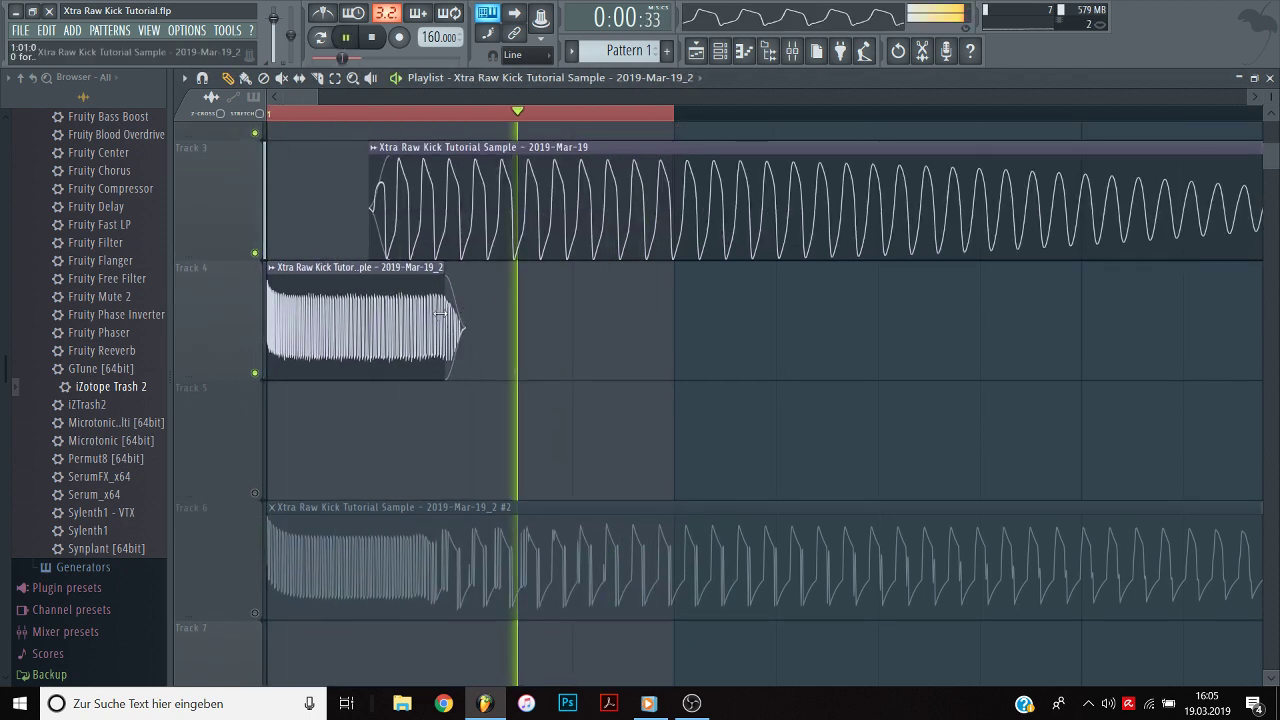
key(space)
Open the track 4 sample's mixer insert 7 and solo it to hear the punch on its own.
double_click(440, 314)
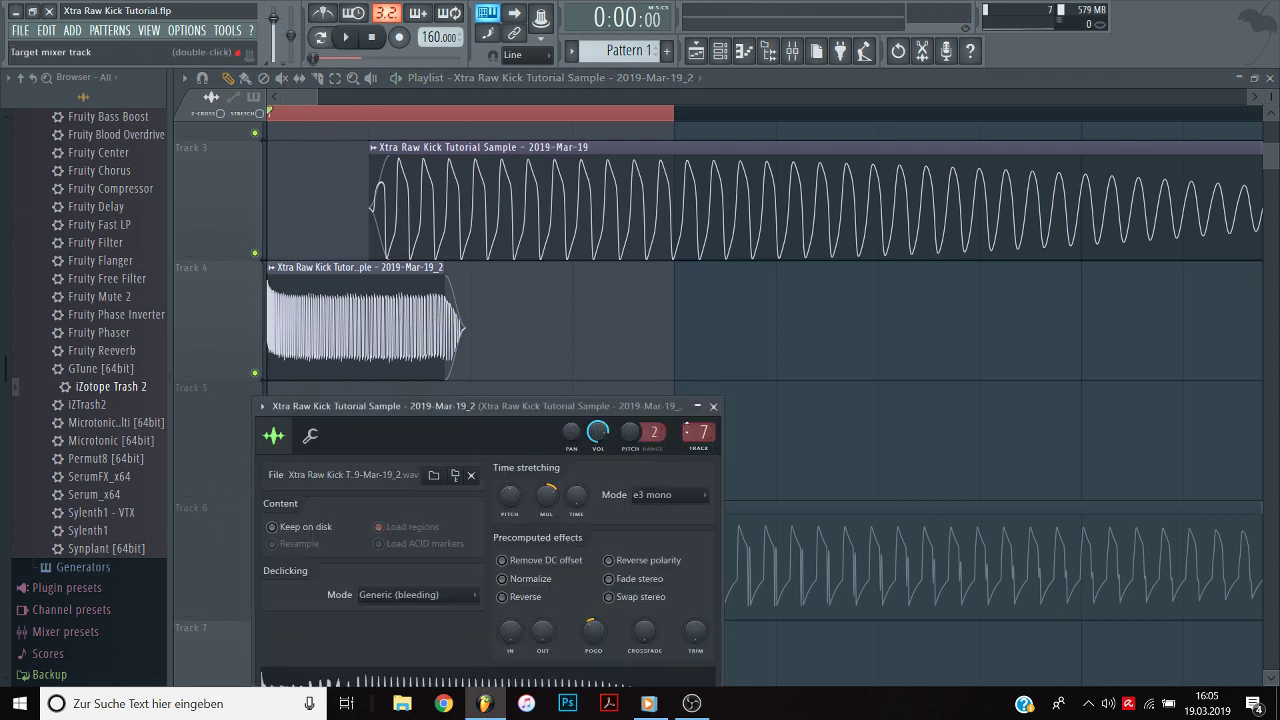
double_click(695, 432)
key(space)
right_click(585, 364)
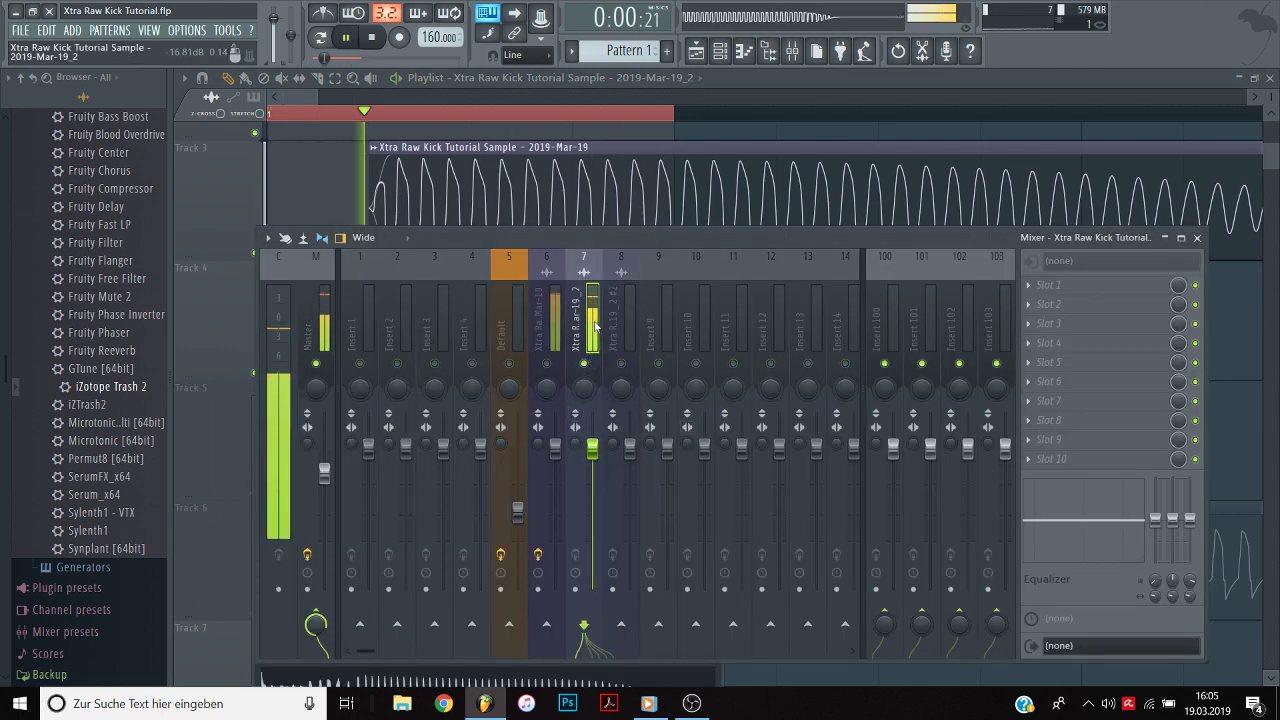
key(space)
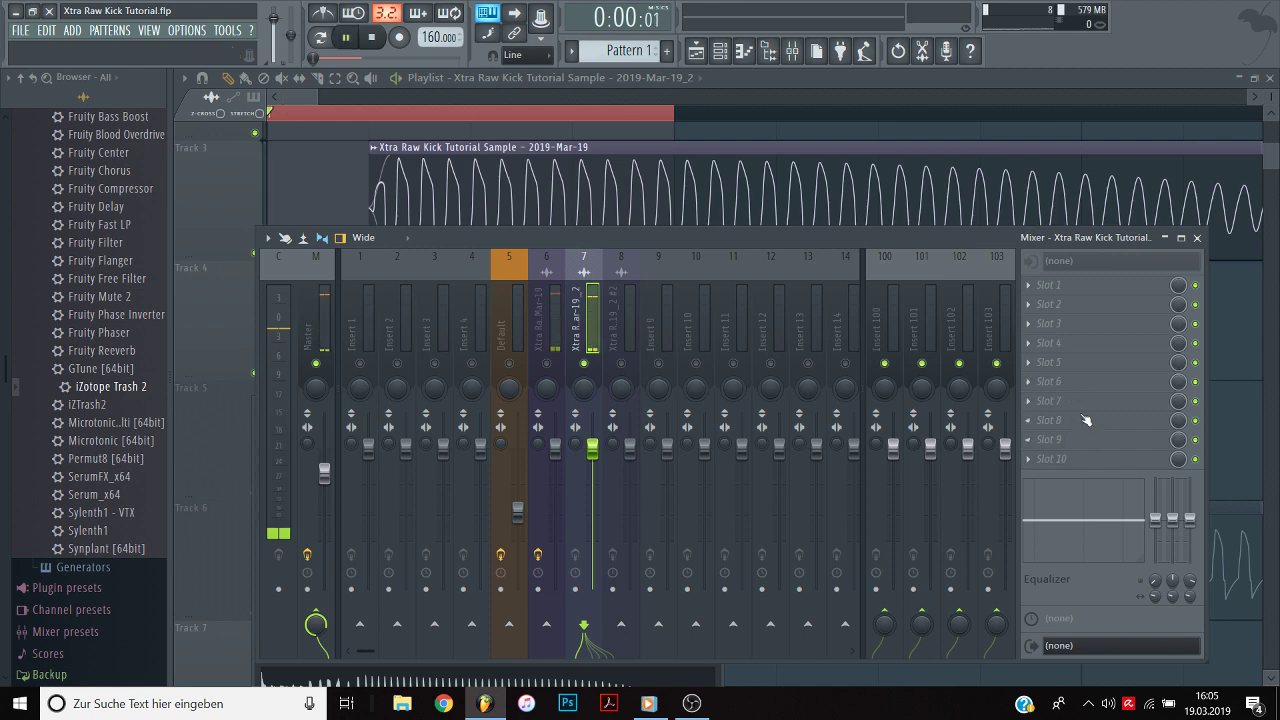
key(space)
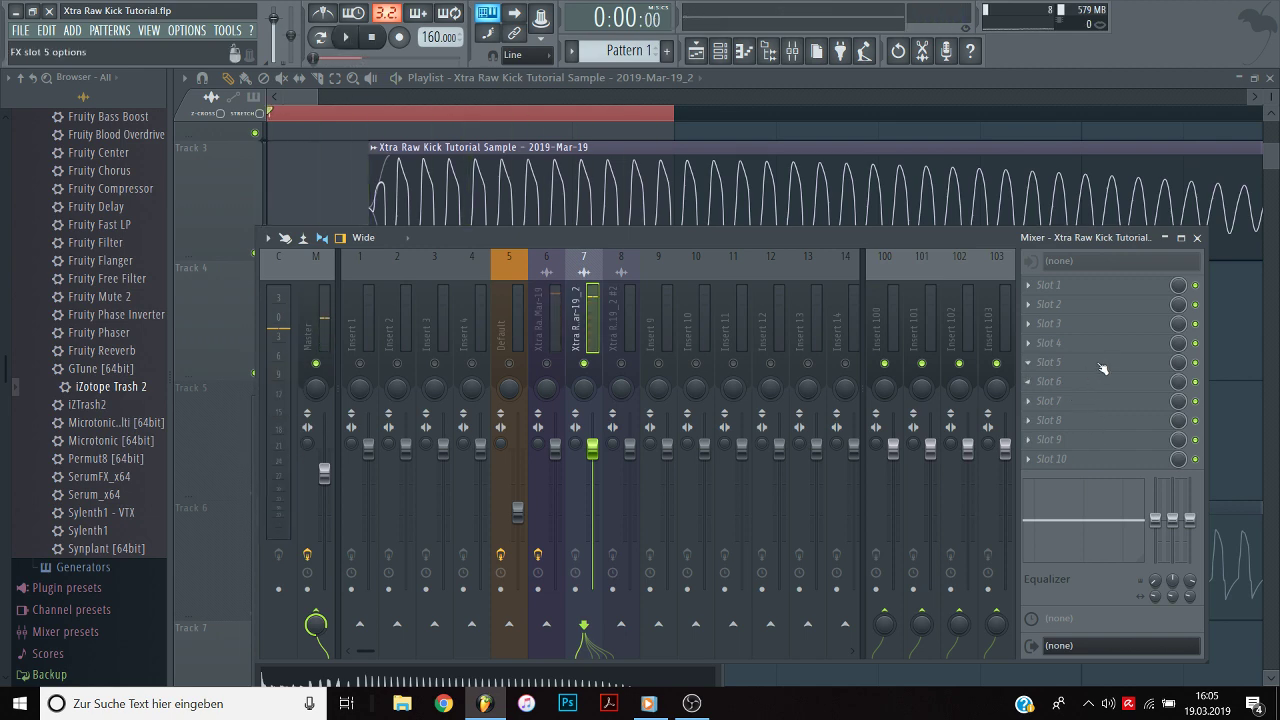
Load Fruity Reeverb 2 in slot 9 of insert 7 and audition the punch with it.
middle_click(1088, 440)
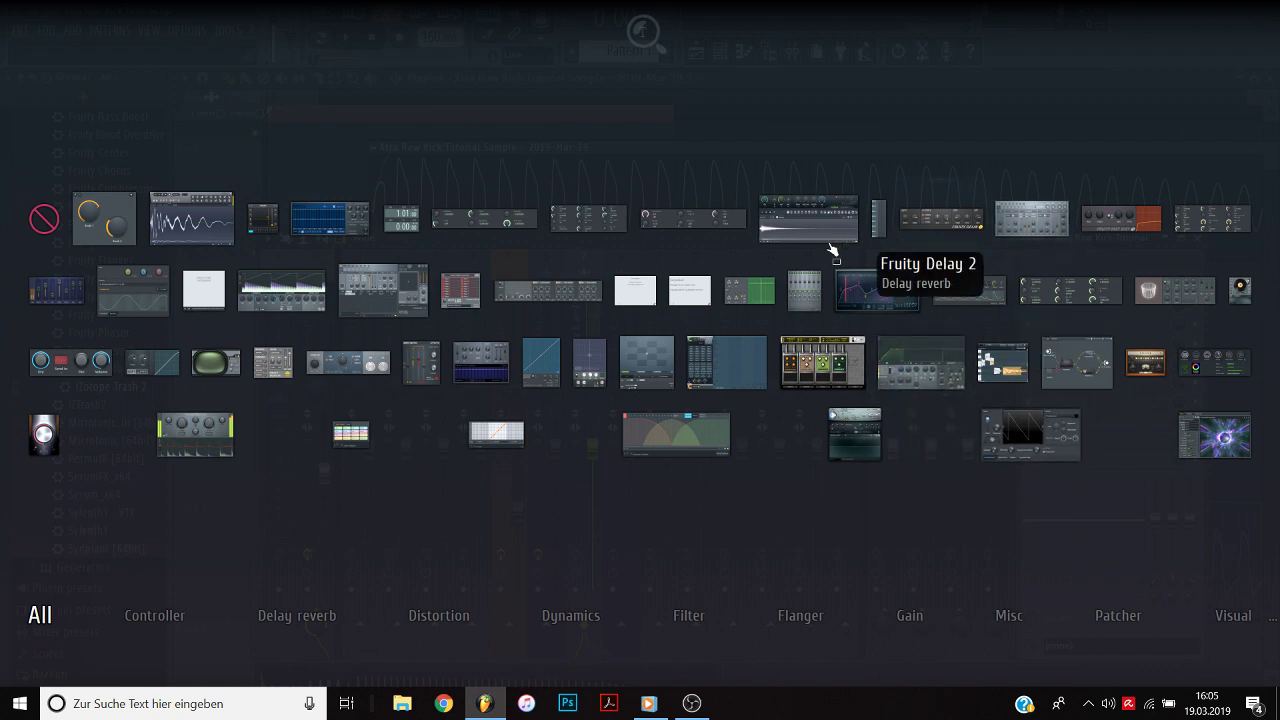
click(1173, 288)
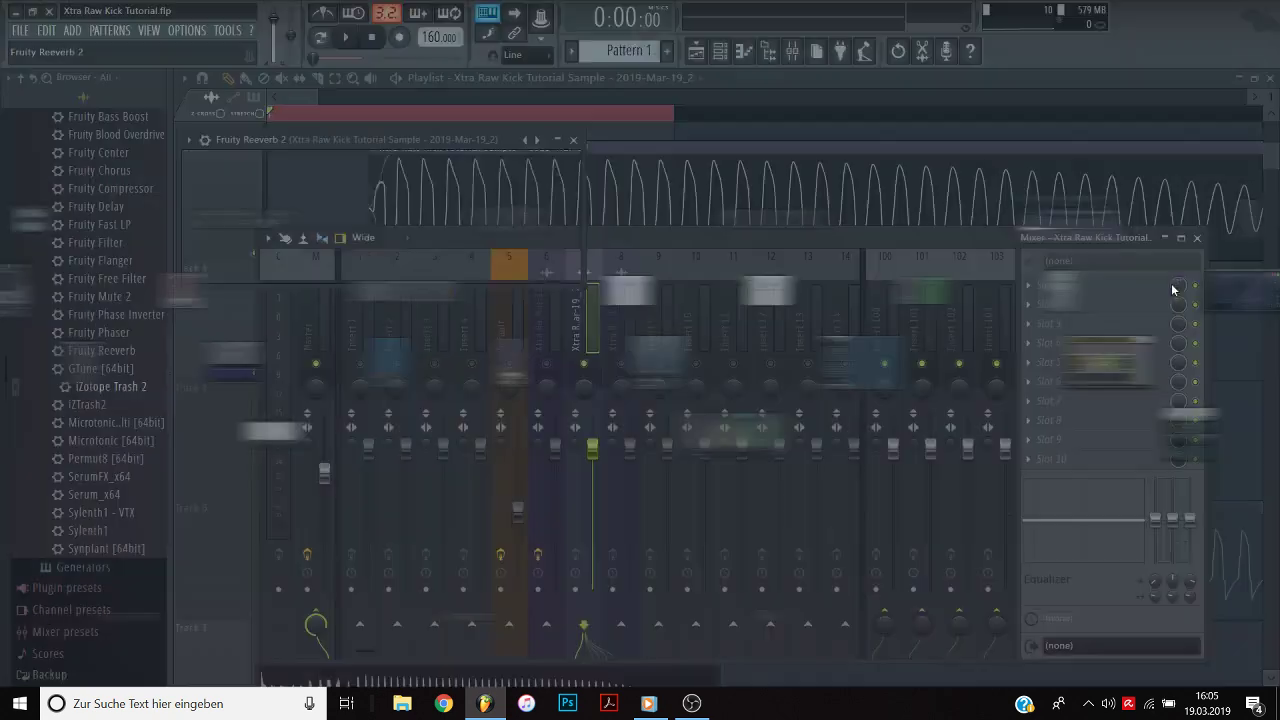
click(533, 142)
key(space)
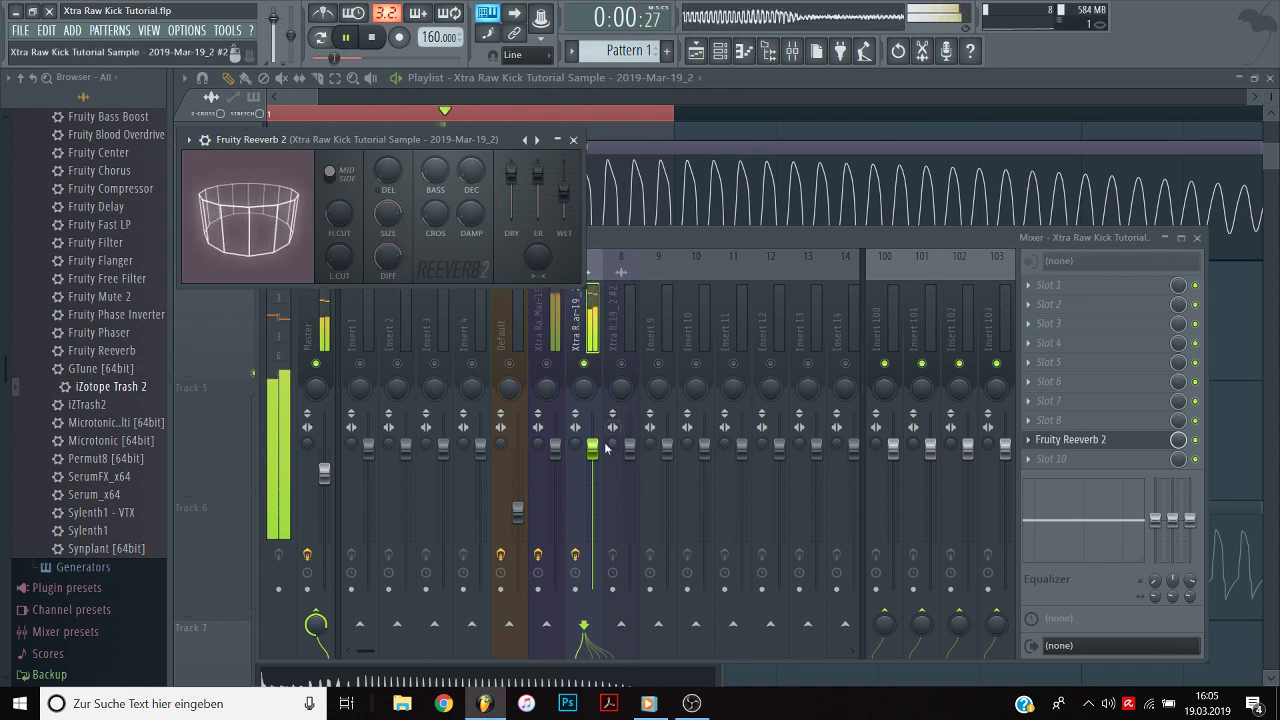
key(space)
Create an automation clip for Reeverb 2's wet level and return to the playlist.
click(1141, 449)
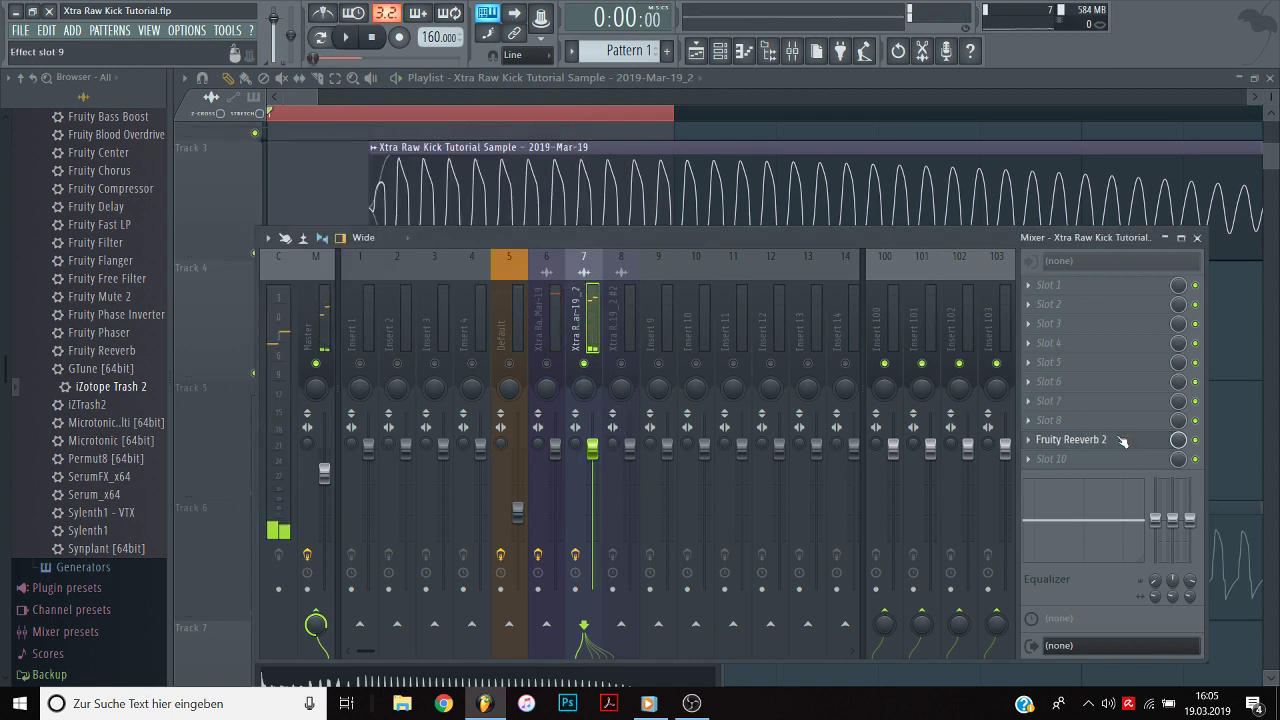
click(1125, 444)
right_click(564, 192)
click(610, 304)
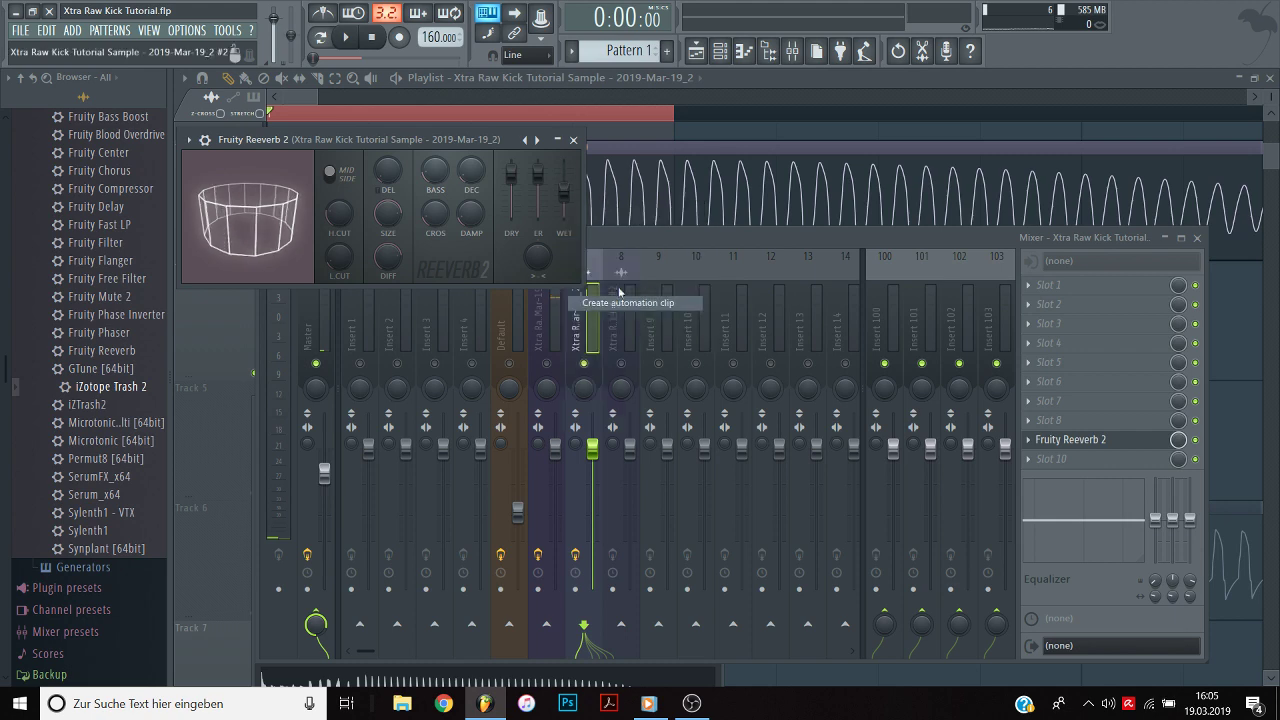
click(871, 79)
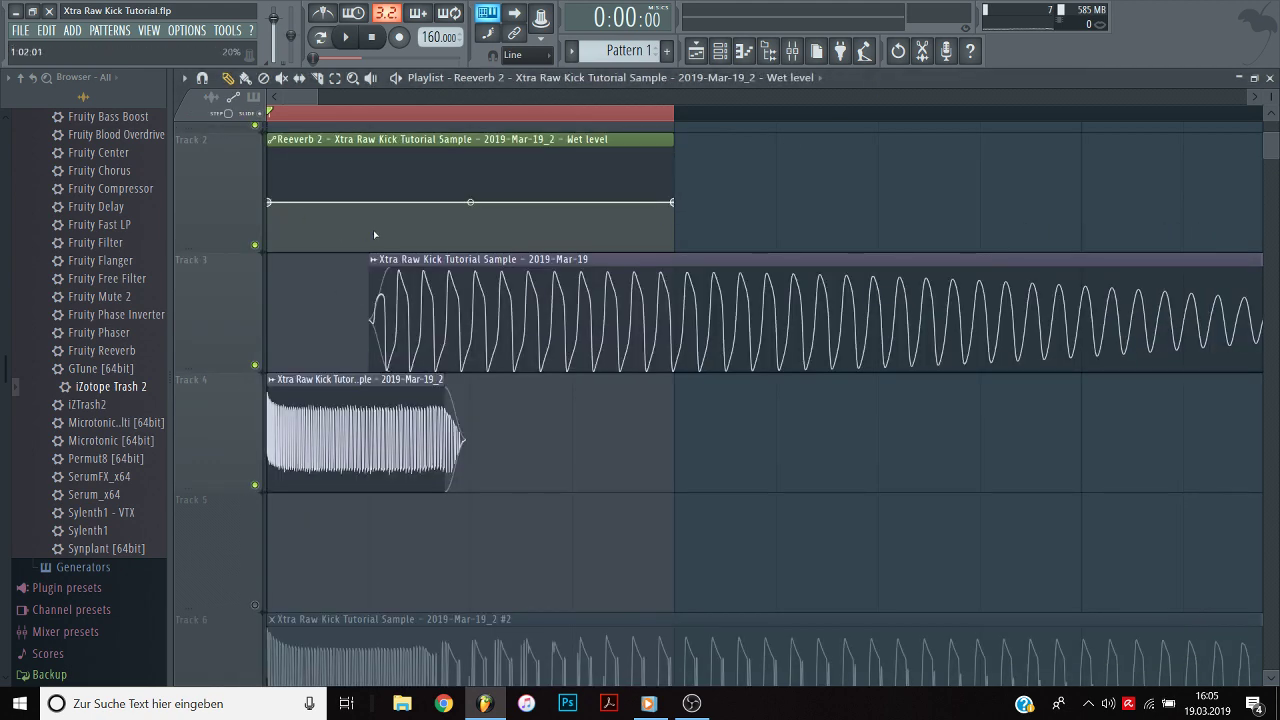
Shape the wet level automation to stay at zero until the tail clip starts and rise towards its end, auditioning it.
drag(374, 234, 364, 261)
key(space)
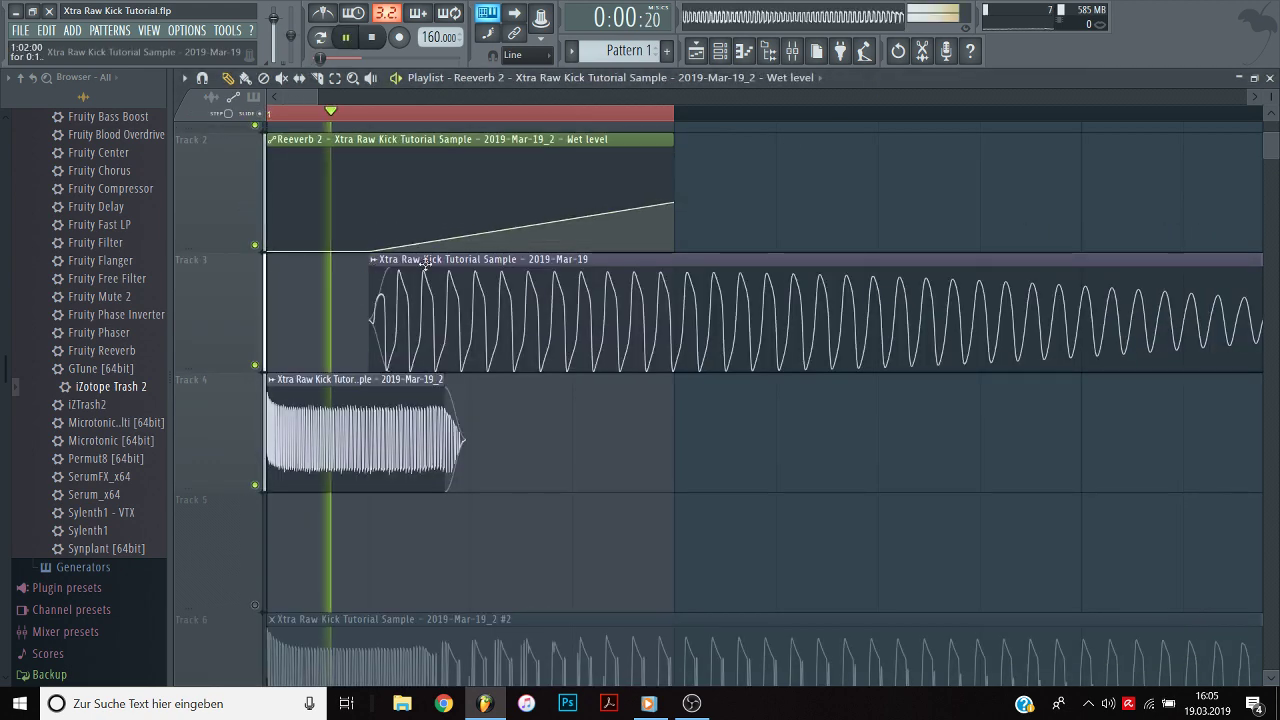
key(space)
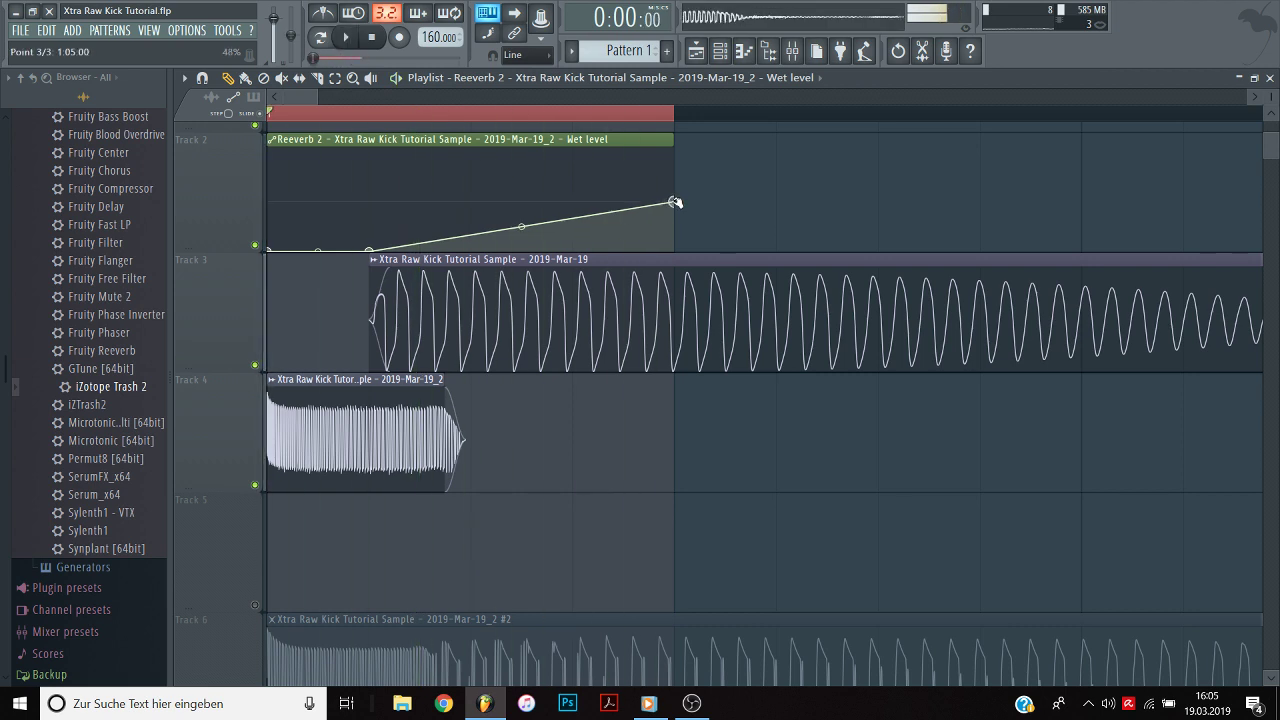
drag(660, 207, 660, 187)
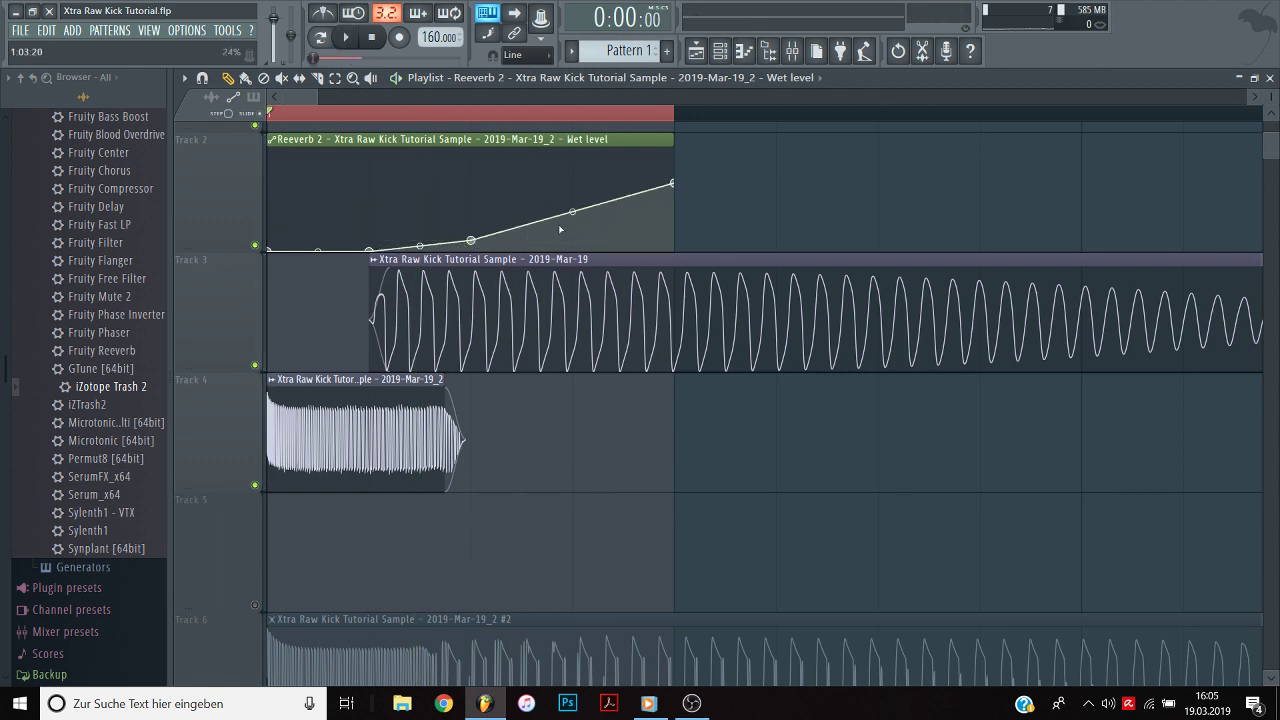
Bow the wet level automation's rise upwards and extend its clip with a curved fall back to zero, auditioning the change.
key(space)
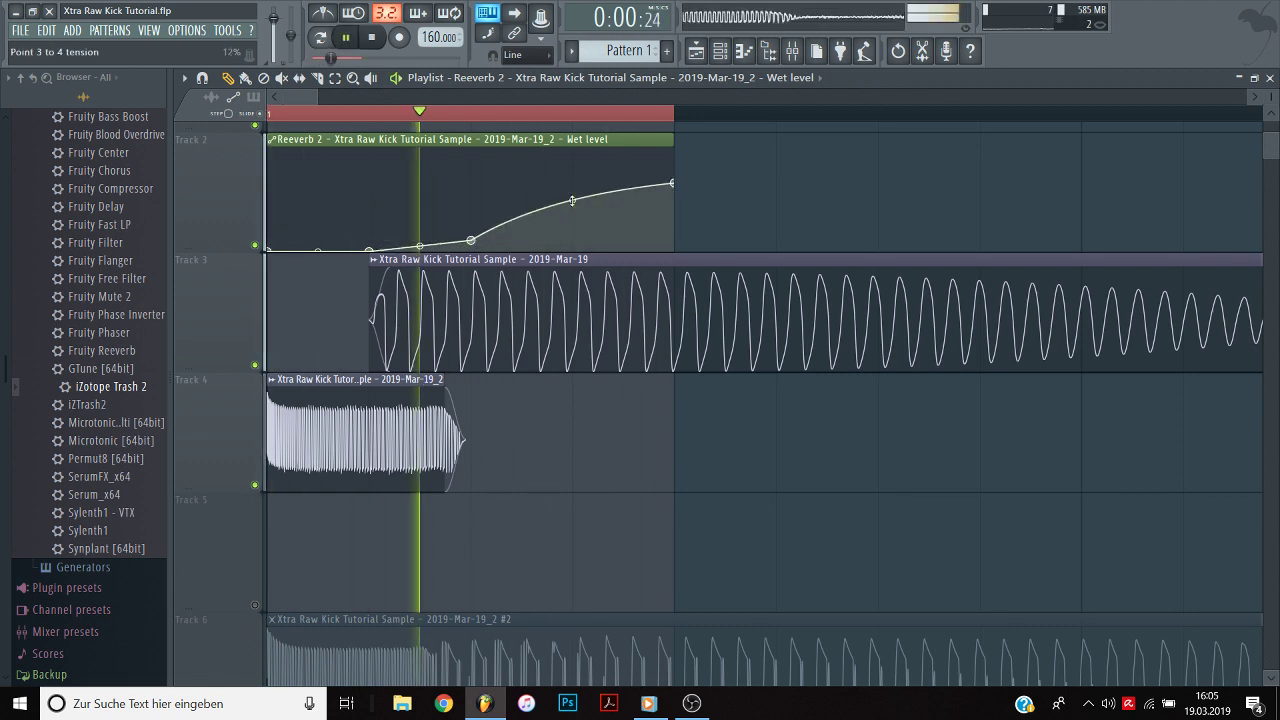
key(space)
drag(674, 140, 1071, 271)
key(space)
scroll(723, 119, down, 2)
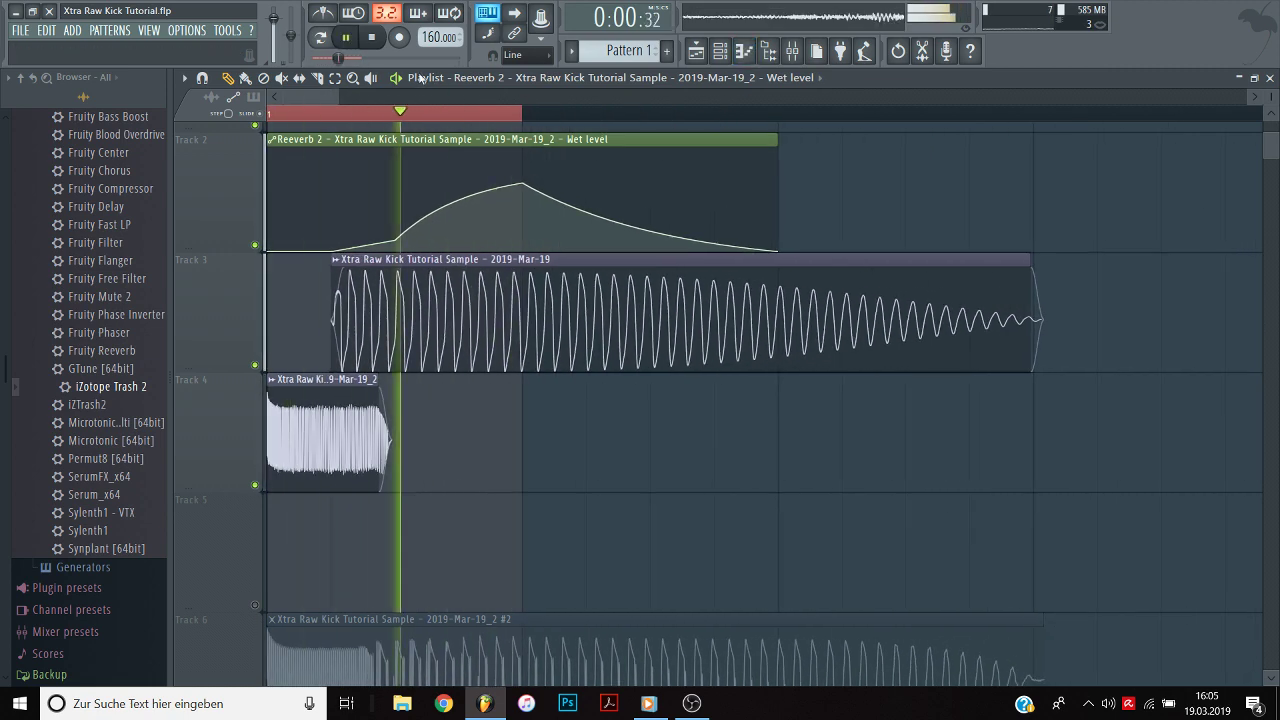
Select a playlist loop range covering the whole kick including its tail and audition it.
key(space)
drag(1124, 112, 275, 130)
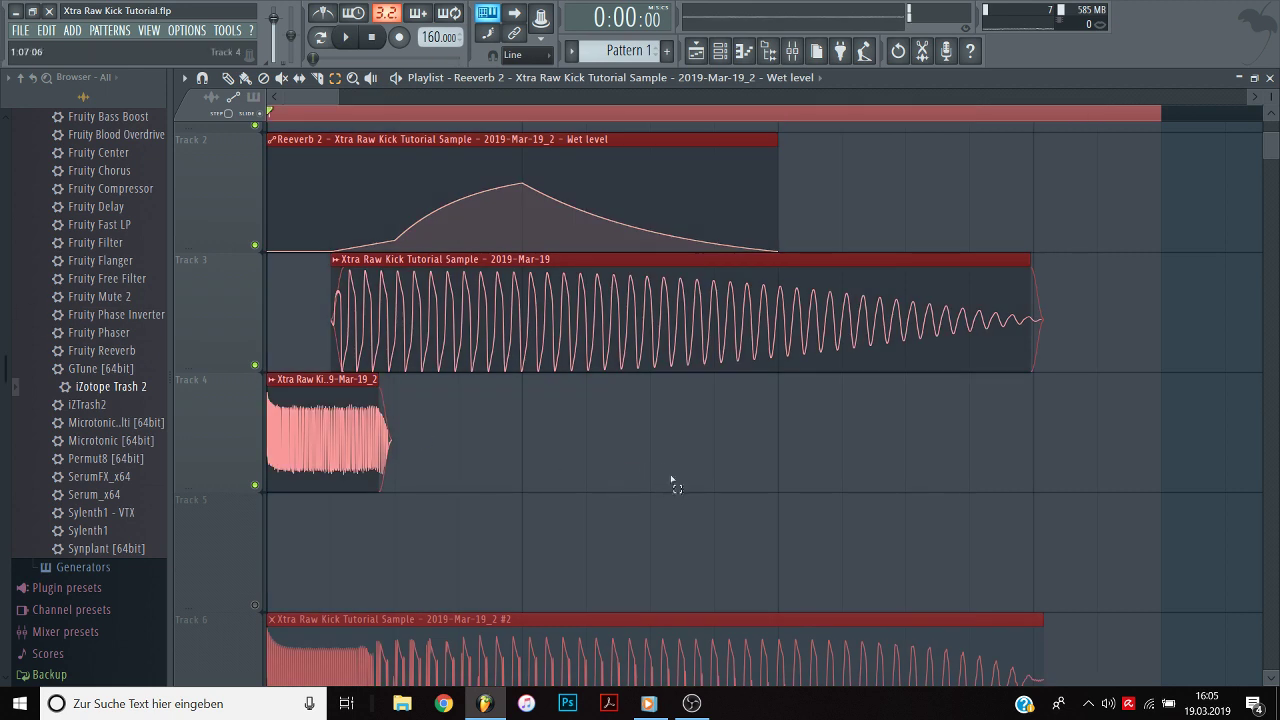
click(670, 474)
key(space)
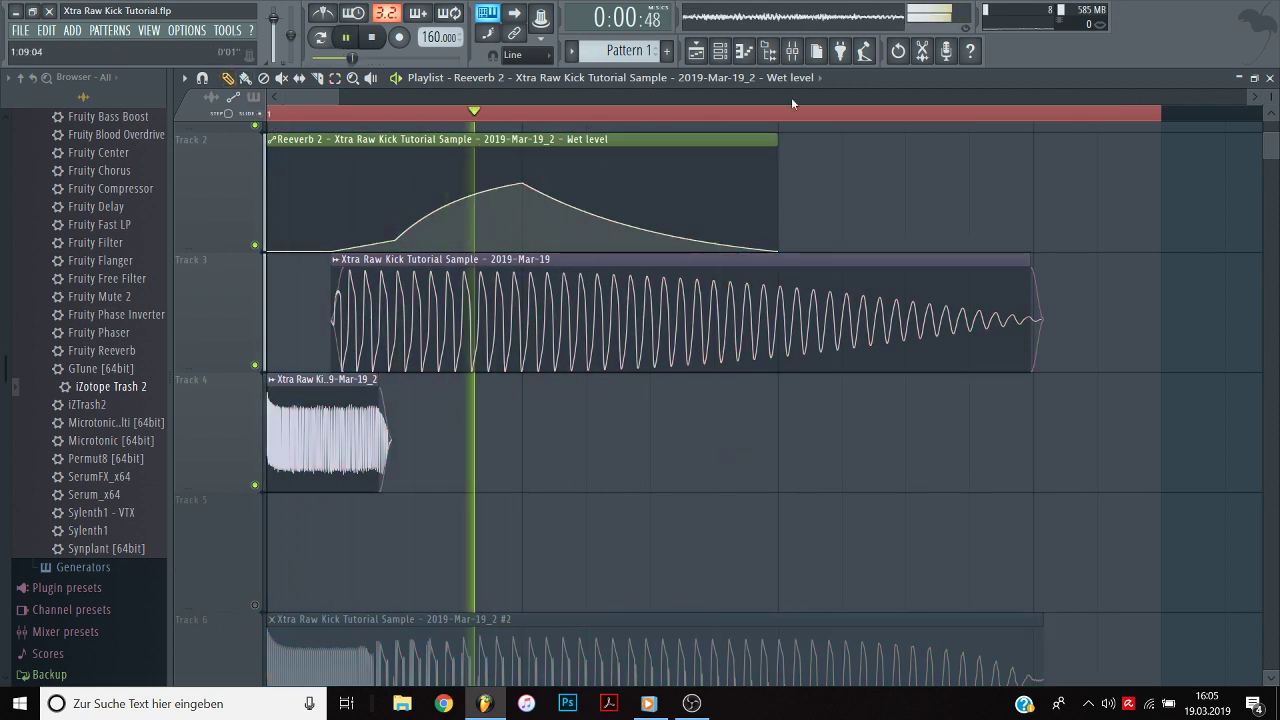
key(space)
Unsolo insert 7 to audition punch and tail together, and soften the start of the wet level automation's rise.
key(F9)
key(space)
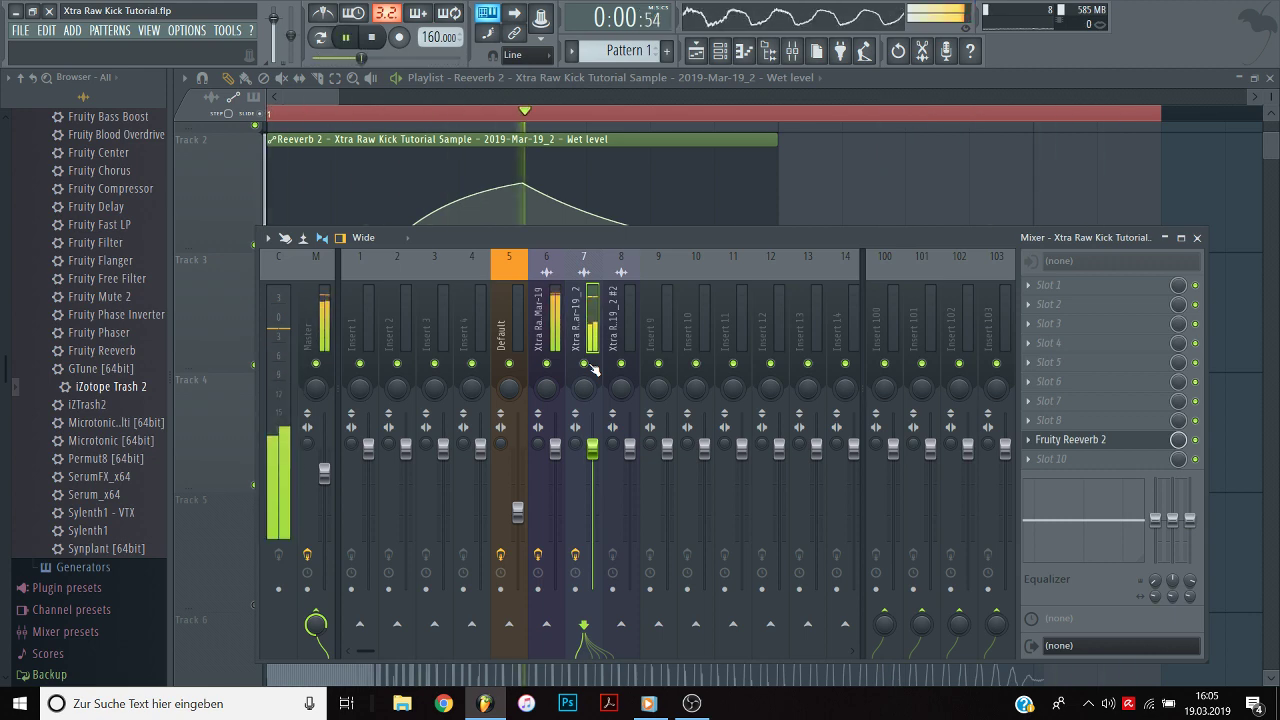
key(F9)
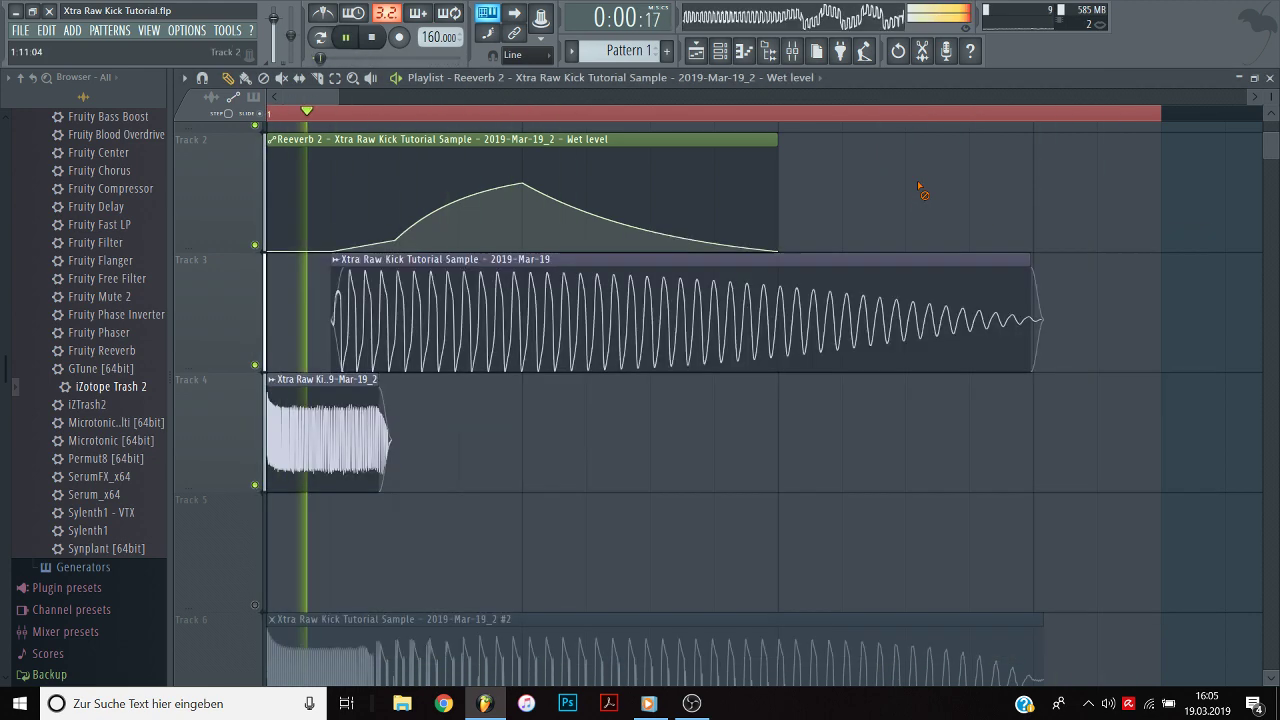
key(space)
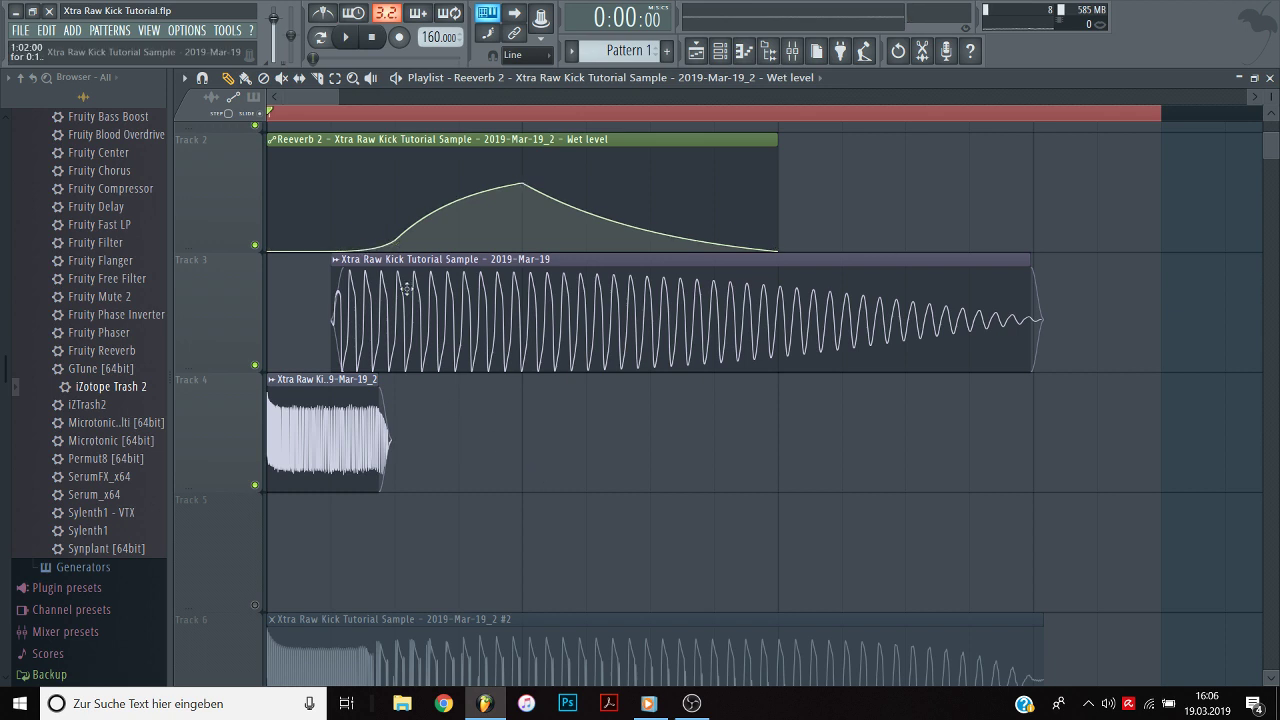
key(space)
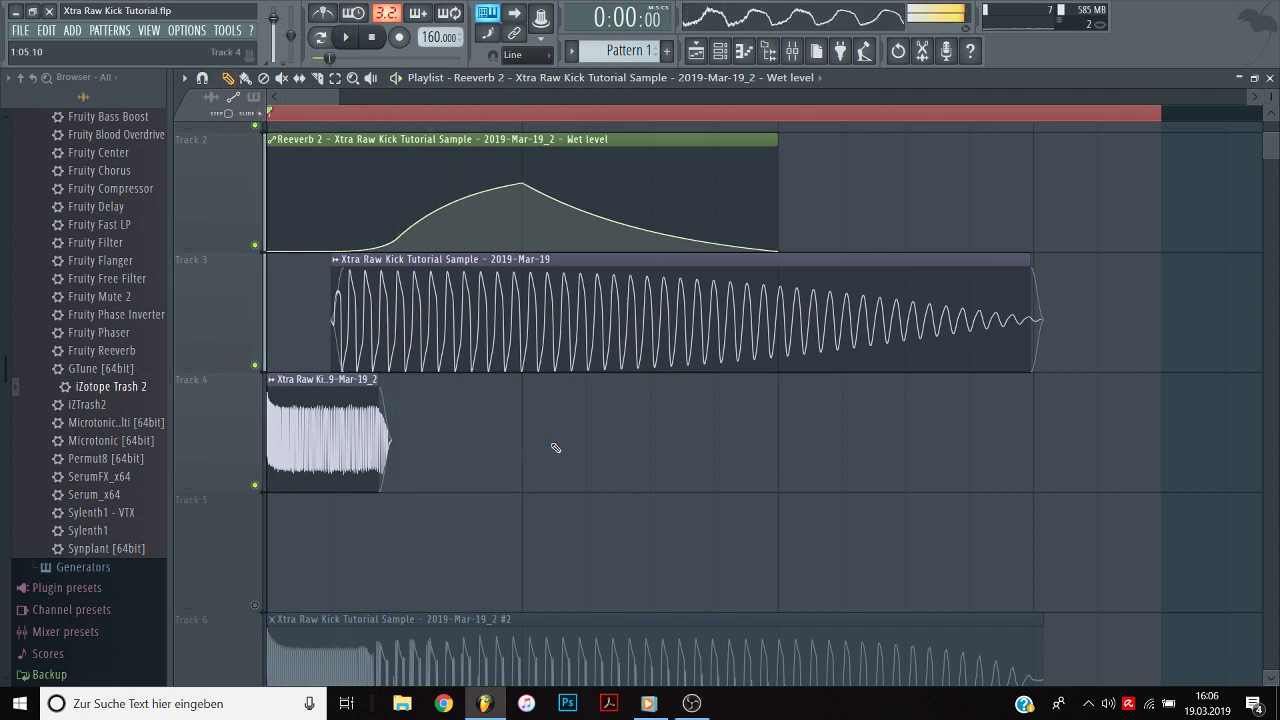
Locate the punch sample's mixer insert 7 and create an automation clip for its stereo separation.
scroll(424, 436, down, 1)
double_click(334, 310)
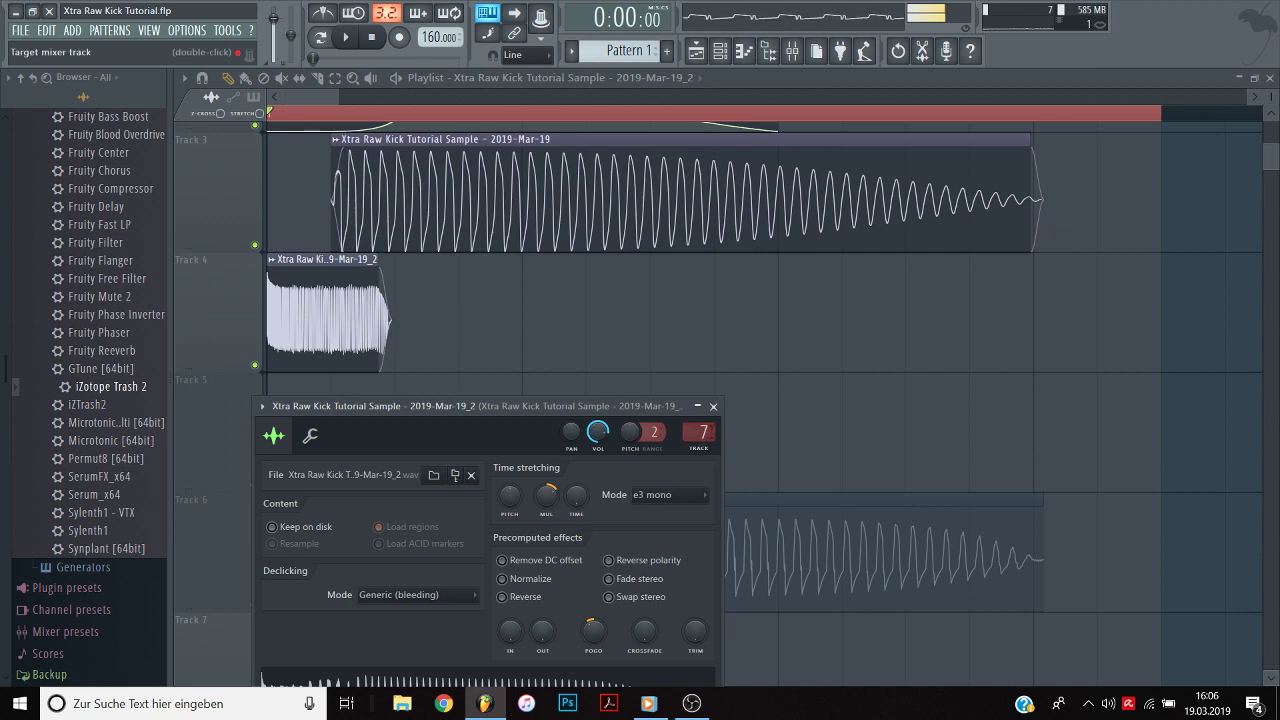
double_click(700, 432)
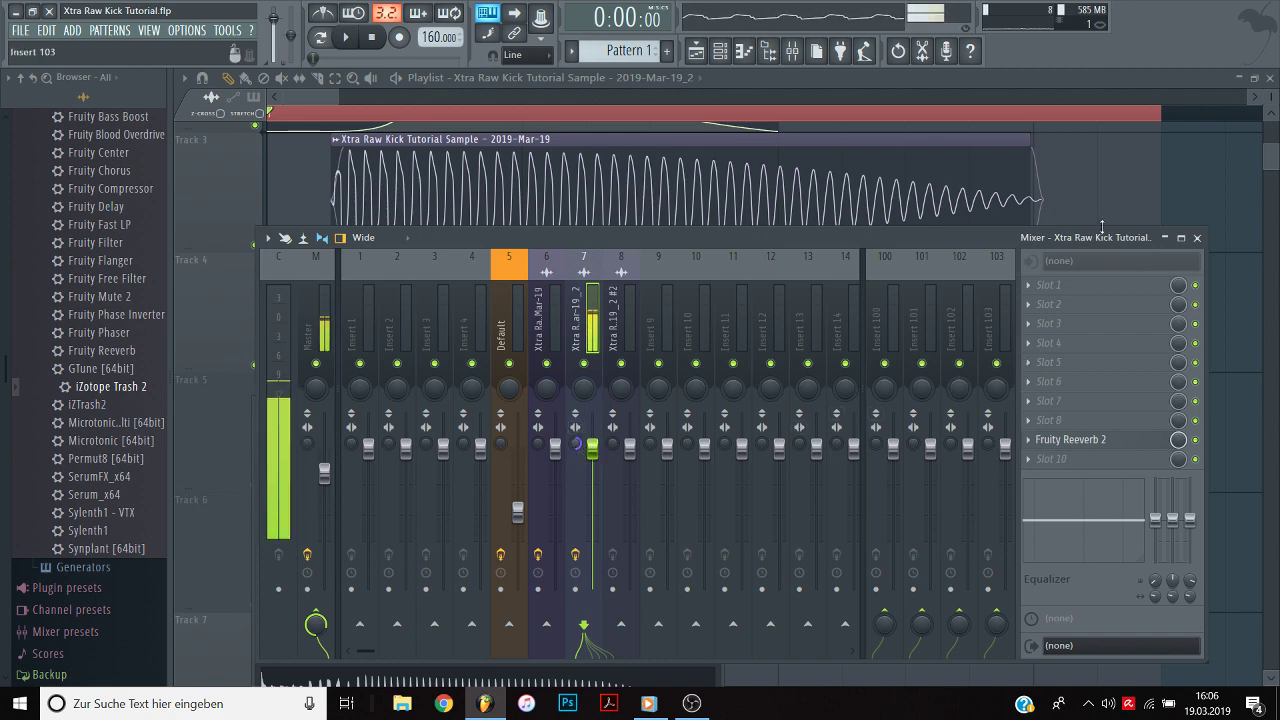
click(1197, 238)
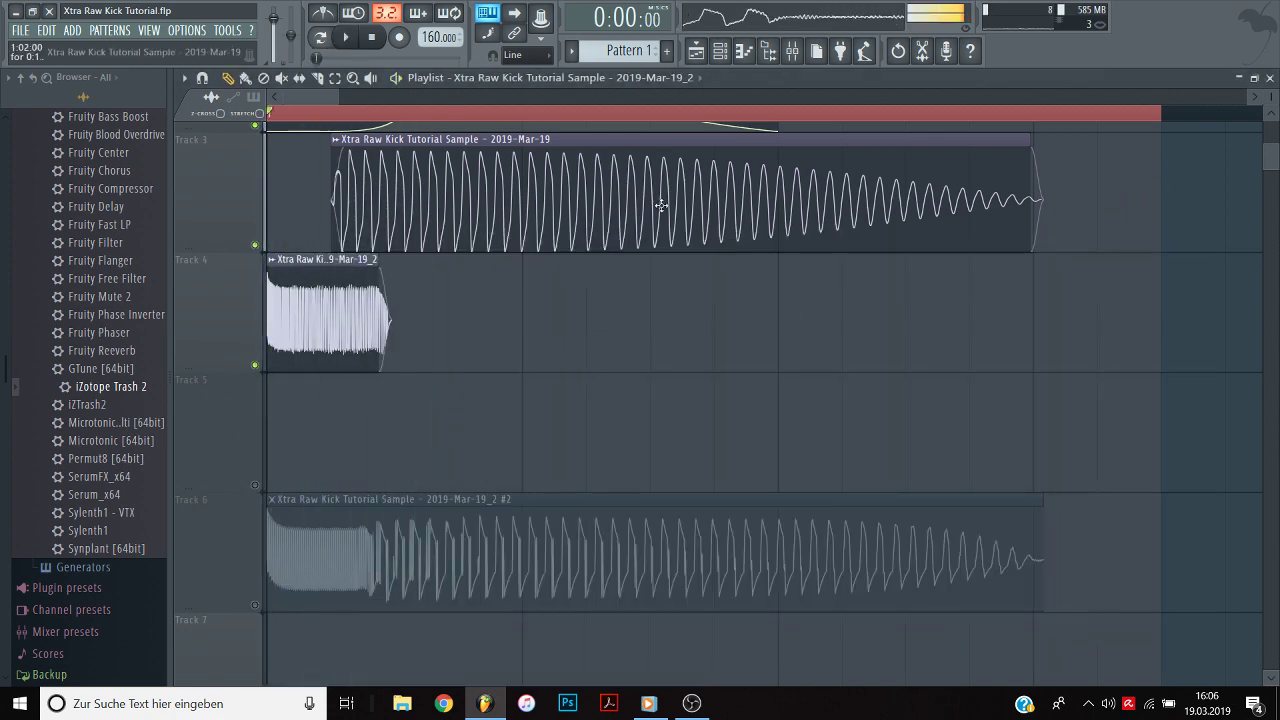
click(792, 52)
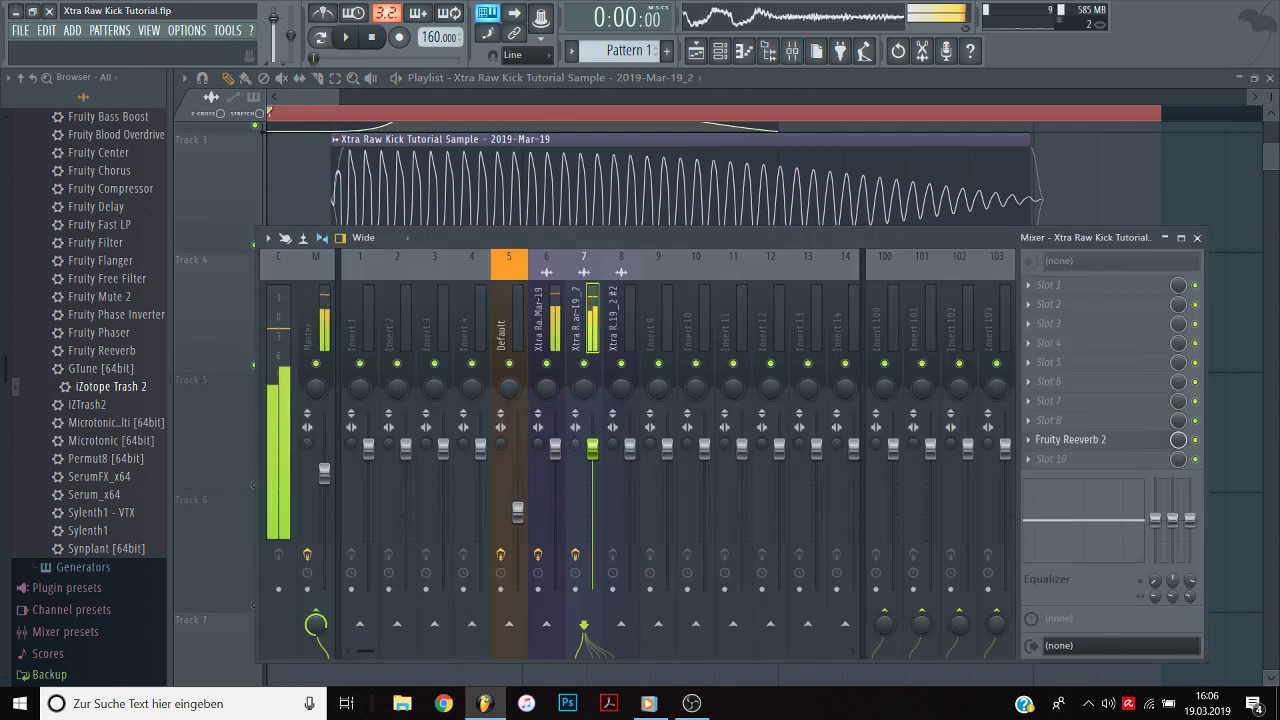
right_click(576, 447)
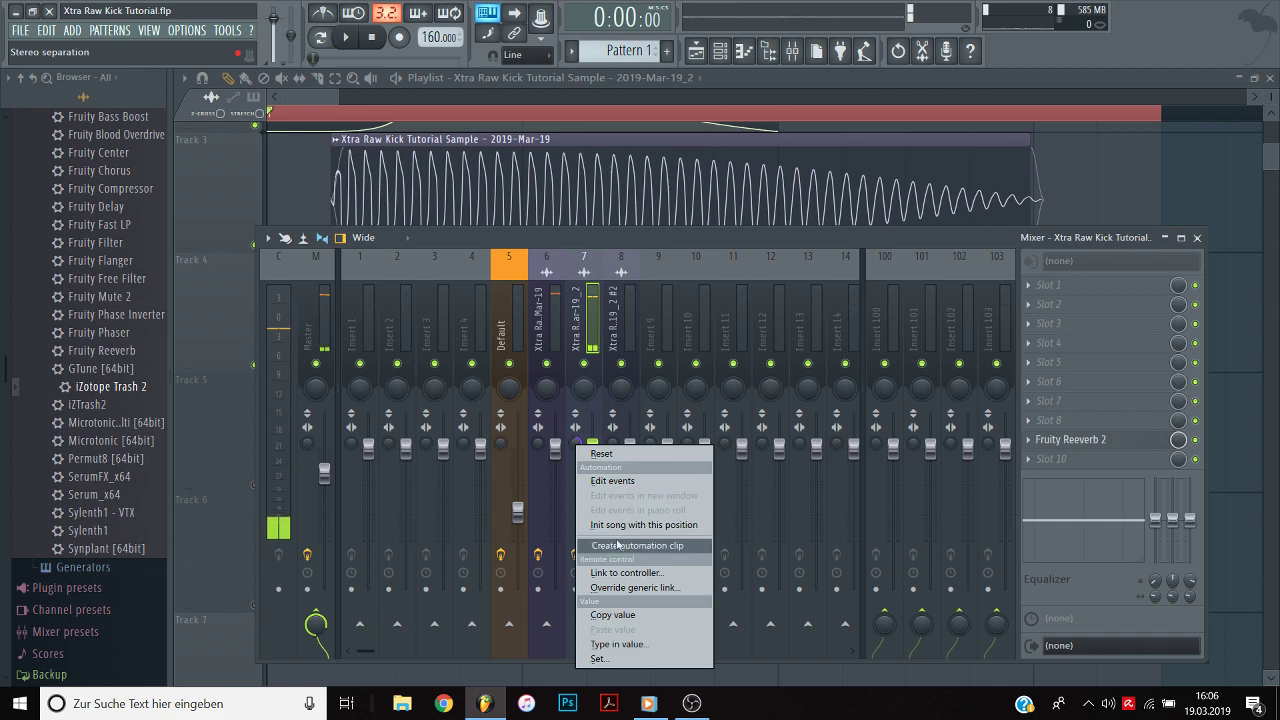
click(583, 450)
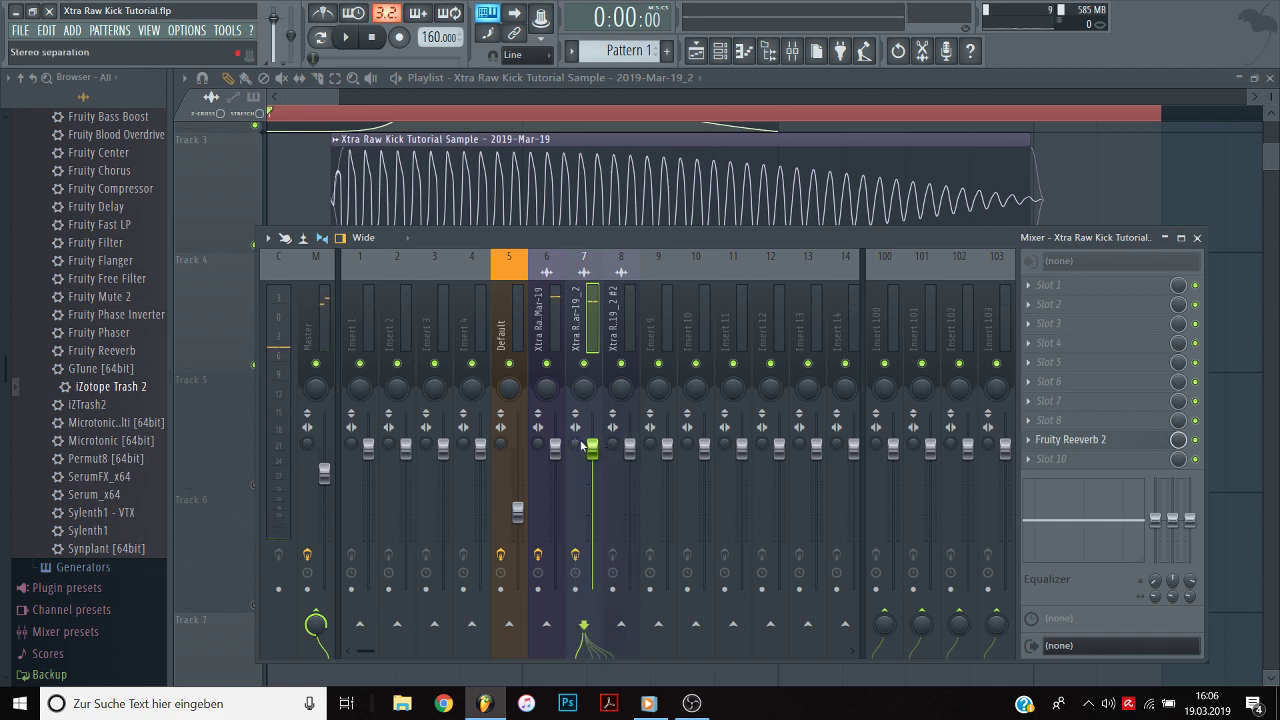
right_click(582, 446)
click(634, 541)
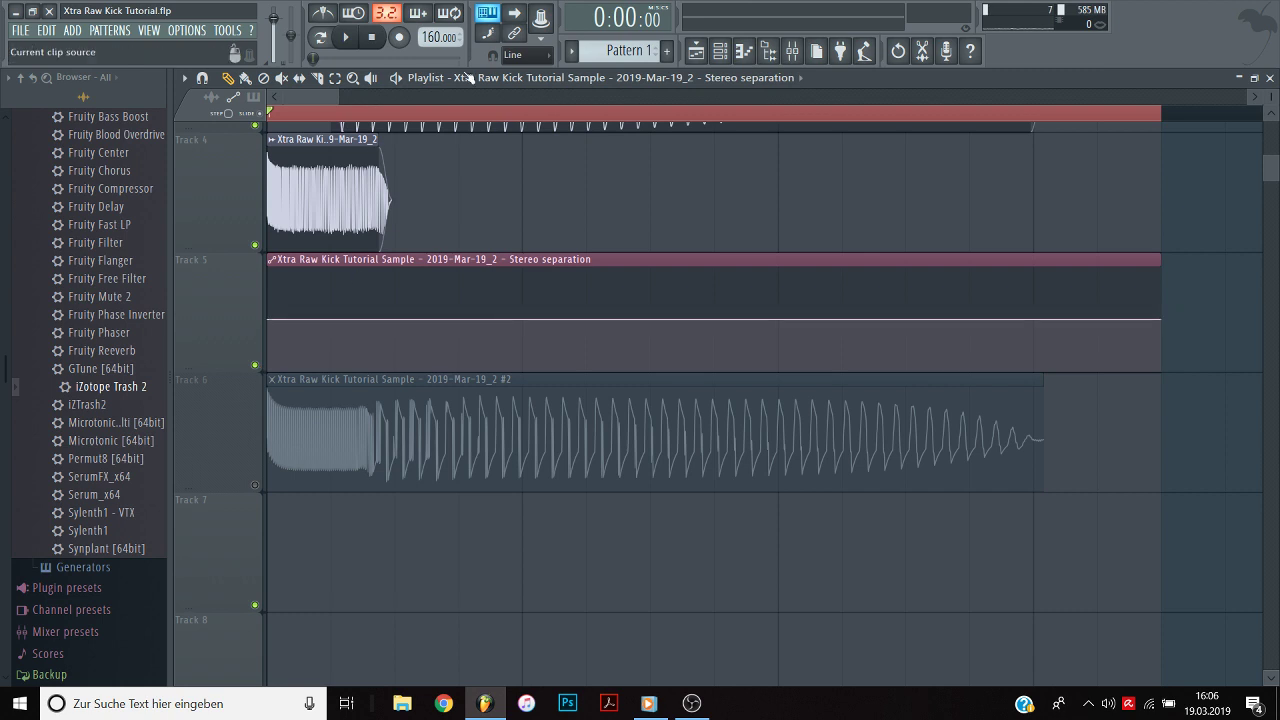
Set the snap to 1/4 step and add a stereo separation point near the punch clip's end, pasting the first point's 50% value.
click(549, 59)
click(528, 138)
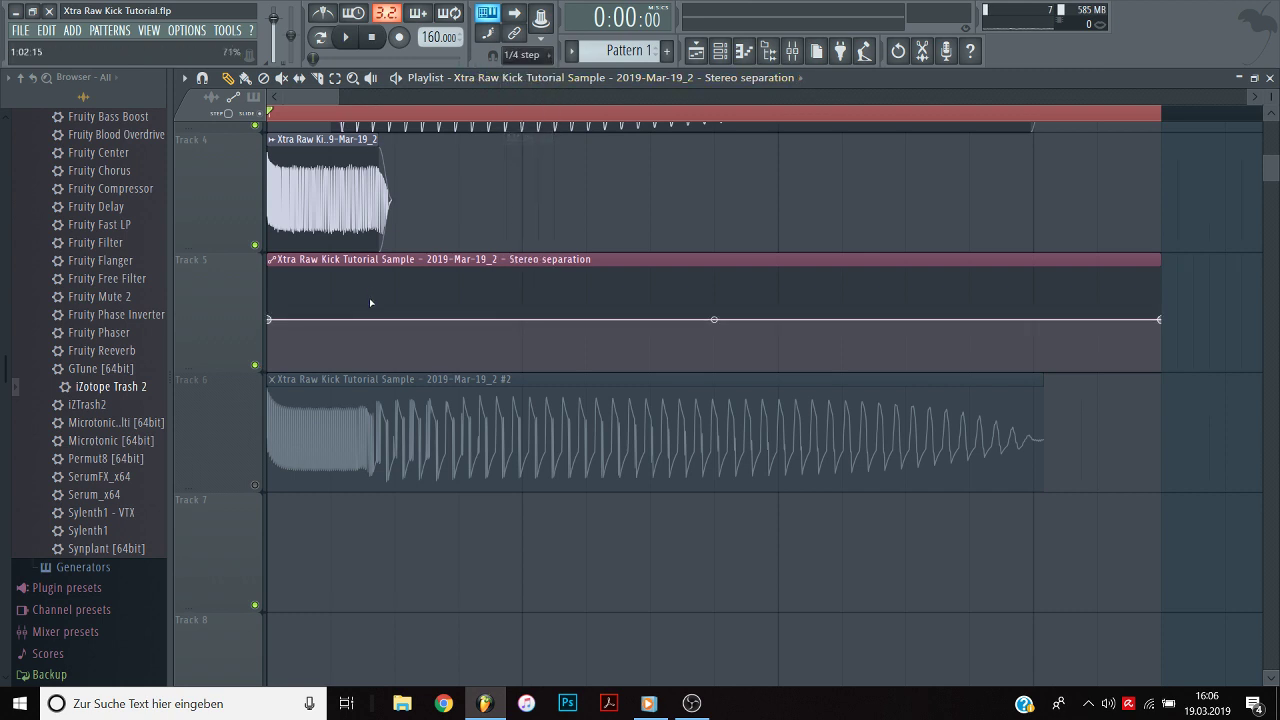
right_click(272, 320)
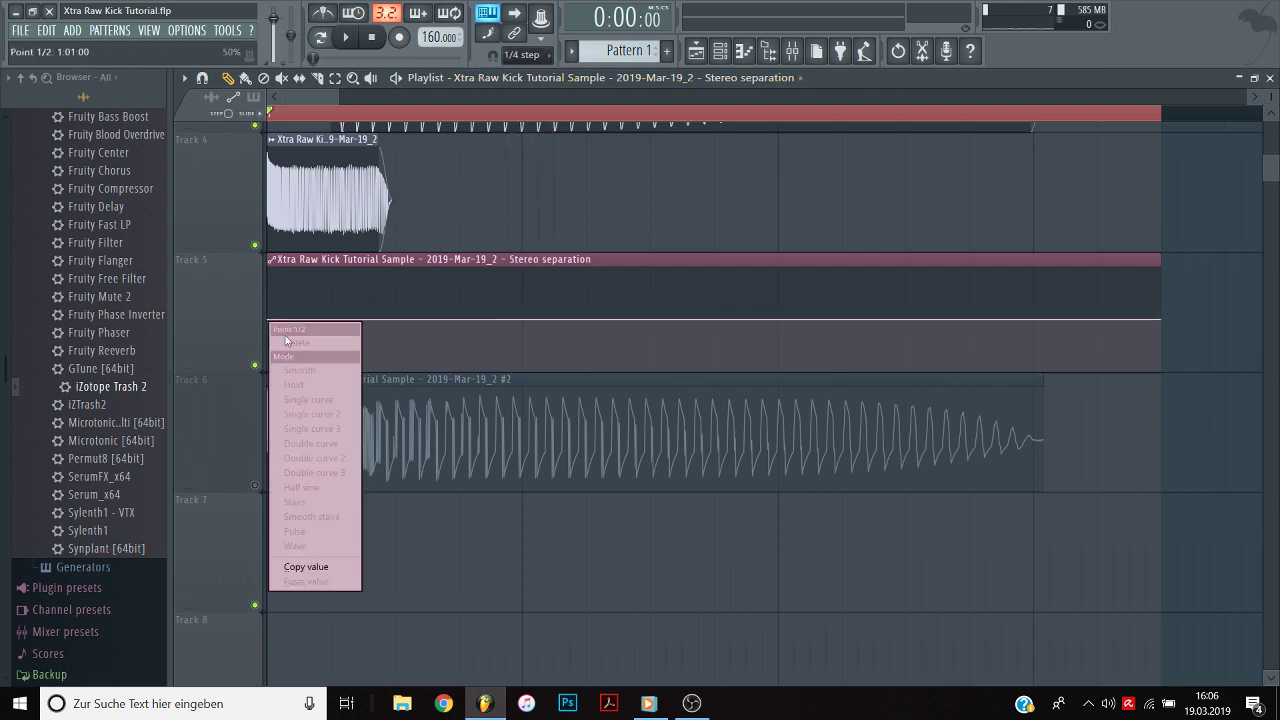
click(336, 565)
right_click(380, 321)
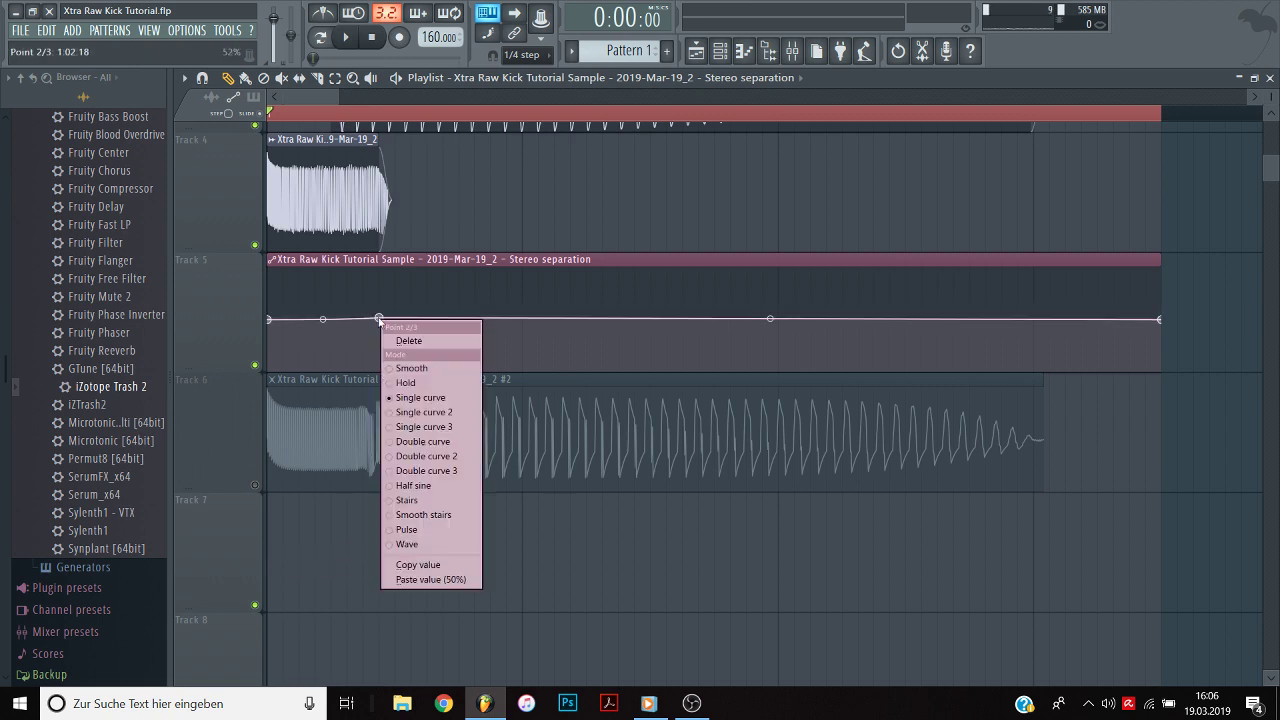
click(432, 578)
Curve the stereo separation from near maximum to about 69% at the punch's end and 50% at 1:05:00, and audition it.
drag(272, 320, 326, 266)
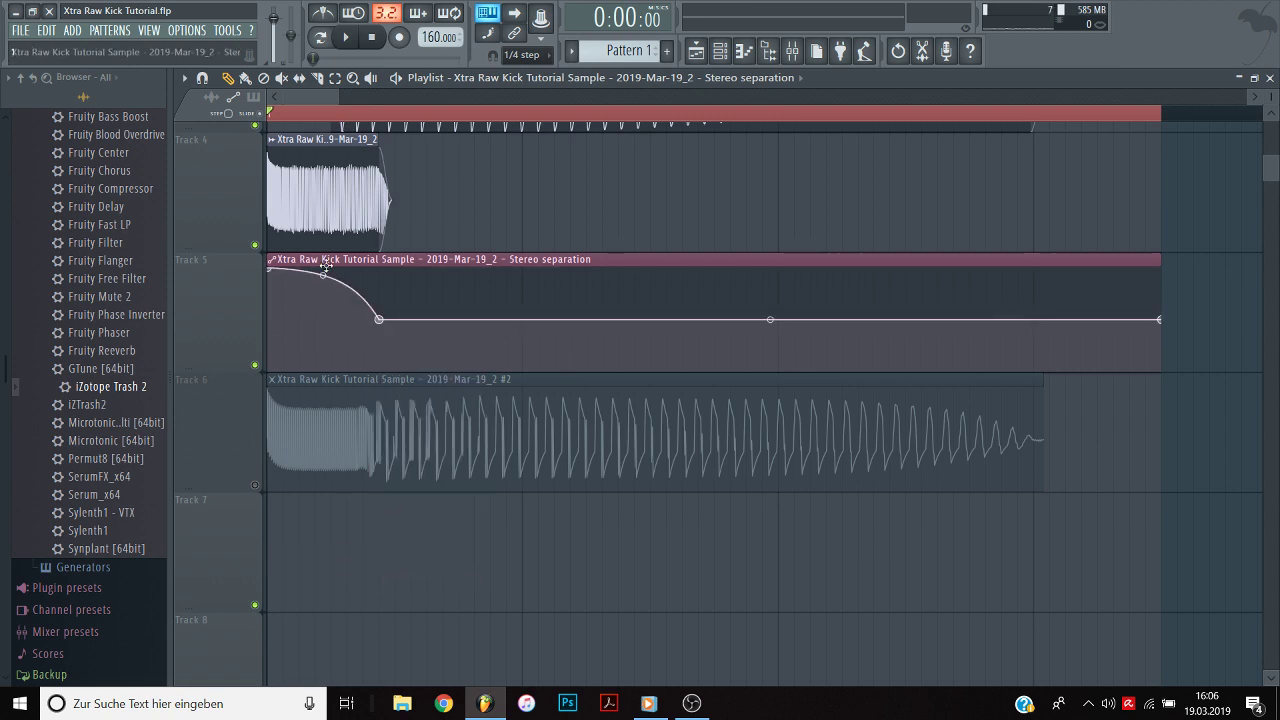
drag(380, 320, 379, 300)
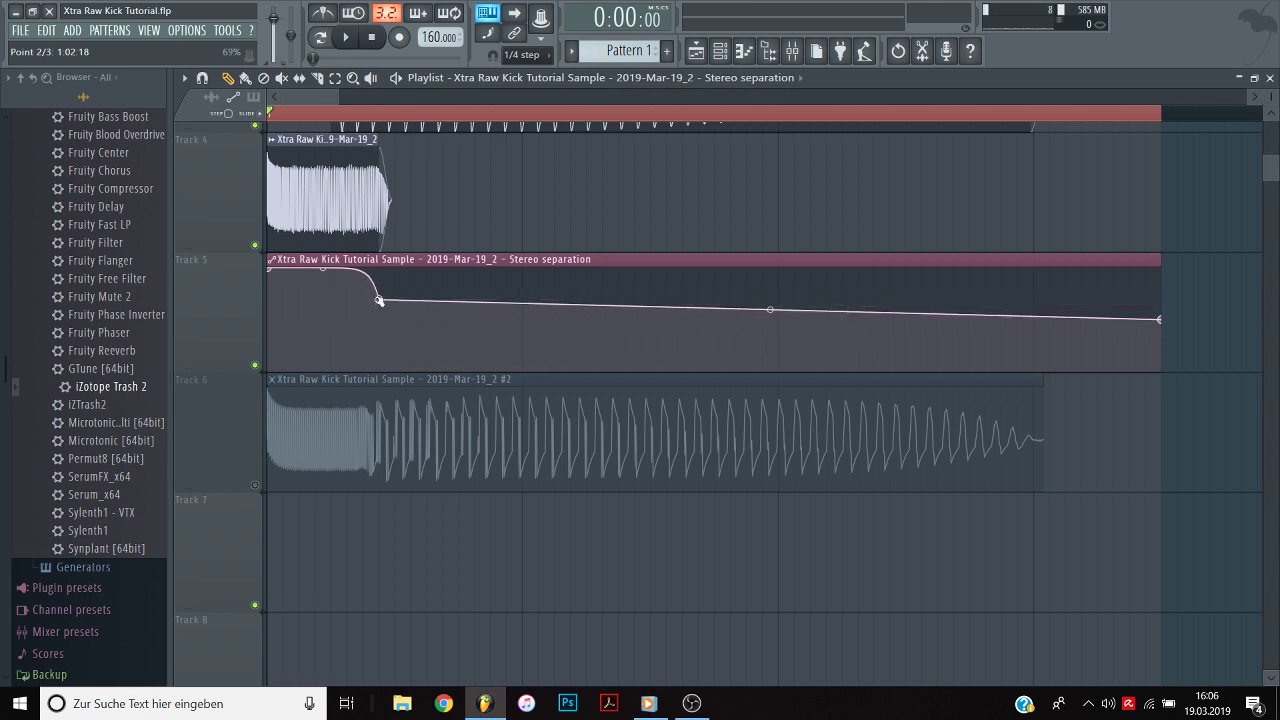
right_click(521, 322)
right_click(523, 324)
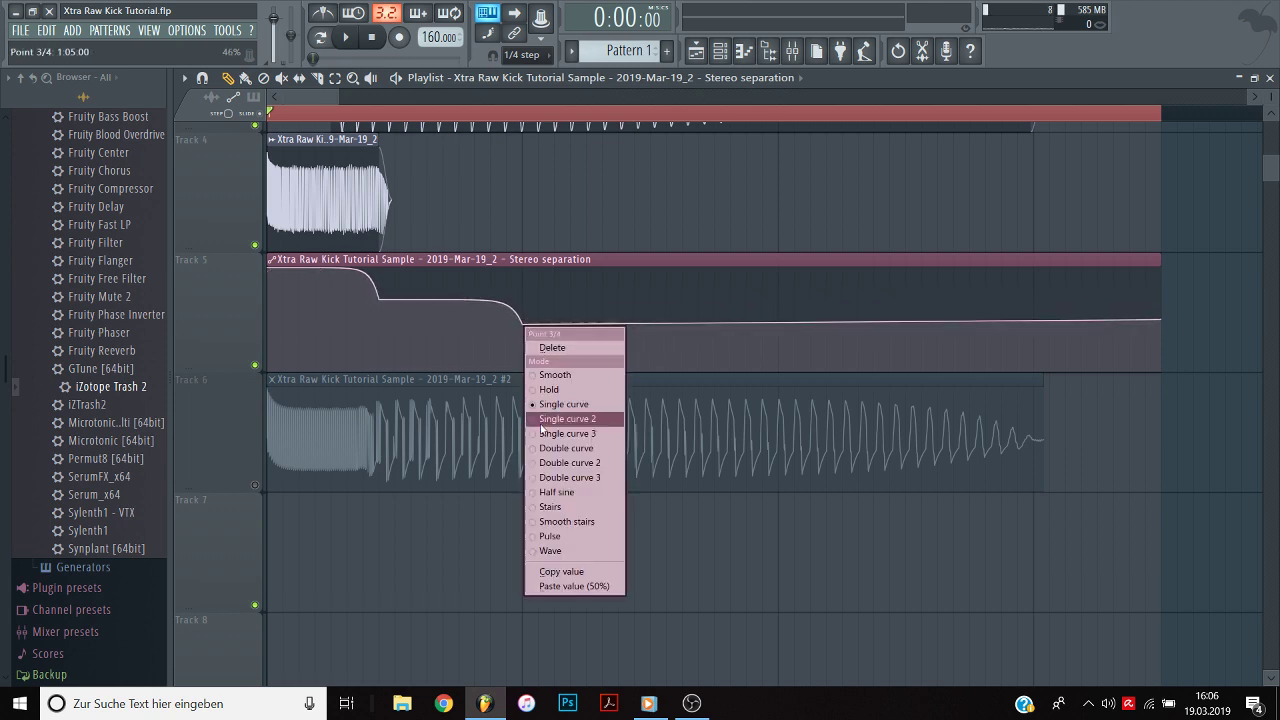
click(572, 586)
key(space)
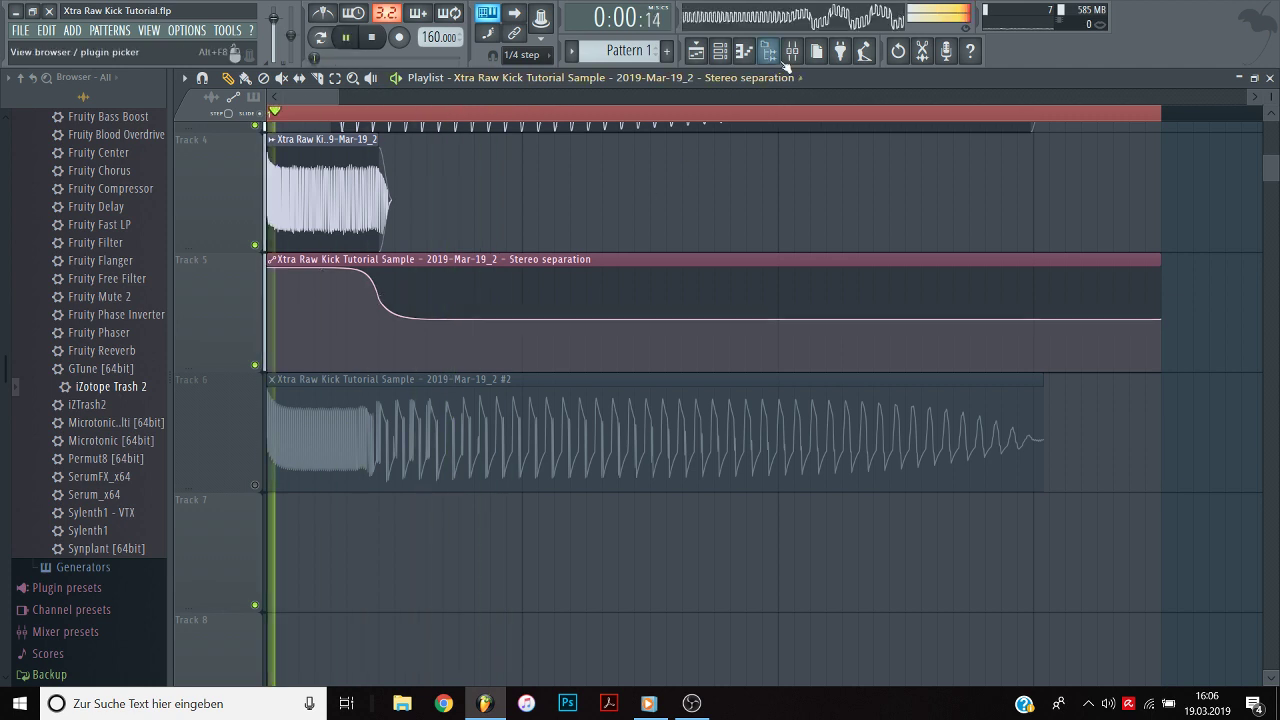
key(space)
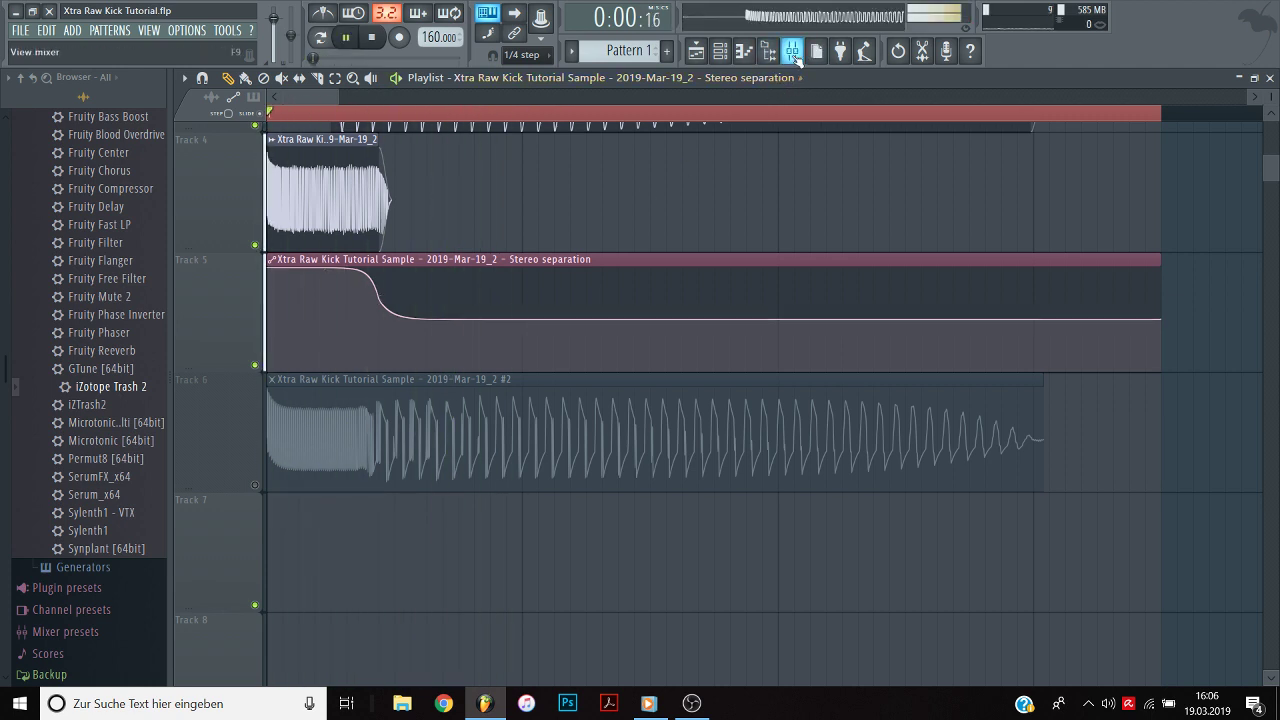
Try a lower level on insert 6, restore it, and lower insert 7's fader instead while auditioning the balance.
click(792, 51)
key(space)
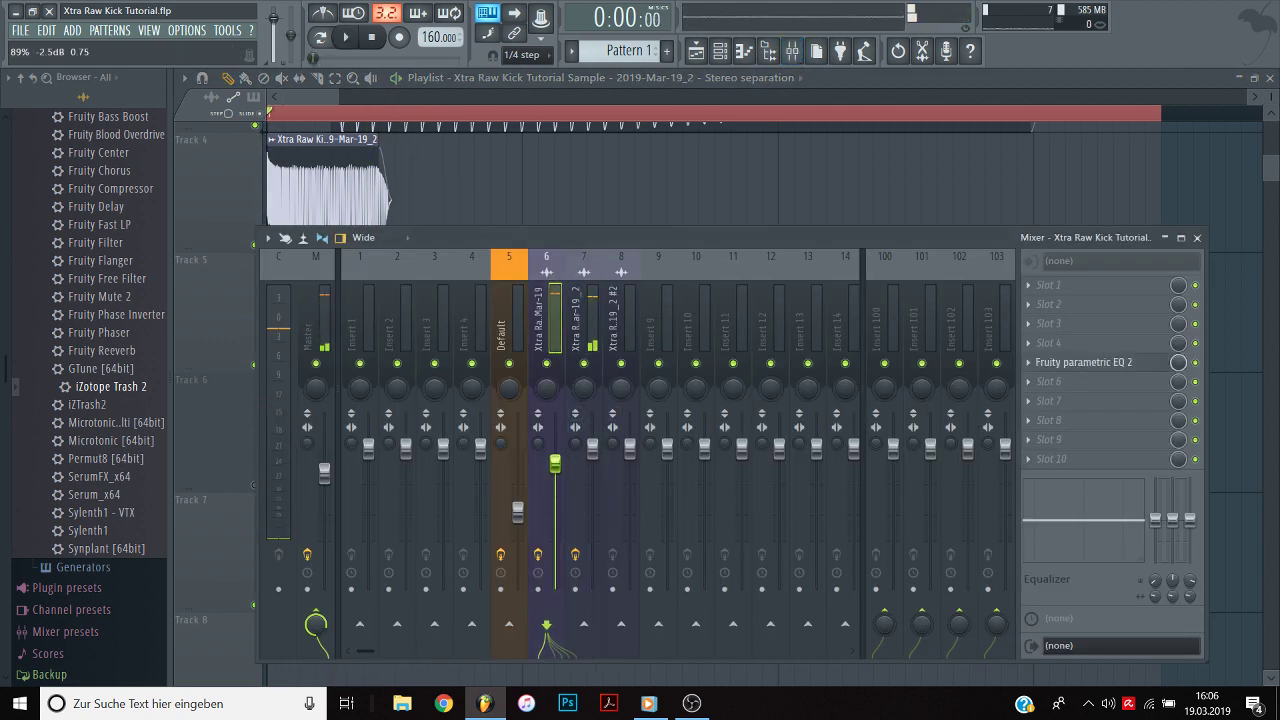
key(space)
drag(561, 476, 563, 490)
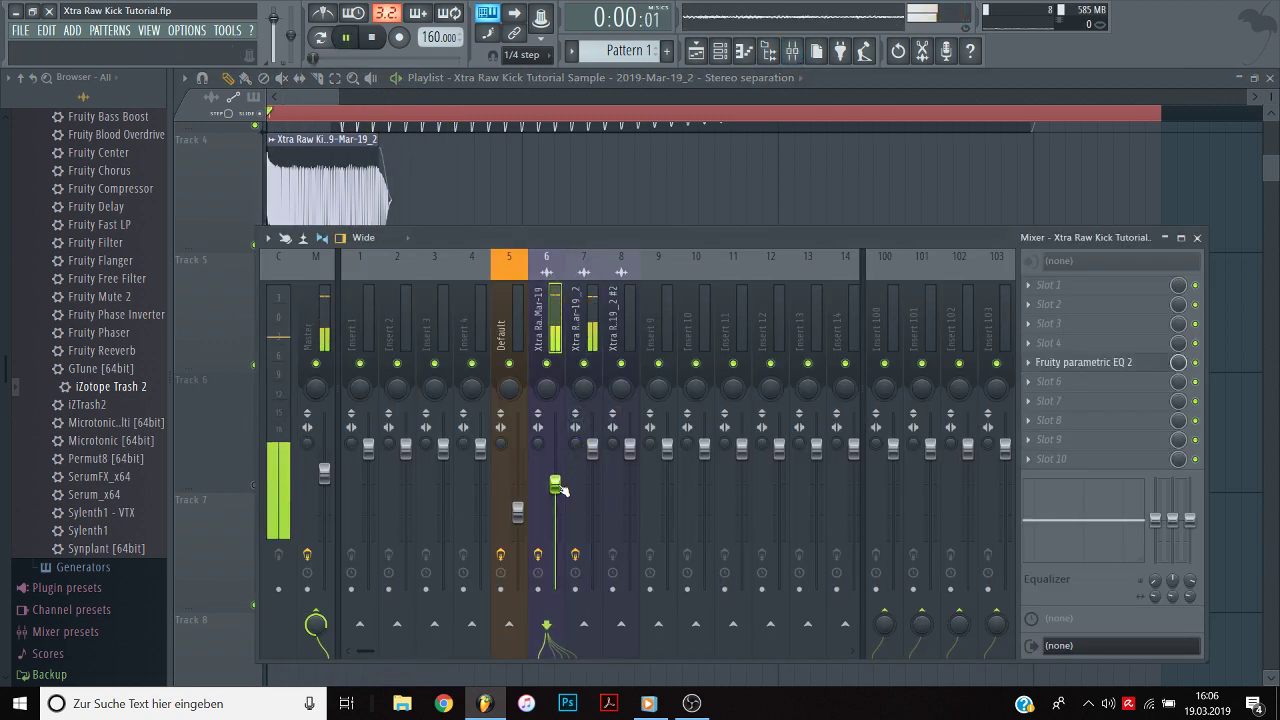
drag(557, 536, 595, 476)
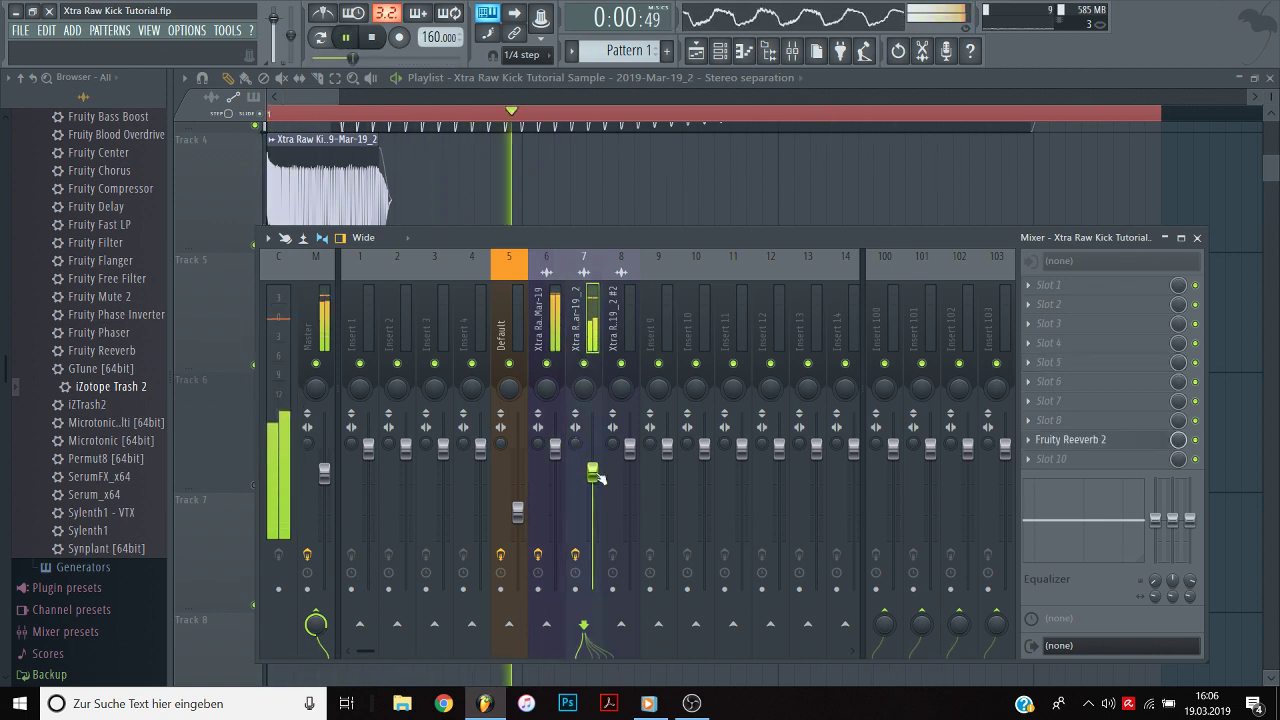
click(545, 350)
key(space)
Lower the band 7 low-pass cutoff in insert 6's Fruity Parametric EQ 2 to about 134 Hz while auditioning.
click(1106, 368)
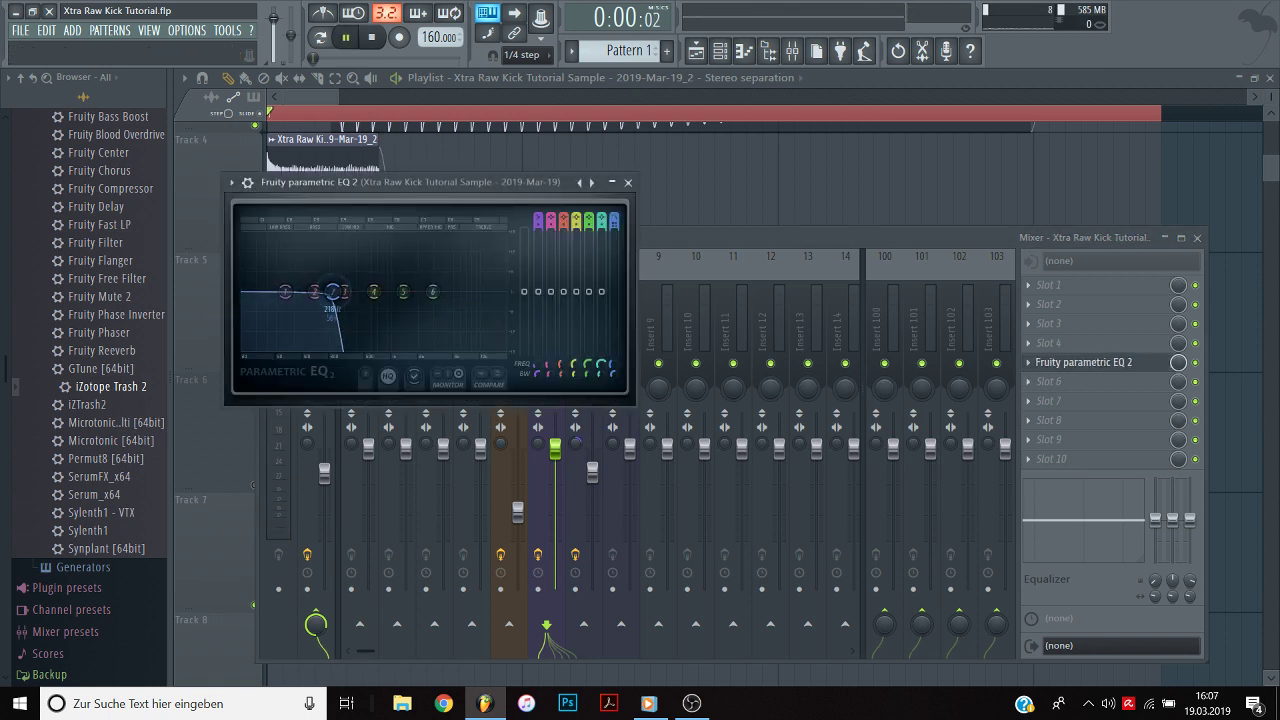
drag(333, 292, 305, 291)
key(space)
key(space)
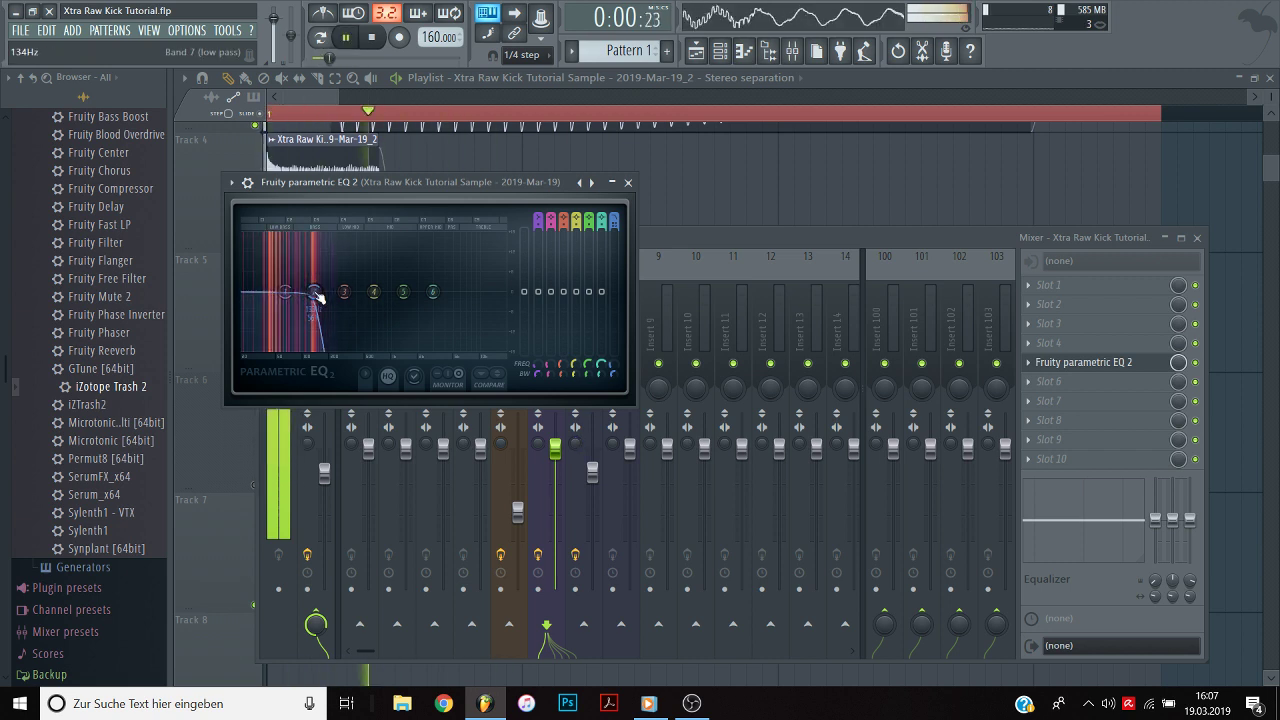
click(628, 182)
key(space)
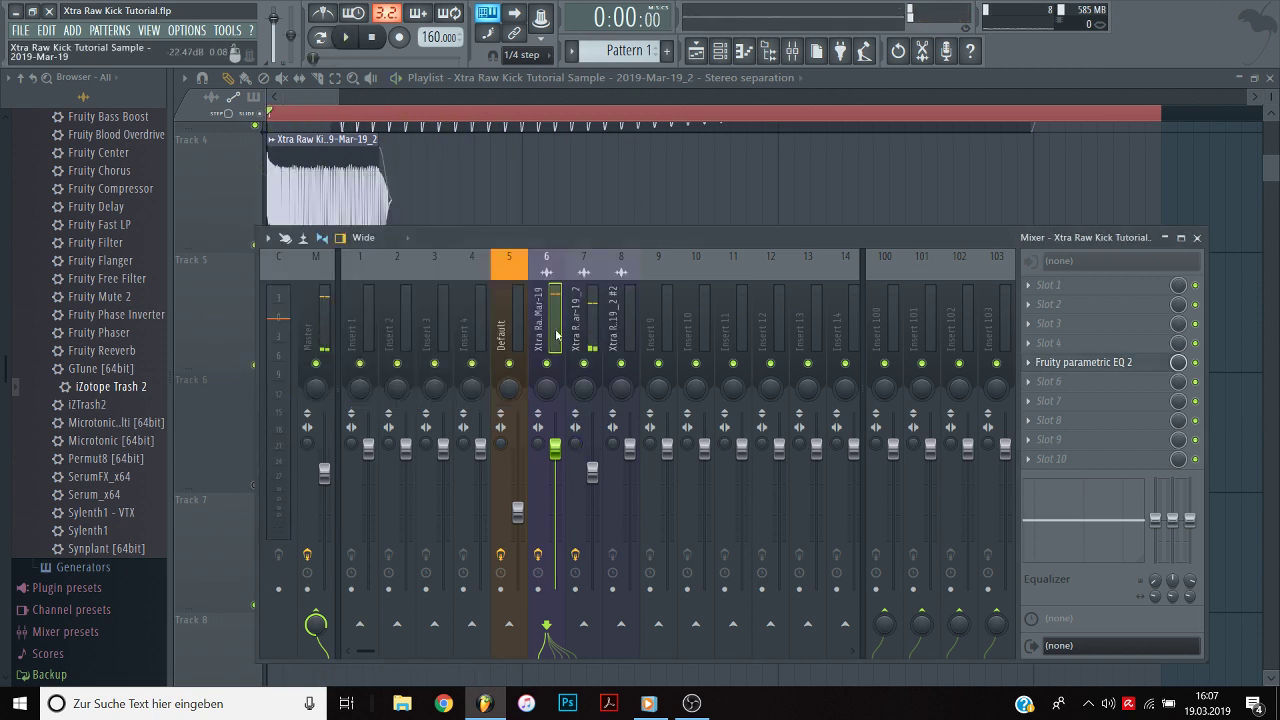
Solo inserts 6 and 7 in turn to compare tail and punch, and audition both together.
key(space)
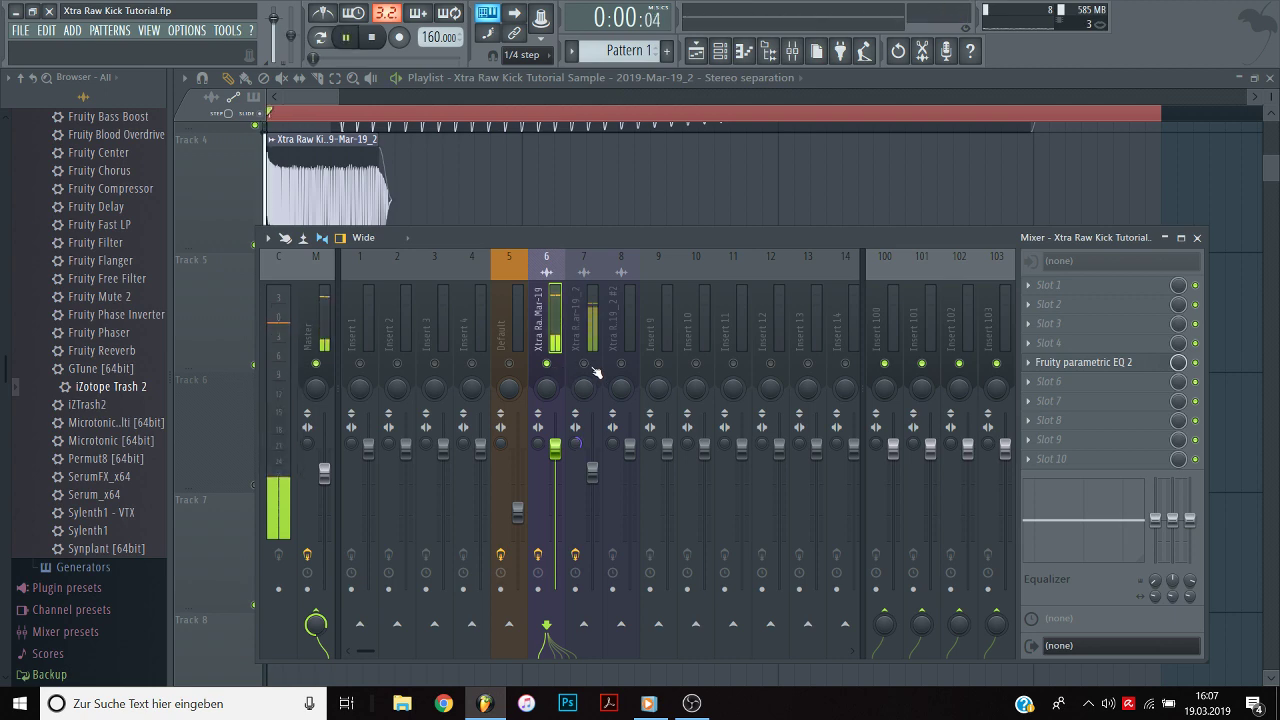
right_click(584, 363)
key(space)
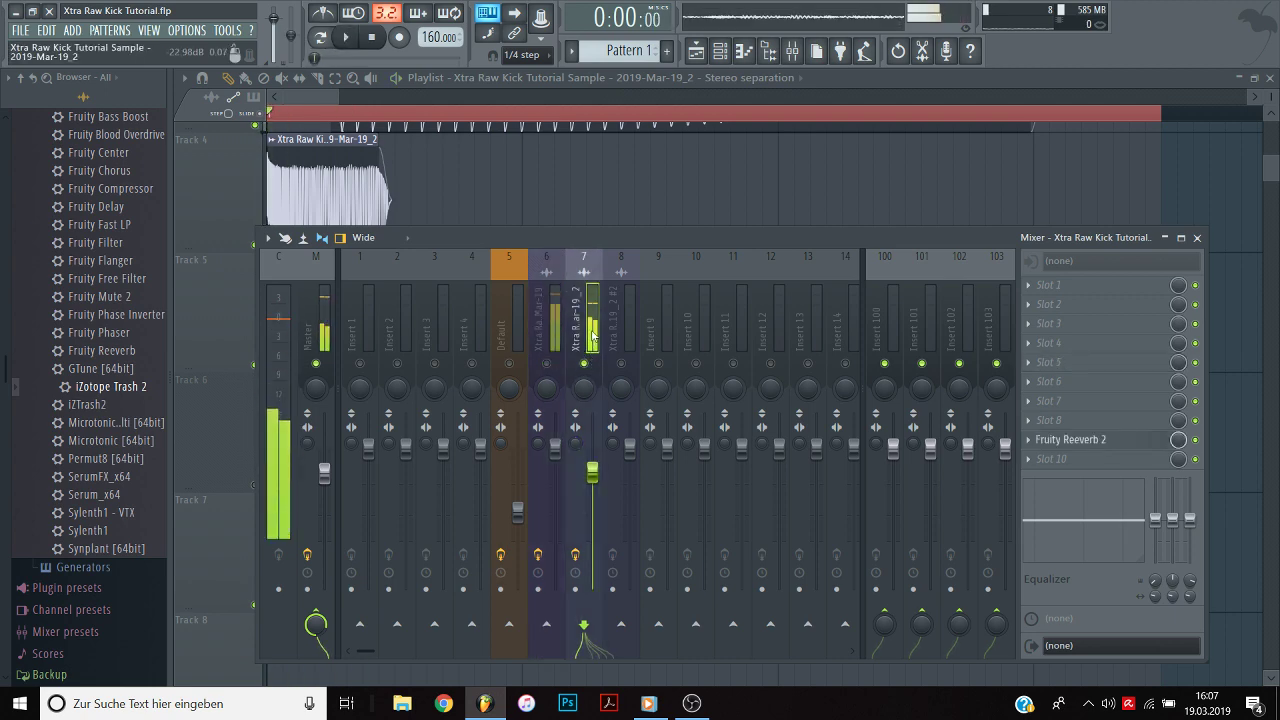
right_click(585, 364)
key(space)
key(space)
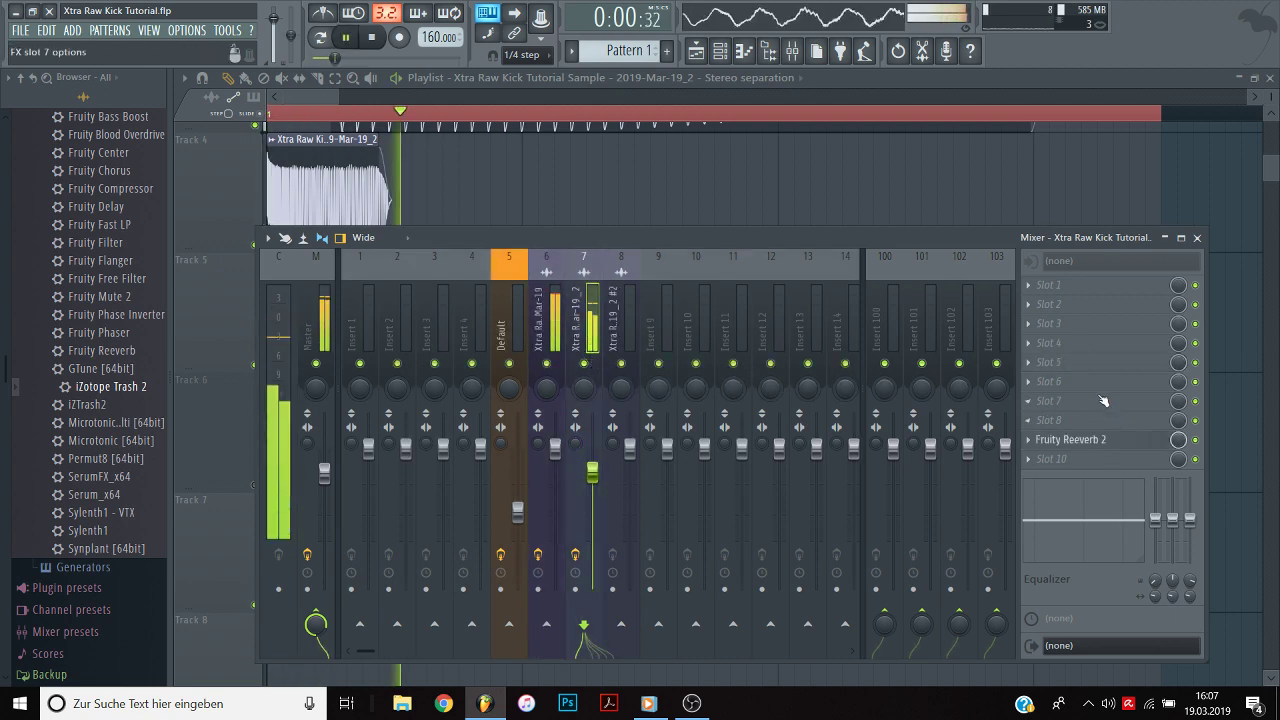
Load iZotope Trash 2 into slot 5 of insert 7, dismiss its preset manager and bypass its Trash module.
key(F8)
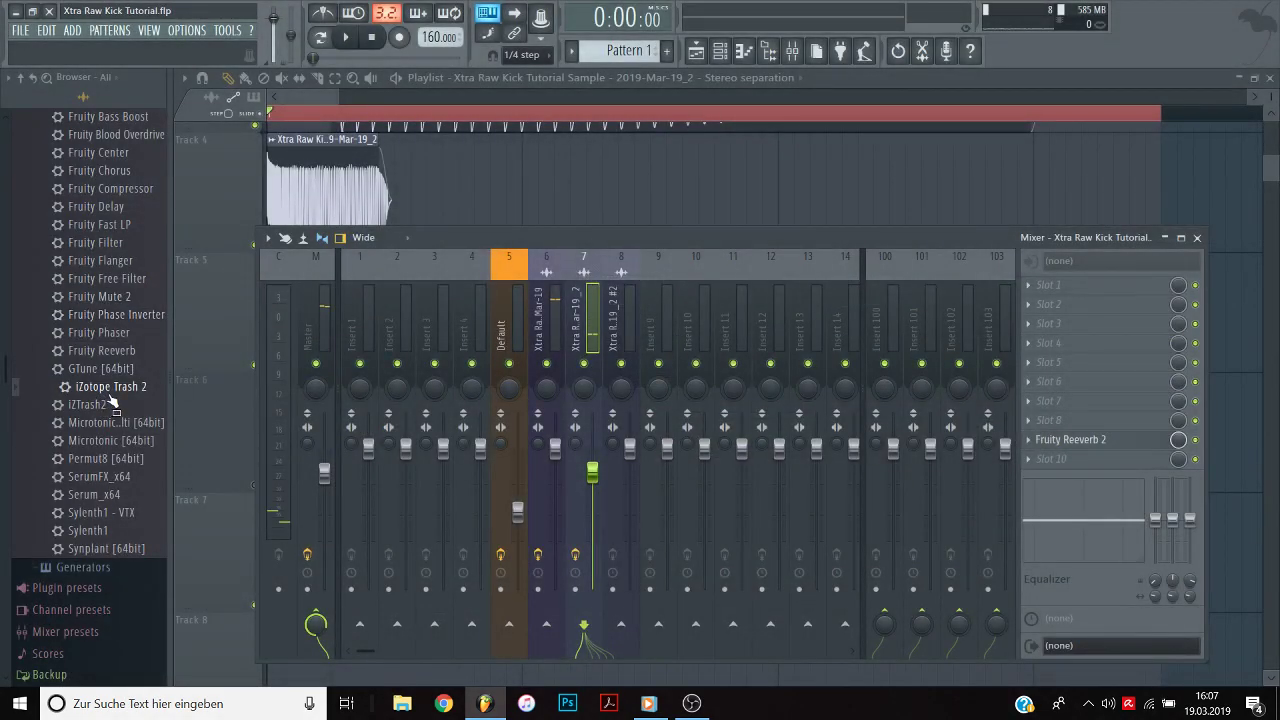
drag(1062, 367, 1060, 366)
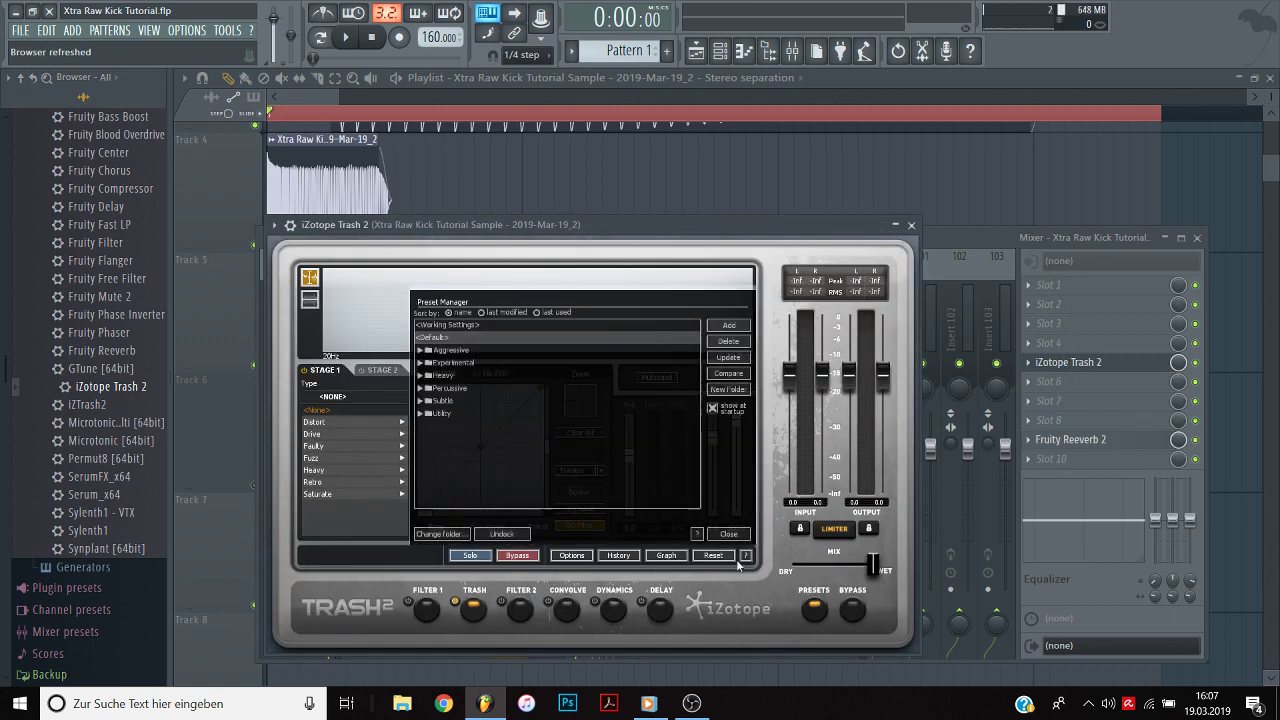
click(453, 603)
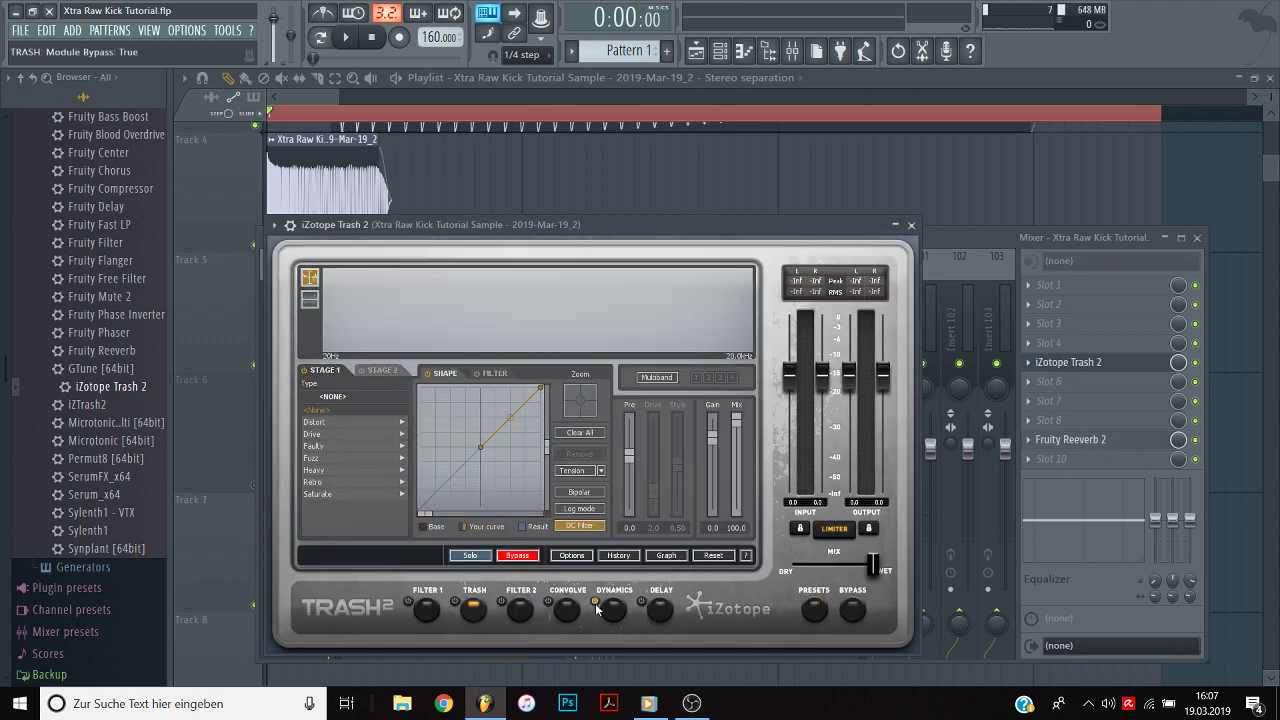
Enable Trash 2's Dynamics module and set the compressor to a 1.6:1 ratio with a threshold around -20.4 while auditioning.
click(595, 602)
key(space)
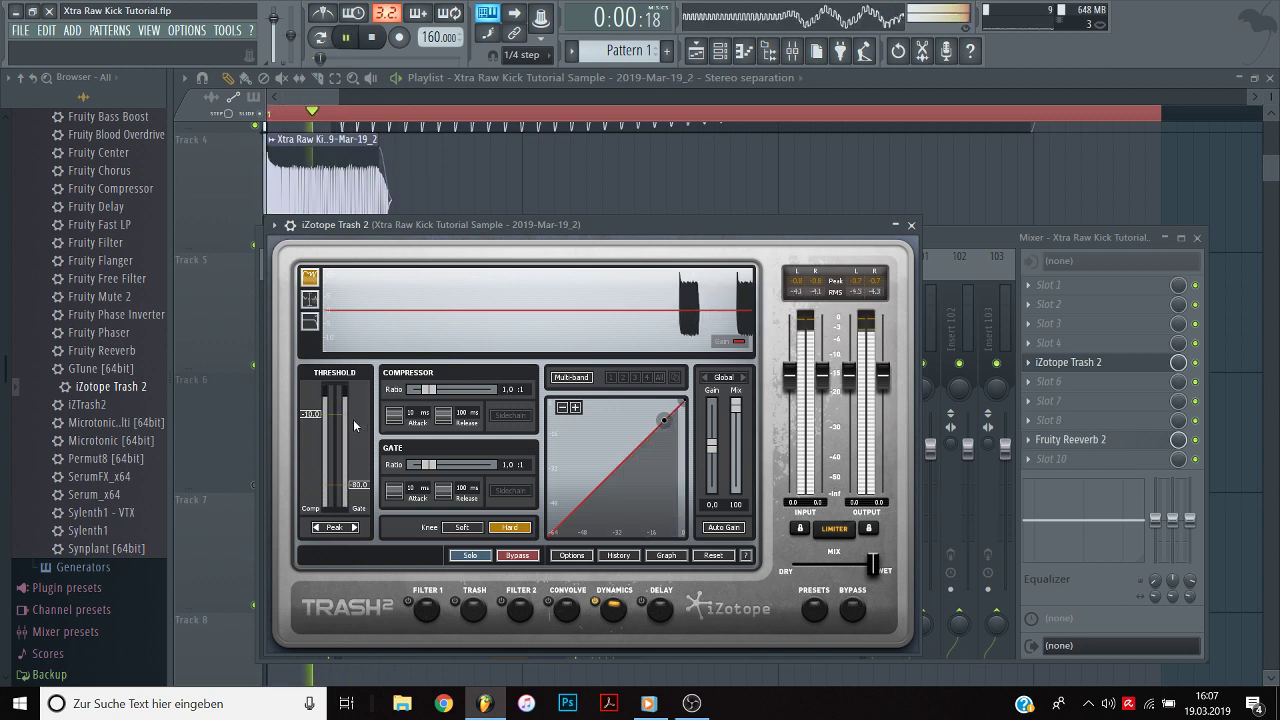
key(space)
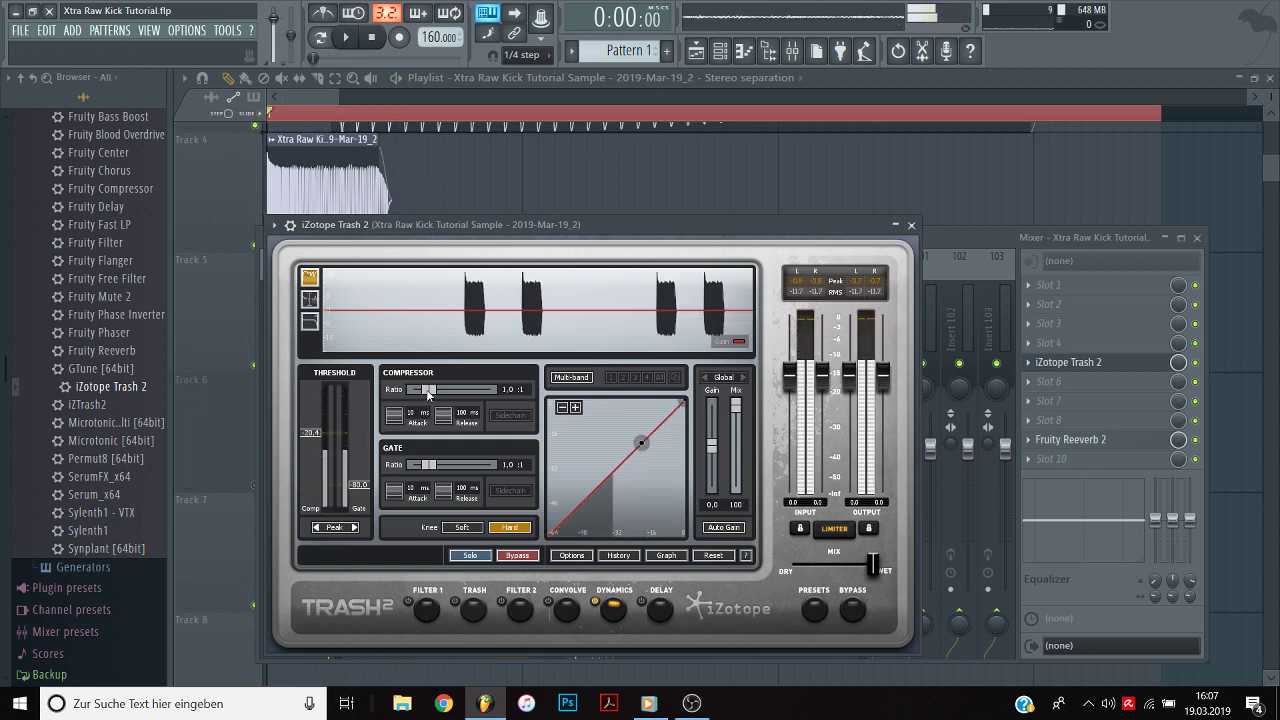
mouse_move(428, 389)
mouse_down()
mouse_move(462, 392)
mouse_move(435, 400)
mouse_up()
key(space)
key(space)
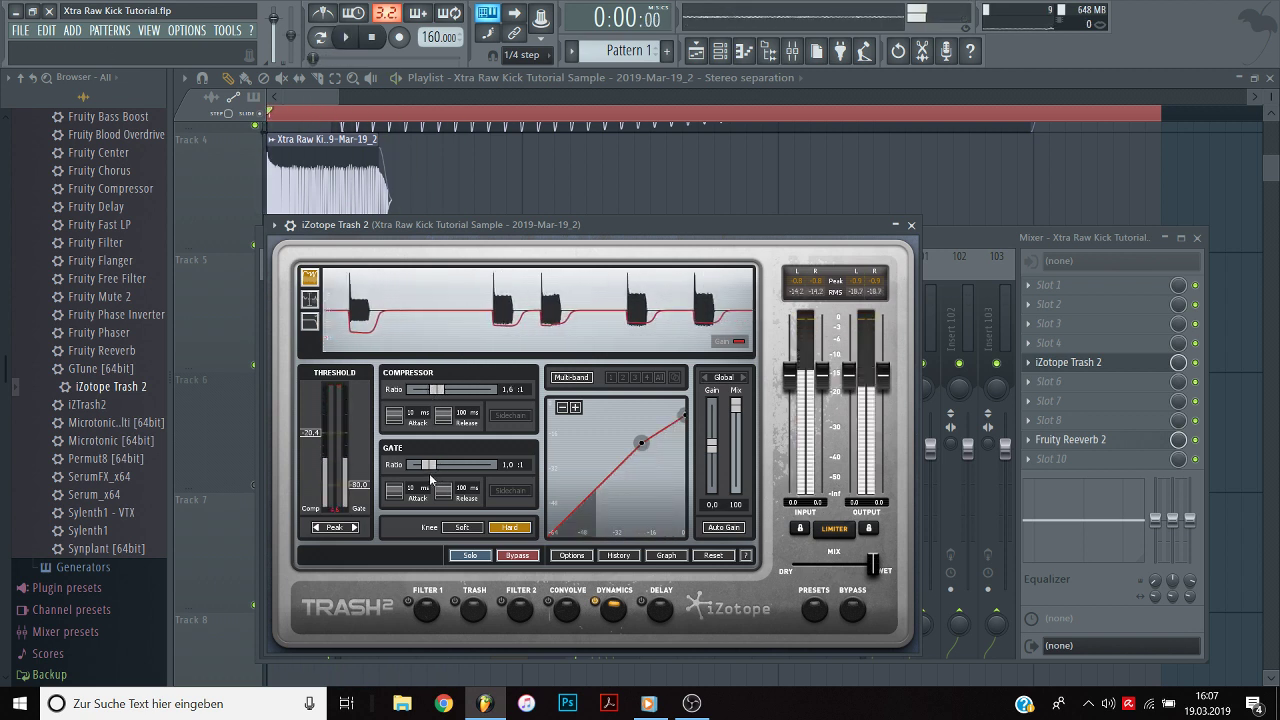
Set the Dynamics gate ratio to 4.1:1 and raise the compressor threshold to about -12.7 while auditioning the punch.
drag(428, 465, 418, 466)
key(space)
key(space)
key(space)
drag(313, 433, 315, 419)
key(space)
key(space)
key(space)
key(space)
key(space)
key(space)
key(space)
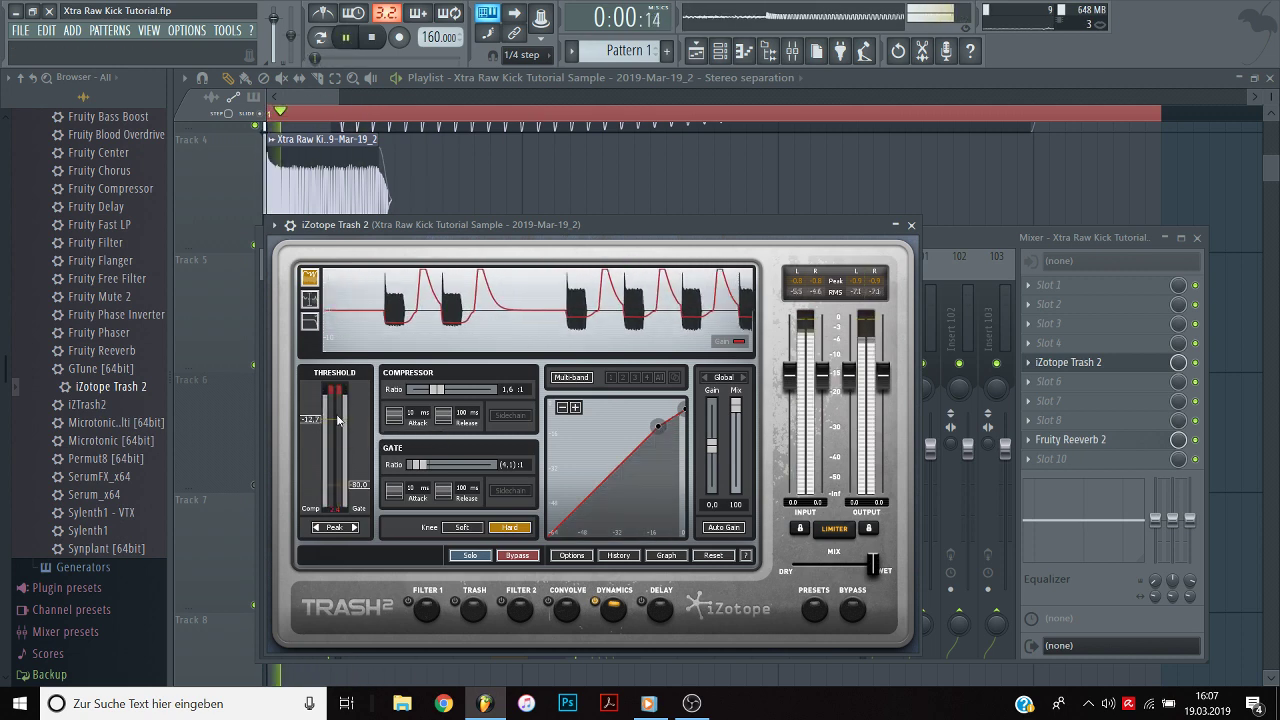
key(space)
Unmute track 6 in the playlist and trim the punch section off the start of its kick clip.
click(1000, 166)
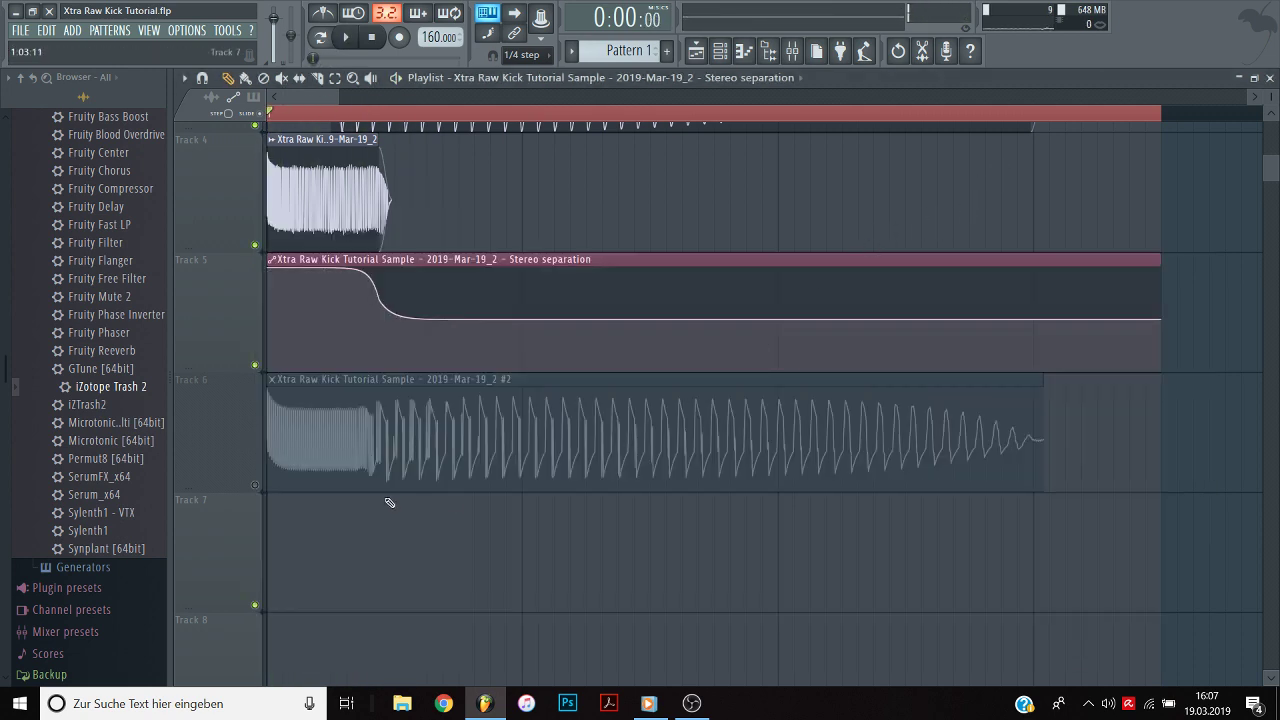
click(255, 485)
drag(269, 433, 380, 442)
Set the track 6 clip's declicking mode to Generic (bleeding) and move its start slightly earlier in the playlist.
double_click(428, 455)
click(431, 461)
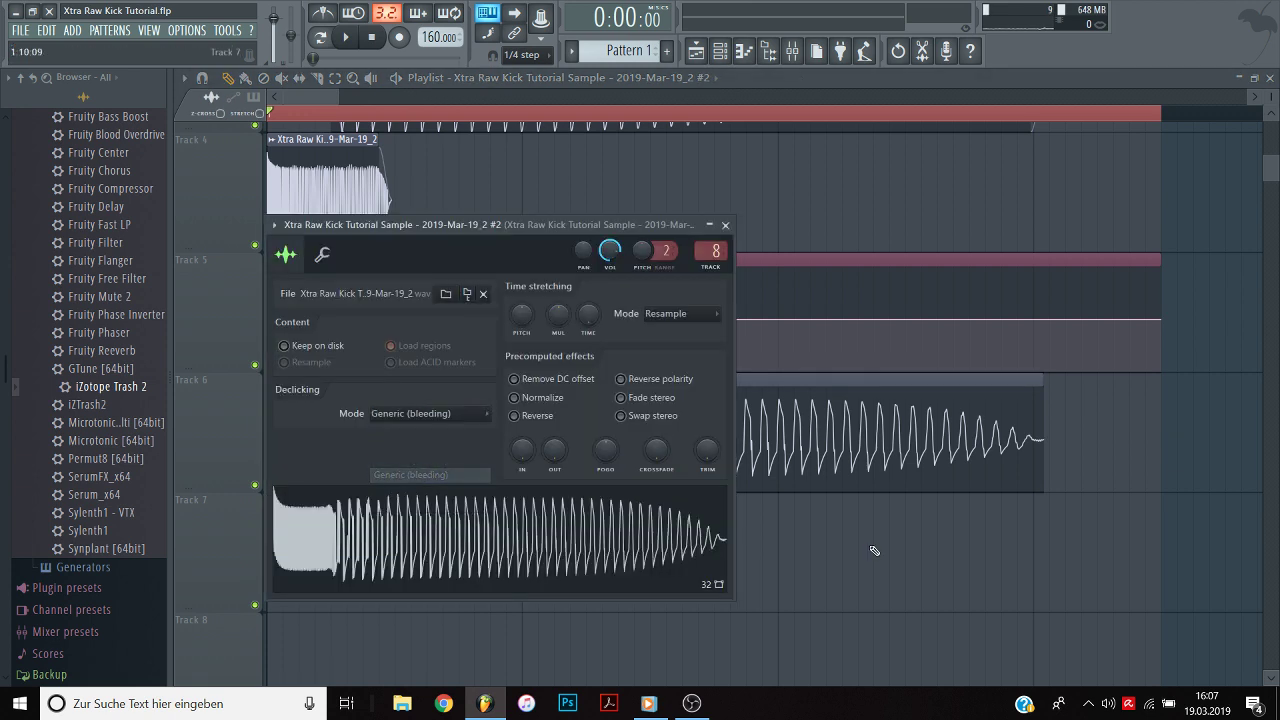
key(Escape)
drag(378, 460, 343, 465)
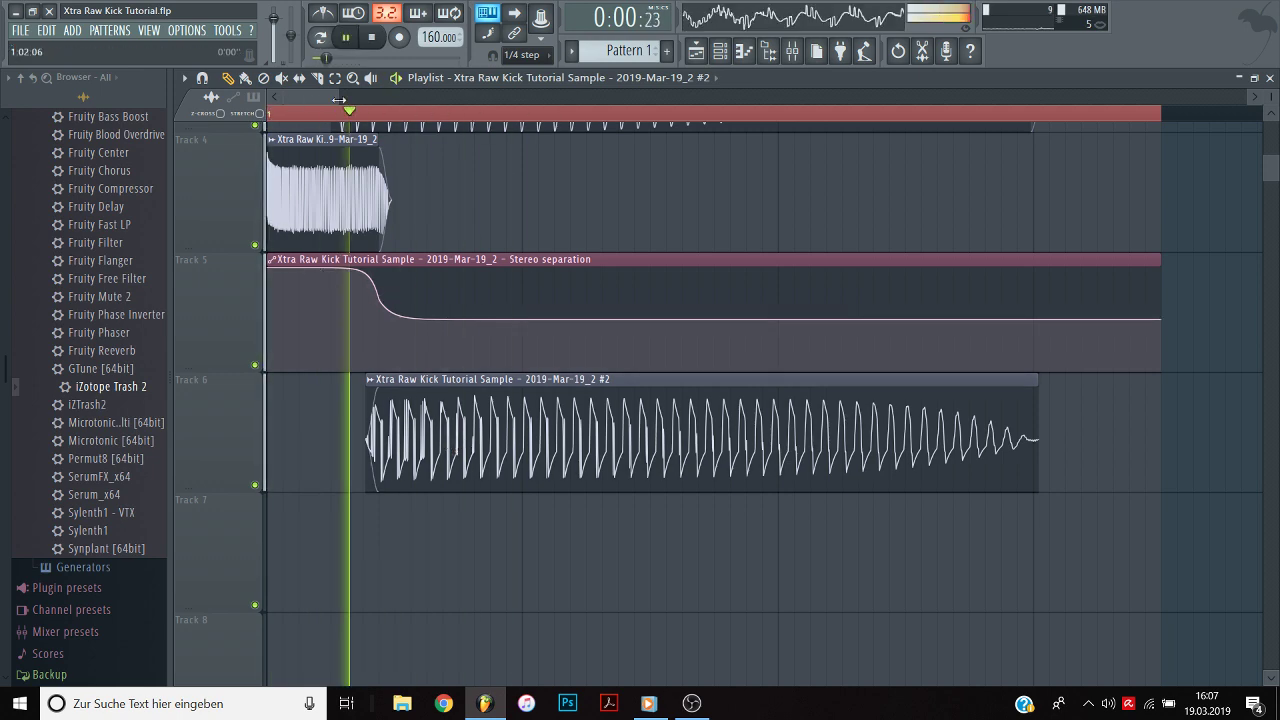
Move the Reeverb 2 wet level automation down to track 6 and place the trimmed kick clip on track 2 above the tail.
drag(340, 98, 308, 100)
scroll(599, 187, up, 3)
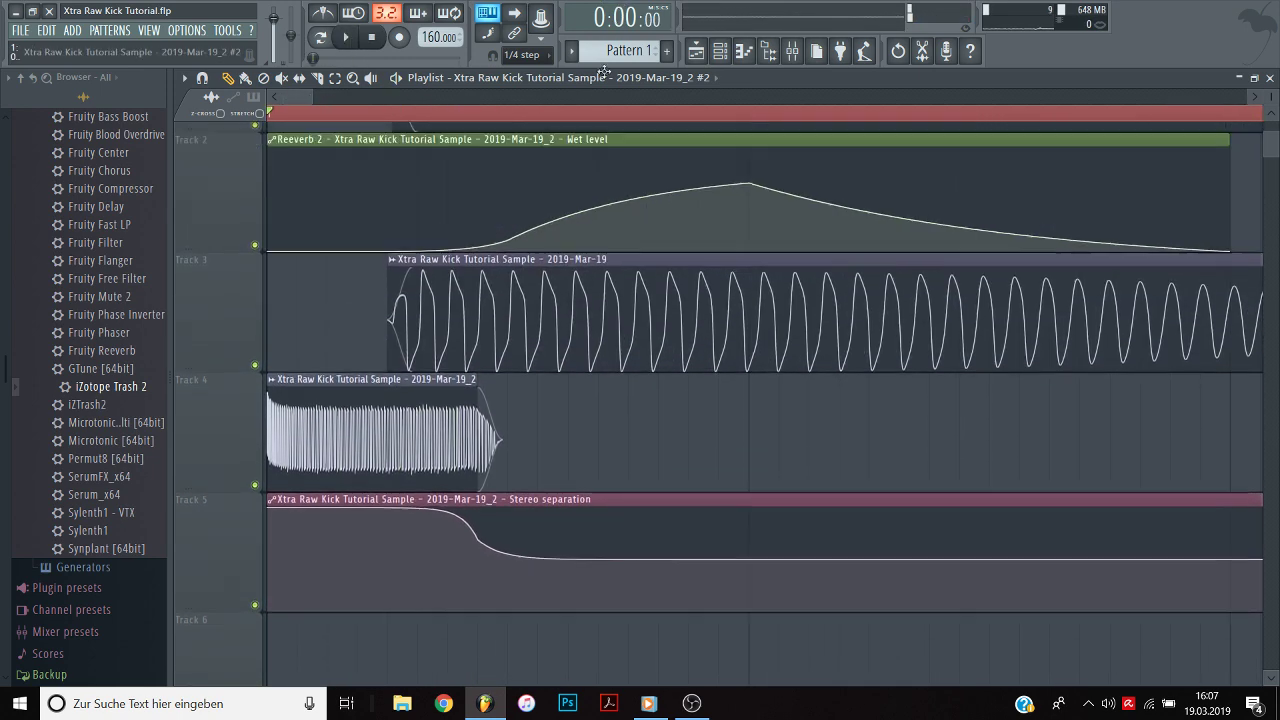
drag(571, 208, 530, 662)
scroll(537, 243, up, 1)
drag(580, 198, 679, 263)
key(space)
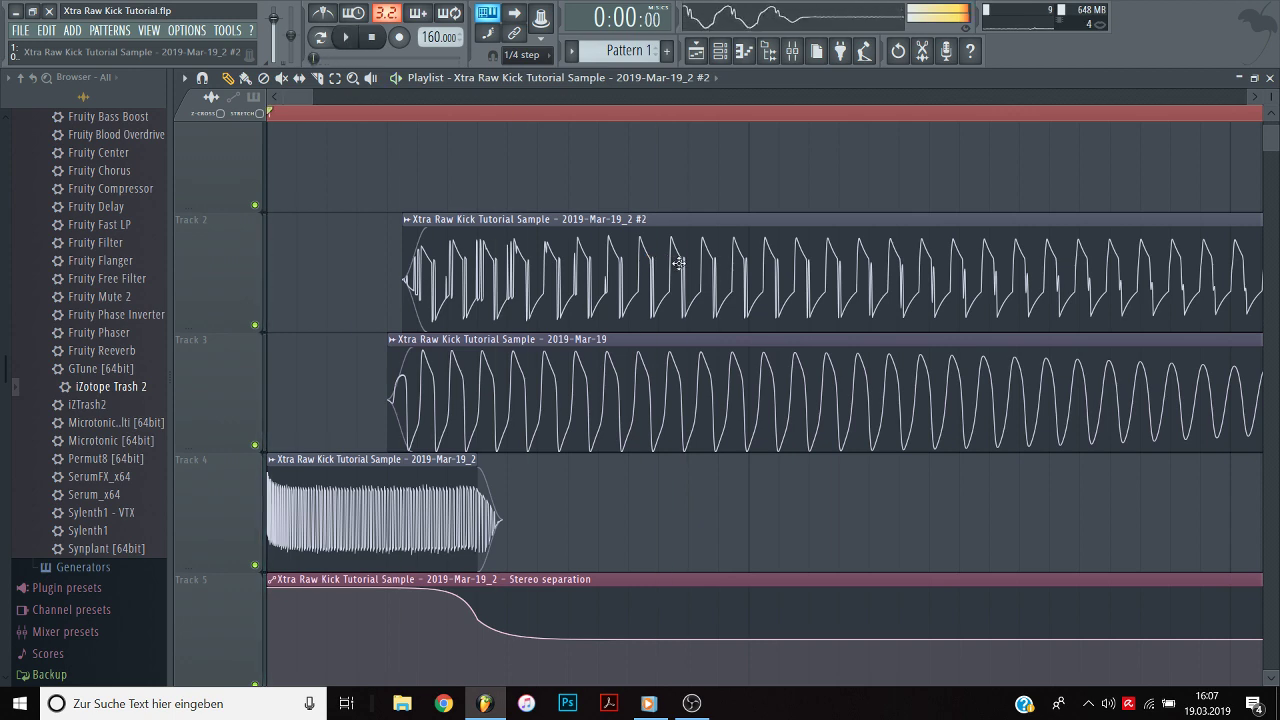
Adjust the start point and position of the track 2 clip against the tail on track 3 while auditioning.
key(space)
drag(438, 300, 473, 300)
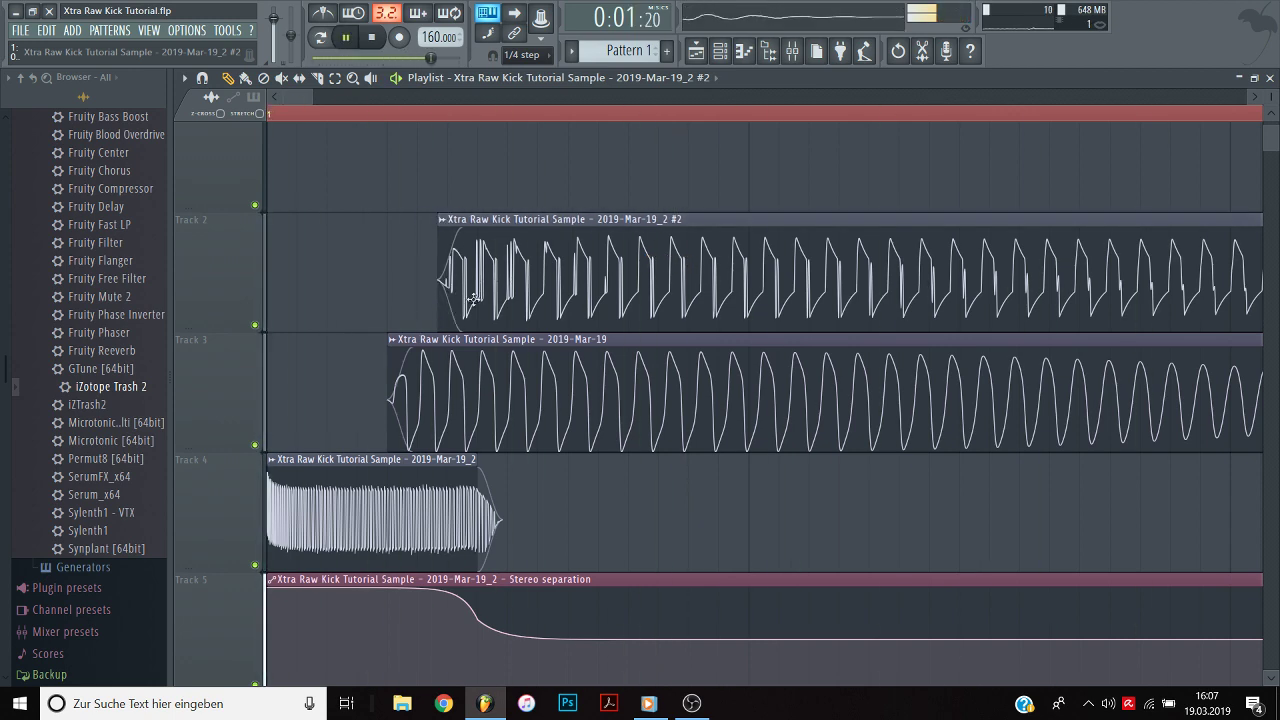
key(space)
key(space)
drag(600, 284, 636, 284)
key(space)
key(space)
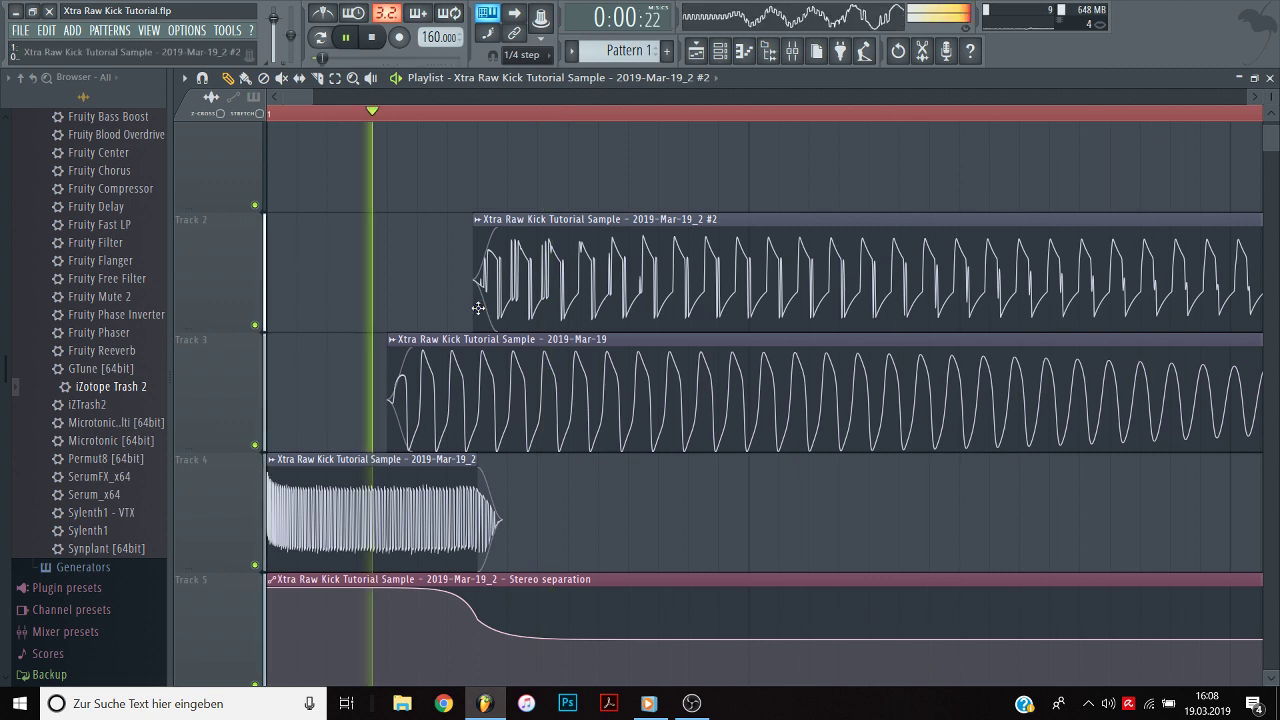
mouse_move(477, 309)
mouse_down()
mouse_move(958, 300)
mouse_move(472, 295)
mouse_up()
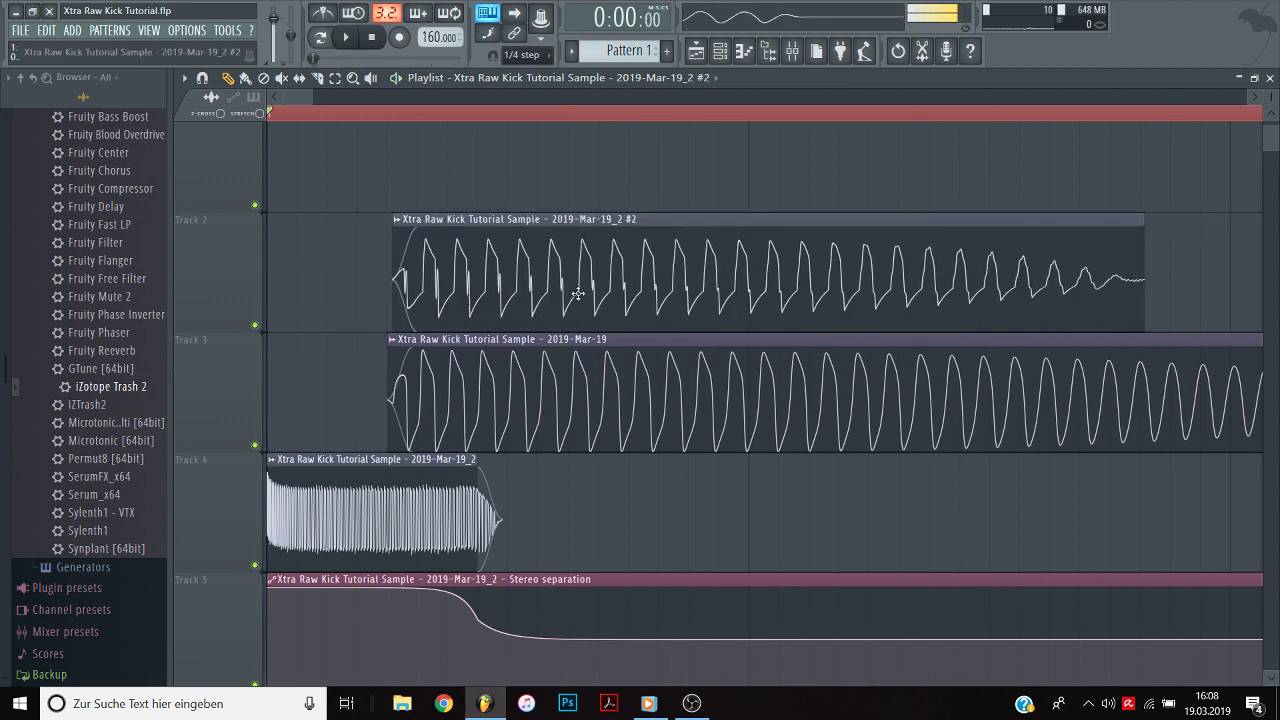
drag(581, 293, 609, 289)
key(space)
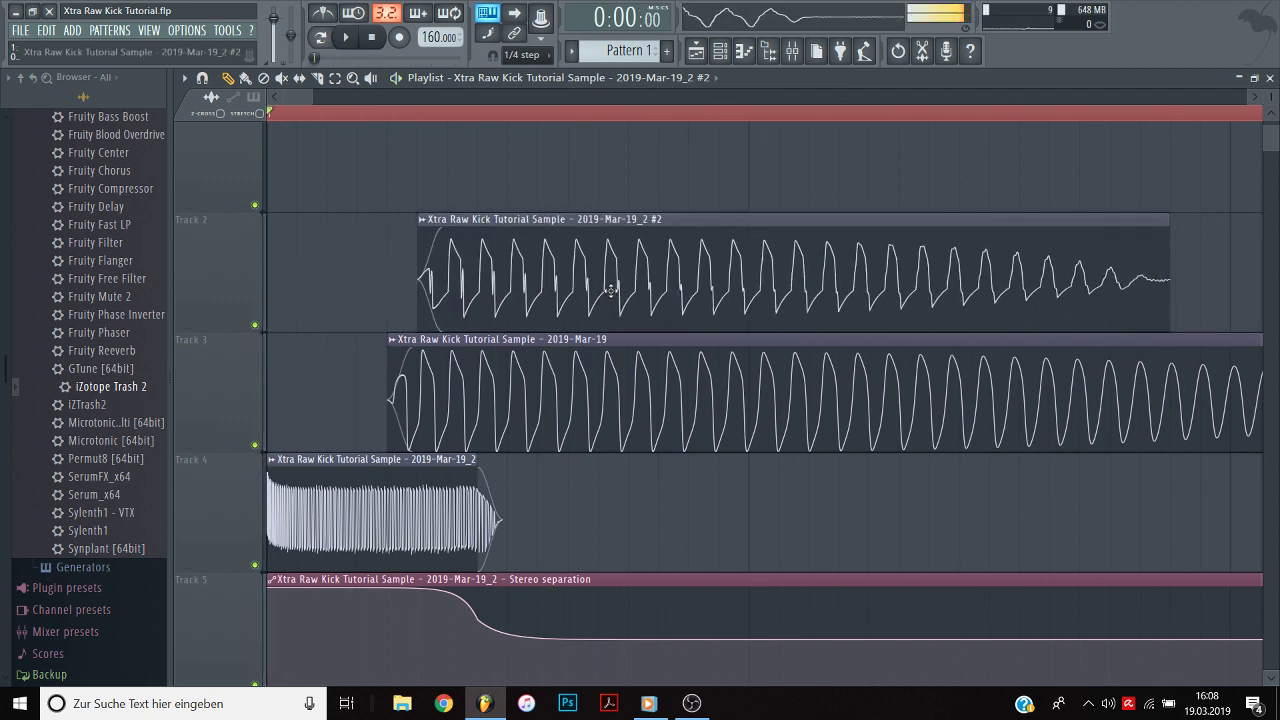
Open the mixer insert of the track 2 clip and solo insert 8 for auditioning.
double_click(609, 289)
double_click(712, 252)
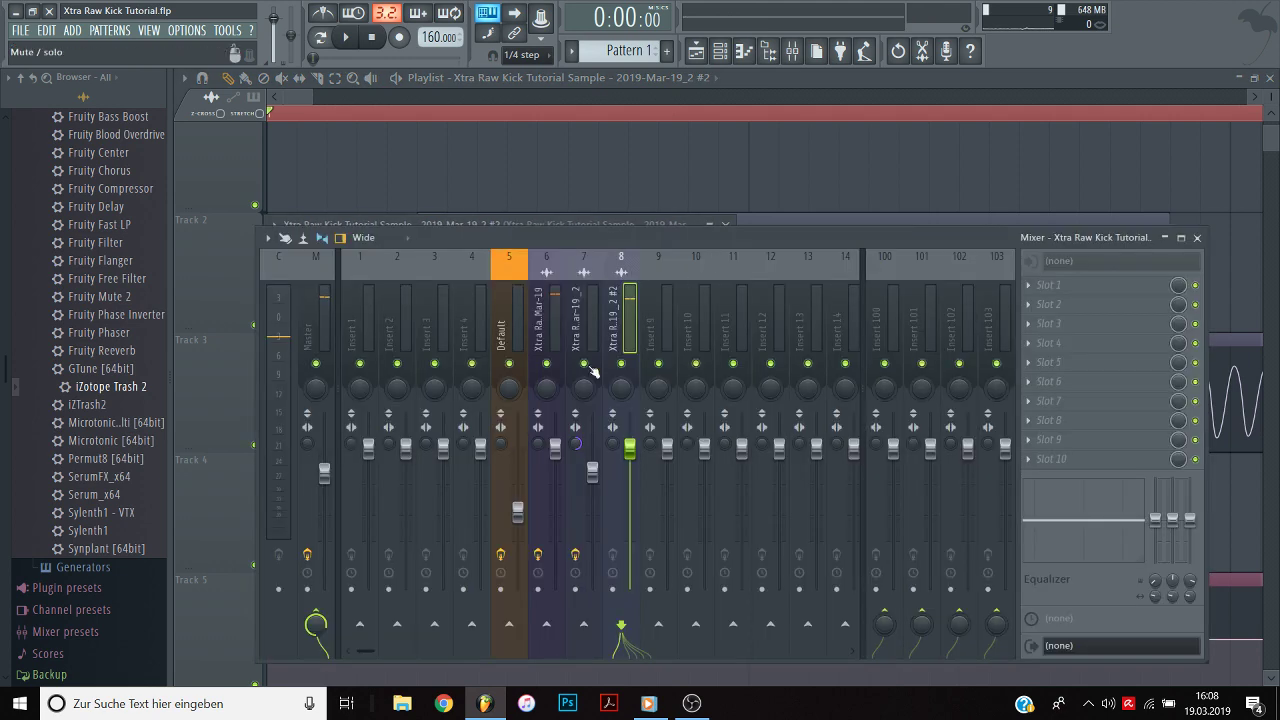
right_click(621, 366)
key(space)
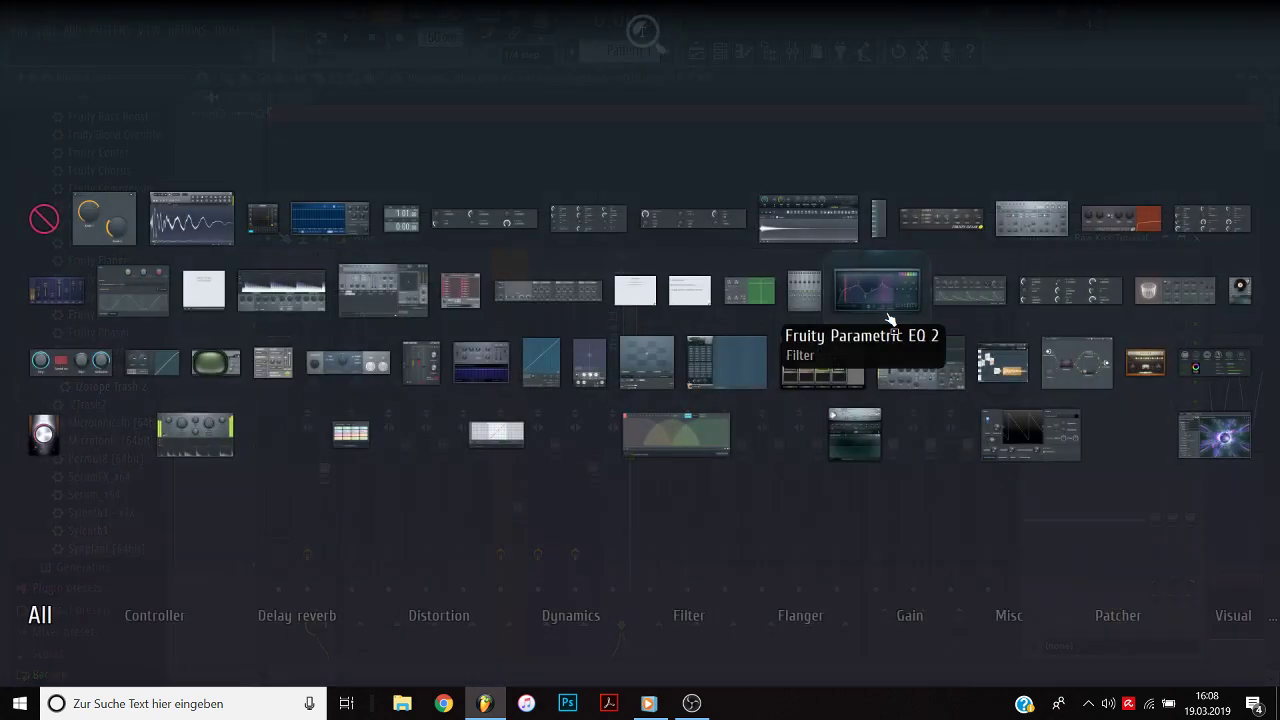
Load Fruity Parametric EQ 2 into slot 5 of insert 8, apply a low-and-high-cut preset and raise its high-pass to about 119 Hz.
click(880, 300)
right_click(664, 269)
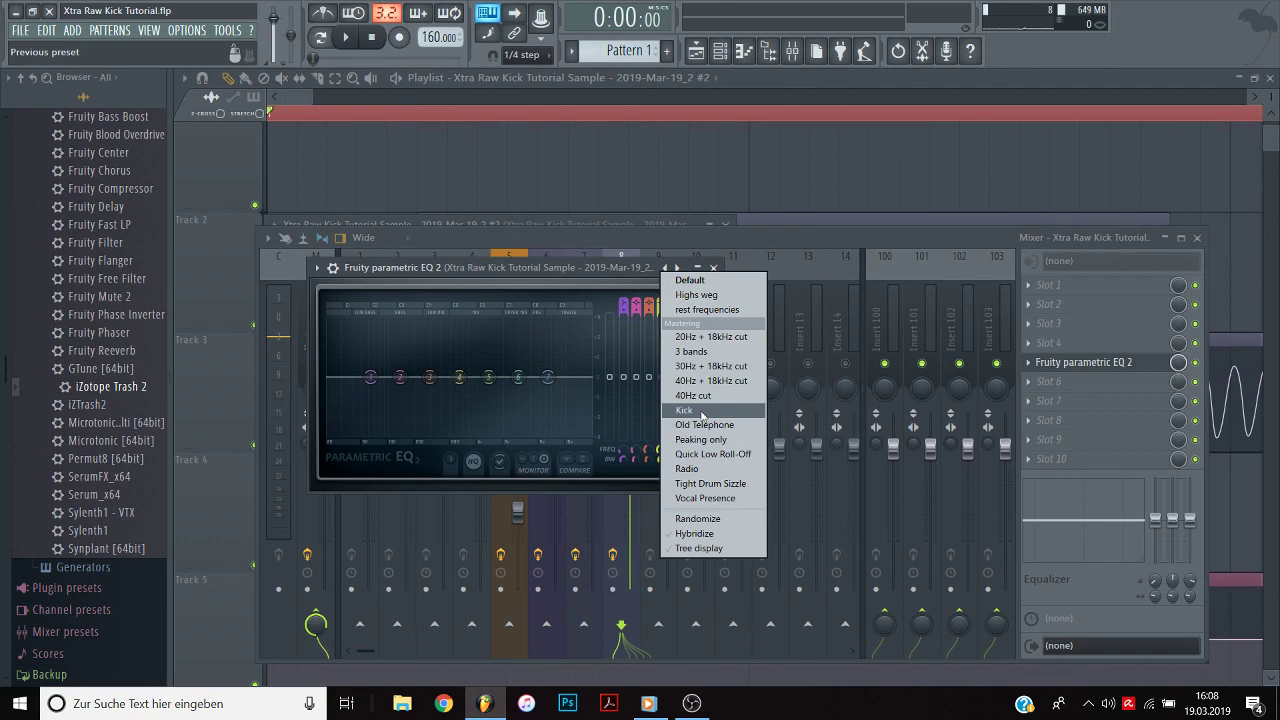
click(716, 354)
key(space)
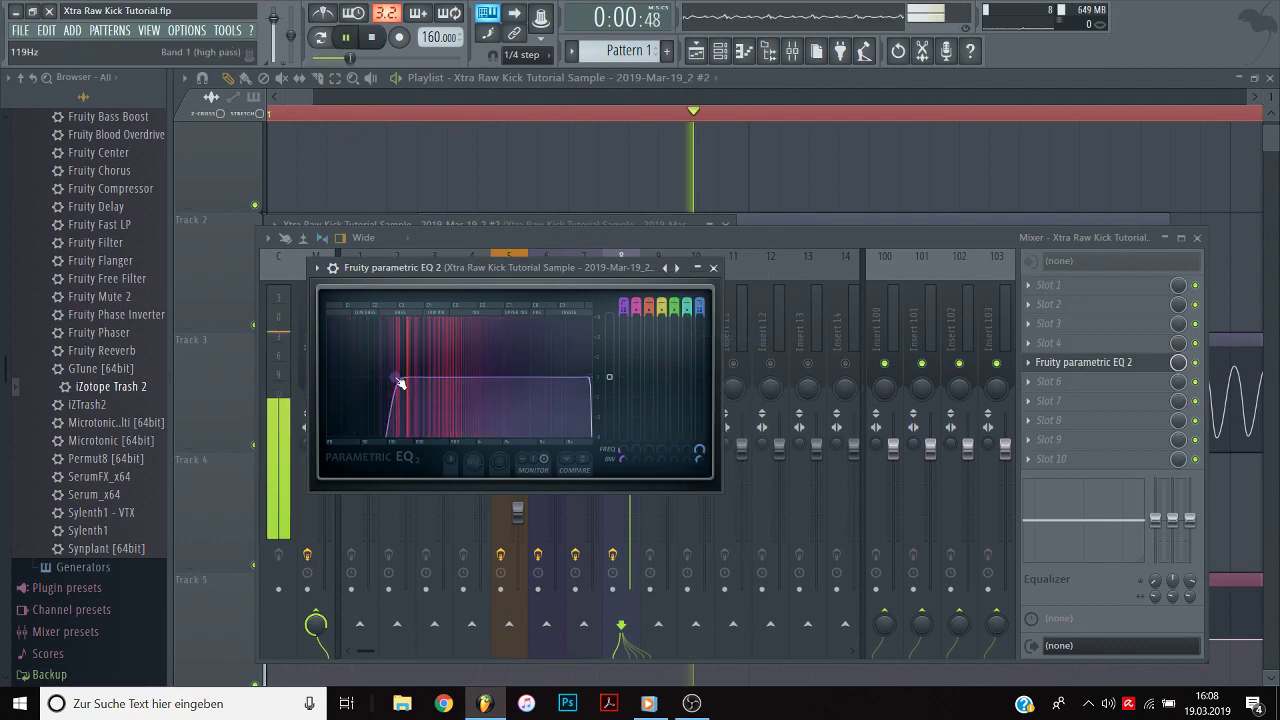
click(1112, 364)
key(space)
Load Fruity Reeverb 2 into slot 7 of insert 8, set its room size to 82 and unsolo the insert.
middle_click(1096, 406)
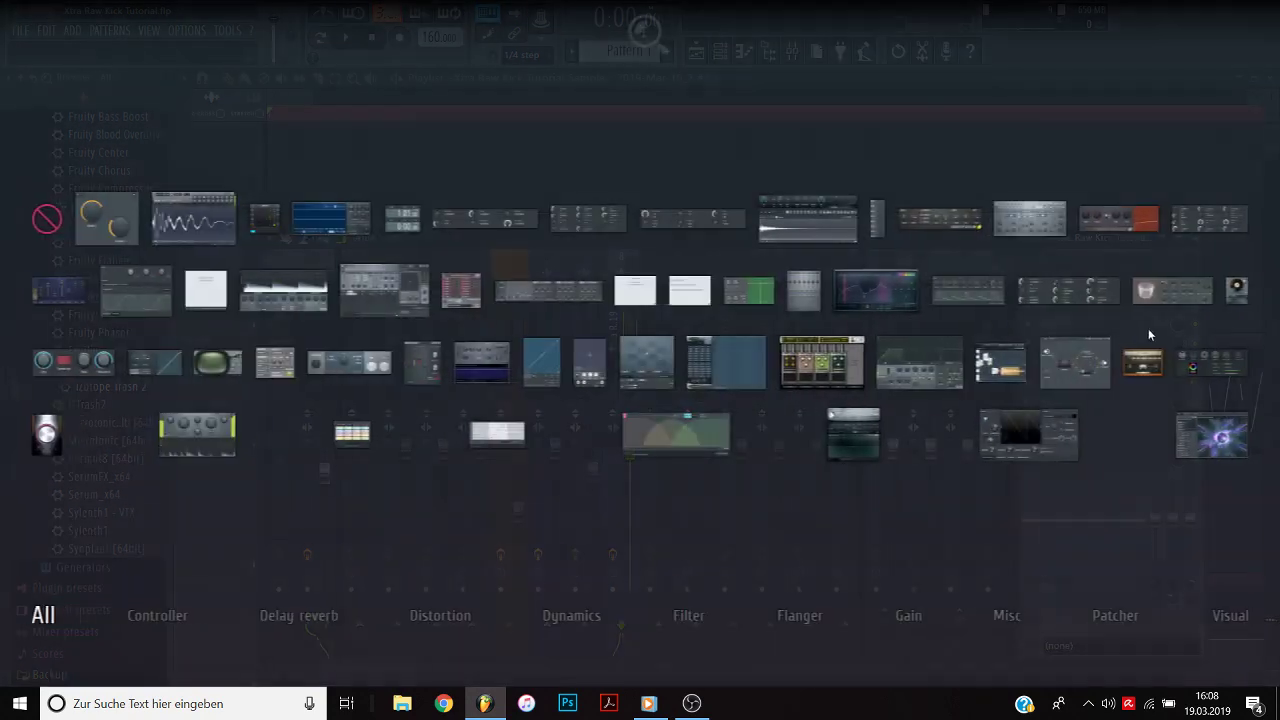
click(1172, 290)
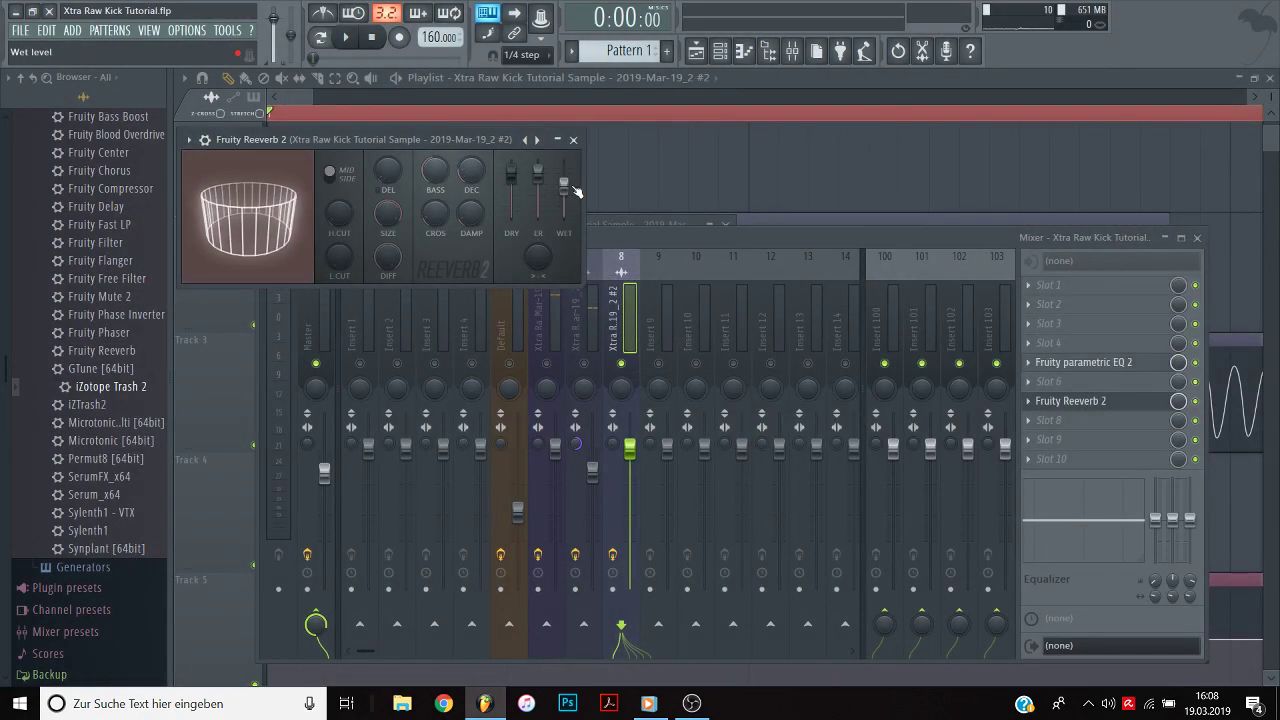
key(space)
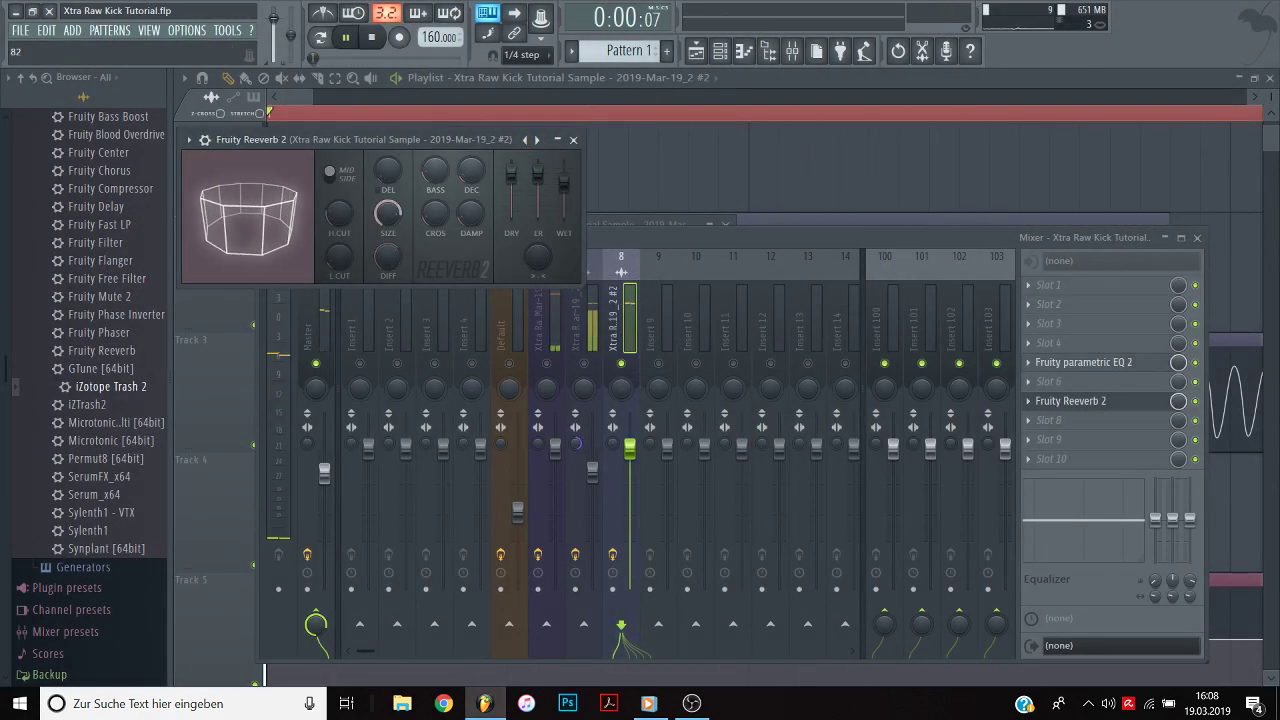
click(621, 374)
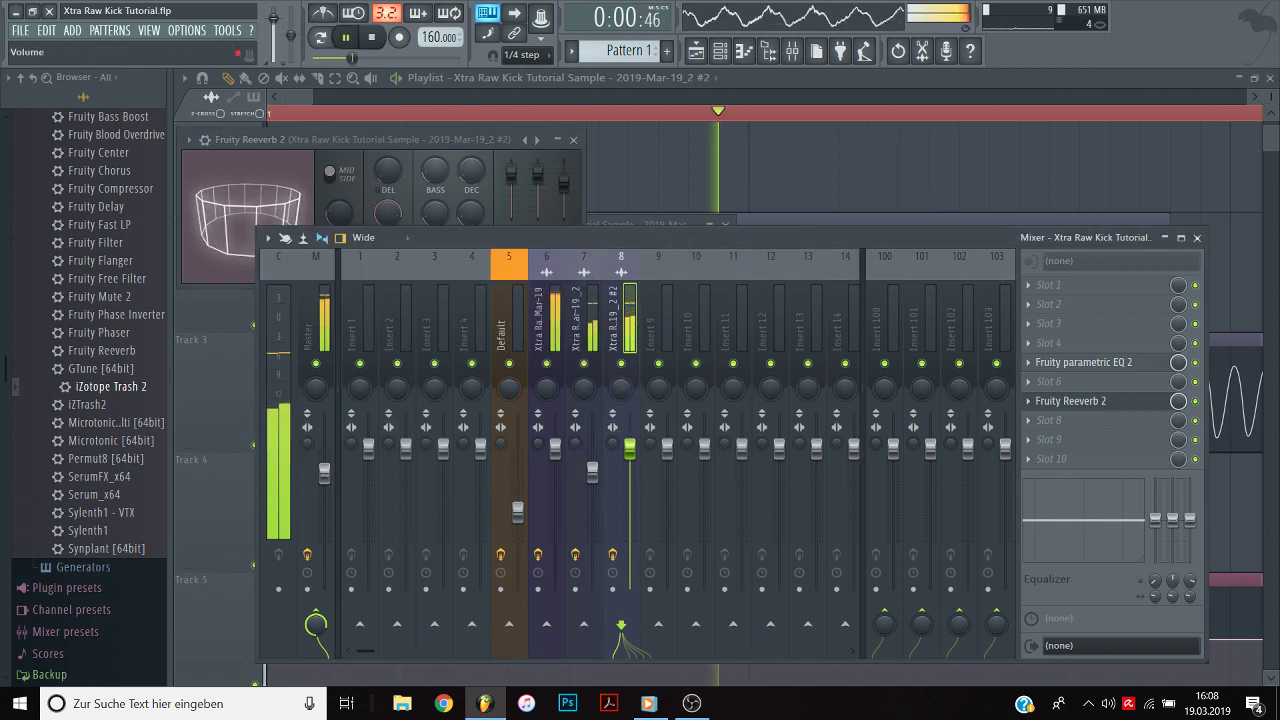
Lower the master fader and insert 8's fader slightly while auditioning the full kick.
drag(324, 472, 324, 483)
drag(630, 449, 630, 462)
key(space)
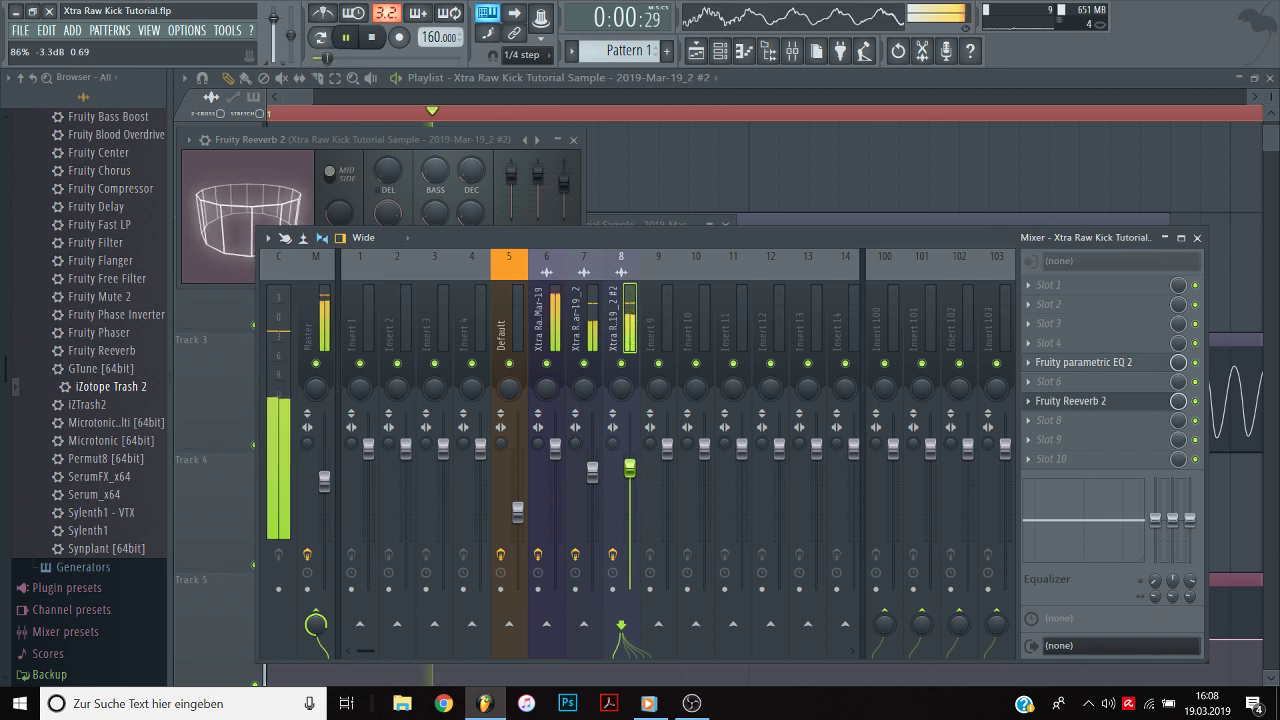
Set the band 1 high-pass in insert 8's EQ to about 174 Hz with 60% bandwidth, and close the effect windows.
click(1152, 368)
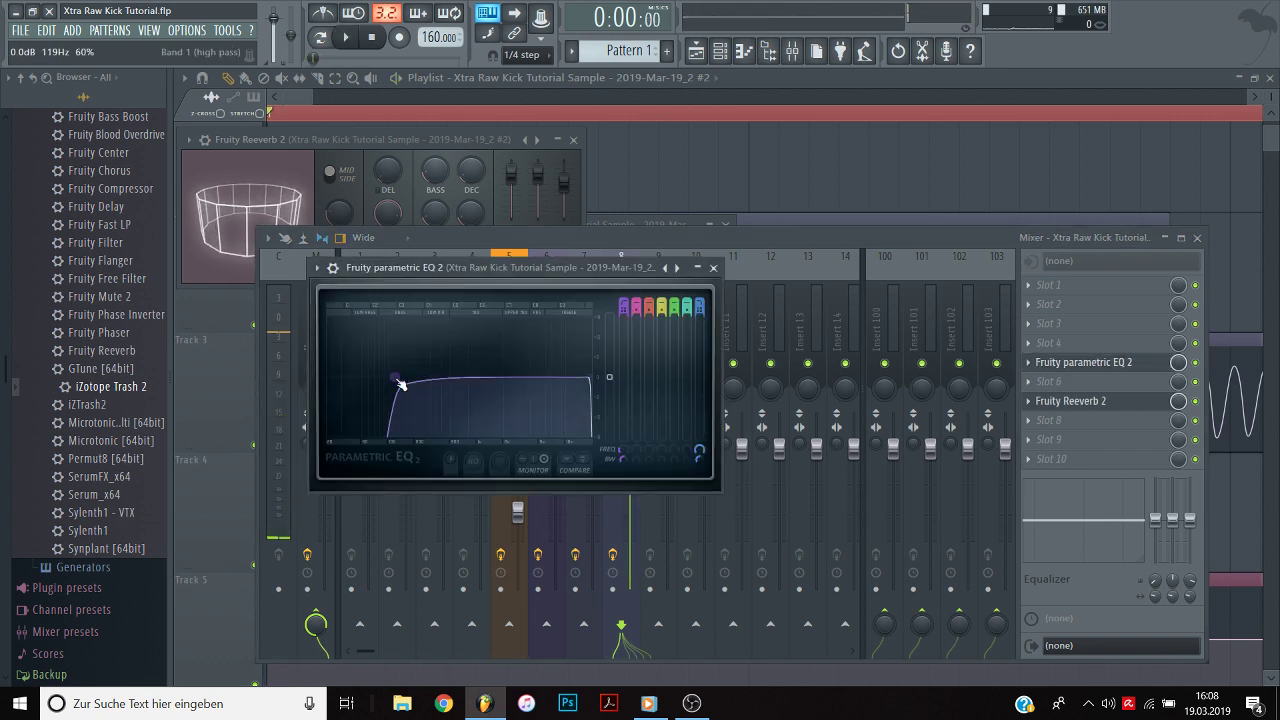
key(space)
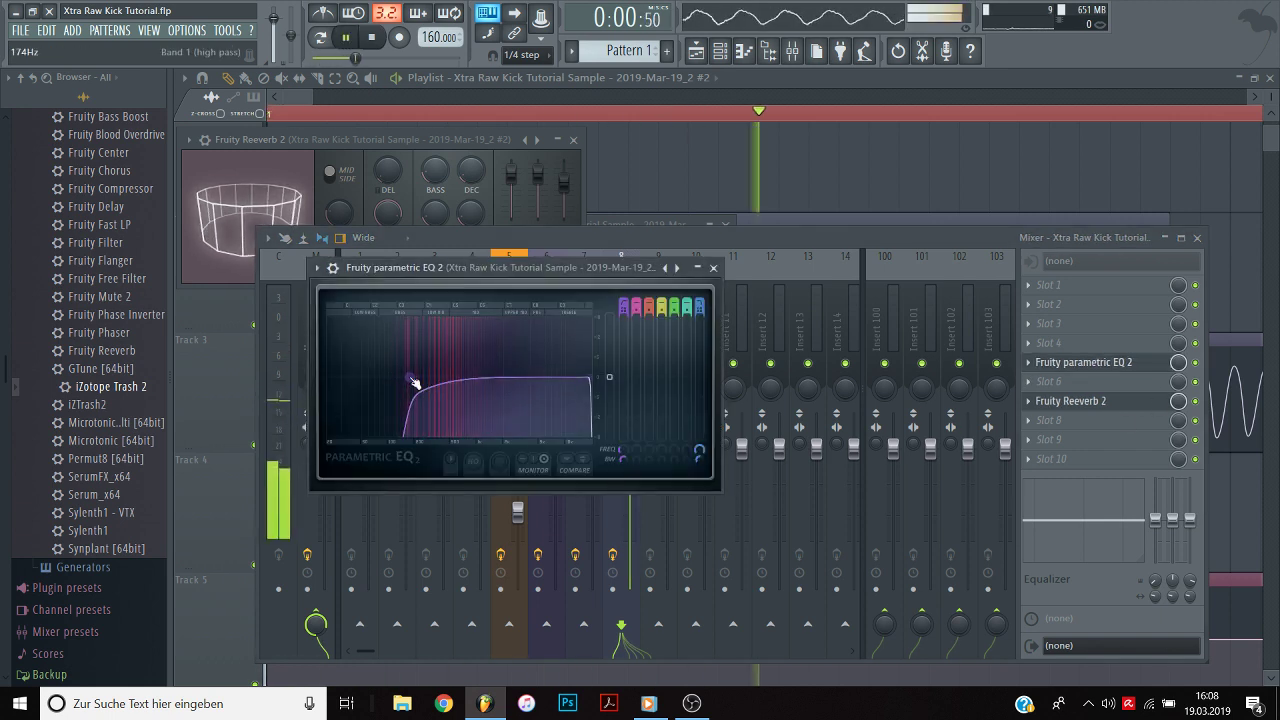
key(space)
key(space)
key(space)
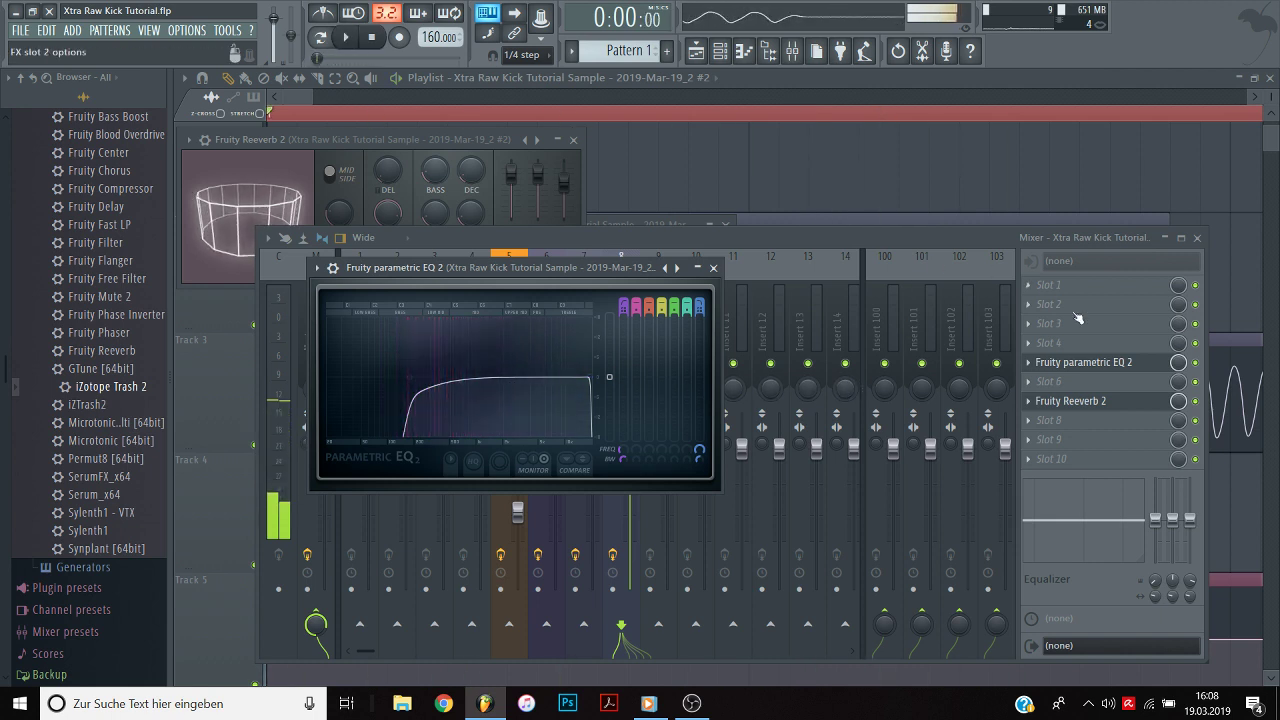
click(1086, 364)
click(1078, 400)
Solo insert 8 to audition the processed layer on its own, and bring the other inserts back.
right_click(620, 365)
key(space)
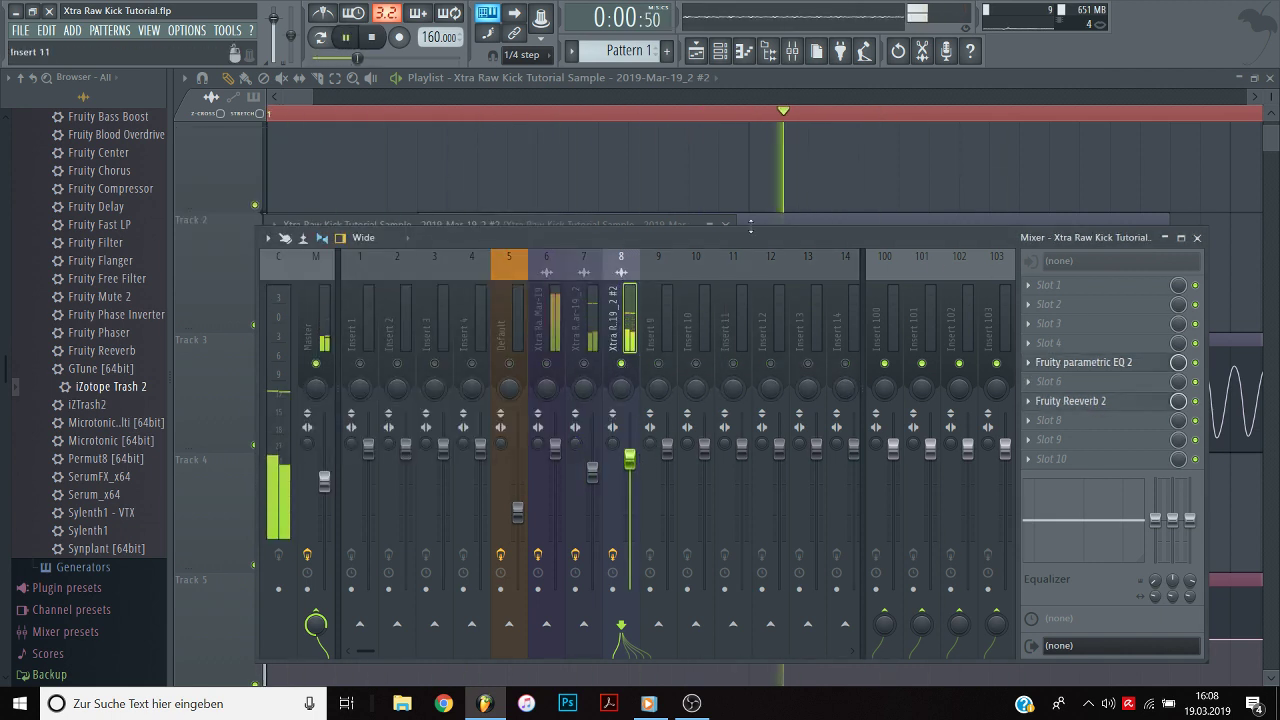
right_click(621, 365)
Shift the track 2 clip later and extend its start back to just after the tail's start, and audition it.
click(677, 151)
drag(557, 283, 944, 292)
drag(798, 314, 401, 310)
key(space)
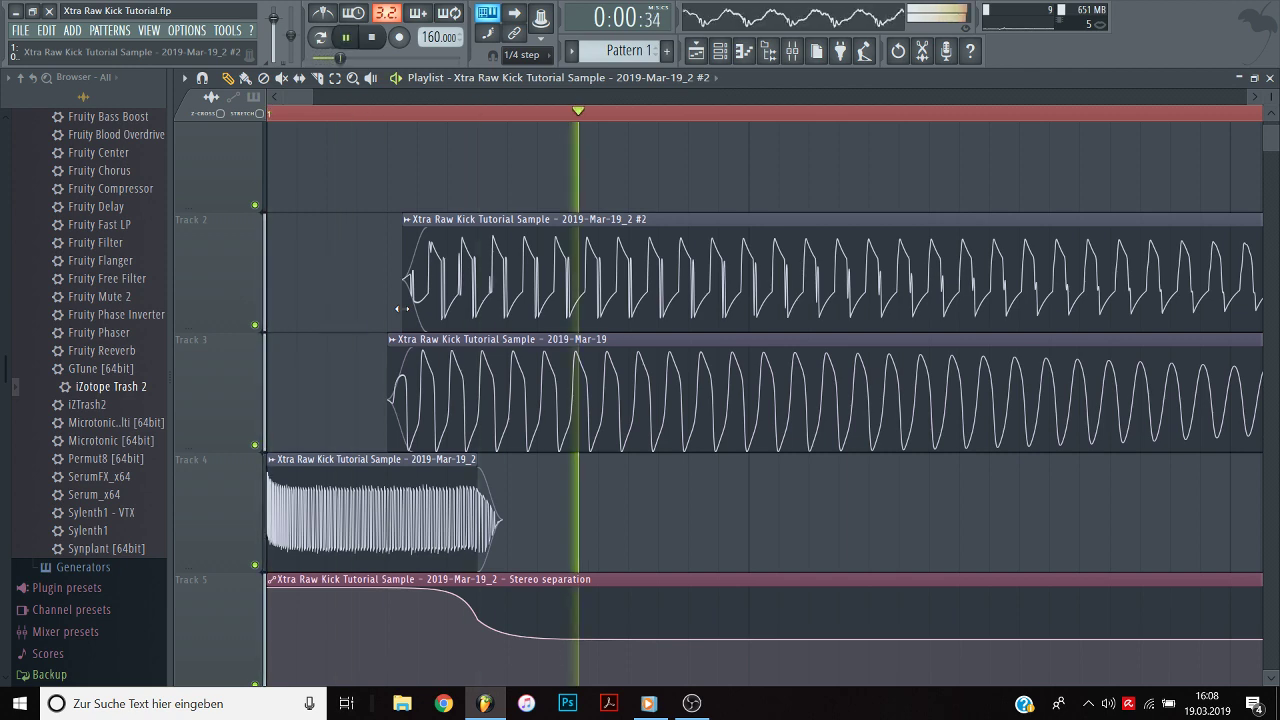
Clear the timeline selection and move the track 2 clip later so it starts after the punch on track 4 ends.
click(792, 53)
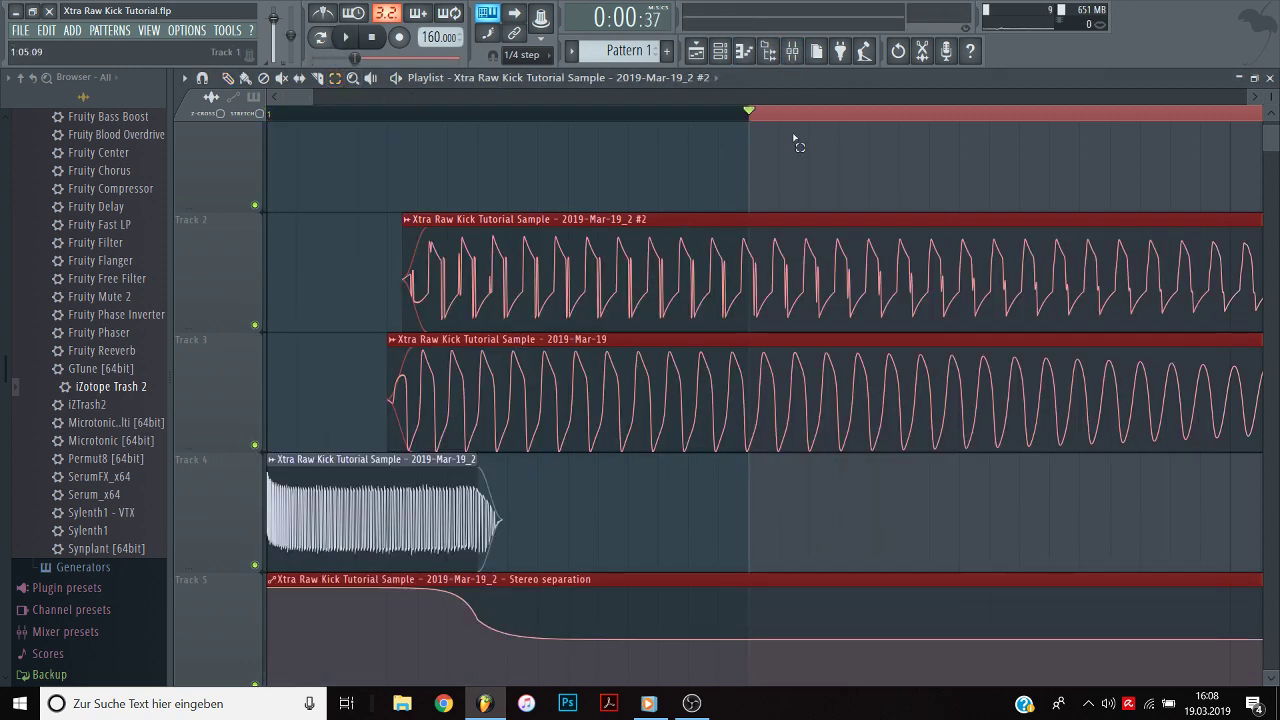
click(812, 122)
drag(716, 274, 863, 251)
key(space)
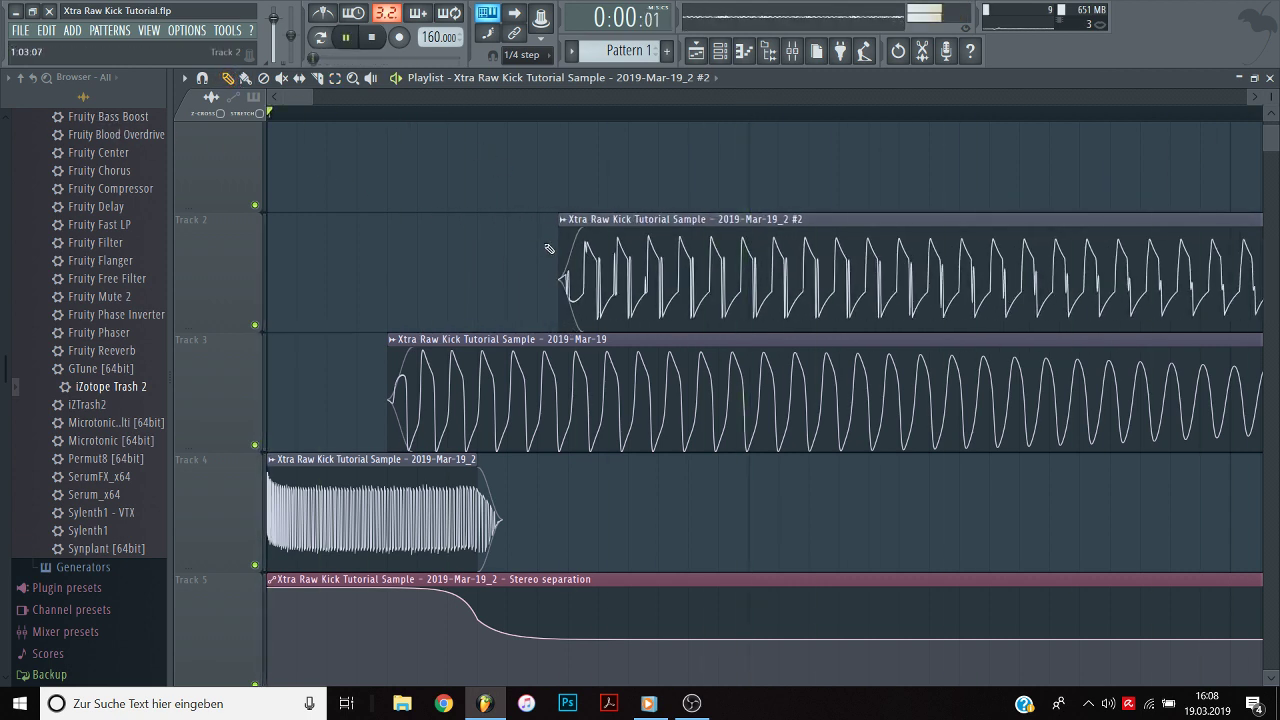
key(space)
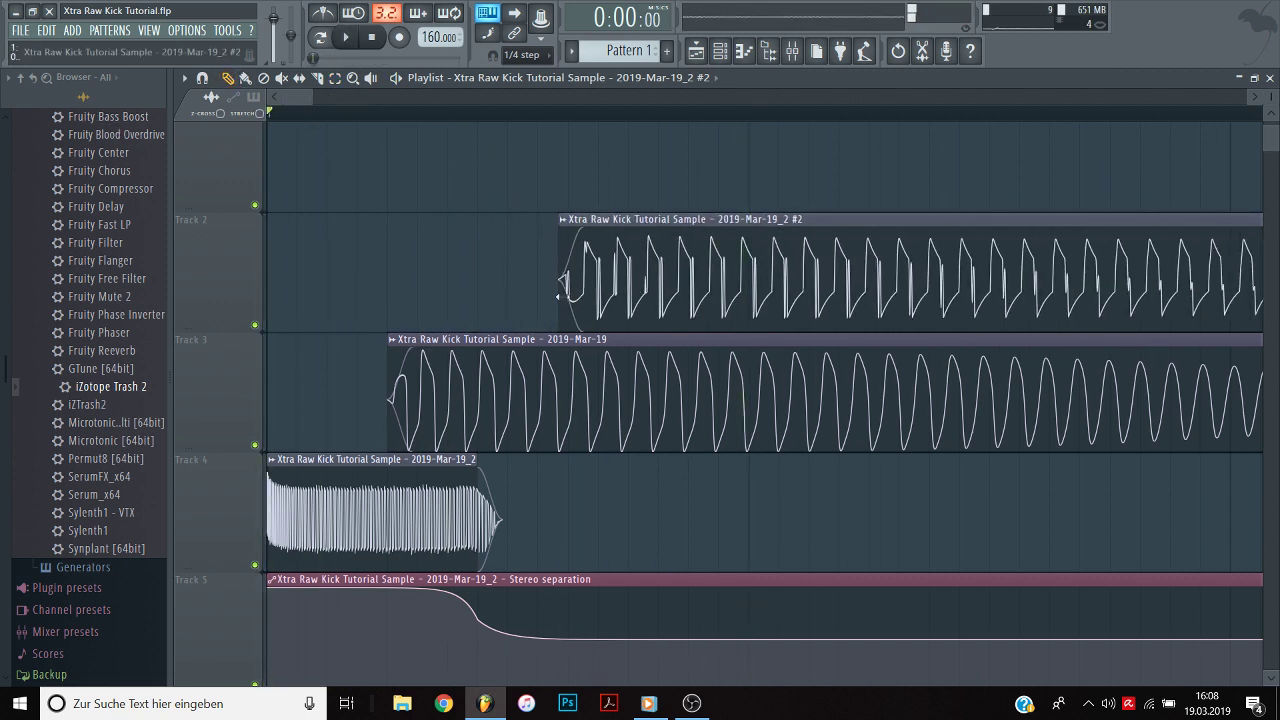
Readjust the track 2 clip to reveal more of its opening and start slightly later, and audition the result.
drag(558, 297, 725, 283)
key(space)
key(space)
key(space)
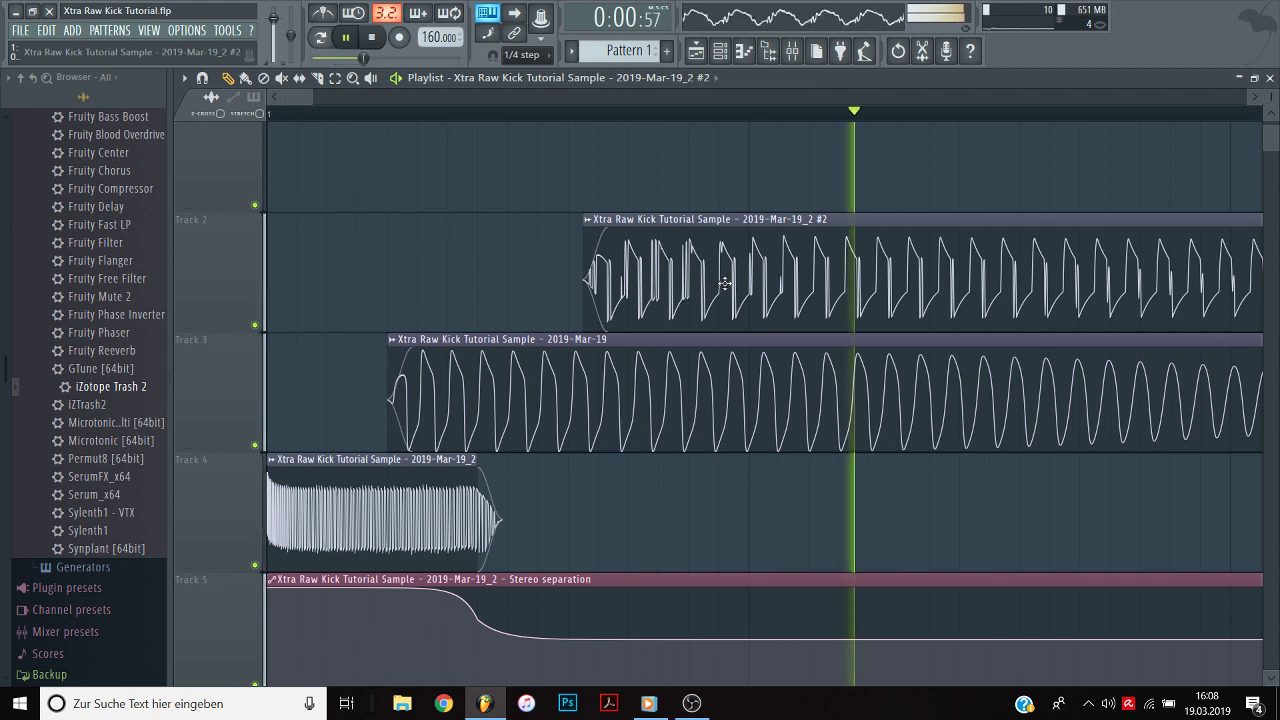
key(space)
Set the timeline selection over the first beat and shift the track 2 clip slightly earlier.
scroll(436, 116, down, 1)
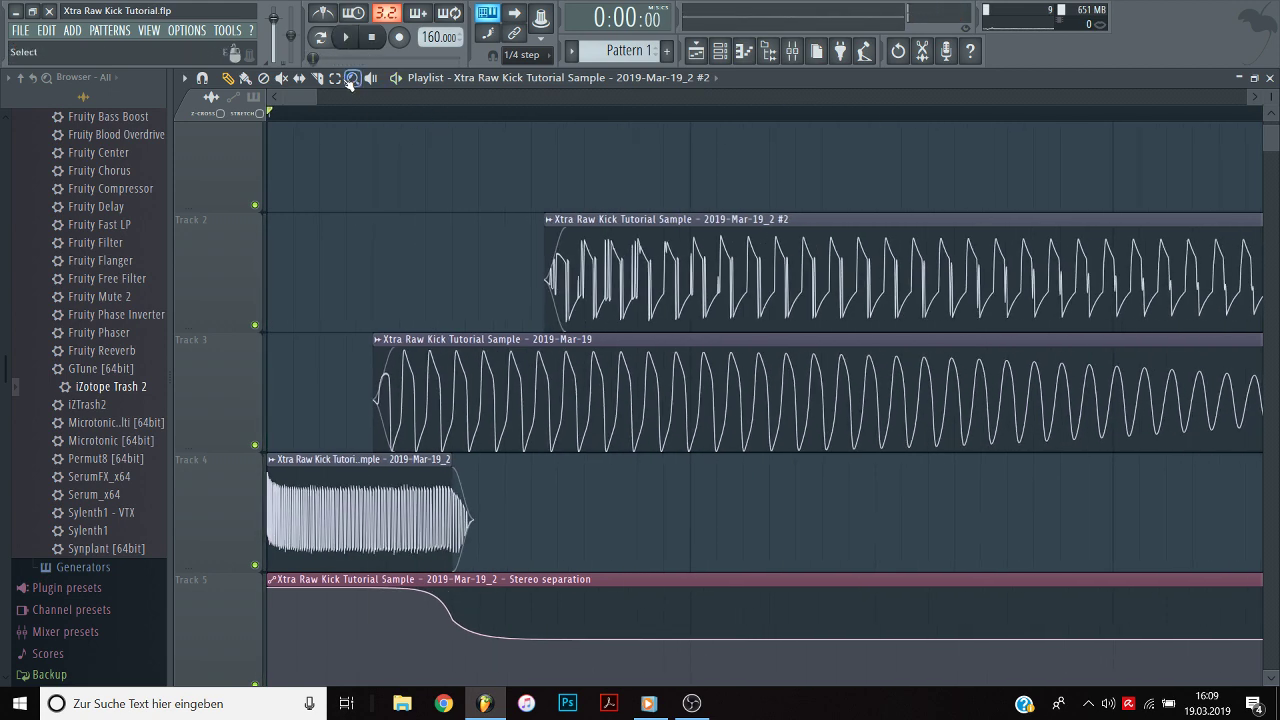
click(498, 172)
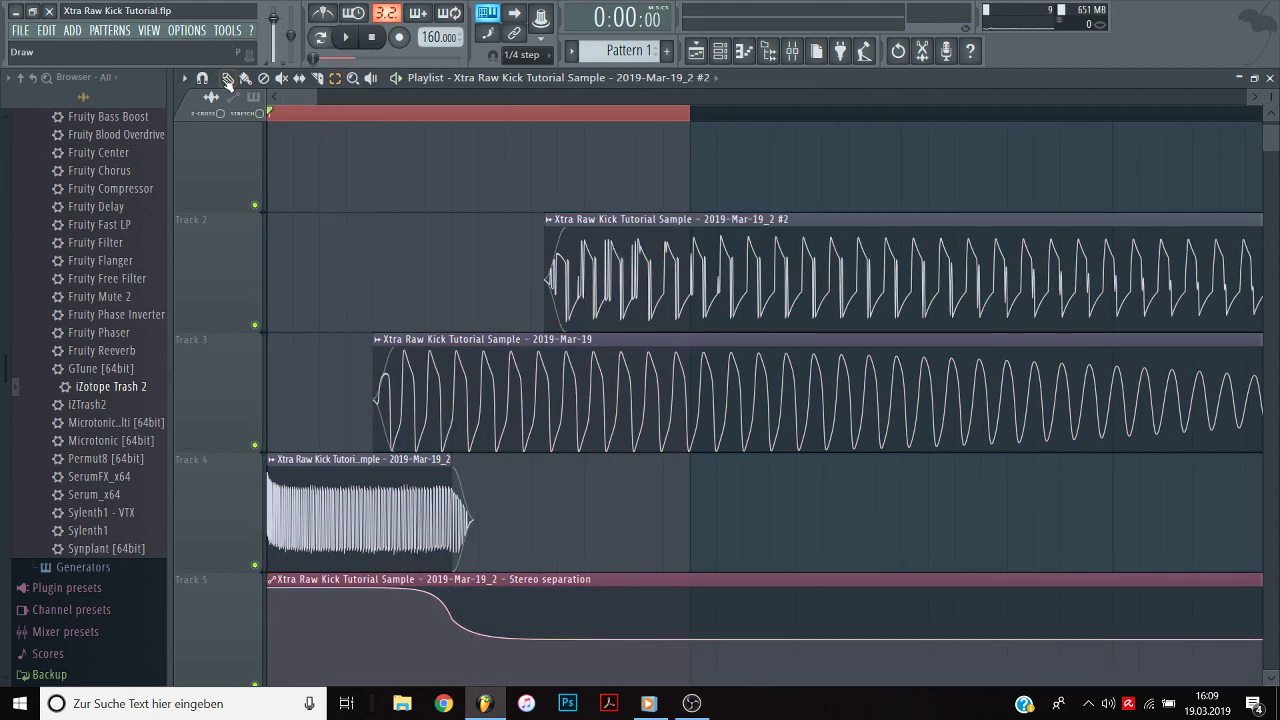
drag(670, 258, 631, 257)
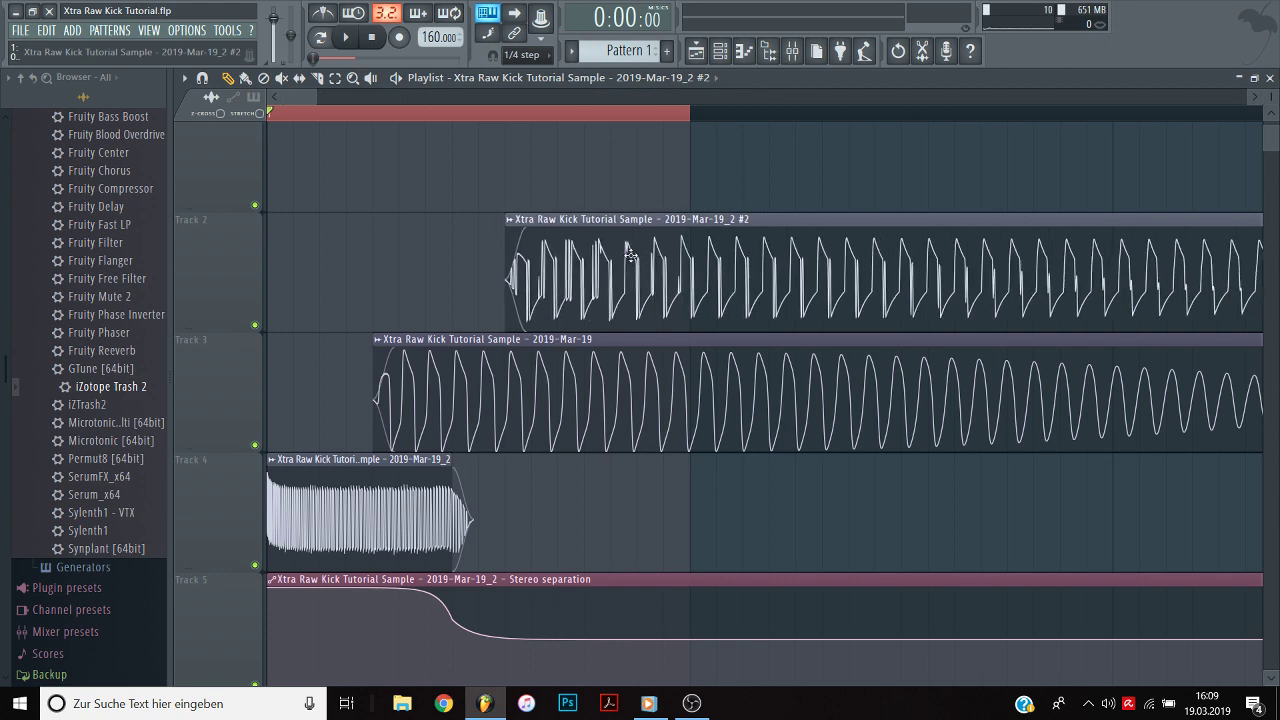
Load Fruity Stereo Enhancer into slot 9 of mixer insert 8, the one the track 2 clip is routed to.
double_click(722, 272)
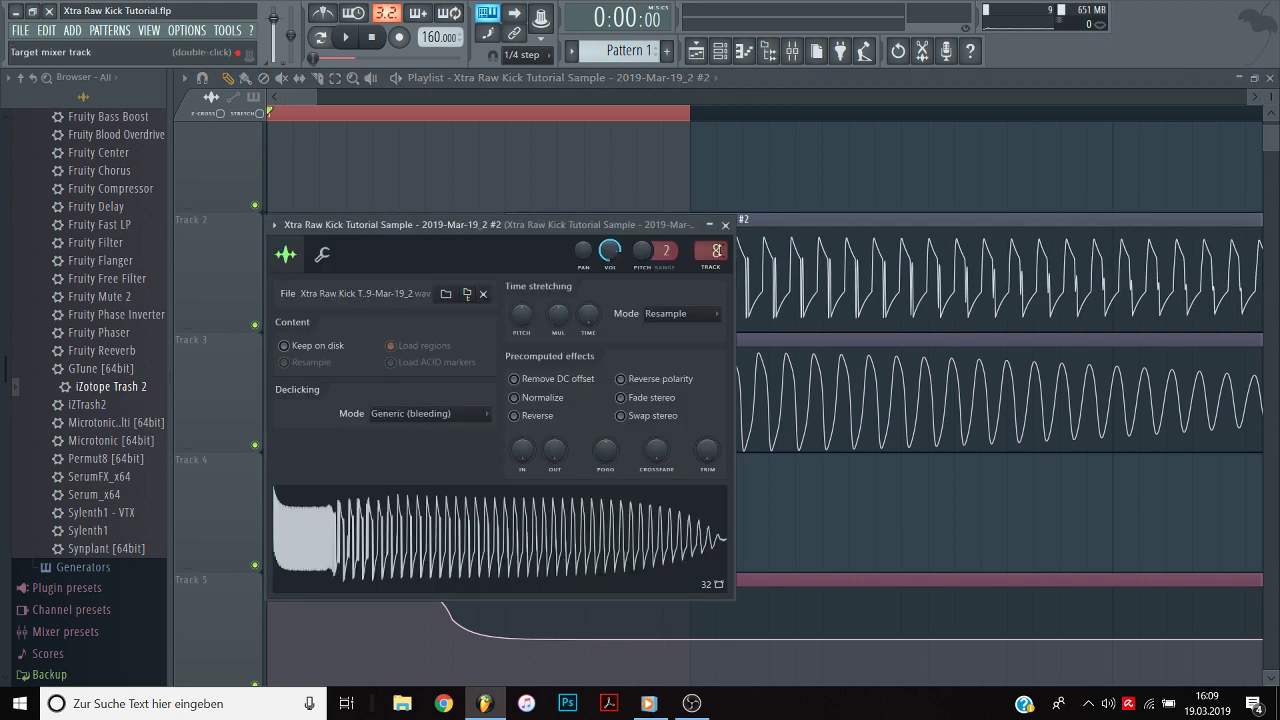
click(719, 248)
click(1070, 445)
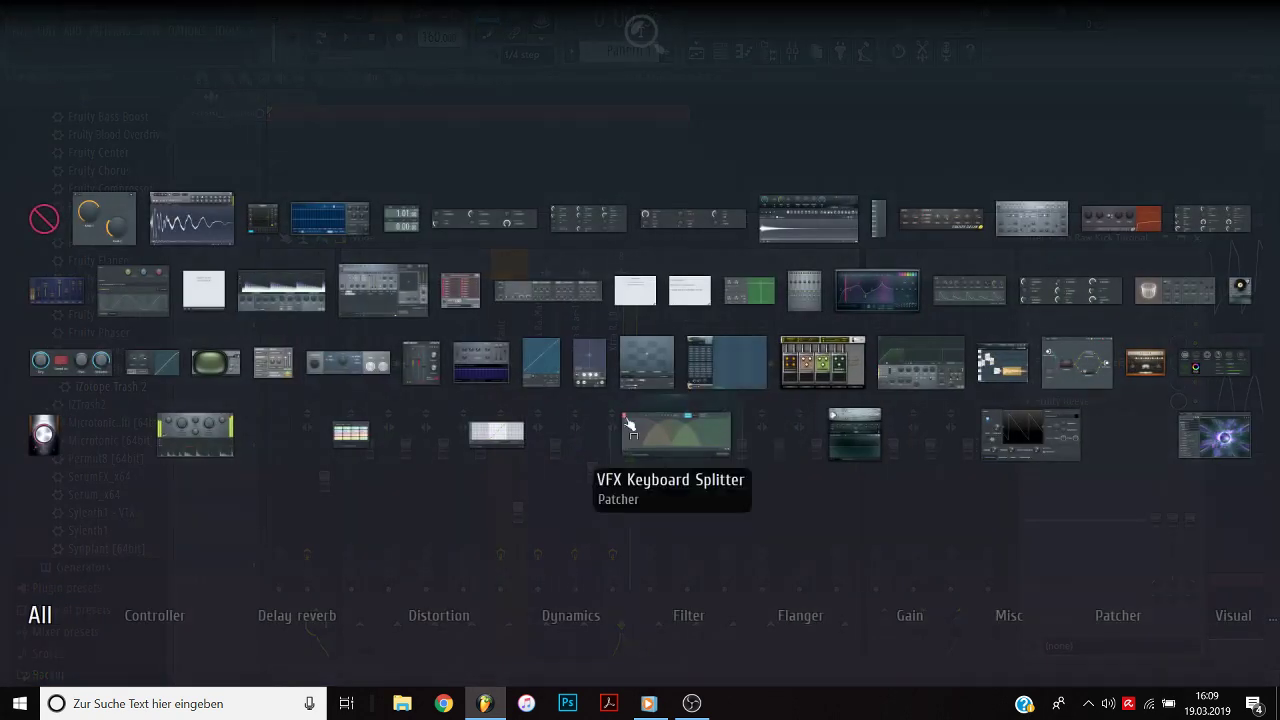
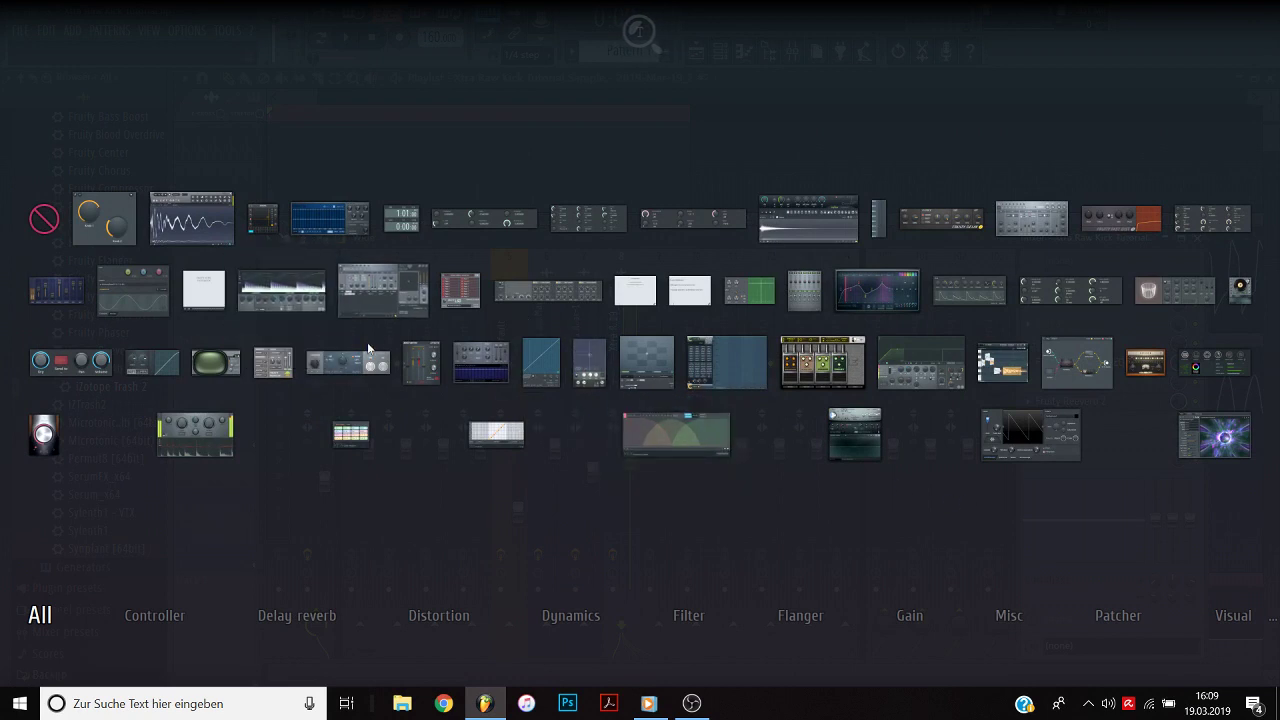
click(367, 360)
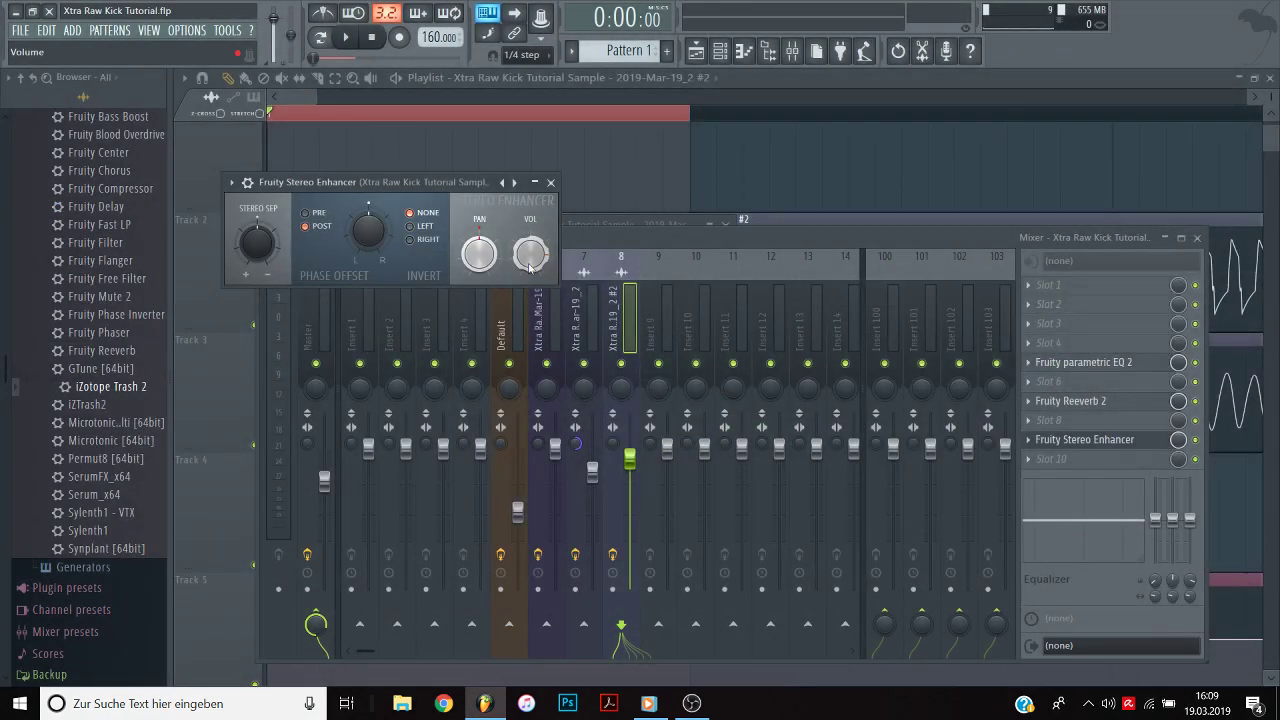
Create a playlist automation clip for the Stereo Enhancer's volume.
right_click(529, 260)
click(582, 367)
click(823, 157)
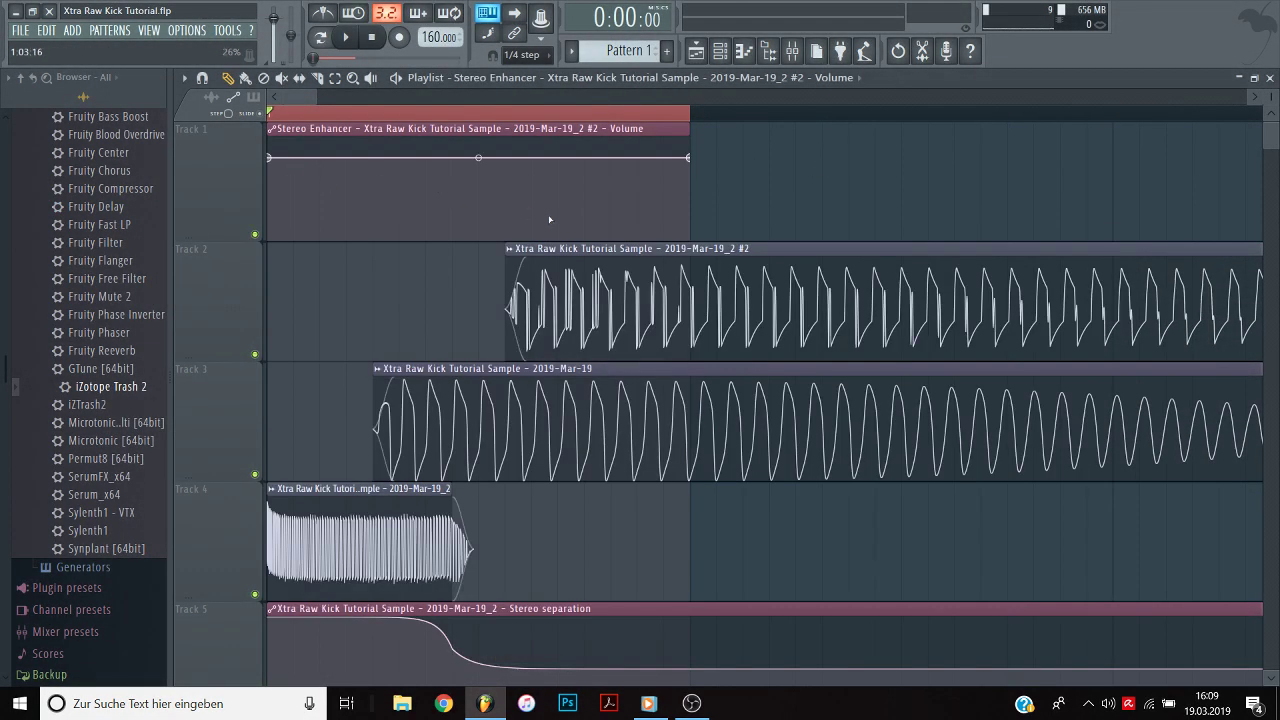
Shape the volume automation as silence followed by a curved fade-in from the track 2 clip's start, and audition it.
right_click(505, 240)
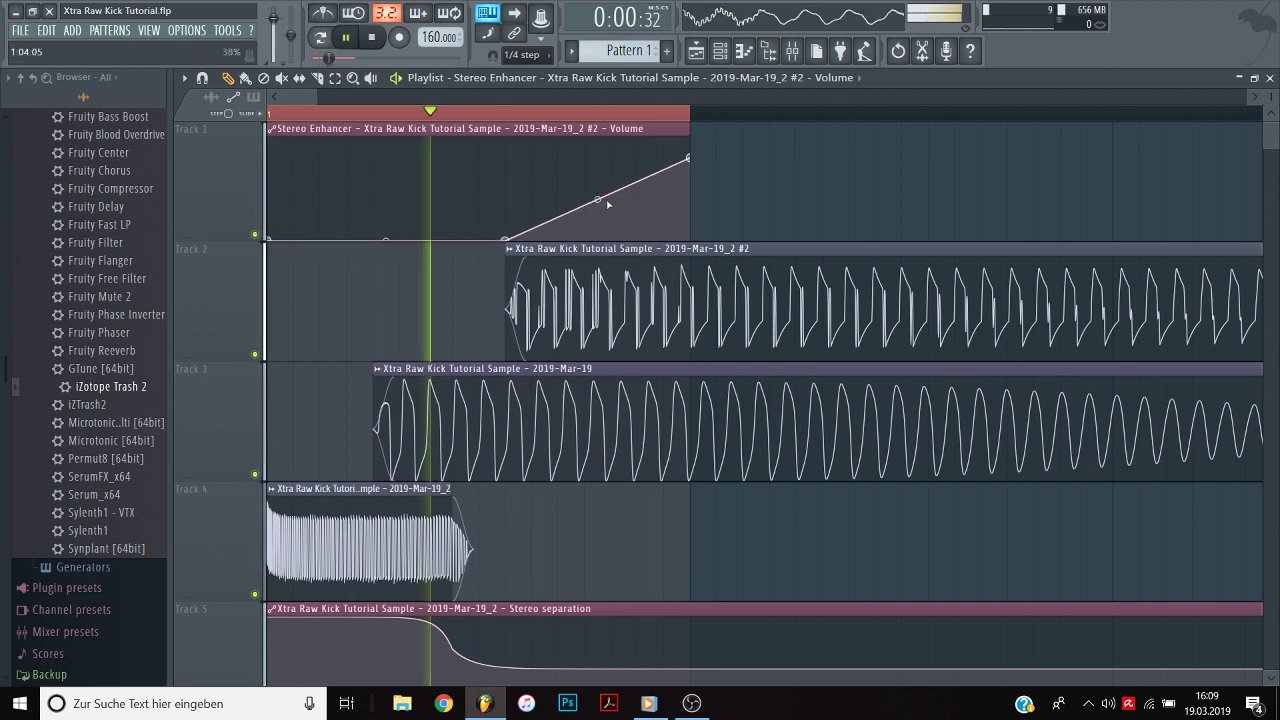
key(space)
drag(597, 199, 597, 178)
key(space)
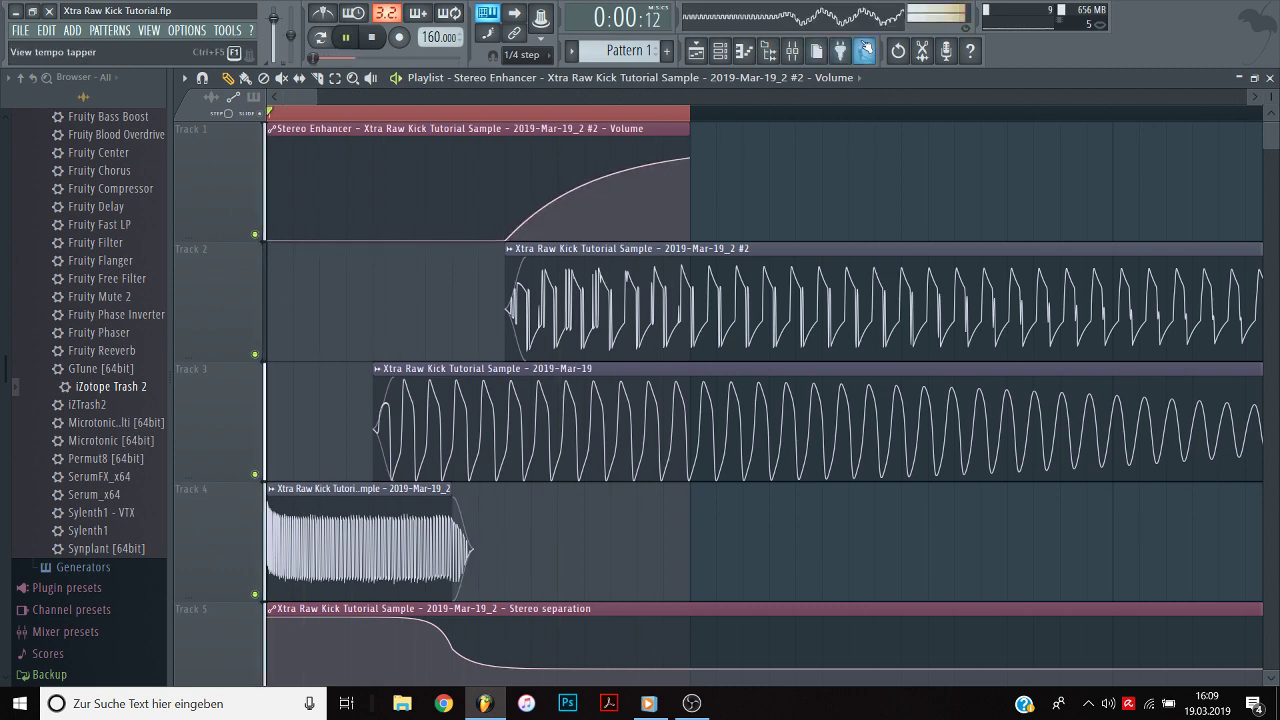
Try Fruity Stereo Enhancer ahead of Fruity Reeverb 2 in the insert 8 effect chain and audition it.
click(803, 58)
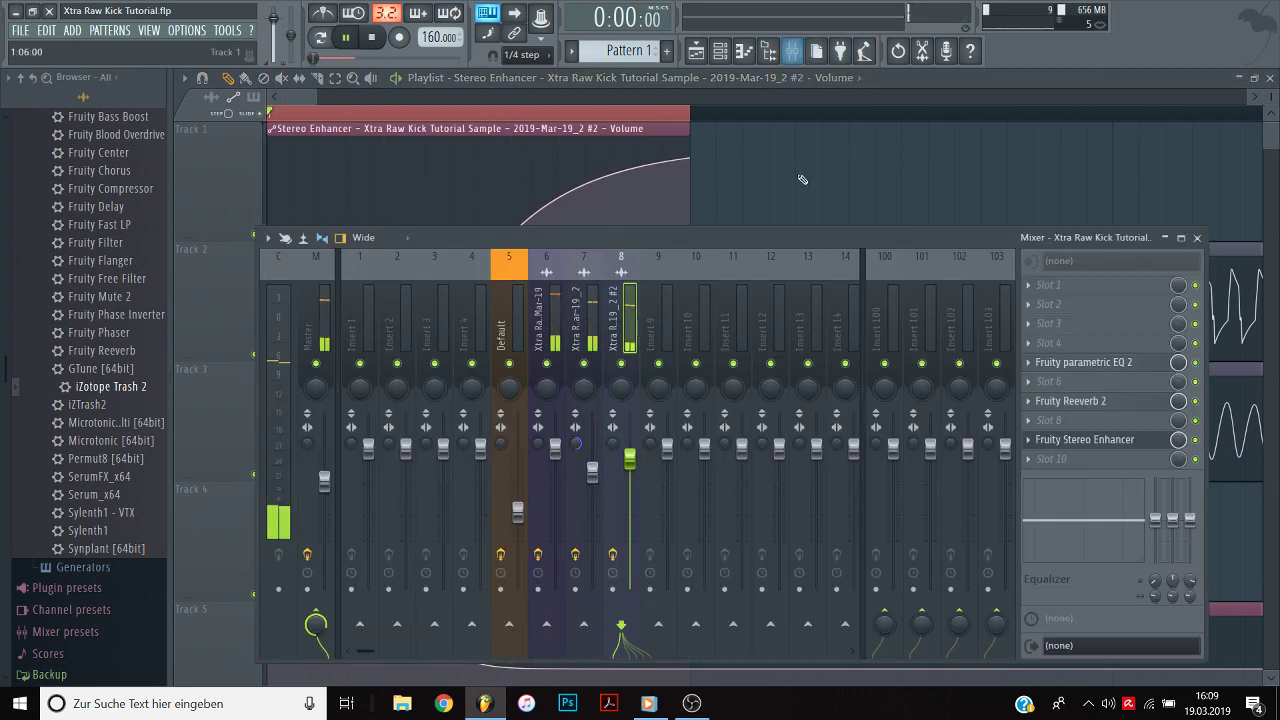
key(space)
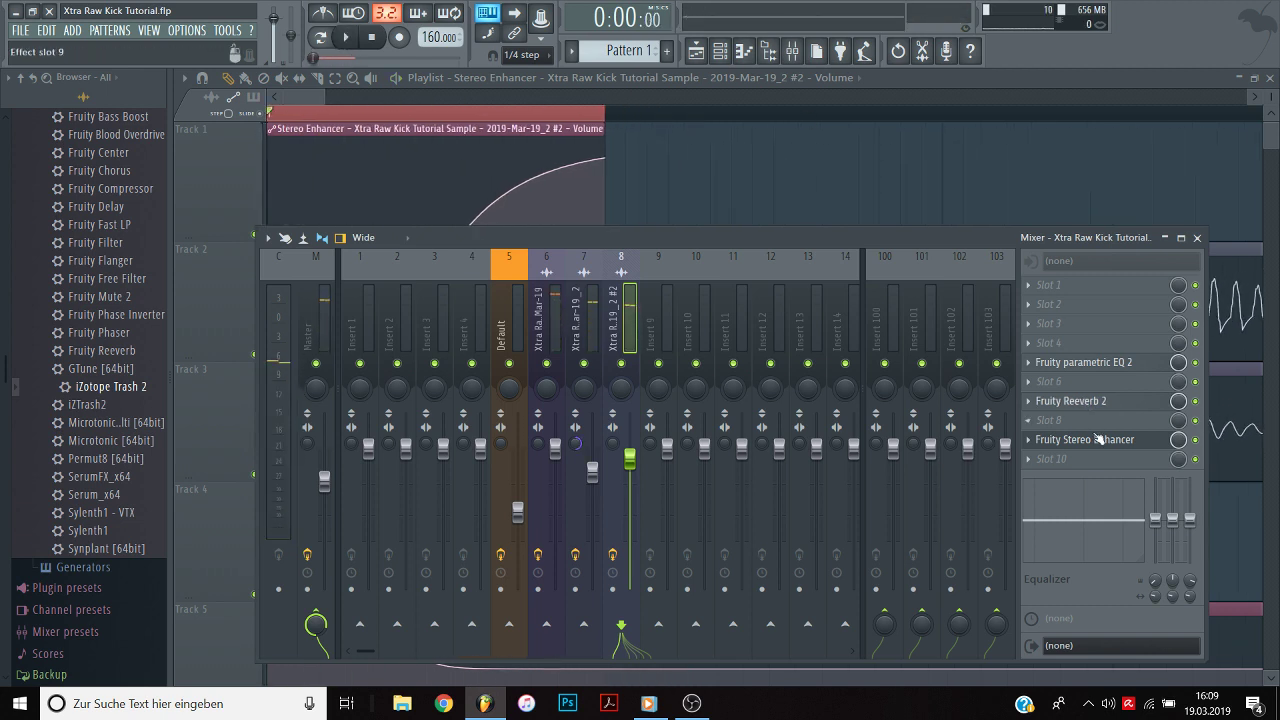
drag(1095, 440, 1100, 406)
key(space)
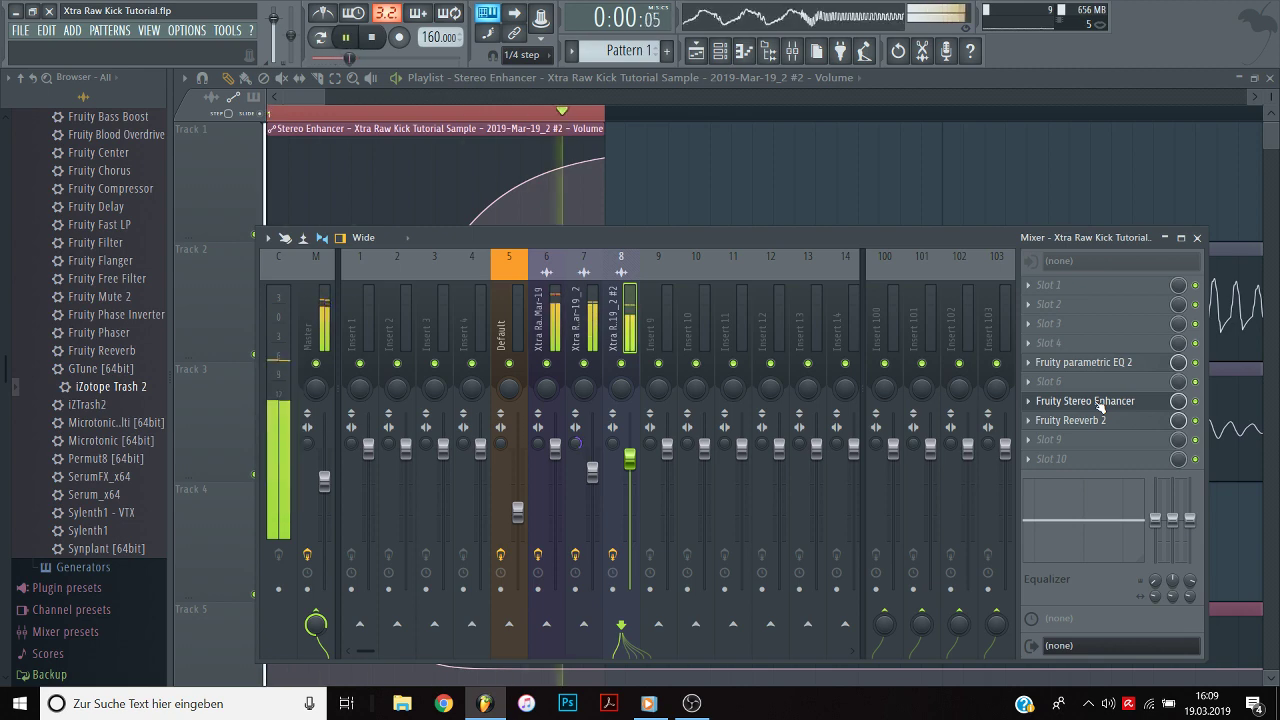
Close the mixer and move the track 2 clip earlier so it starts shortly before the punch on track 4 ends.
key(F9)
drag(672, 314, 614, 316)
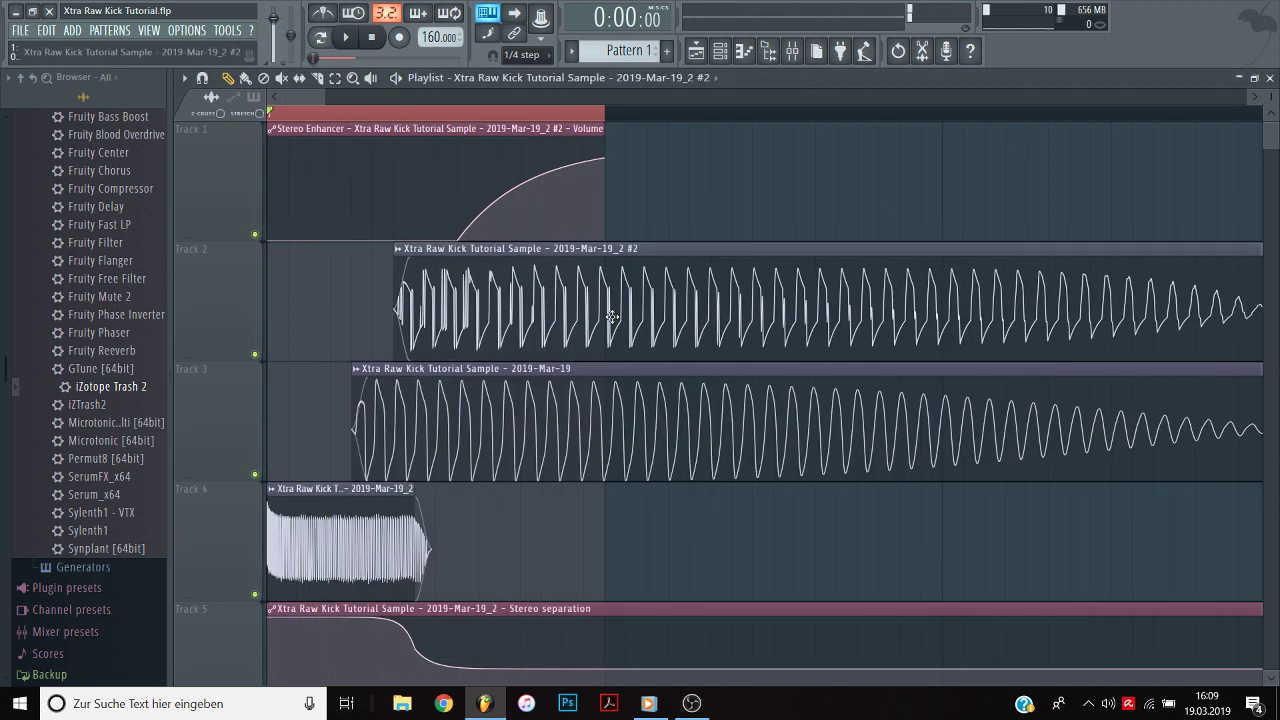
key(space)
Realign the volume automation's rise with the track 2 clip's start, passing 40% at 1:04:00 and climbing steeply to 1:05:00, and audition it.
drag(460, 242, 417, 243)
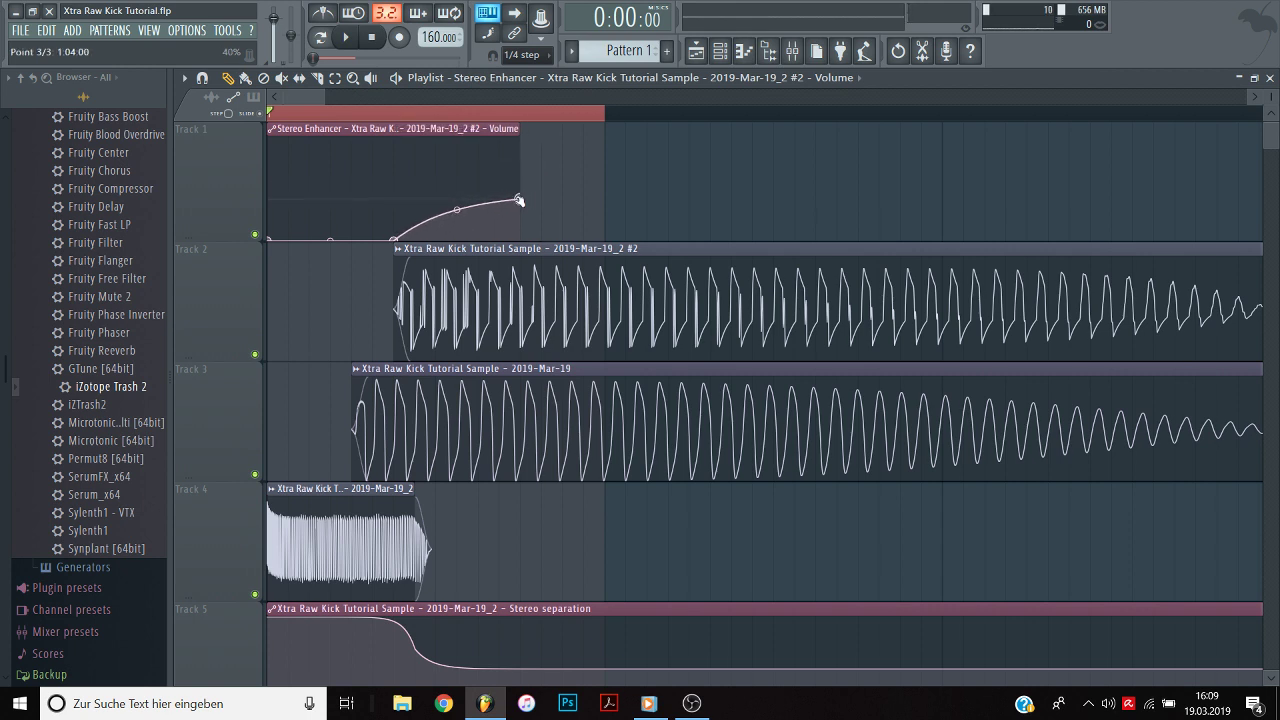
drag(517, 132, 604, 130)
click(604, 147)
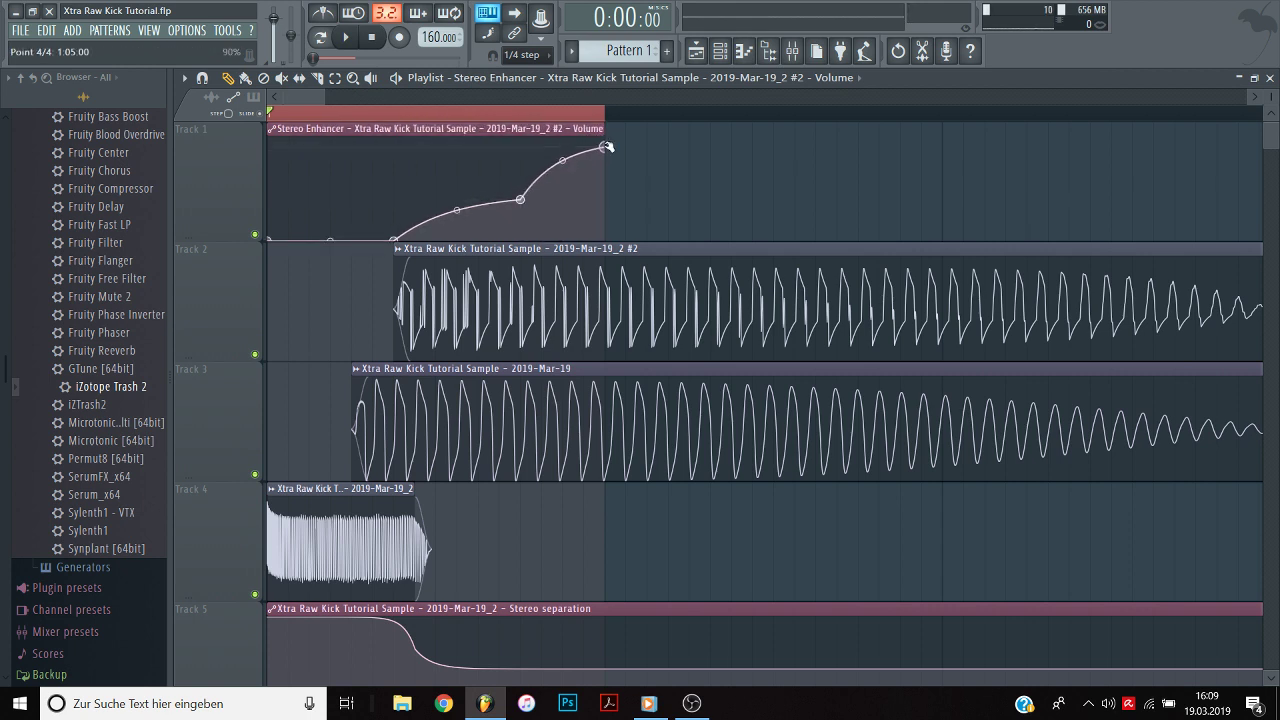
key(space)
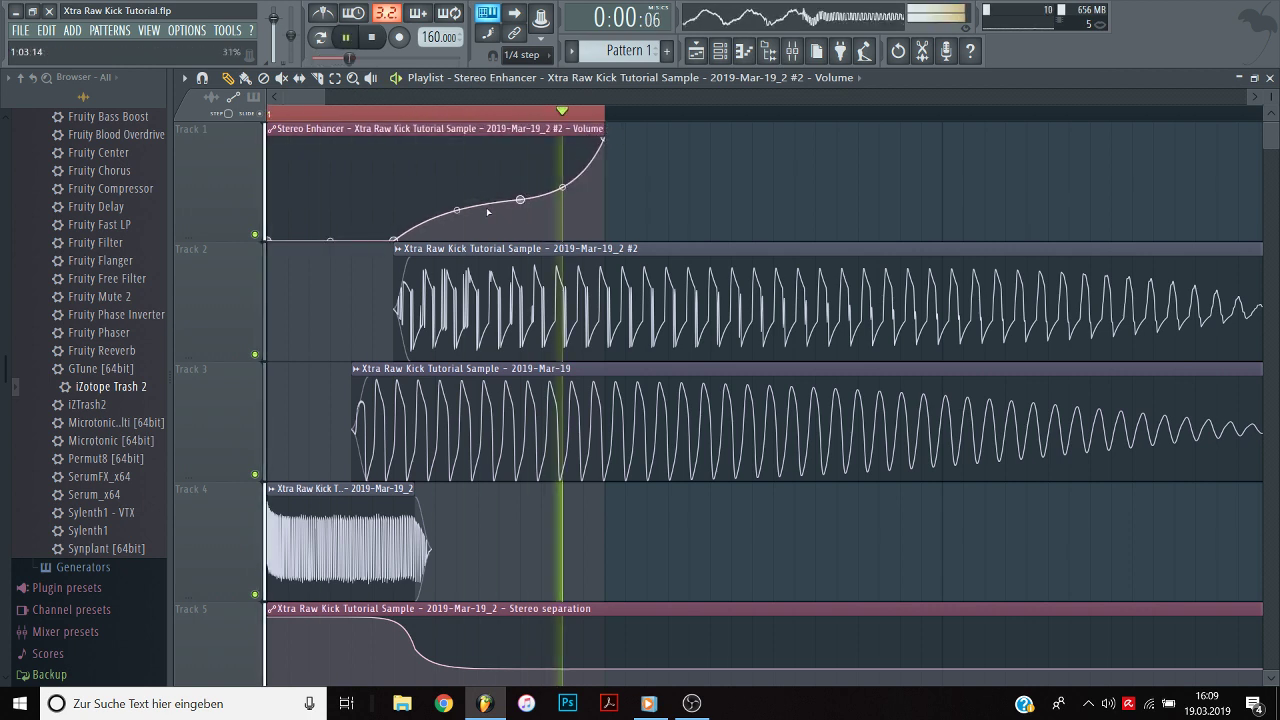
key(space)
Mute the tail on track 3 and the punch on track 4 to hear the track 2 clip alone.
click(256, 474)
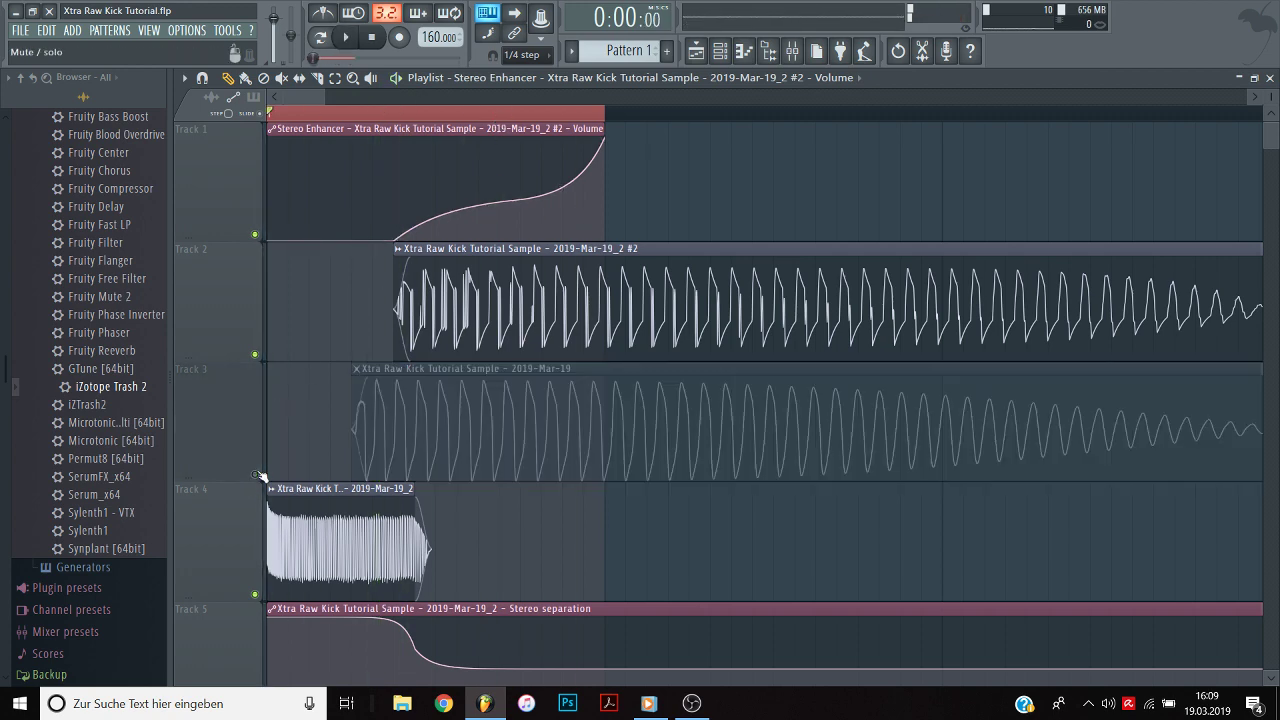
scroll(262, 478, down, 1)
click(256, 474)
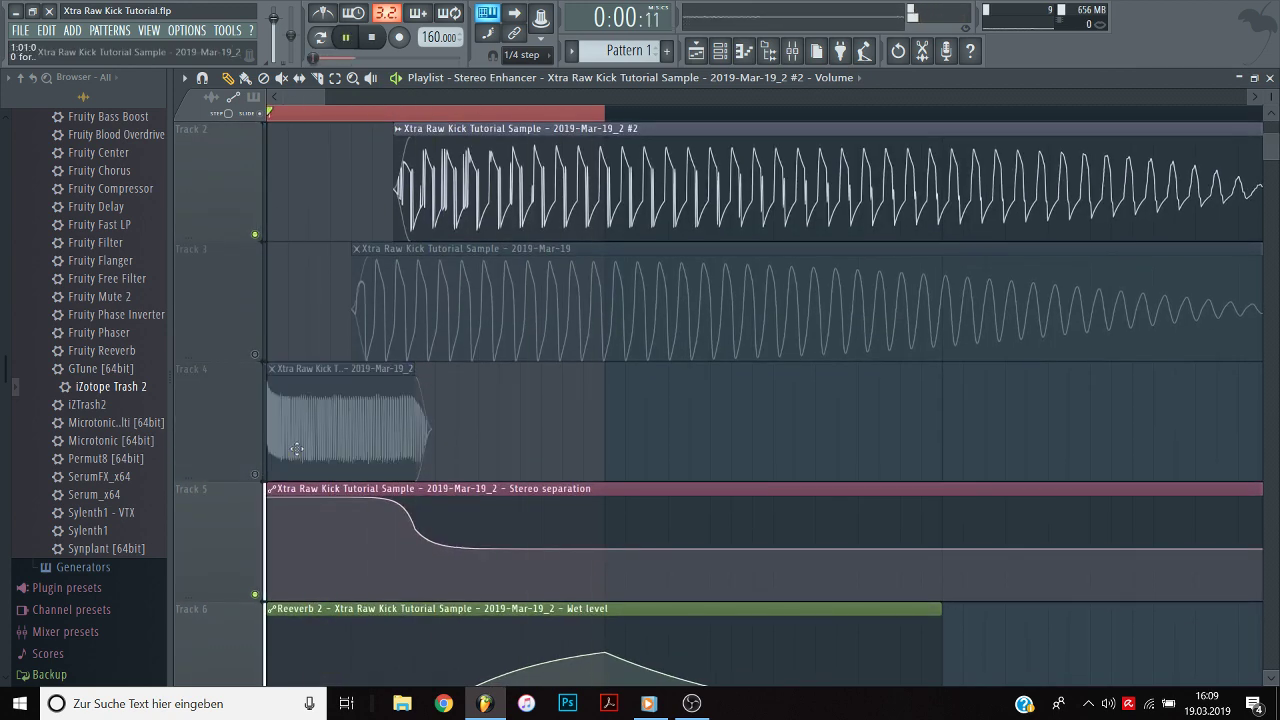
scroll(468, 416, up, 1)
Shift the track 2 clip earlier while auditioning it, and bring its start back to where the volume automation rises.
drag(660, 306, 544, 305)
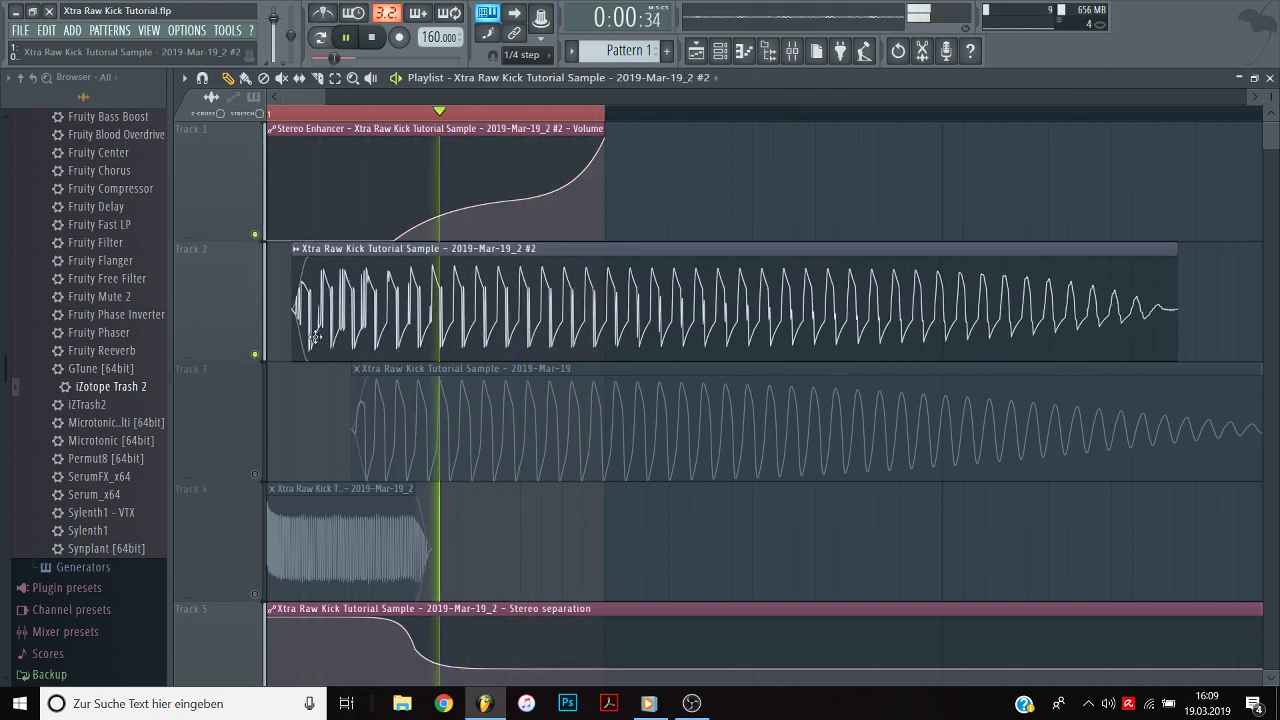
drag(289, 329, 394, 340)
key(space)
Reverse the track 2 clip's sample and close its channel settings.
double_click(528, 321)
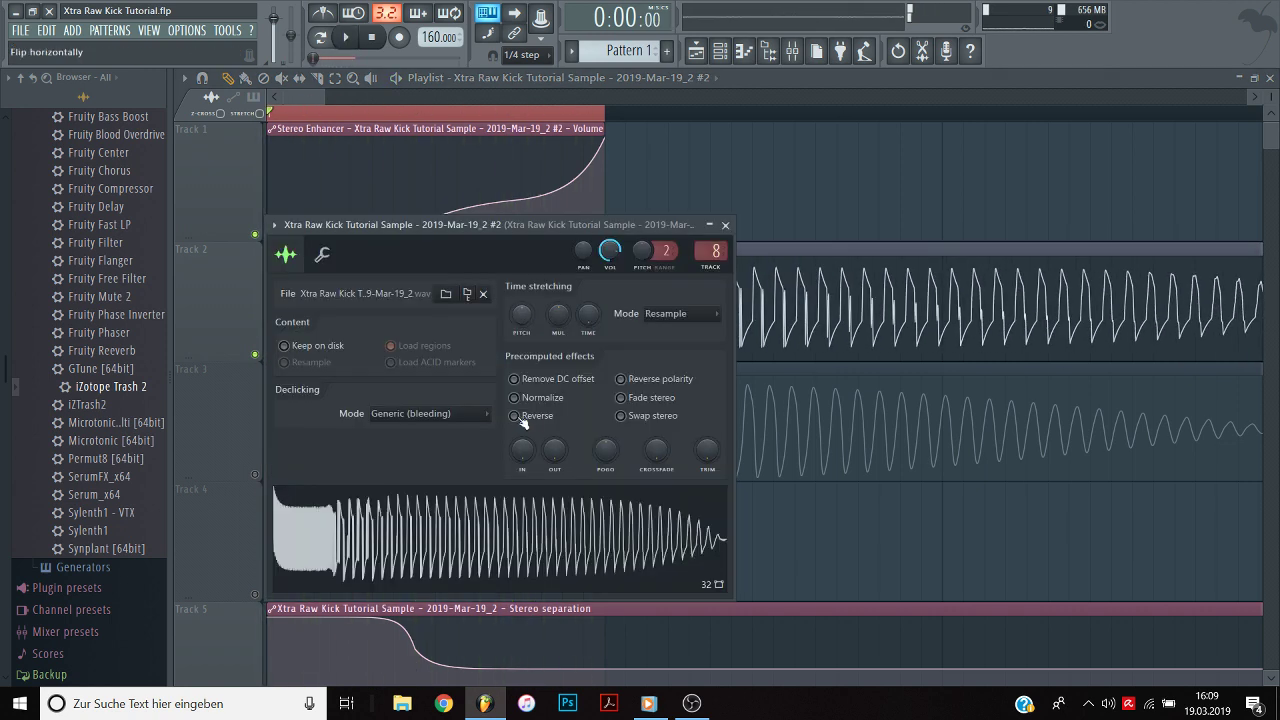
click(515, 416)
key(Escape)
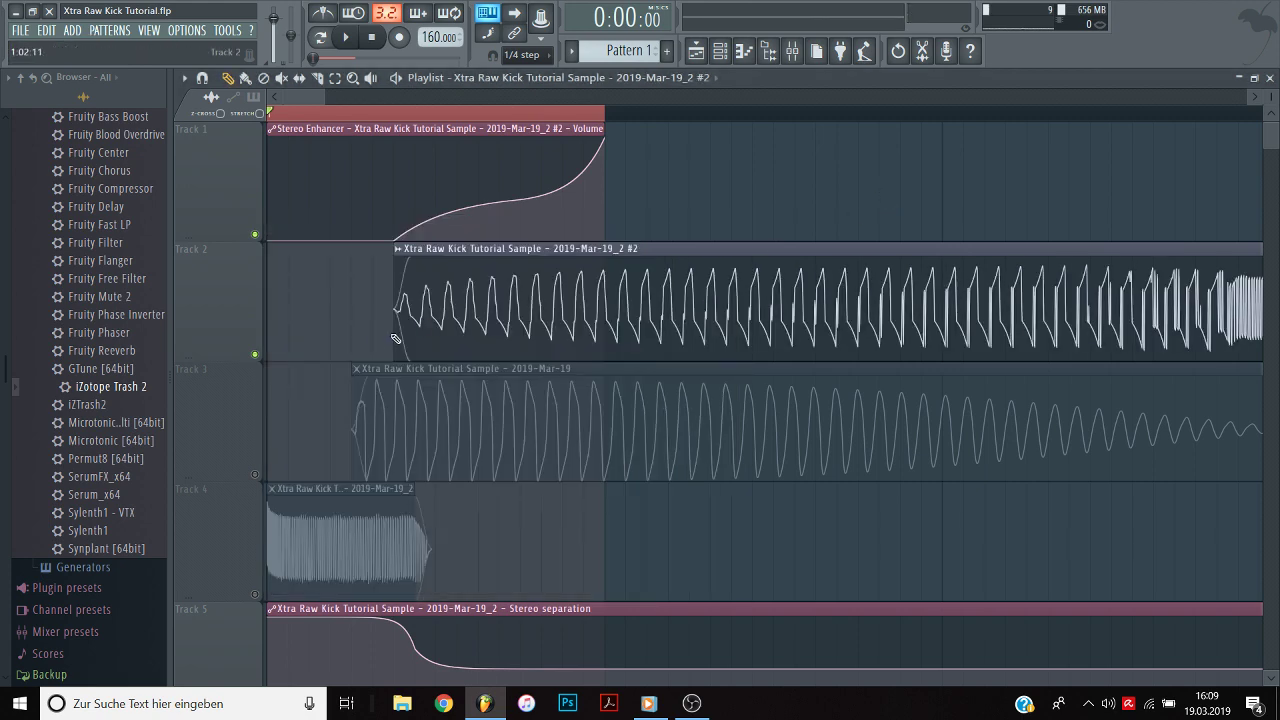
Trim the reversed track 2 clip to a short section spanning the volume automation's rise up to the end of the first beat.
drag(391, 334, 461, 318)
drag(727, 261, 600, 272)
drag(537, 310, 522, 310)
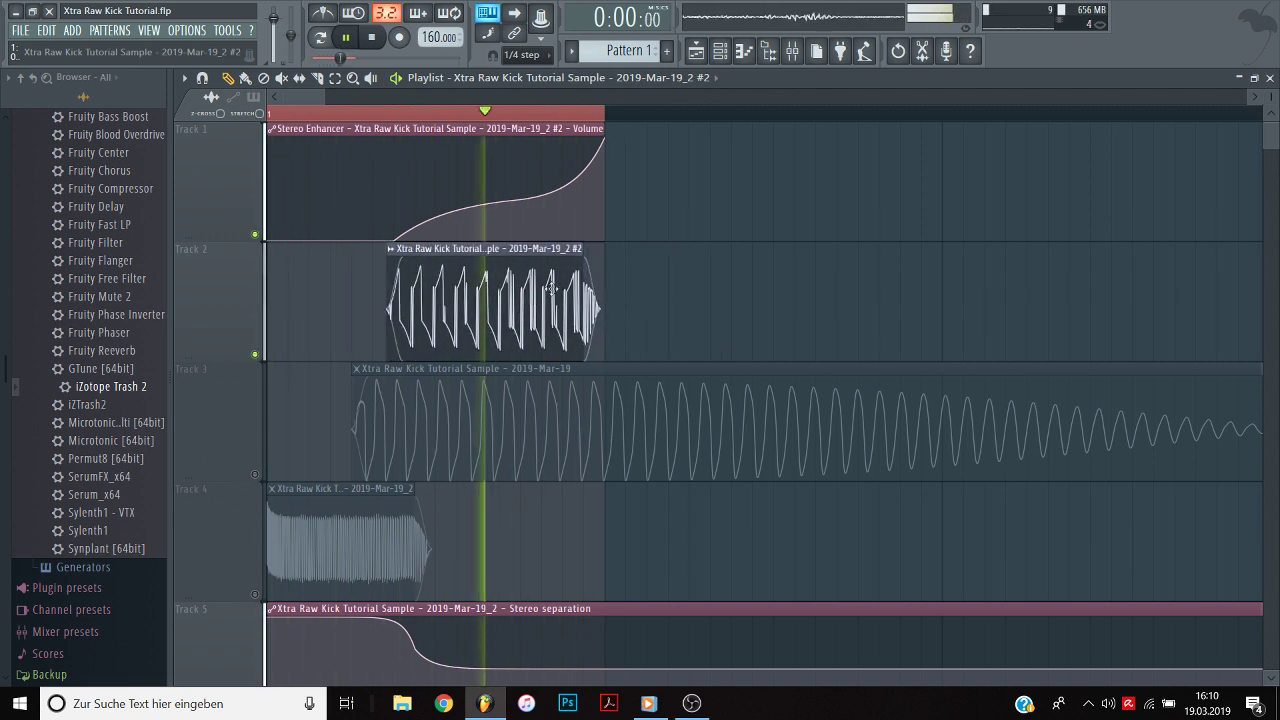
drag(581, 259, 598, 262)
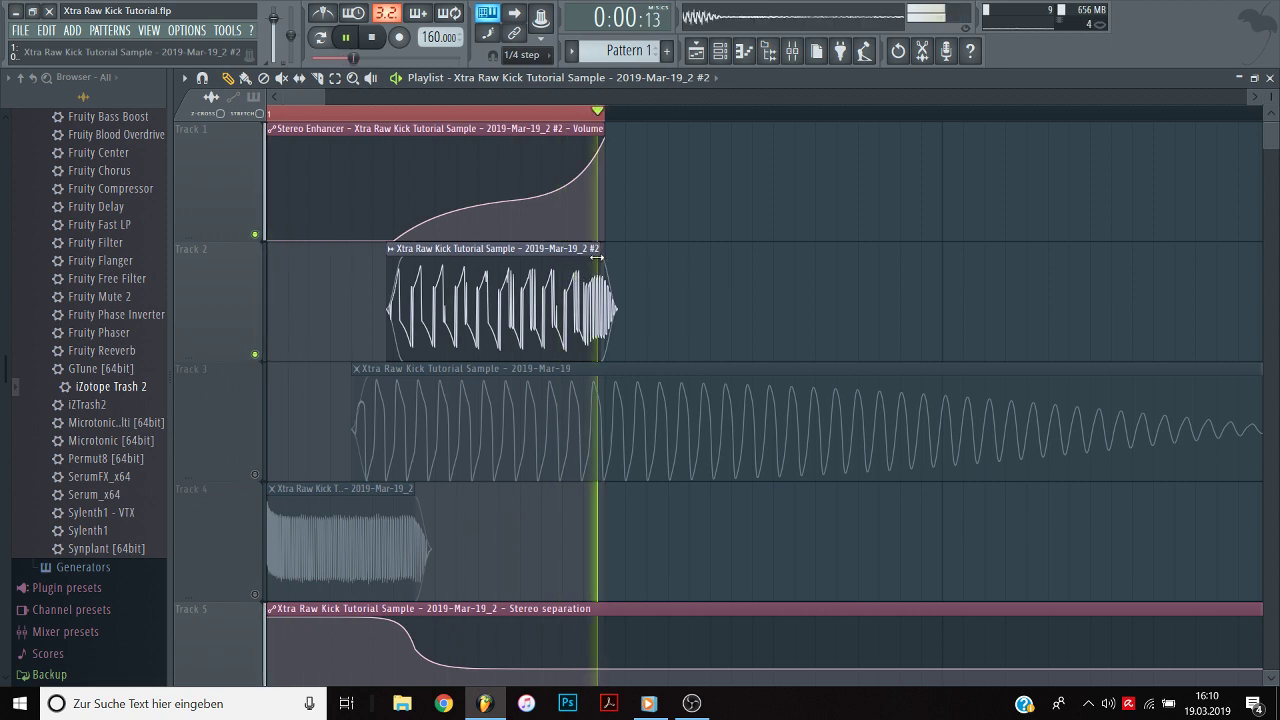
key(space)
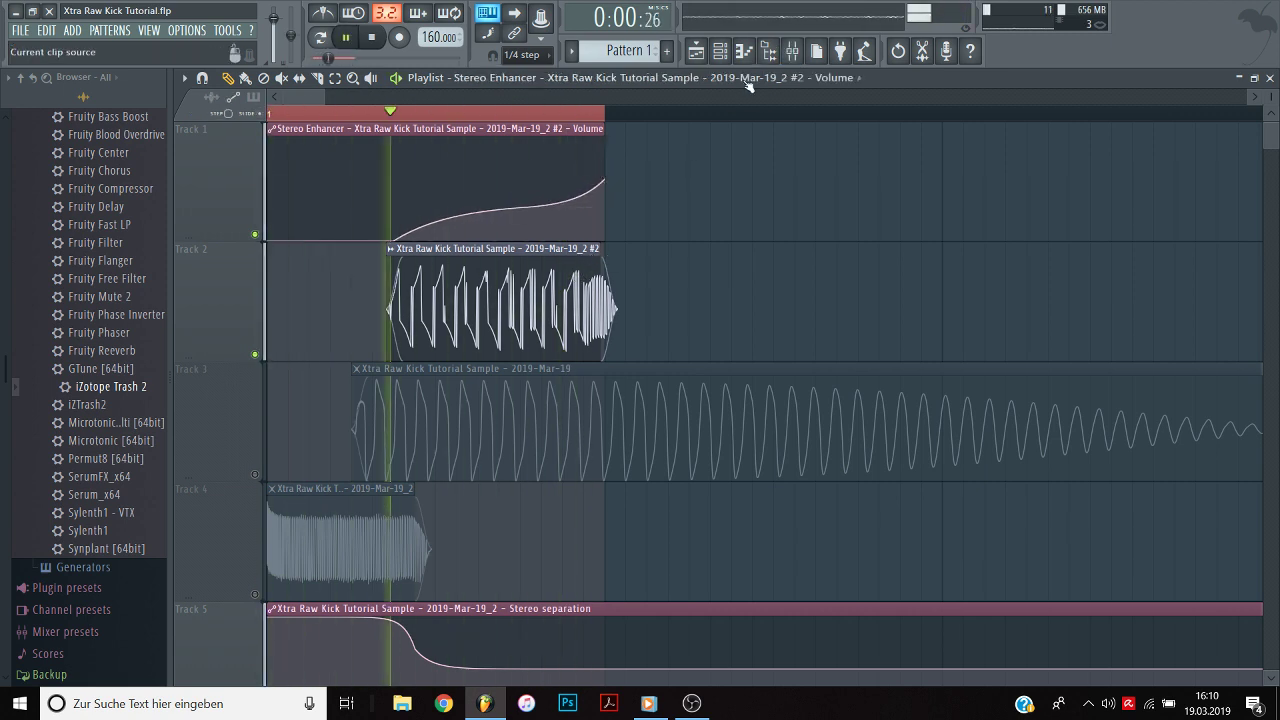
Move Fruity Reeverb 2 ahead of Fruity Stereo Enhancer in the insert 8 effect chain and close the mixer.
click(794, 52)
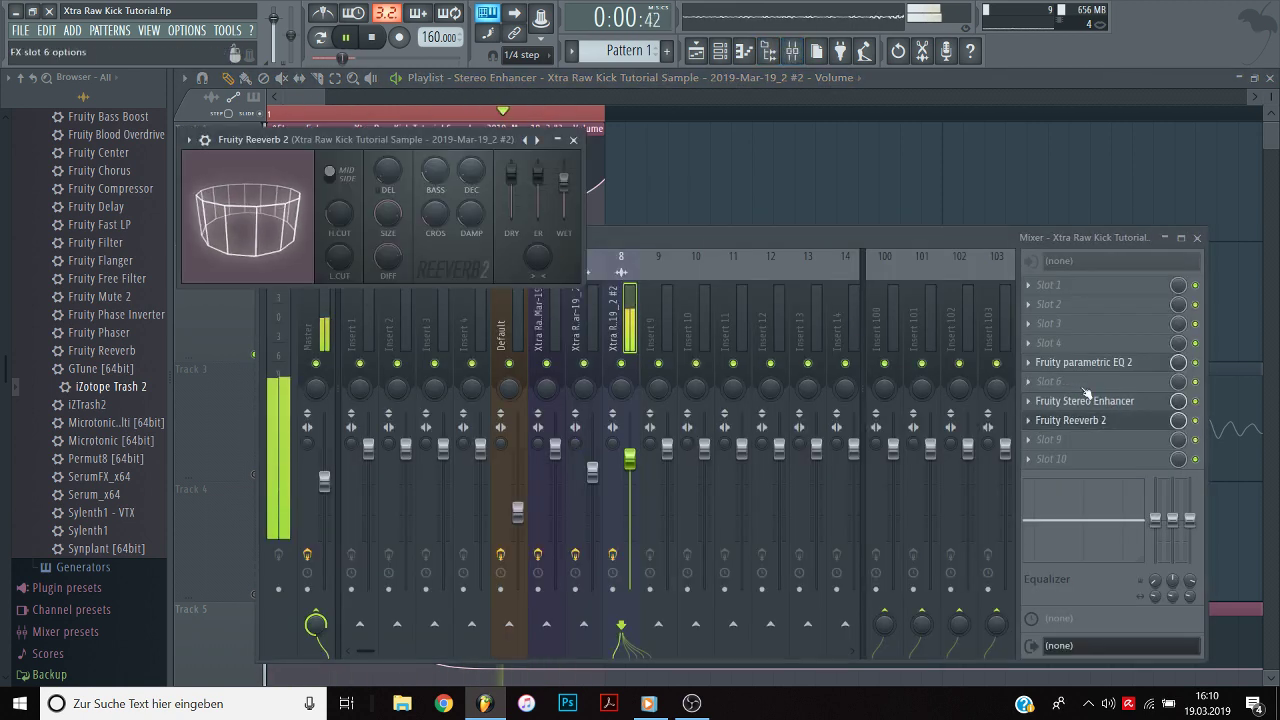
drag(1147, 421, 1136, 406)
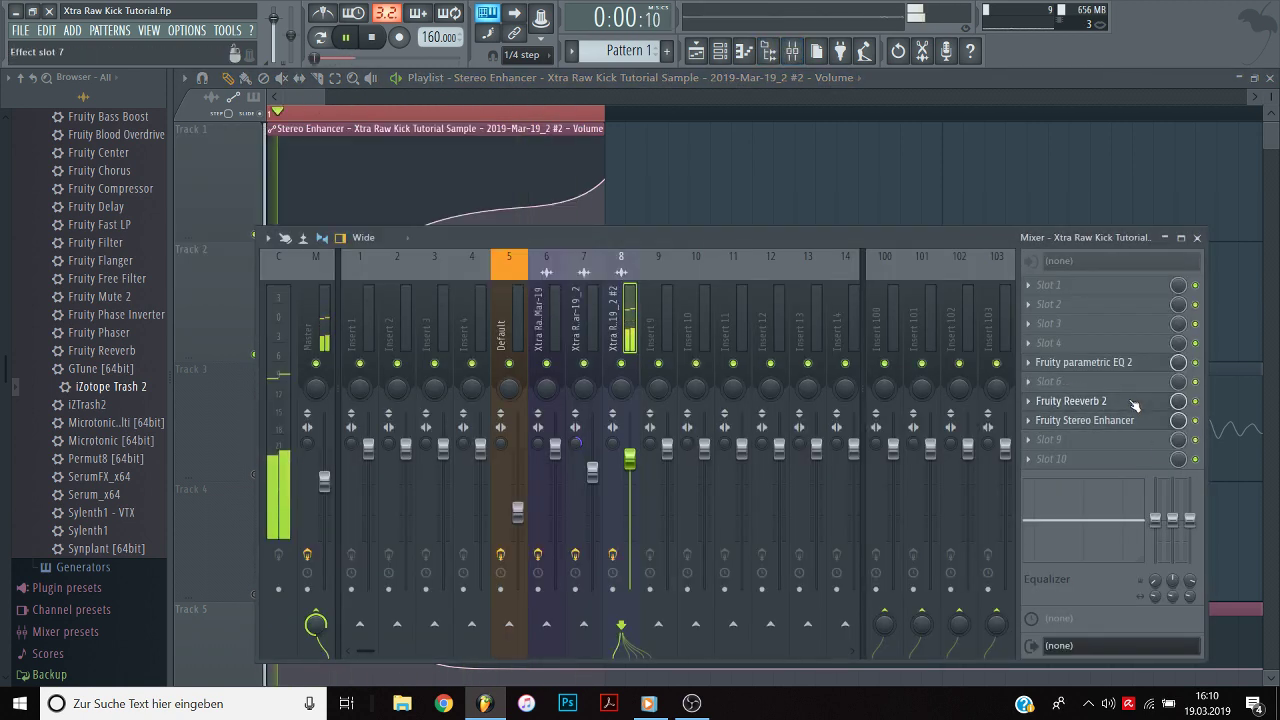
click(742, 194)
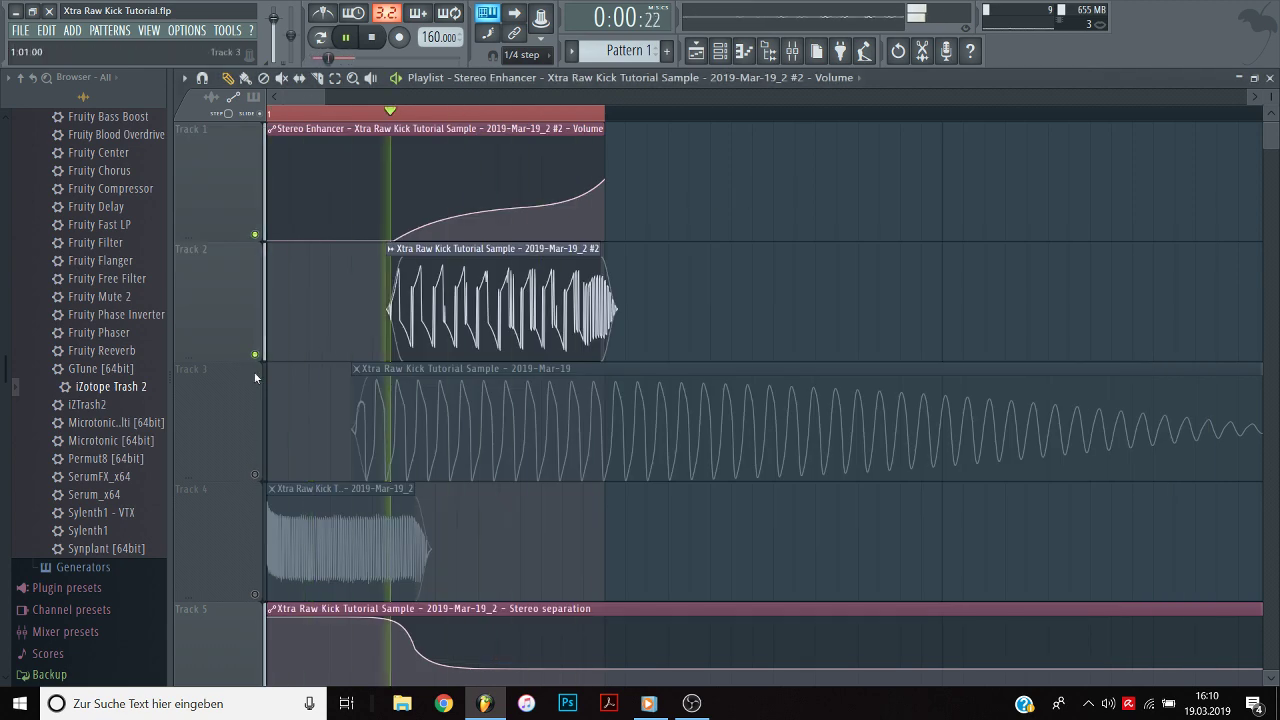
Unmute the tail on track 3 and the punch on track 4, and audition all the layers together.
click(256, 473)
scroll(351, 397, down, 2)
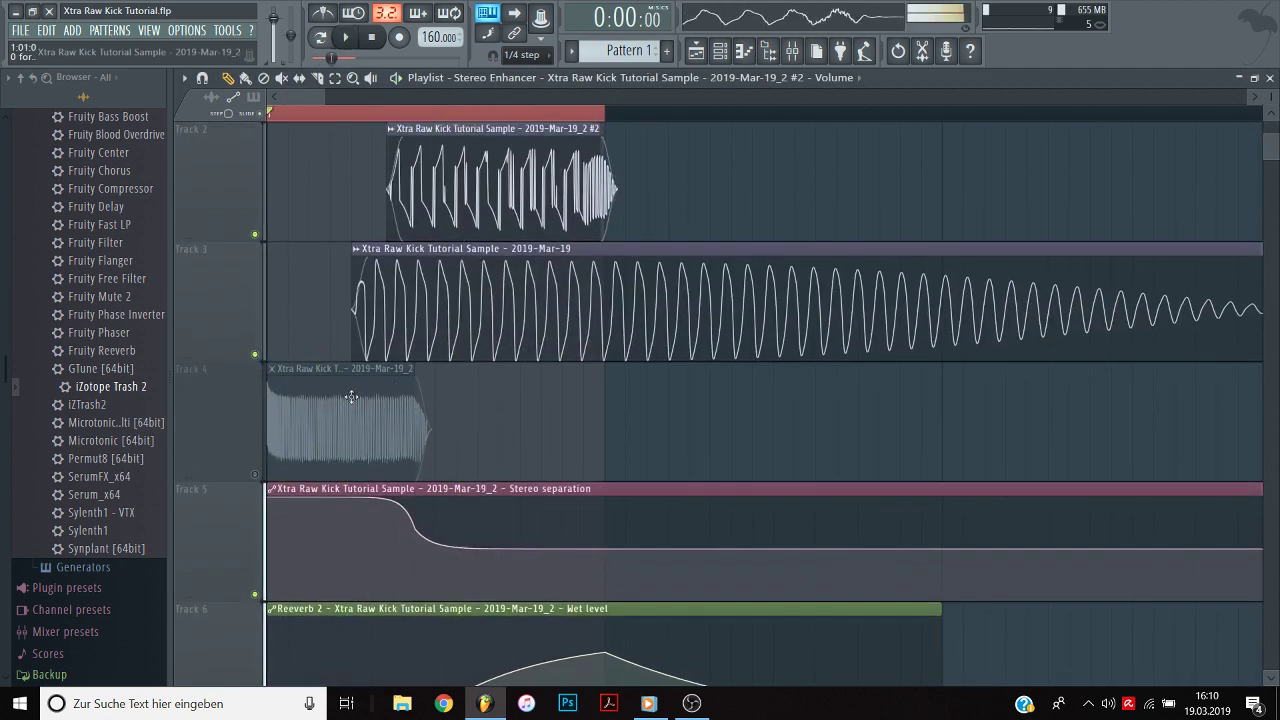
click(255, 475)
key(space)
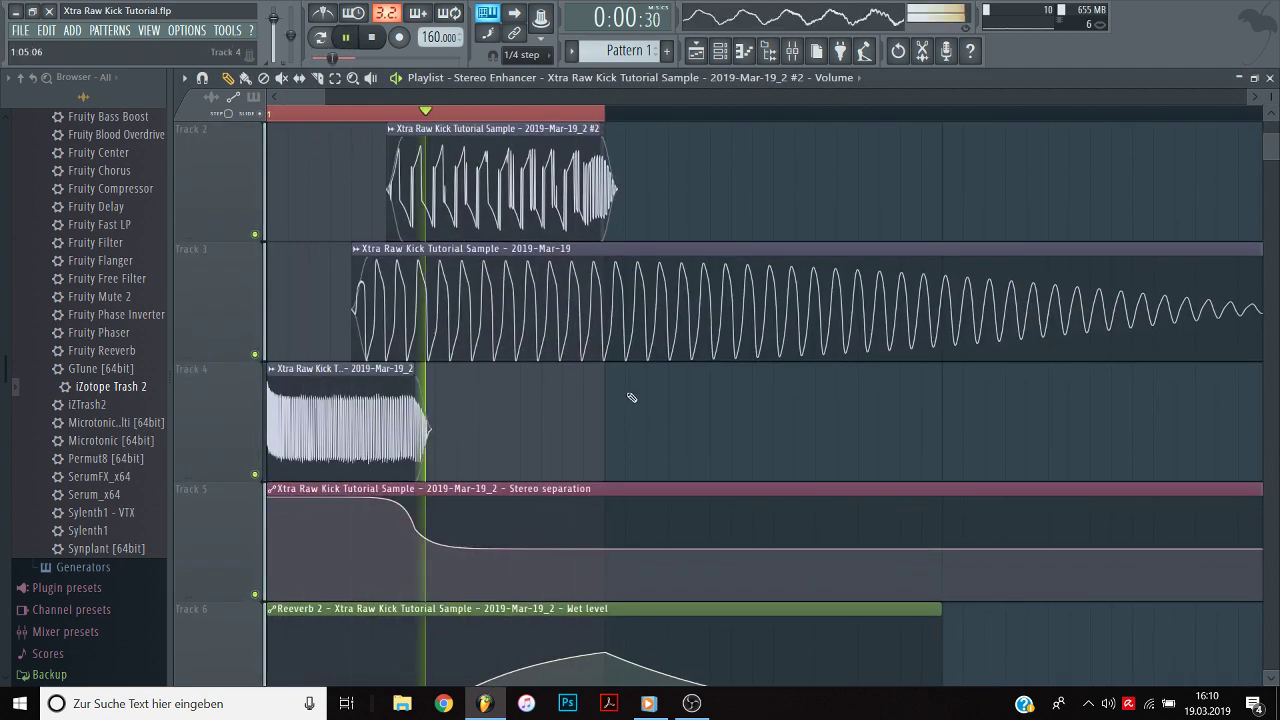
key(space)
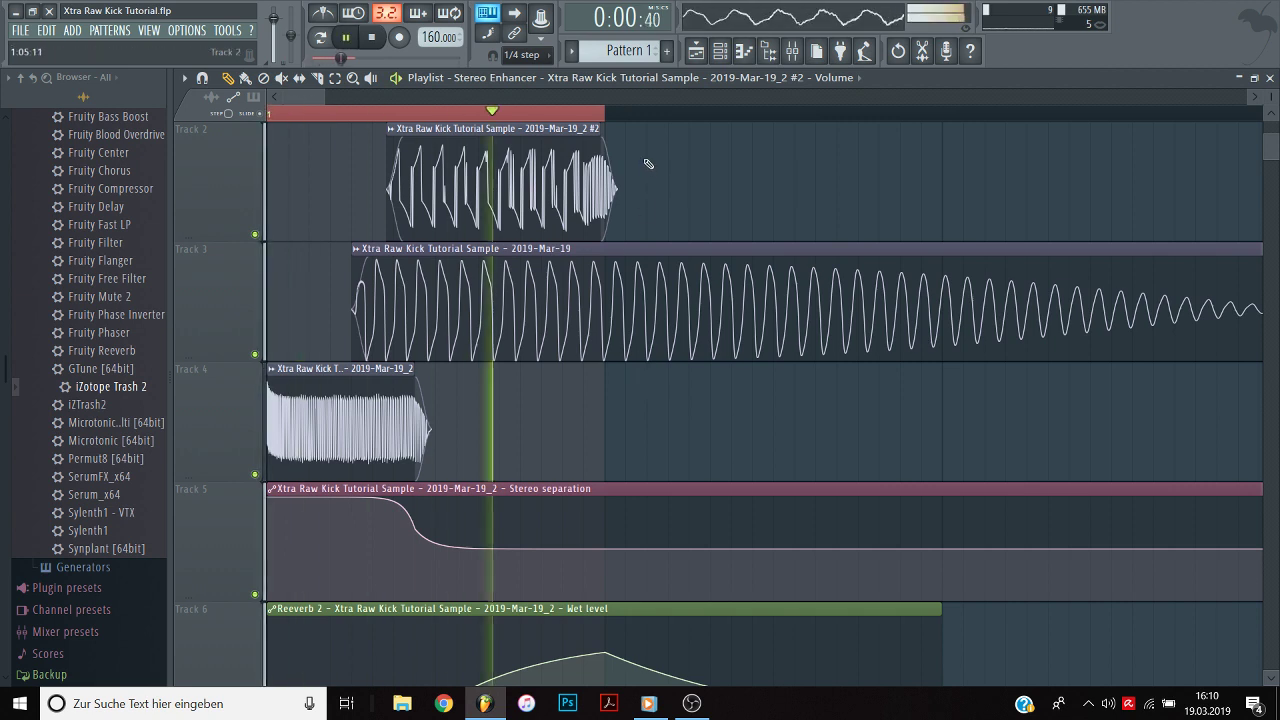
Raise the middle and end of the volume automation curve and nudge the track 2 clip slightly later.
scroll(552, 213, up, 1)
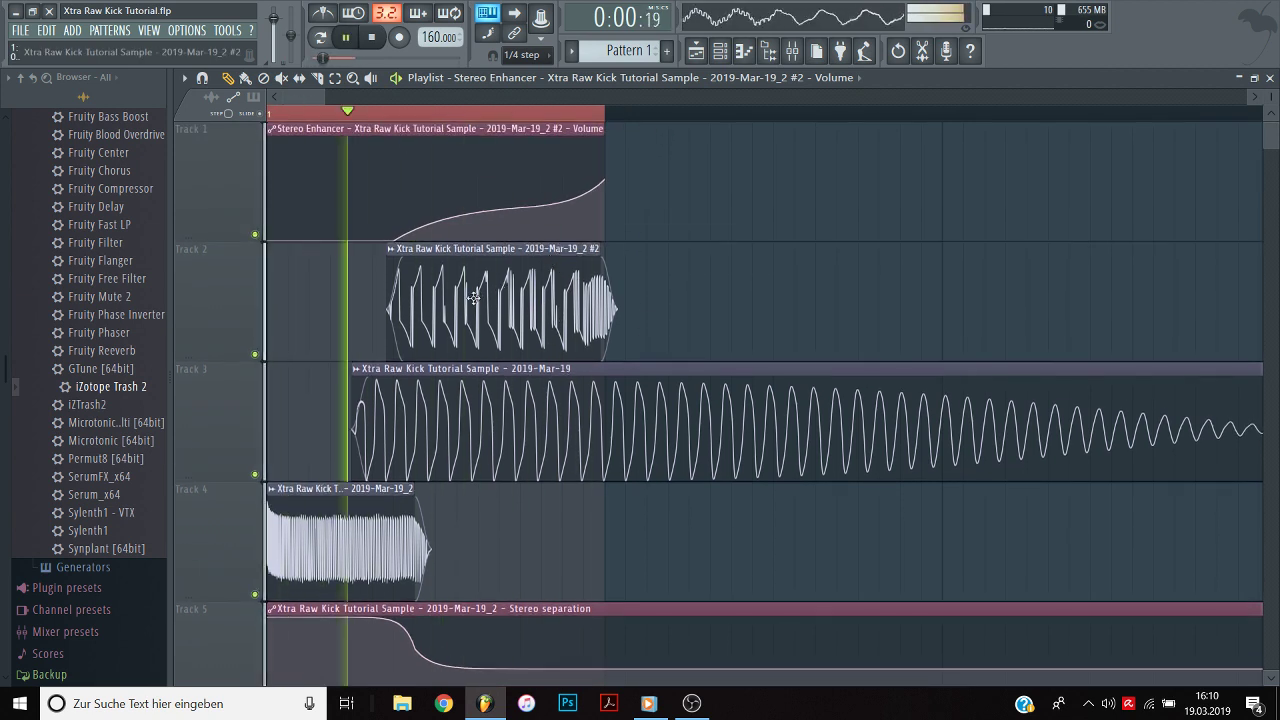
key(space)
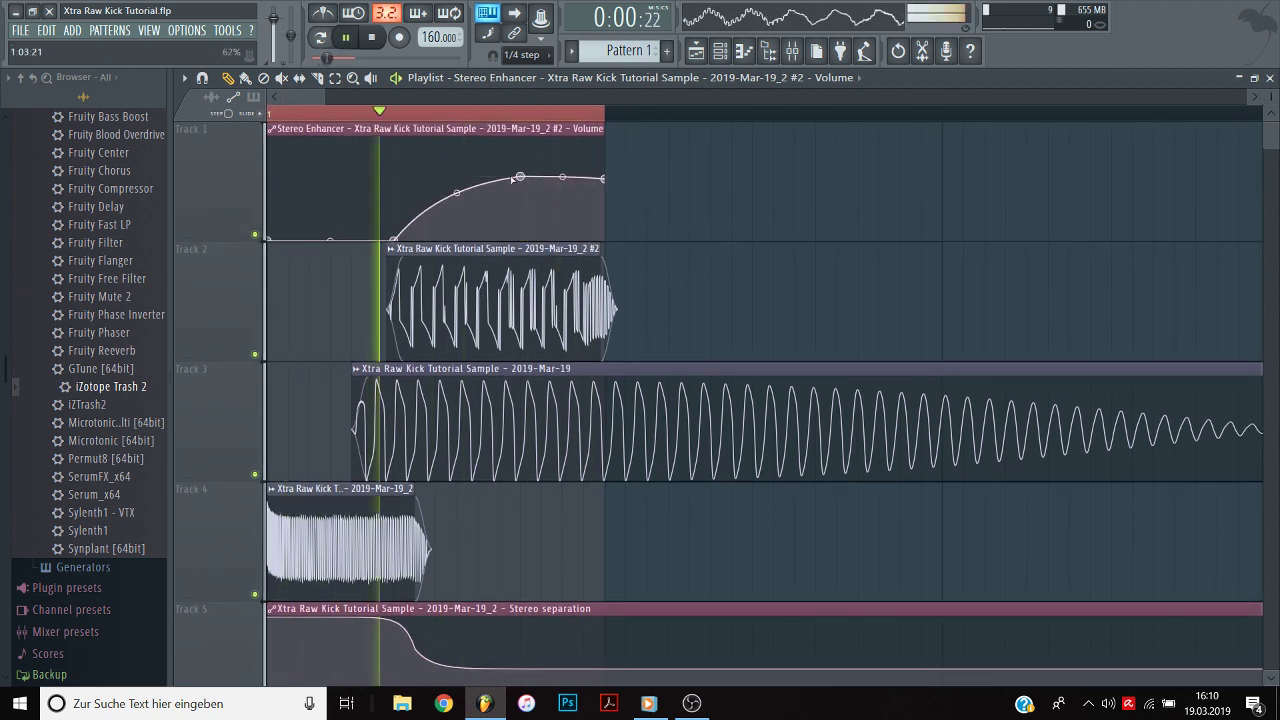
key(space)
drag(520, 178, 522, 191)
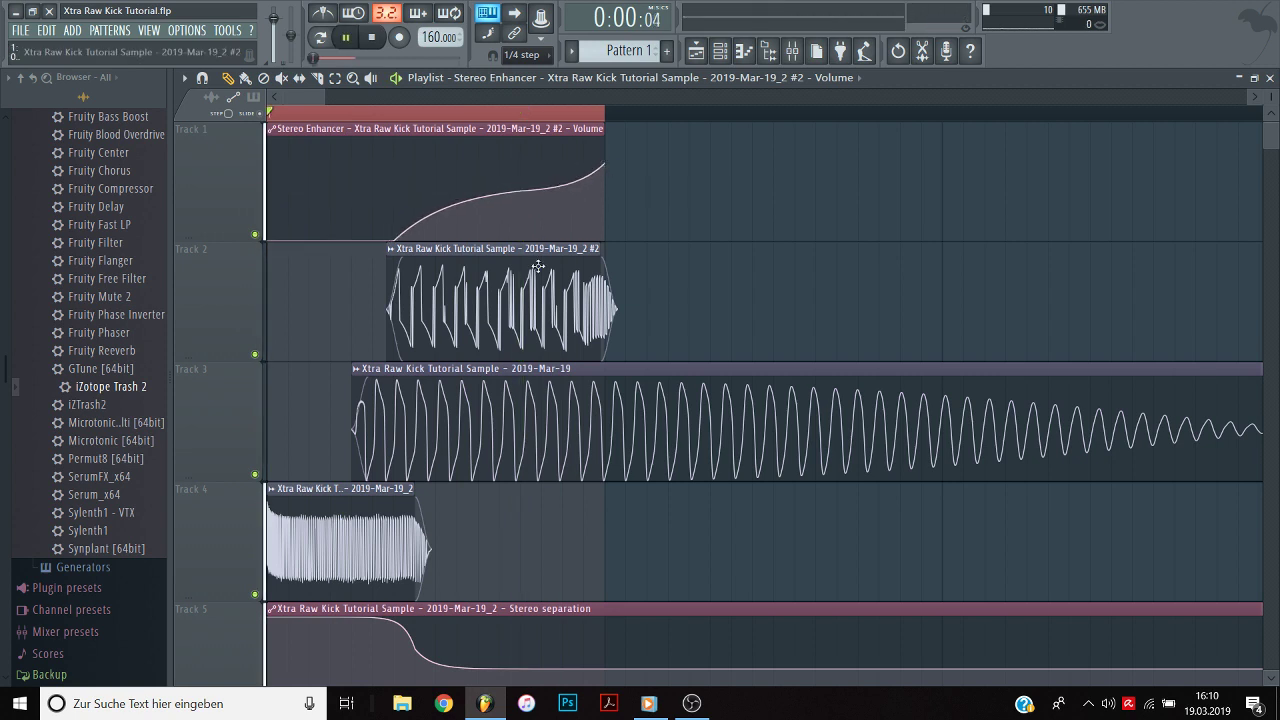
drag(548, 291, 554, 292)
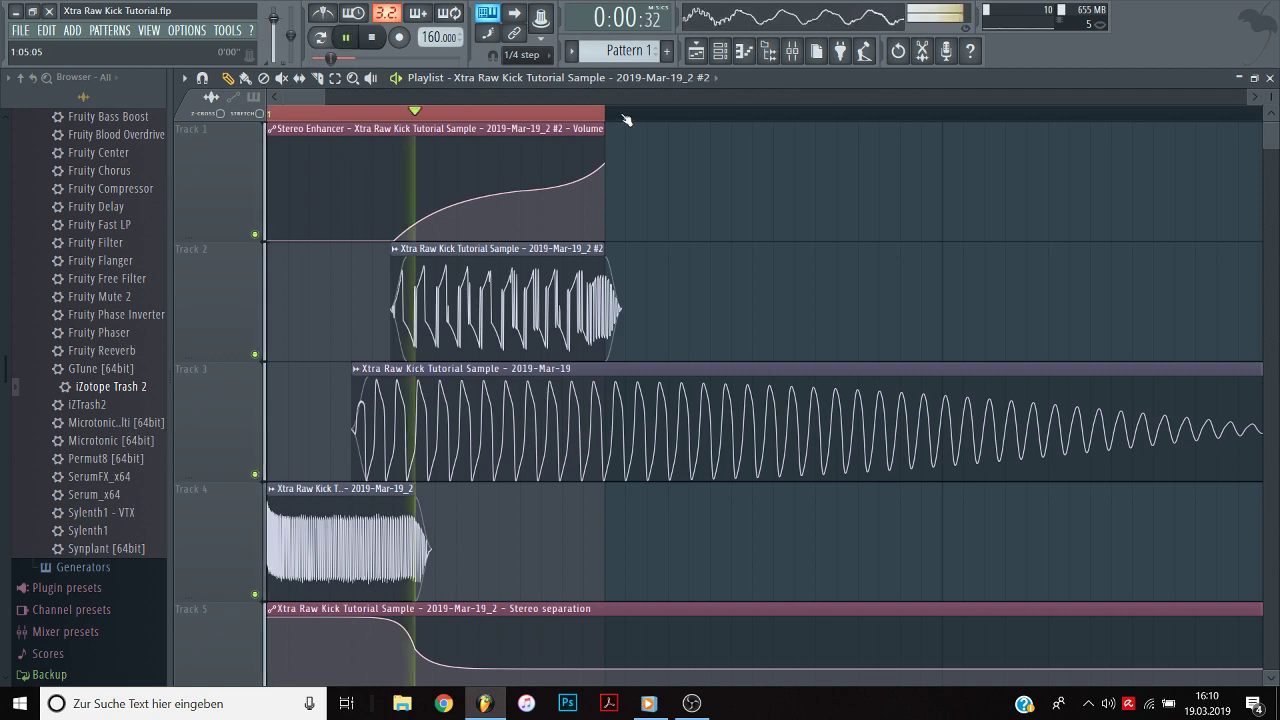
Set the timeline selection over the whole first bar and audition the full kick.
ctrl+scroll(410, 350, down, 2)
scroll(400, 355, down, 1)
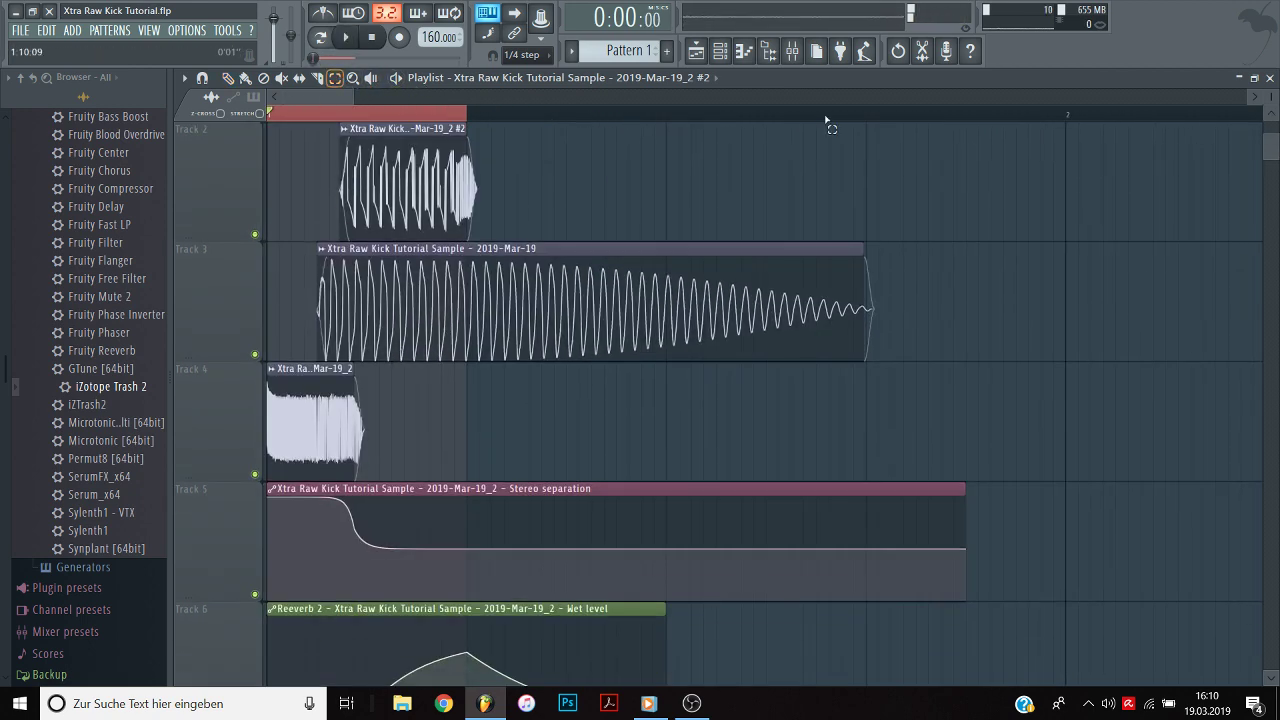
drag(960, 115, 214, 203)
key(space)
click(934, 221)
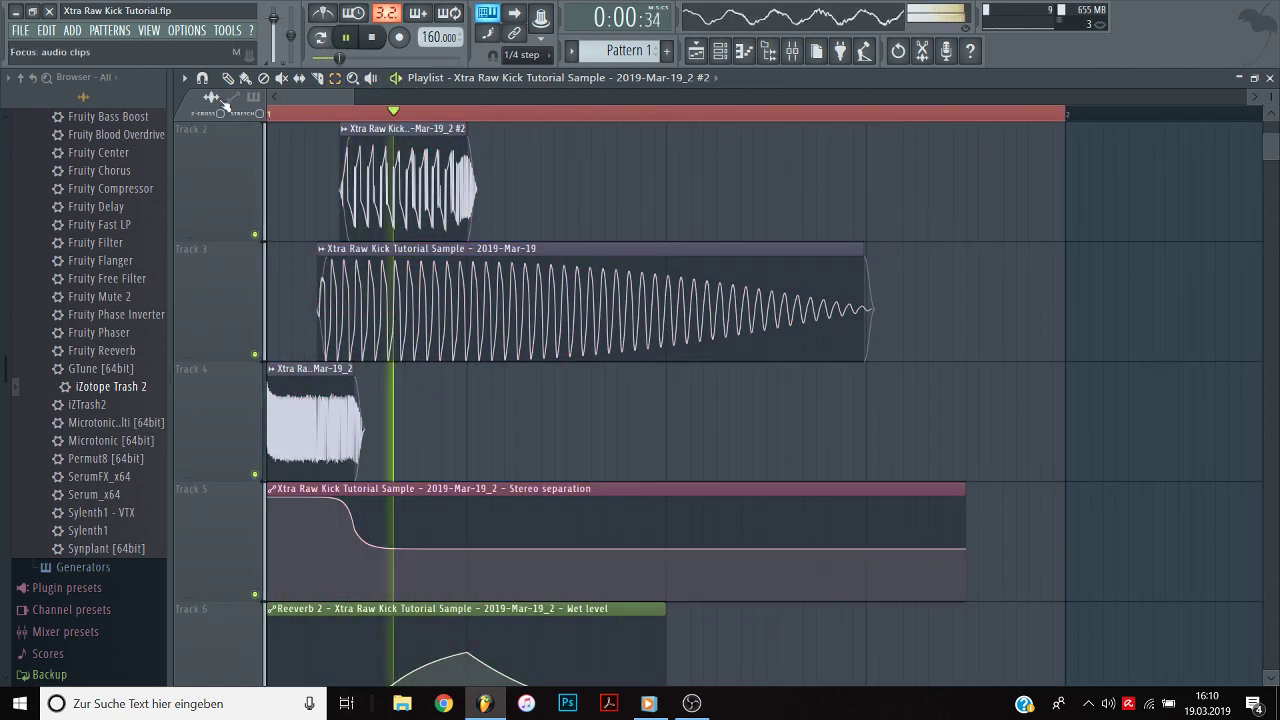
scroll(634, 220, up, 1)
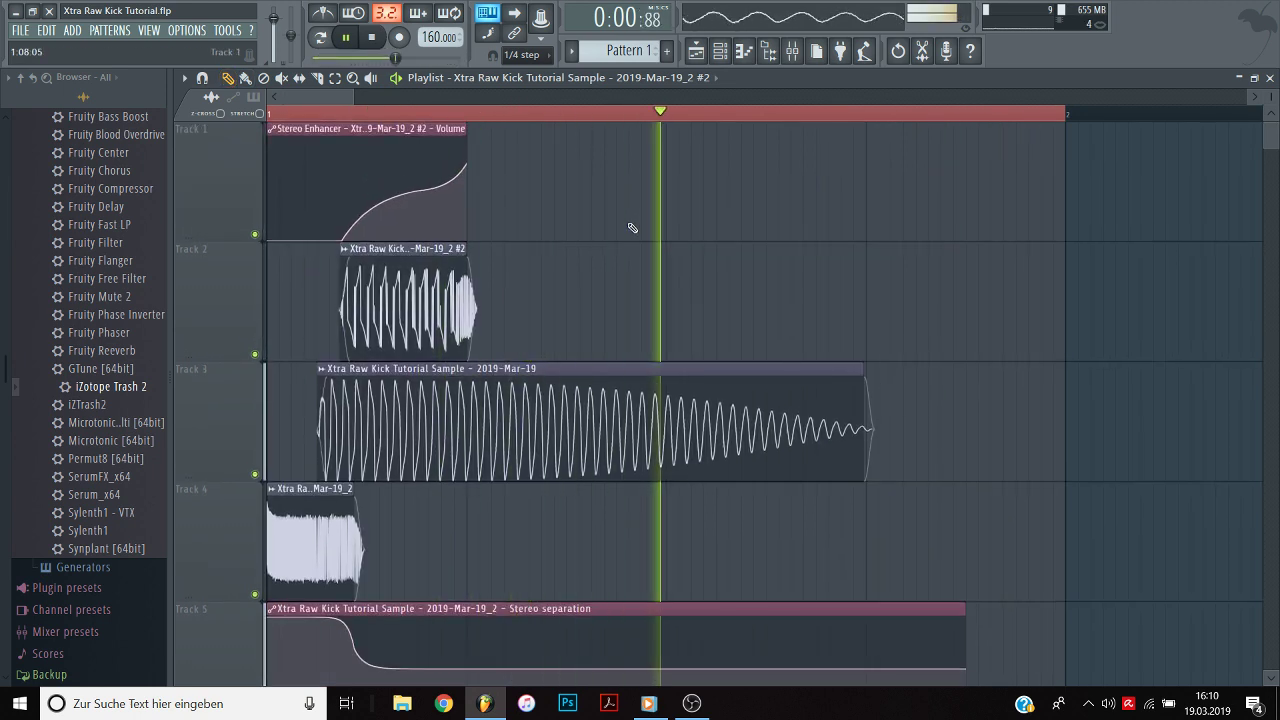
Lengthen the volume automation clip on track 1 beyond the track 2 clip, with its curve falling back to zero.
drag(466, 200, 578, 200)
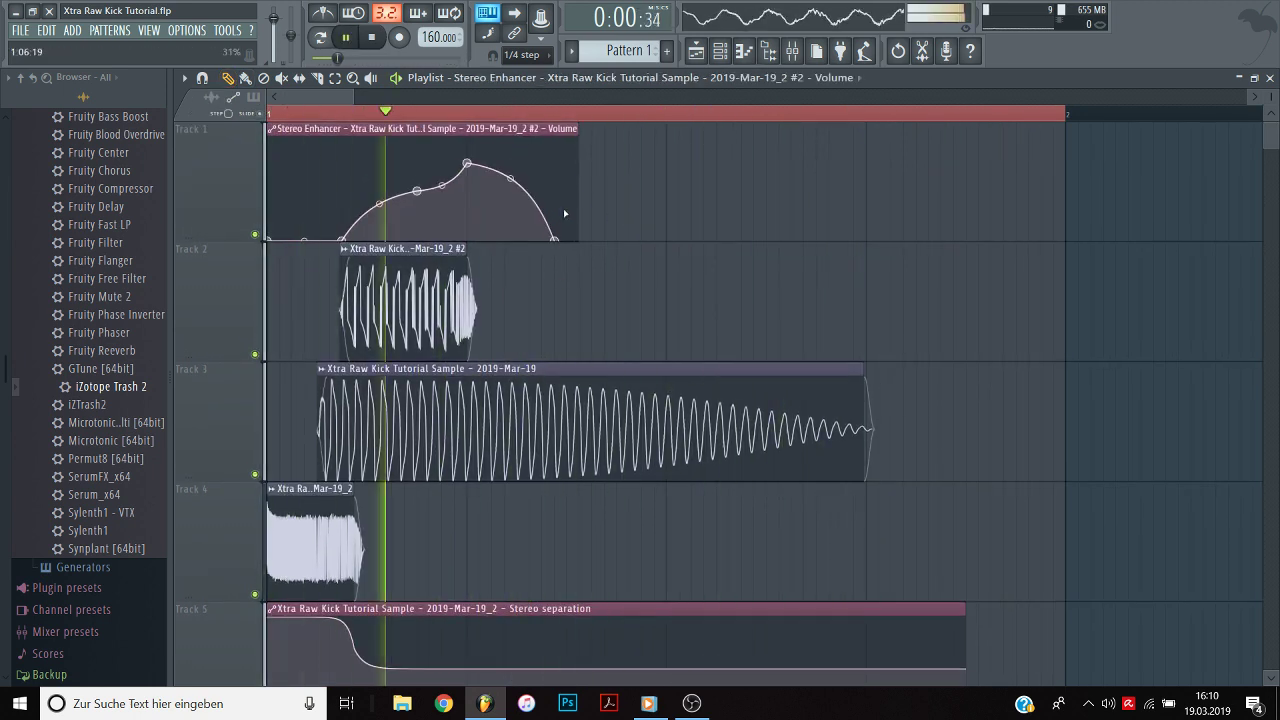
click(792, 51)
key(space)
Clear Edison on the Master track to a new empty sample and record one pass of the full kick.
click(314, 322)
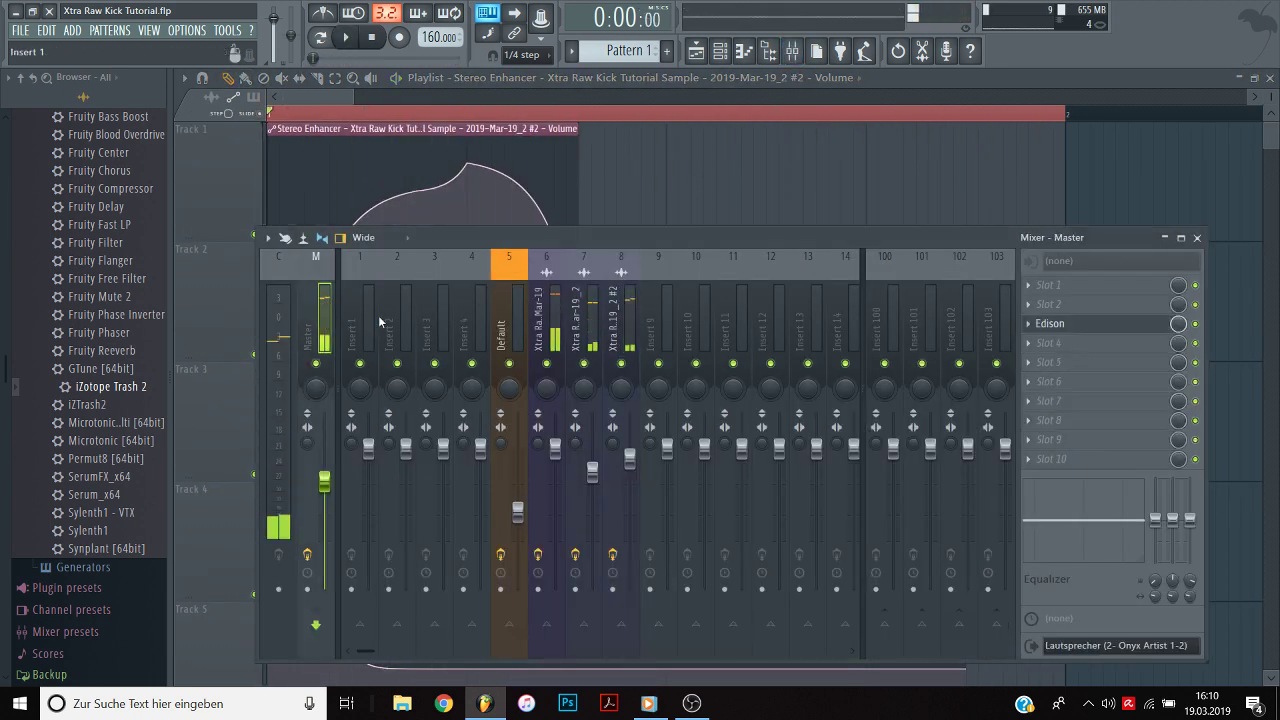
click(1050, 323)
click(294, 296)
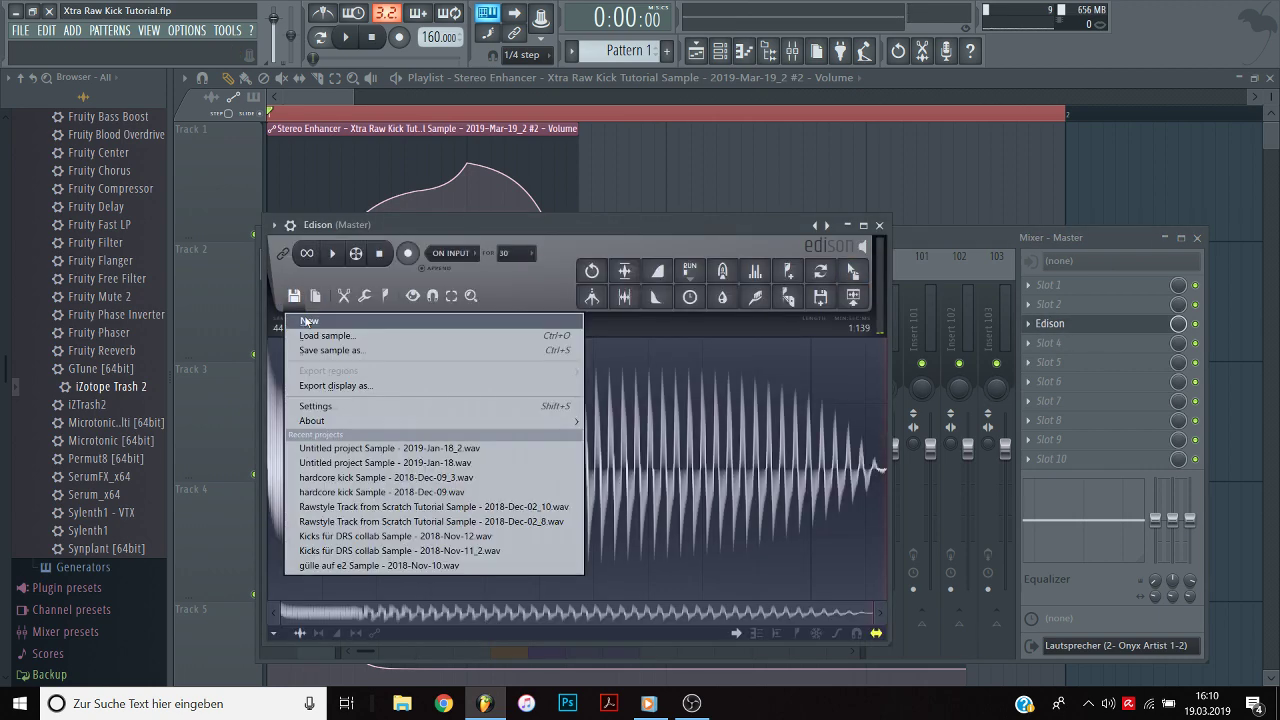
click(310, 325)
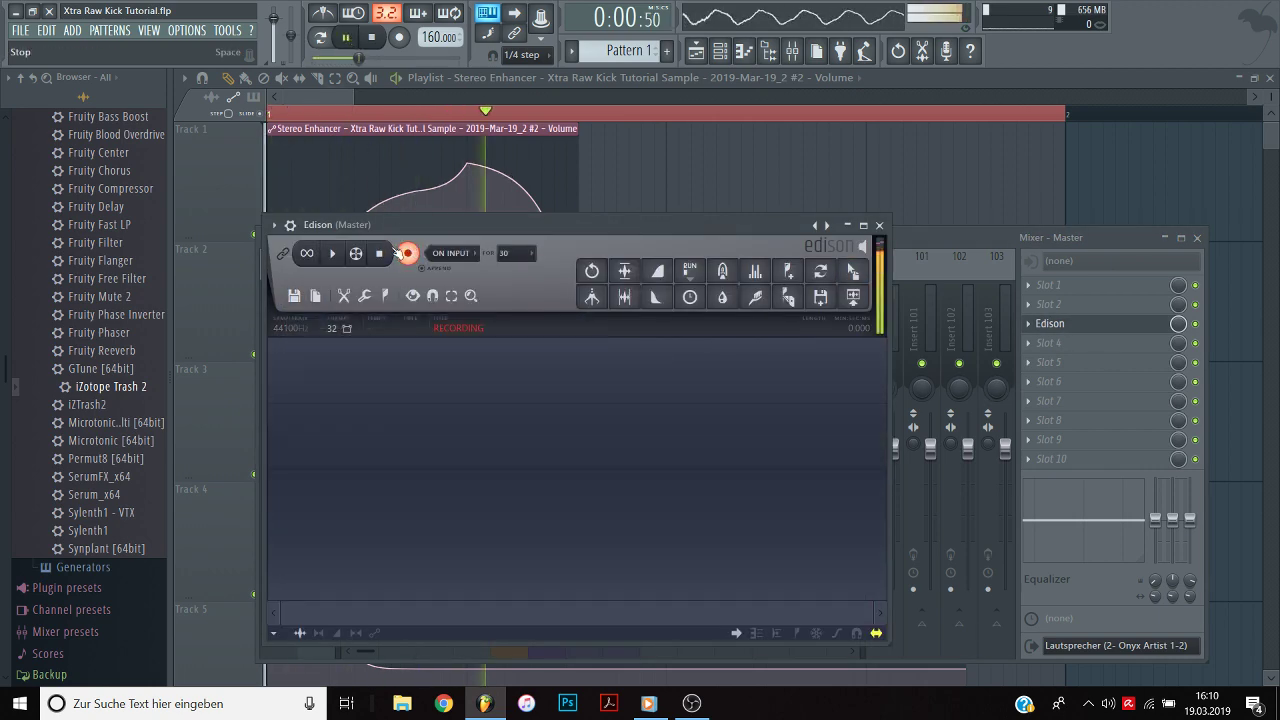
click(346, 38)
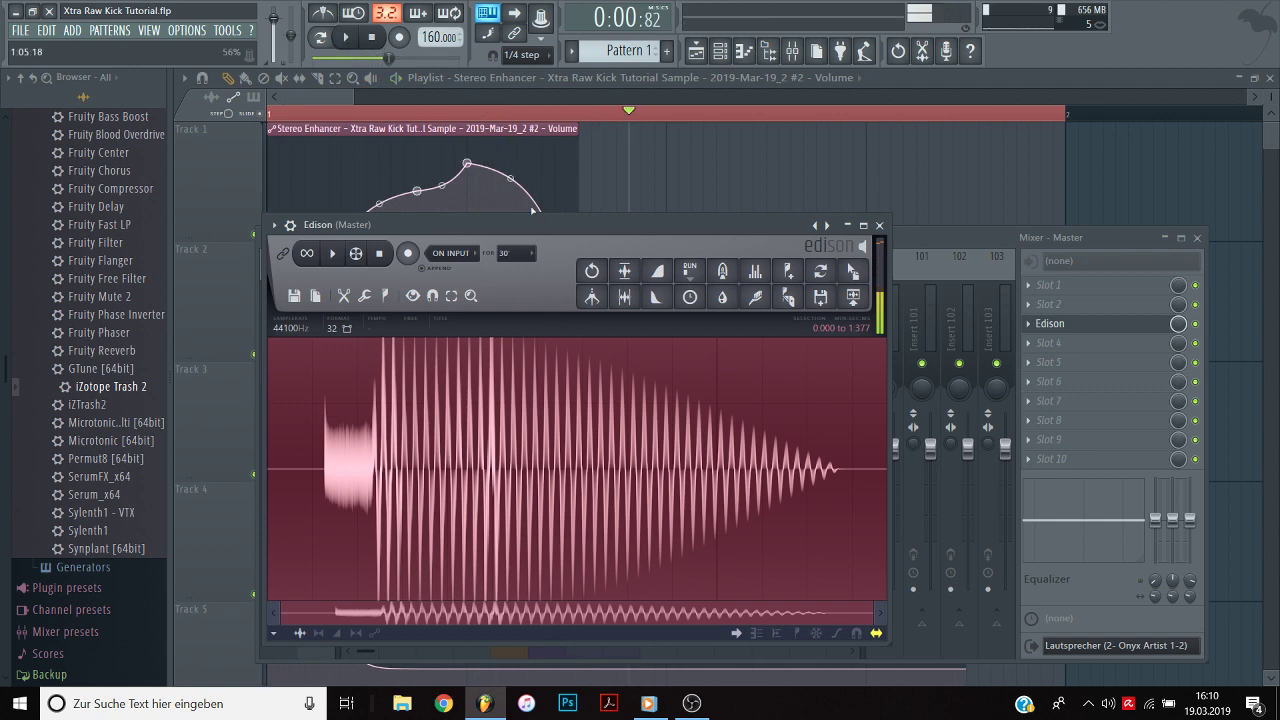
Trim the silence around the recorded kick, normalize it and put it in the playlist as an audio clip.
click(624, 297)
click(624, 271)
drag(852, 271, 835, 195)
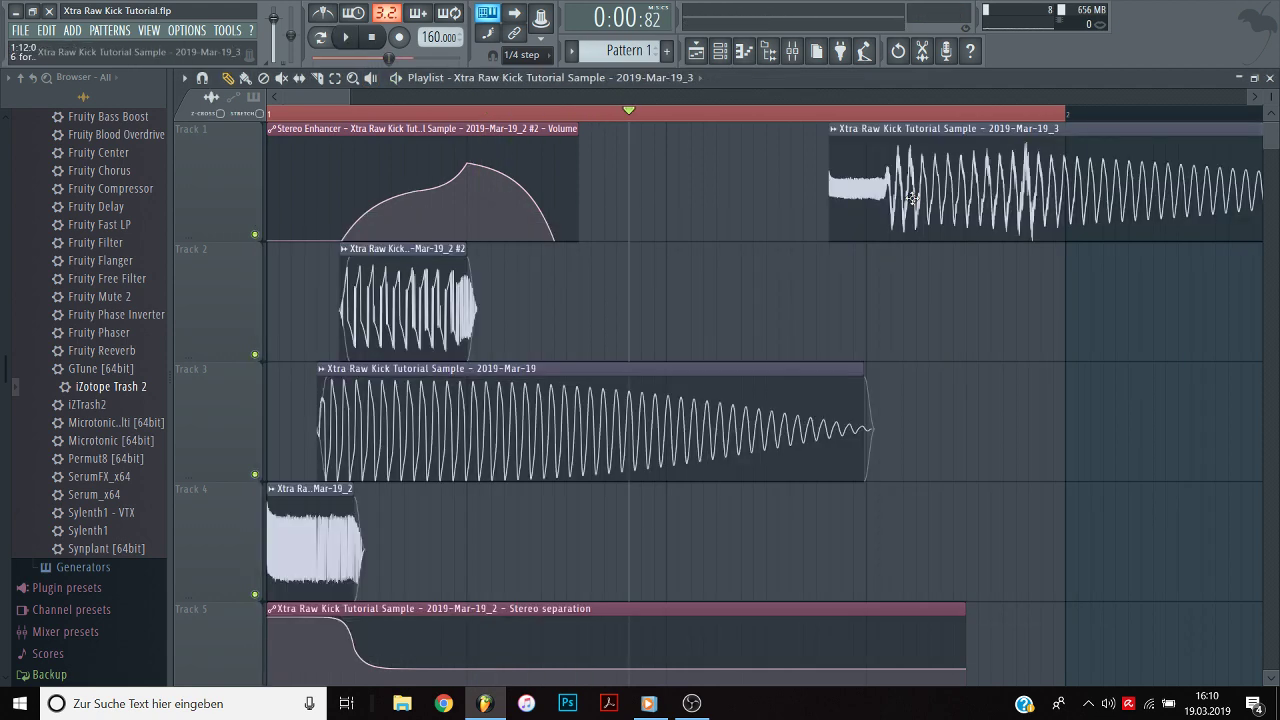
Remove the recorded kick clip from track 1 and place it at the start of bar 1 on track 14.
right_click(1010, 165)
scroll(1040, 240, down, 5)
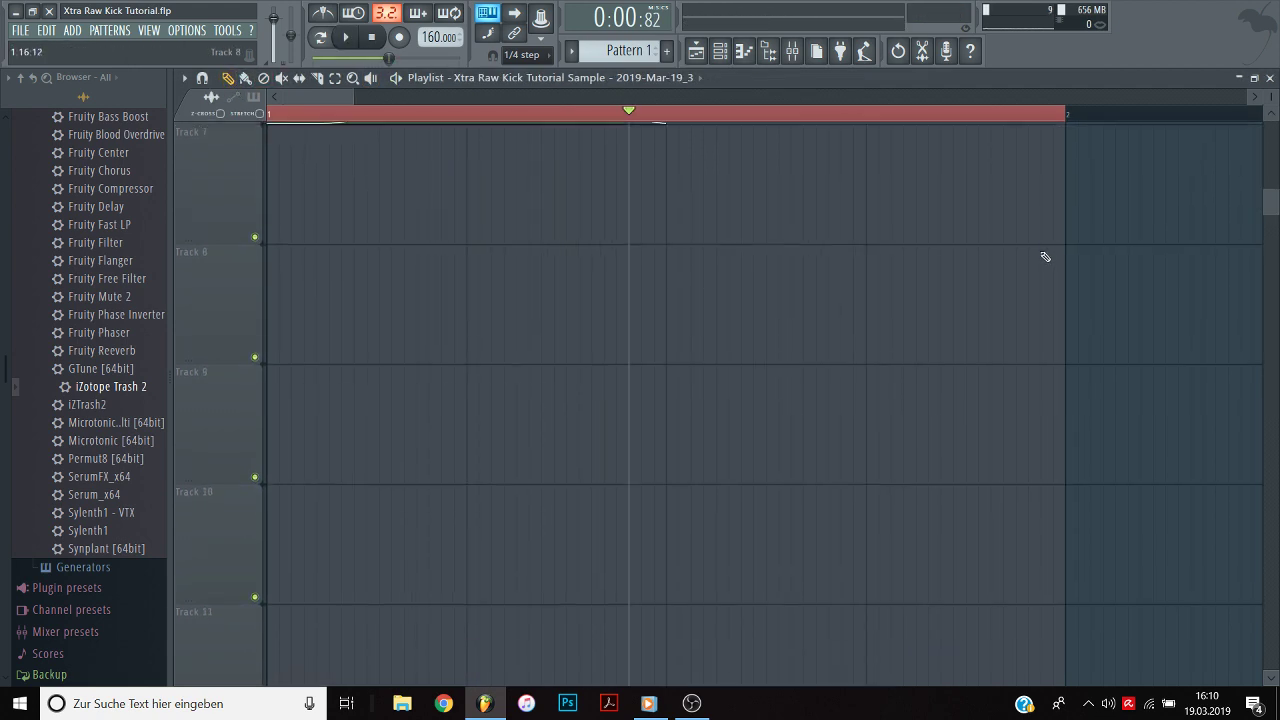
drag(1040, 270, 140, 286)
scroll(316, 110, up, 1)
scroll(318, 112, up, 3)
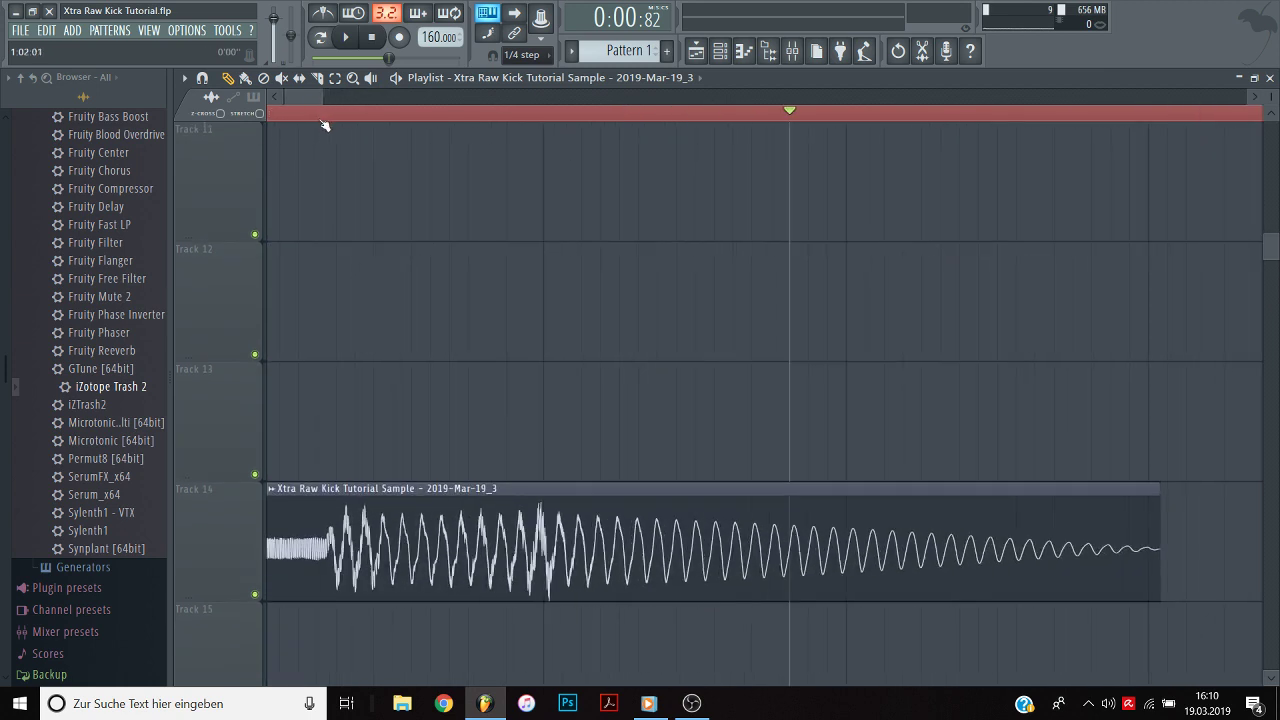
Solo track 14, set the timeline selection over the first beat and start auditioning the recorded kick.
scroll(250, 345, down, 2)
right_click(256, 357)
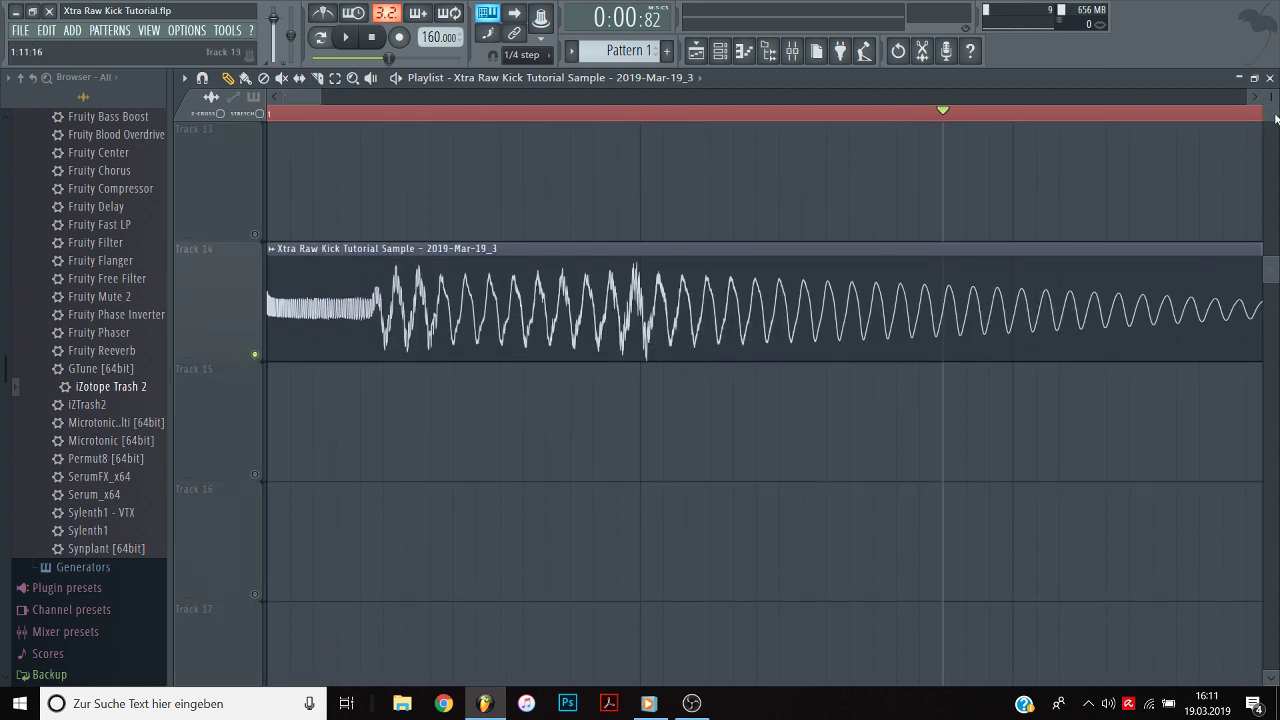
drag(1271, 98, 1271, 91)
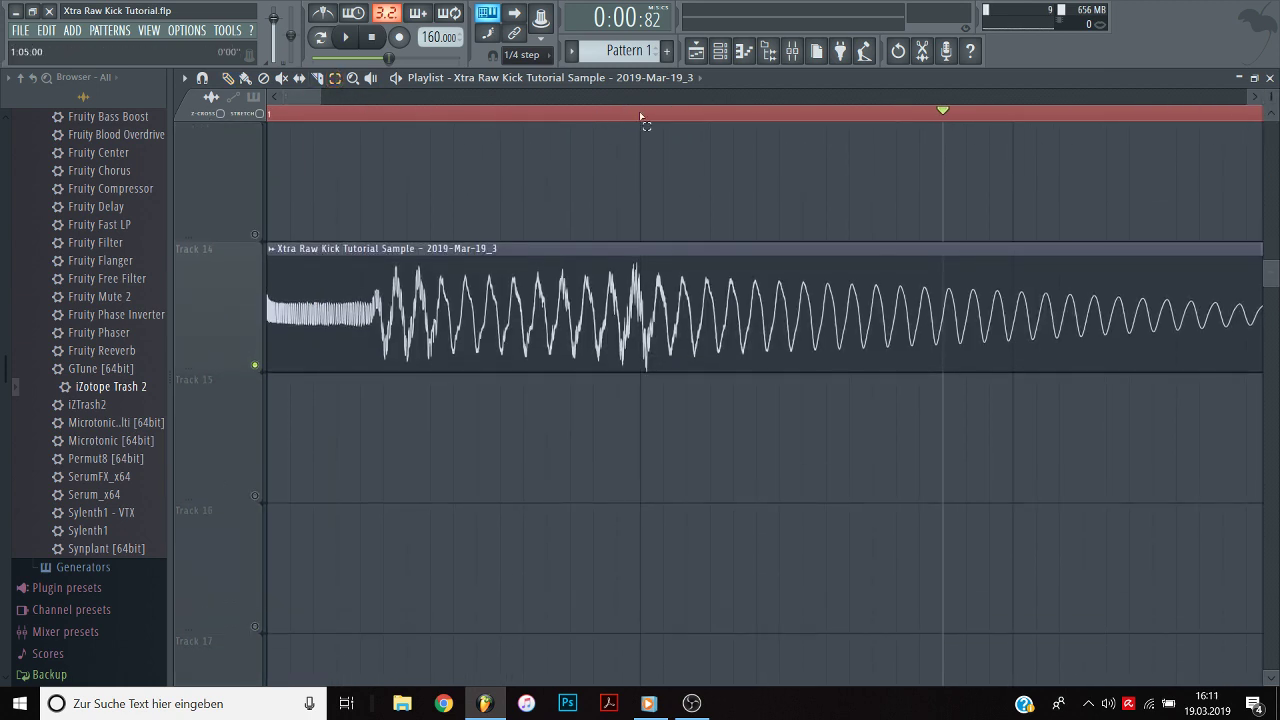
drag(640, 114, 268, 114)
key(space)
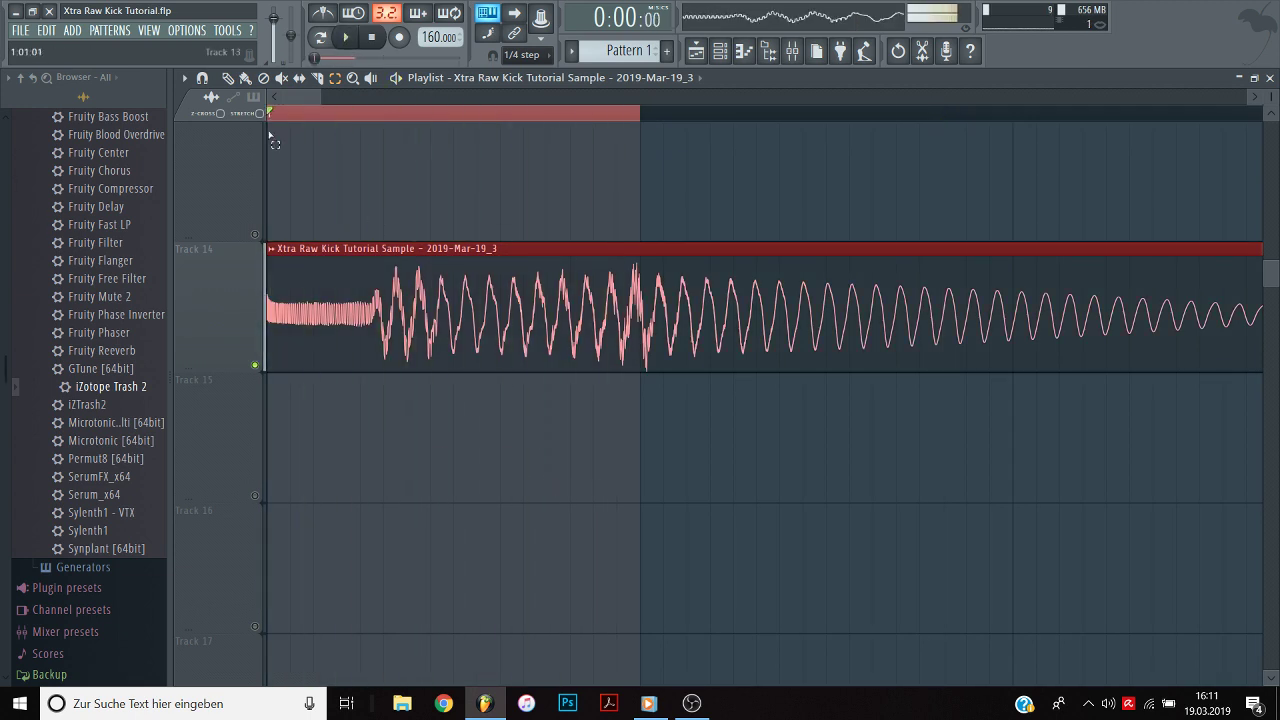
Switch back to the Draw tool, stop playback and save the project.
click(229, 79)
key(space)
click(20, 31)
click(60, 98)
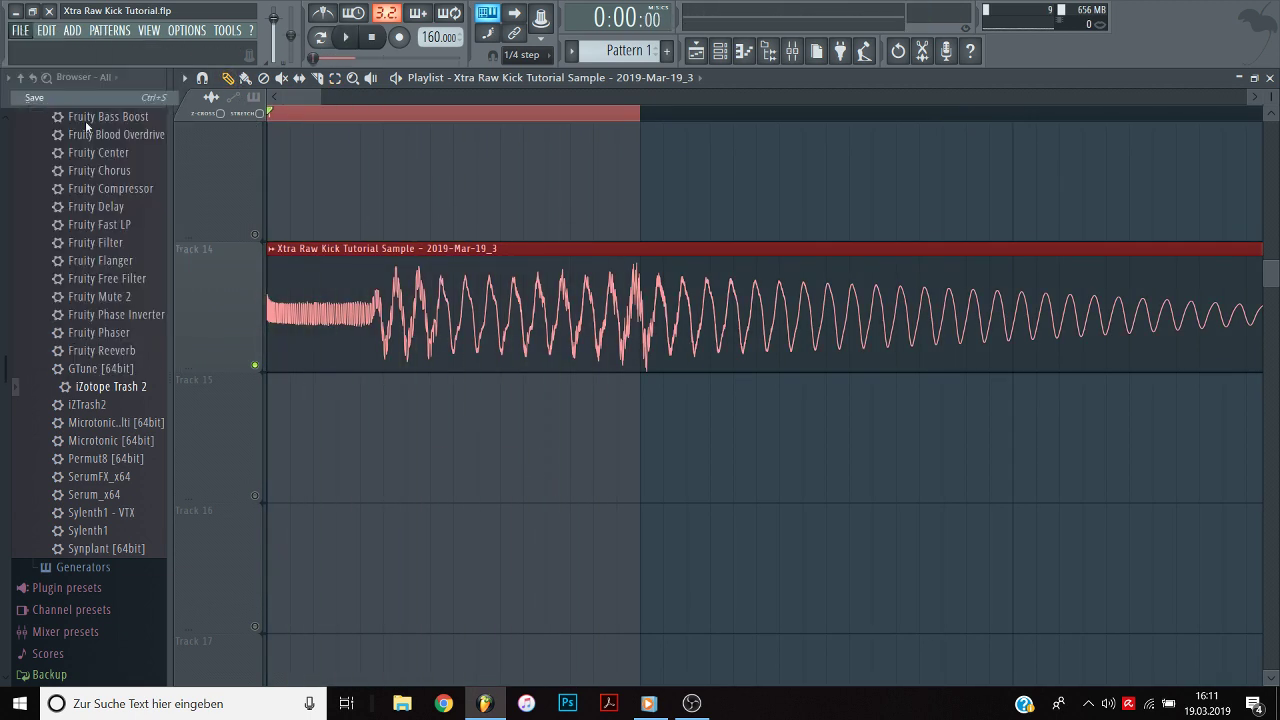
Examine the recorded kick's waveform in its sample channel settings while auditioning it.
double_click(512, 246)
key(space)
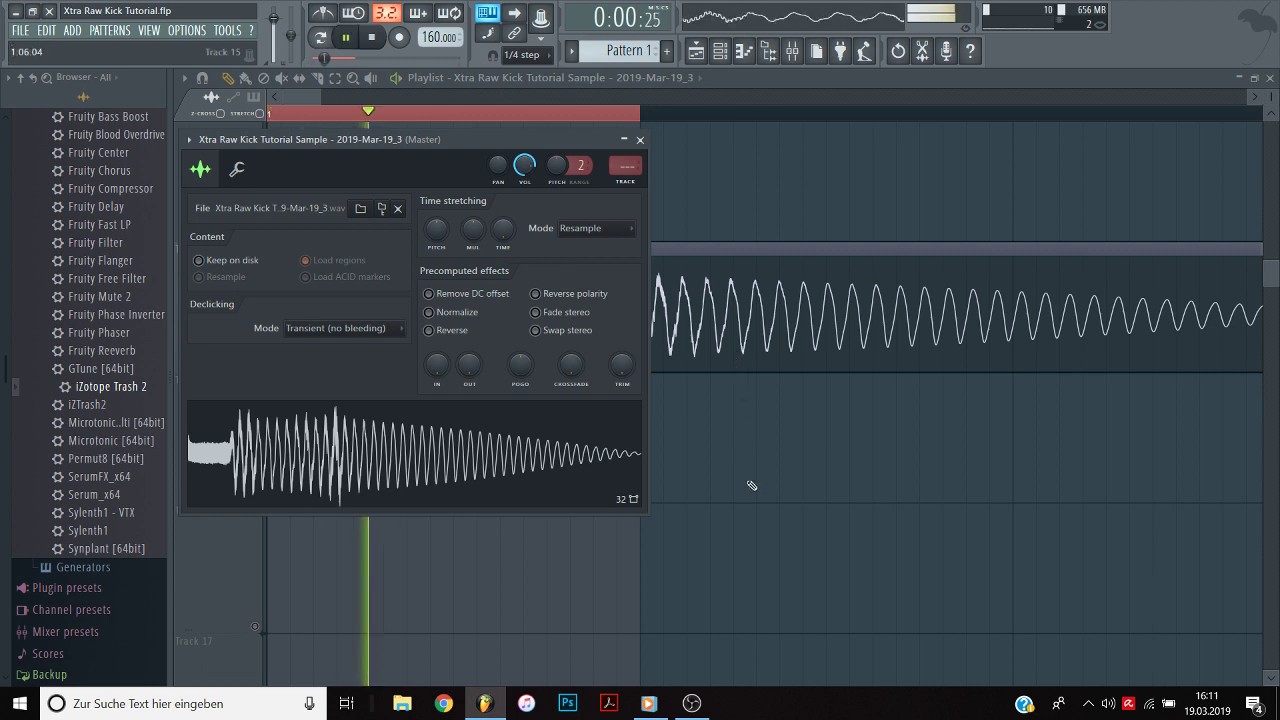
key(Escape)
key(space)
double_click(449, 323)
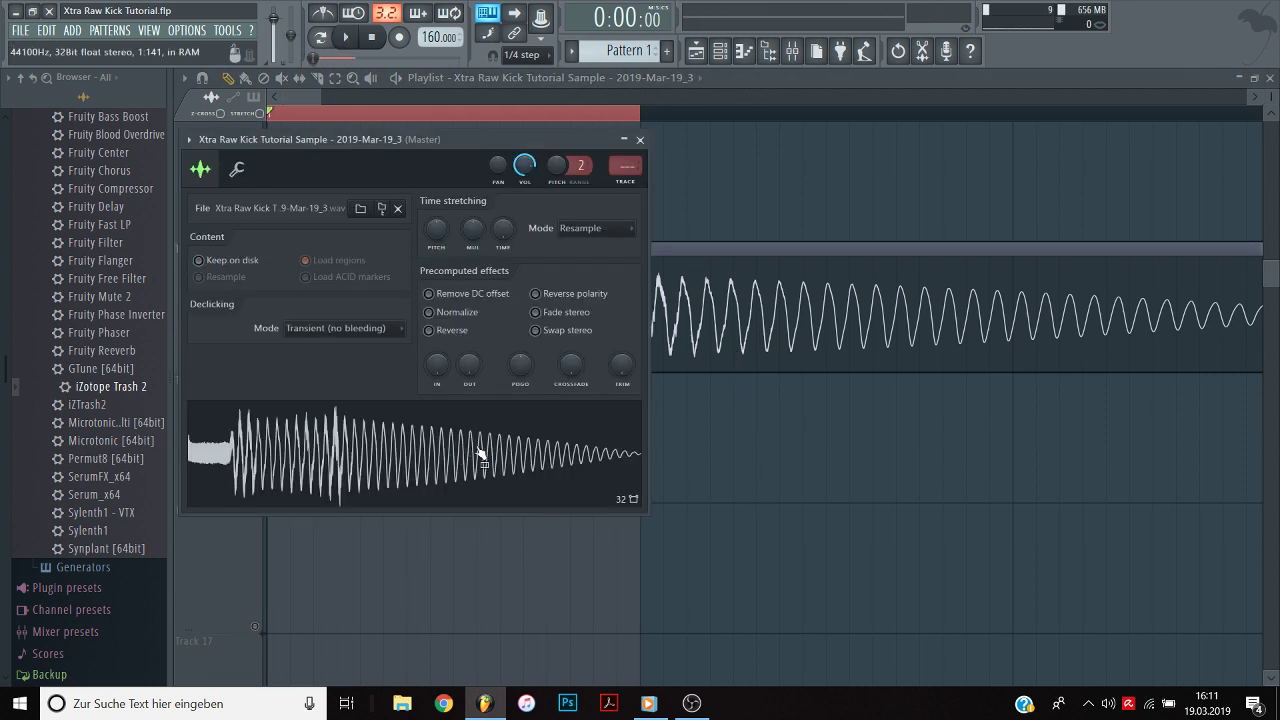
right_click(478, 450)
key(Escape)
key(Escape)
Extend the timeline selection to just past the end of the track 14 kick clip and play it.
scroll(537, 122, down, 1)
key(space)
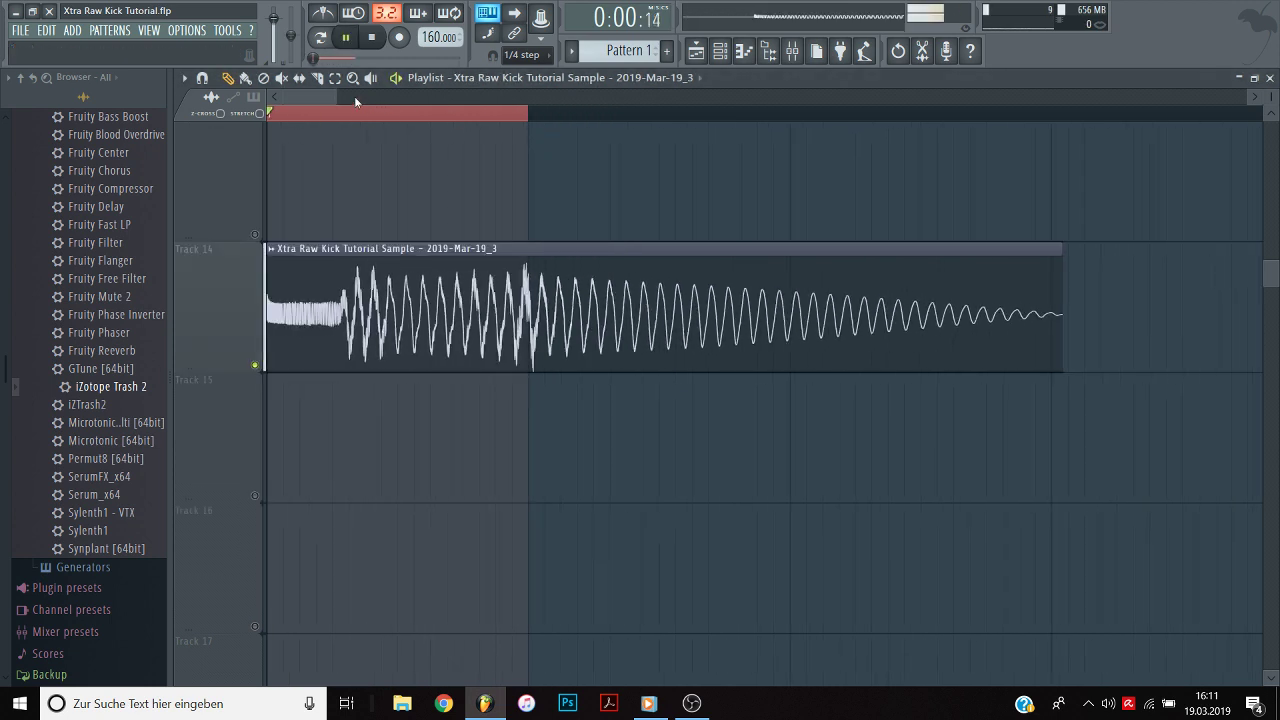
click(335, 80)
drag(1096, 135, 46, 280)
click(548, 466)
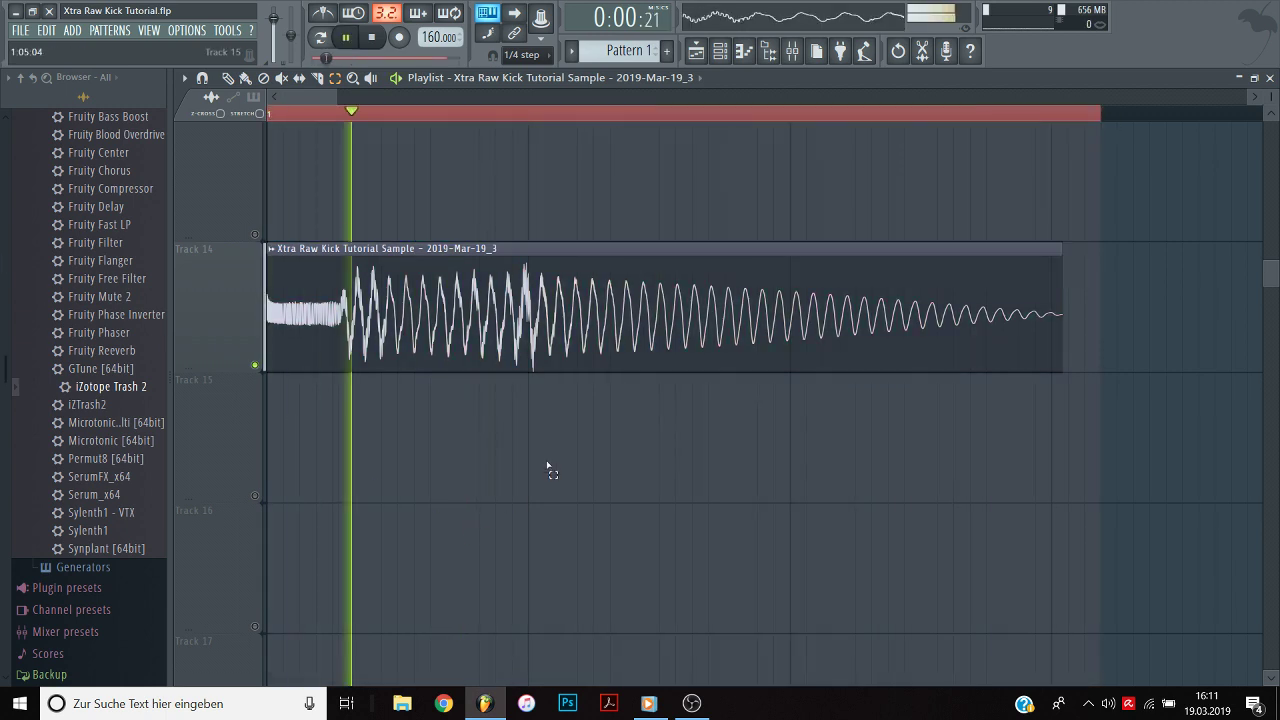
Route the recorded kick's channel to mixer insert 9 and play it back through that track.
key(F9)
key(space)
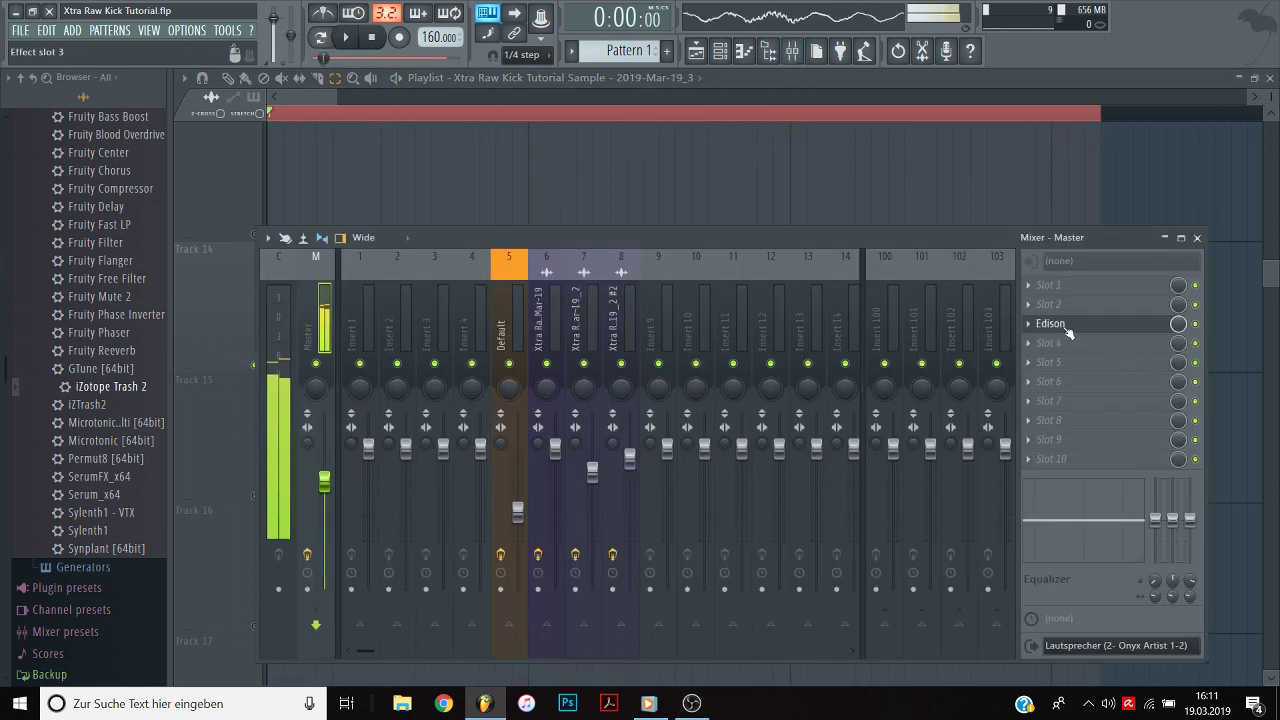
key(F9)
double_click(477, 313)
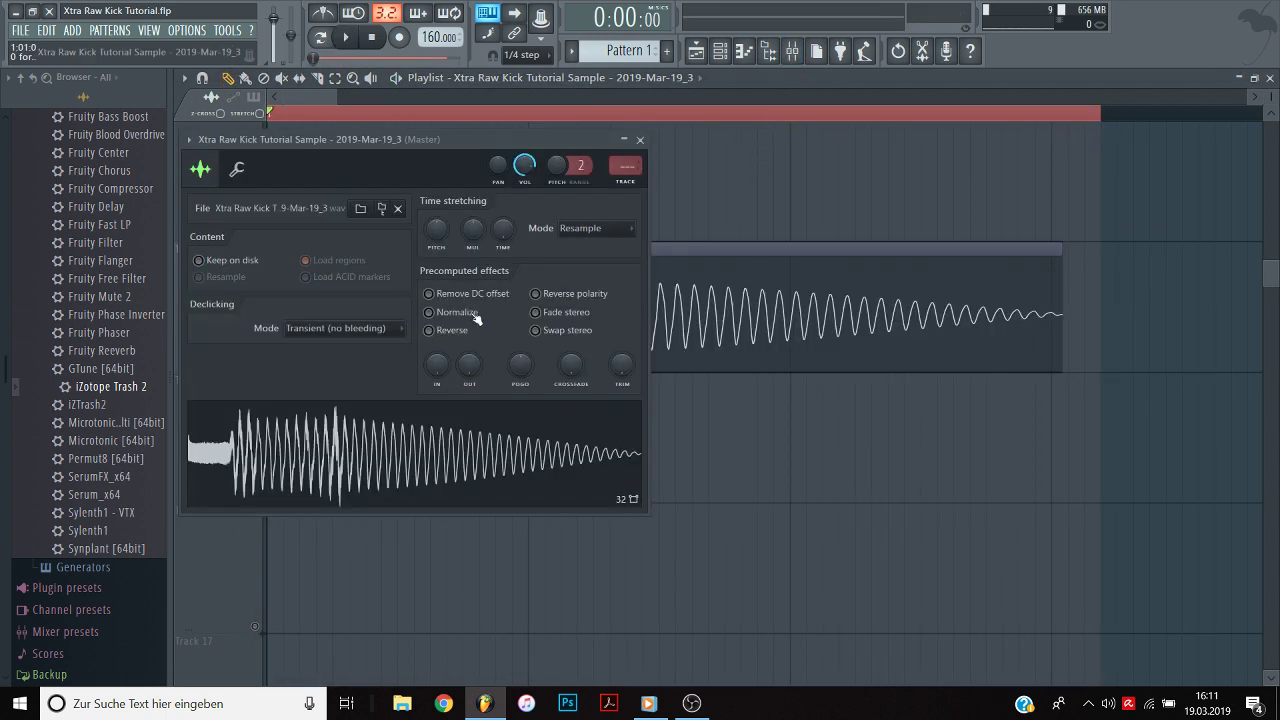
click(626, 184)
key(space)
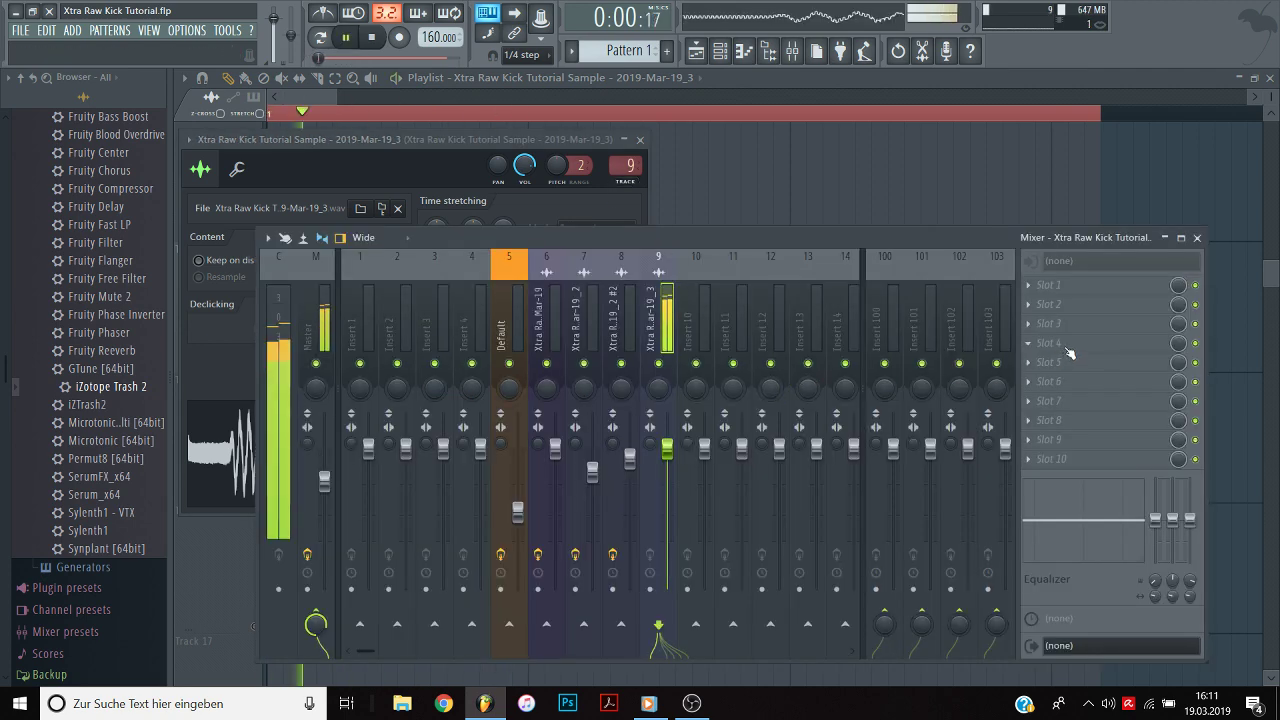
Load Fruity WaveShaper into slot 4 of insert 9 and bend its curve upward at the midpoint.
middle_click(1068, 346)
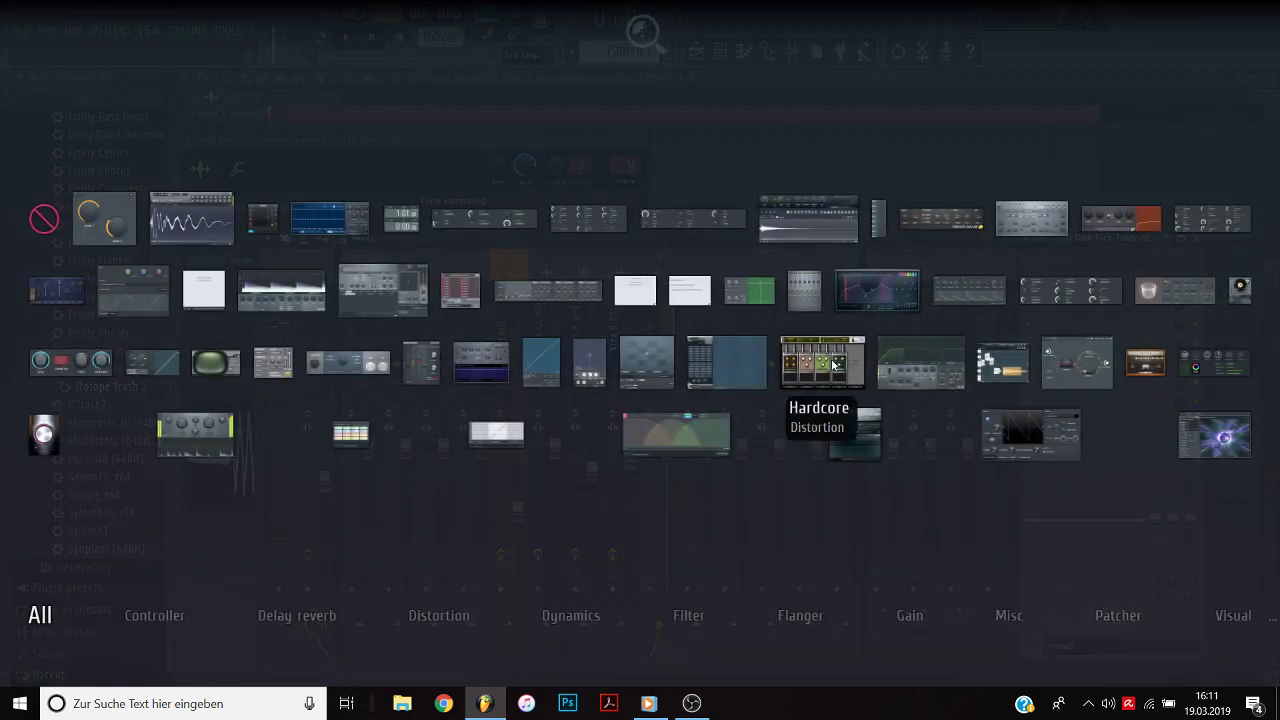
click(545, 368)
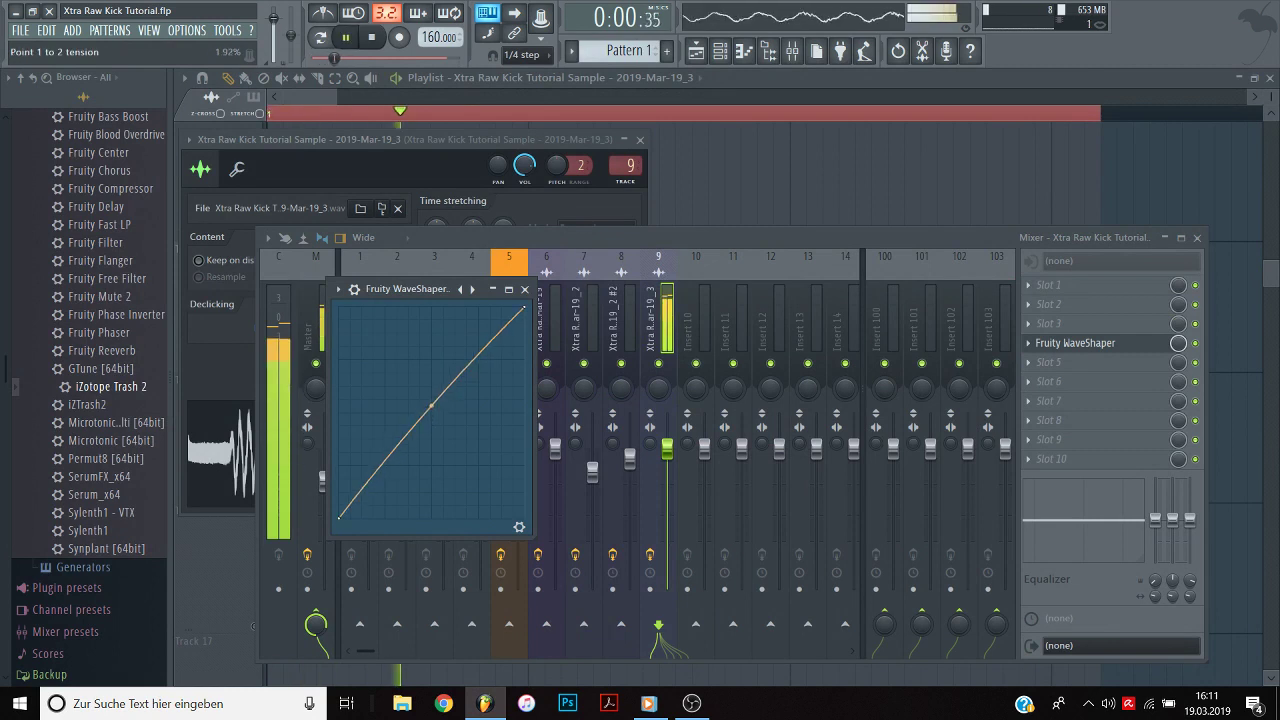
drag(431, 383, 431, 375)
key(space)
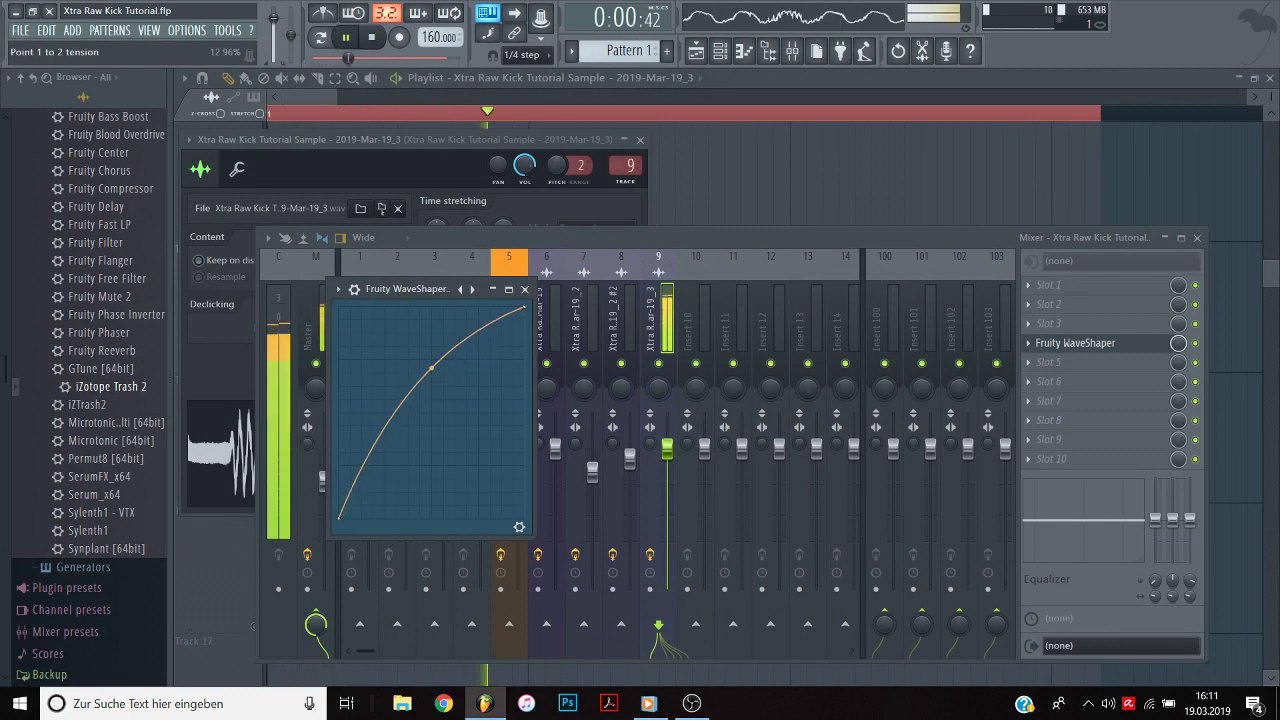
Try an extra point near the upper end of the WaveShaper curve and delete it again.
right_click(506, 314)
drag(506, 314, 497, 306)
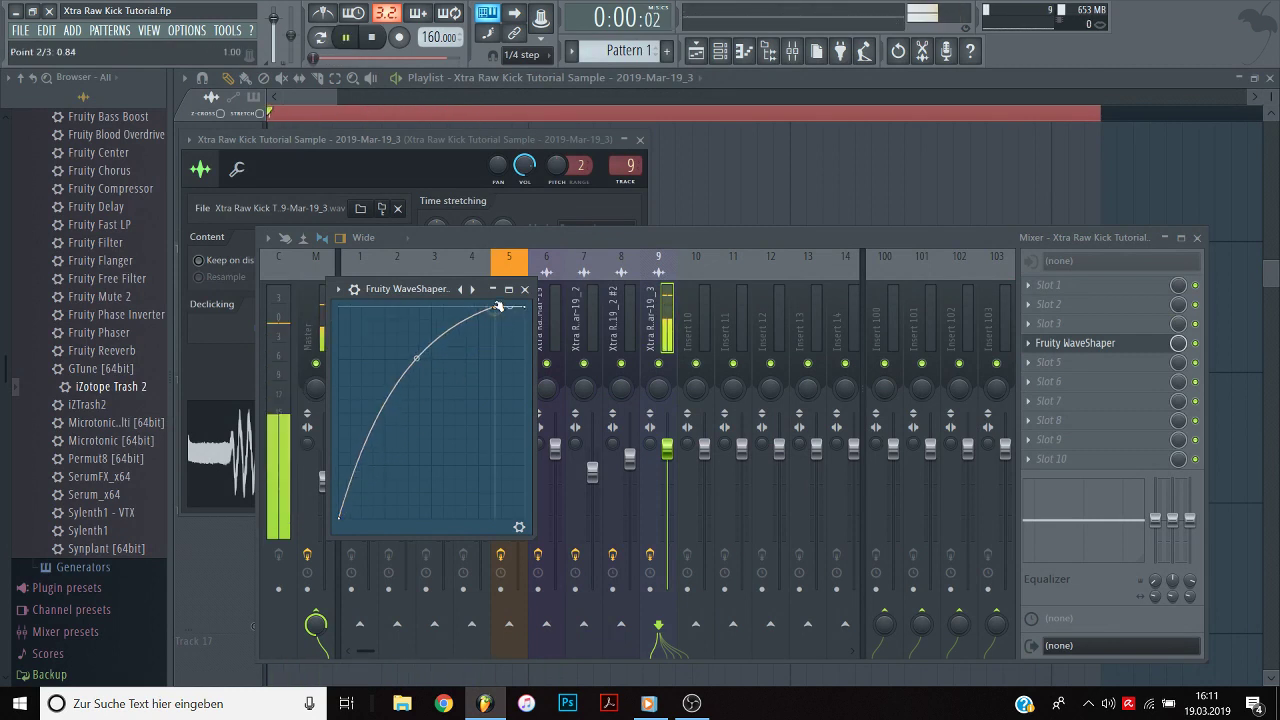
right_click(499, 311)
click(497, 328)
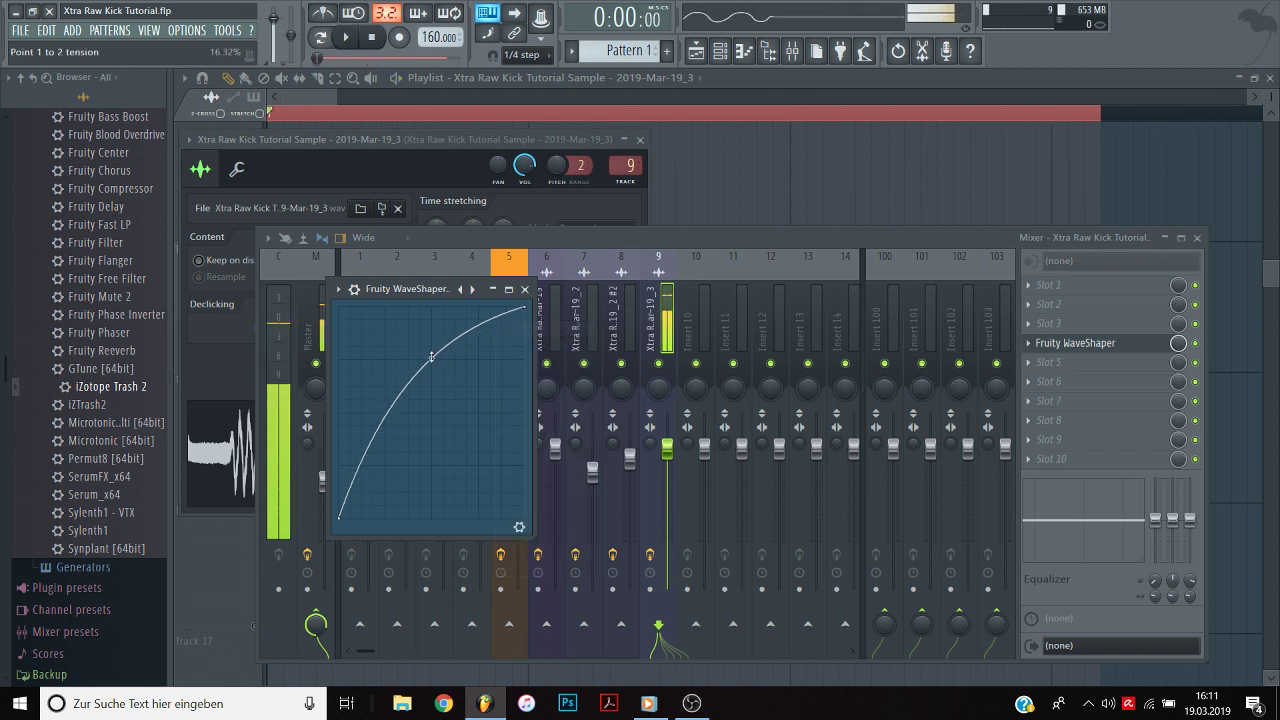
Bend the WaveShaper curve slightly further upward and move Fruity WaveShaper down to slot 5.
drag(431, 347, 431, 357)
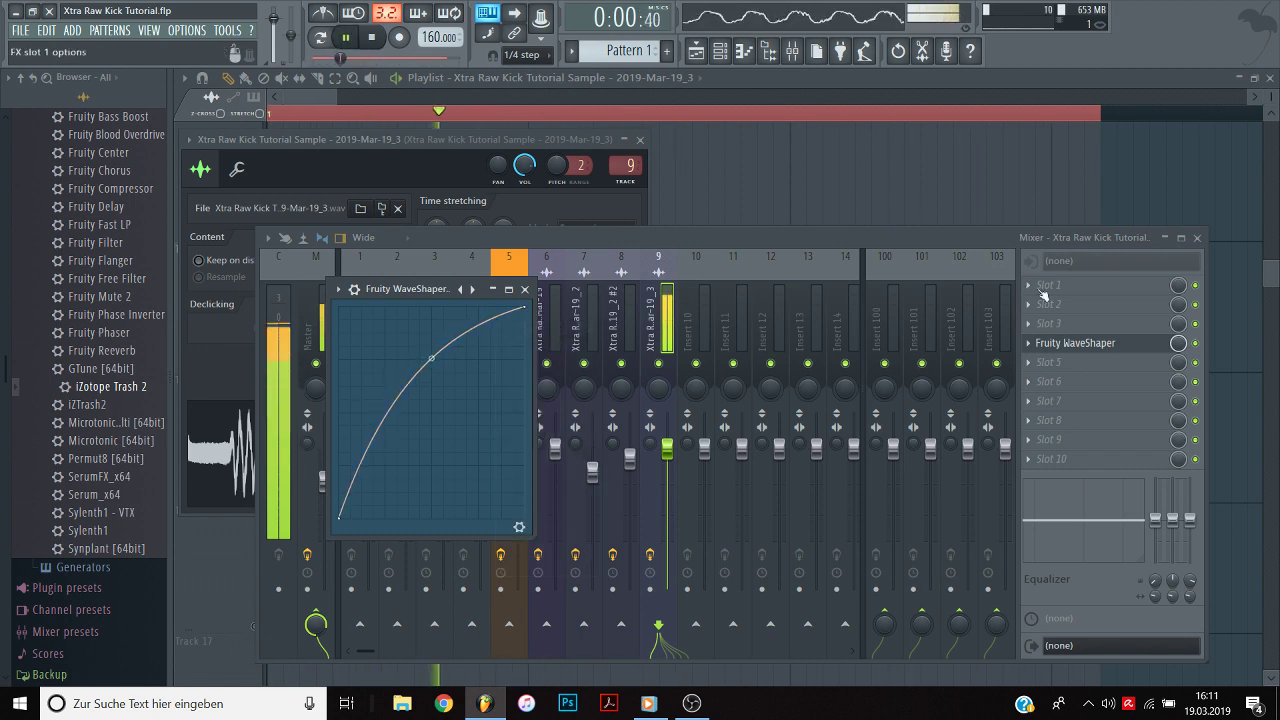
click(1087, 347)
click(1080, 433)
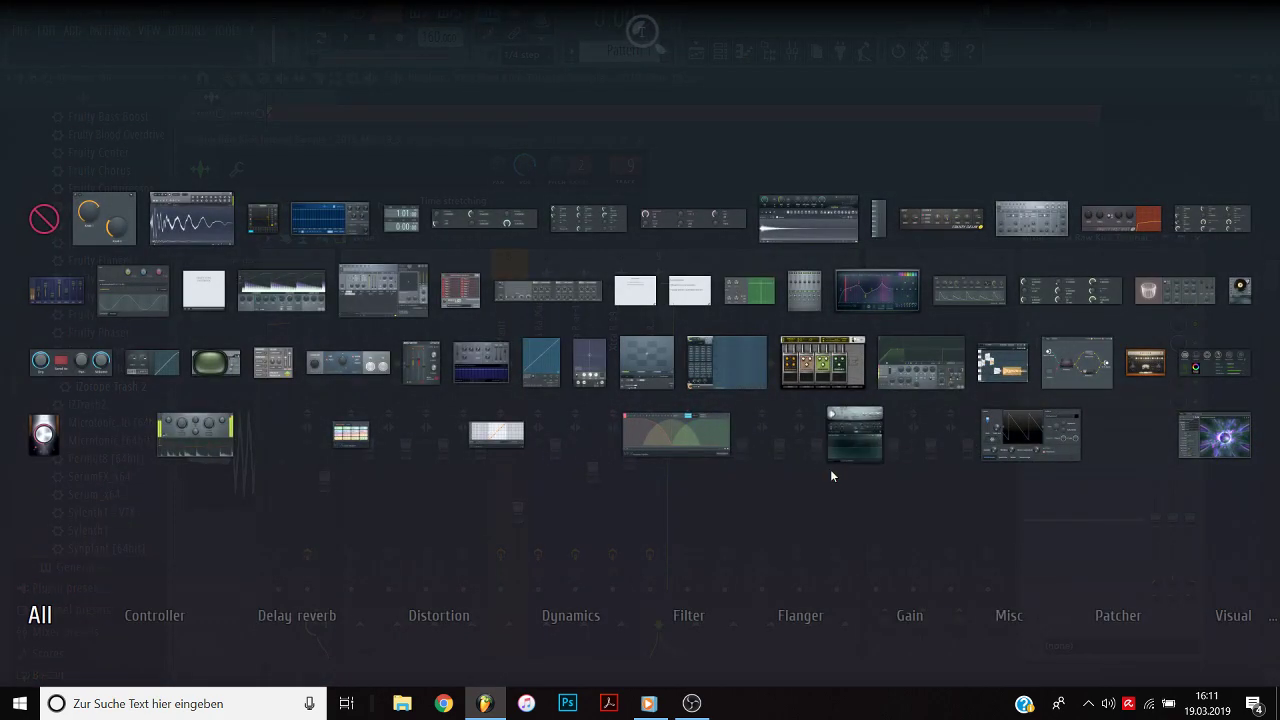
click(1122, 498)
scroll(1092, 343, down, 1)
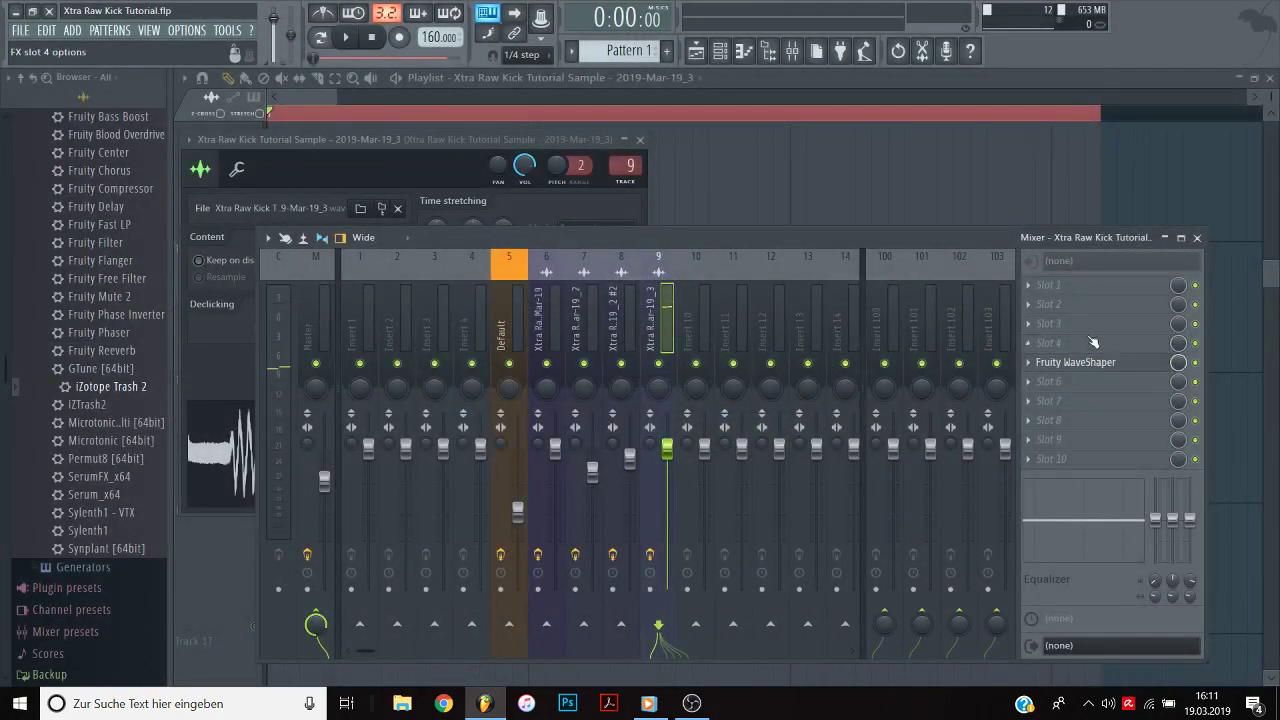
Load iZotope Trash 2 into slot 3 of insert 9, dismiss its preset manager and bypass its Trash module.
click(1090, 343)
click(202, 288)
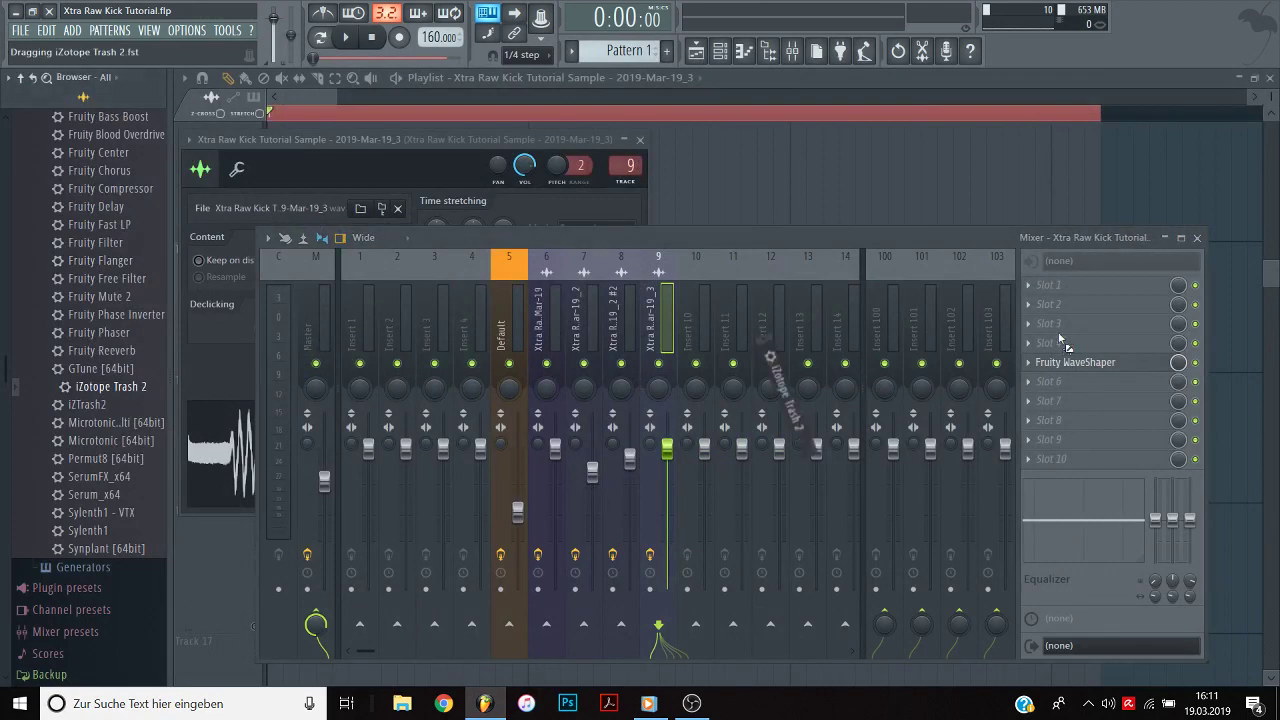
drag(1061, 337, 1062, 325)
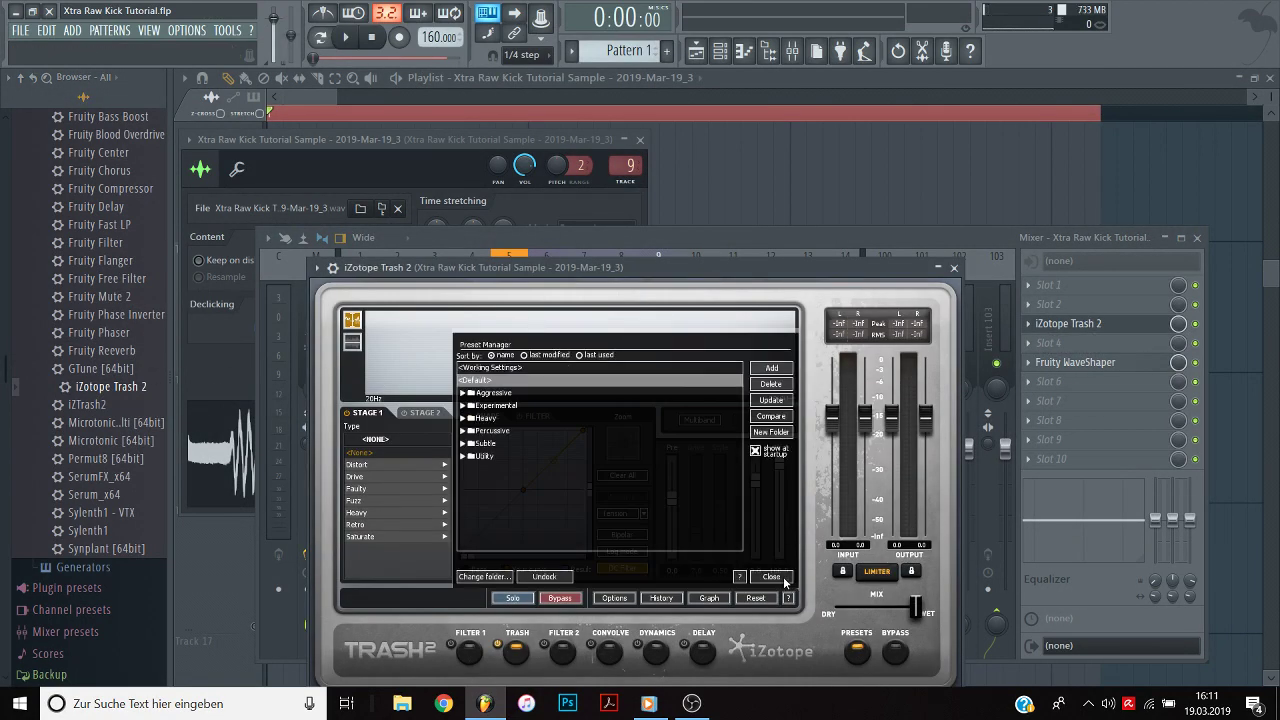
click(771, 577)
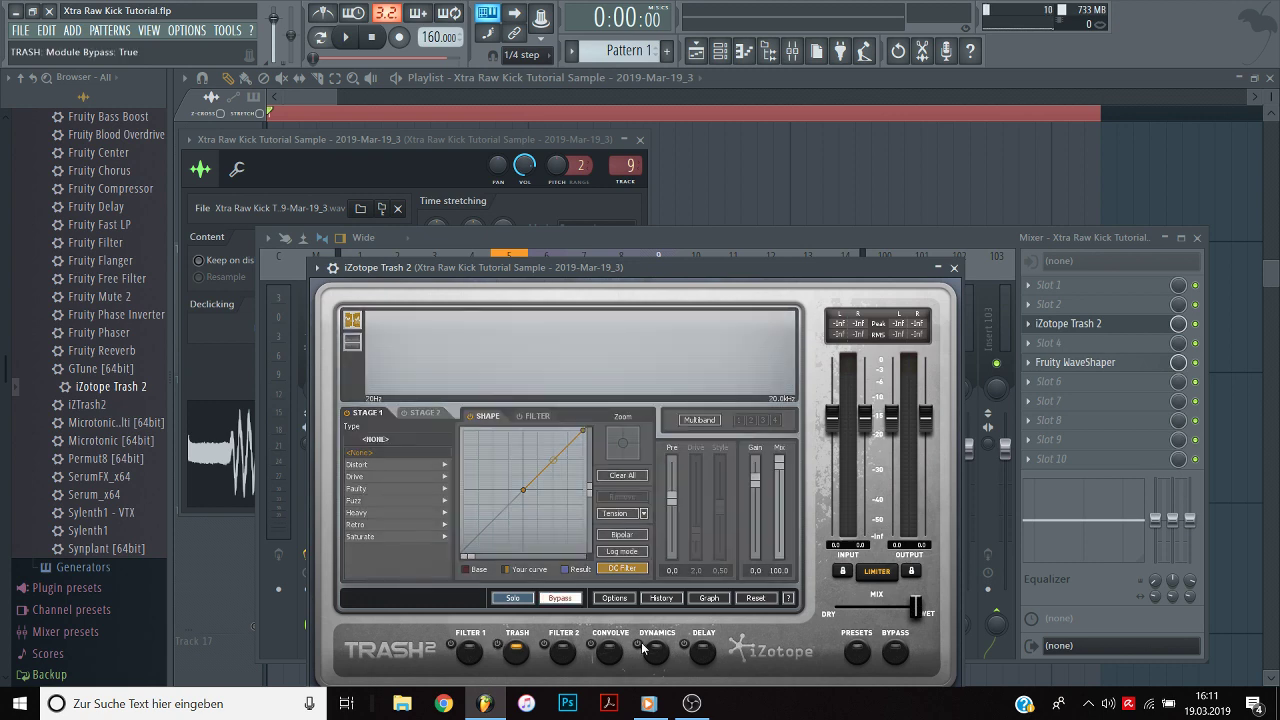
Set Trash 2's Dynamics compressor to a 2.0:1 ratio, lower its threshold while auditioning and close the plugin.
click(650, 652)
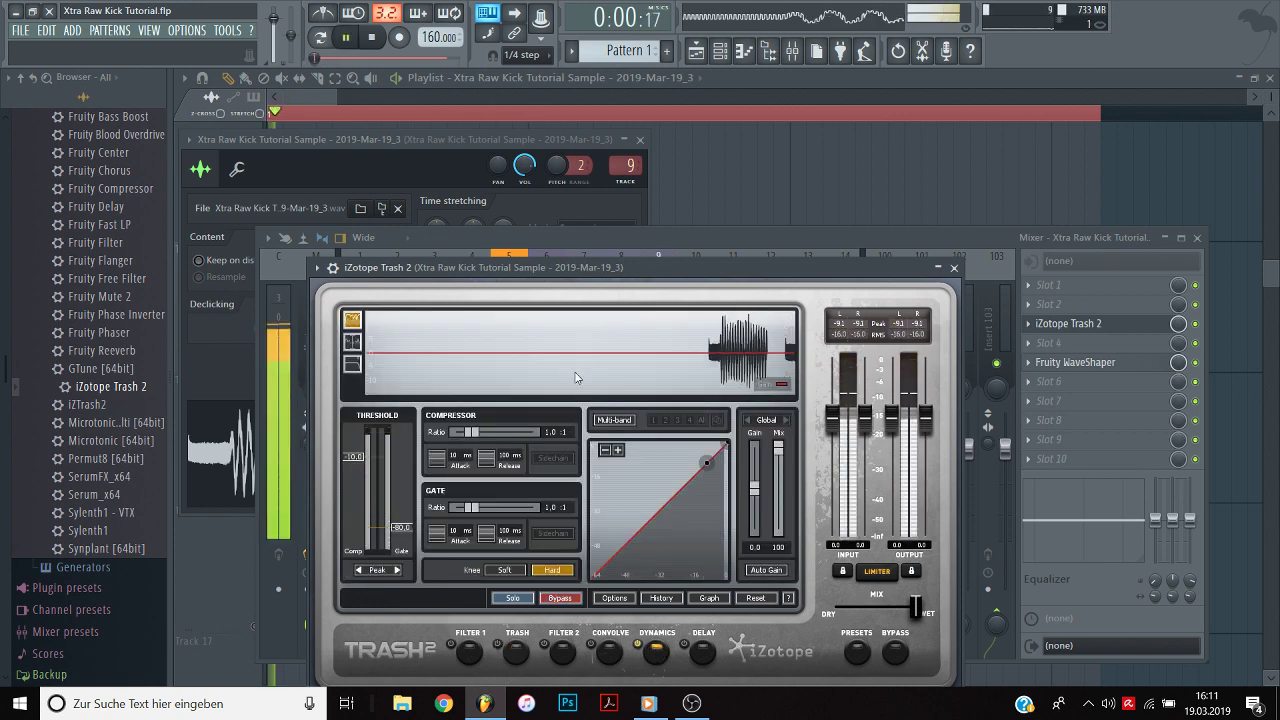
drag(473, 430, 490, 431)
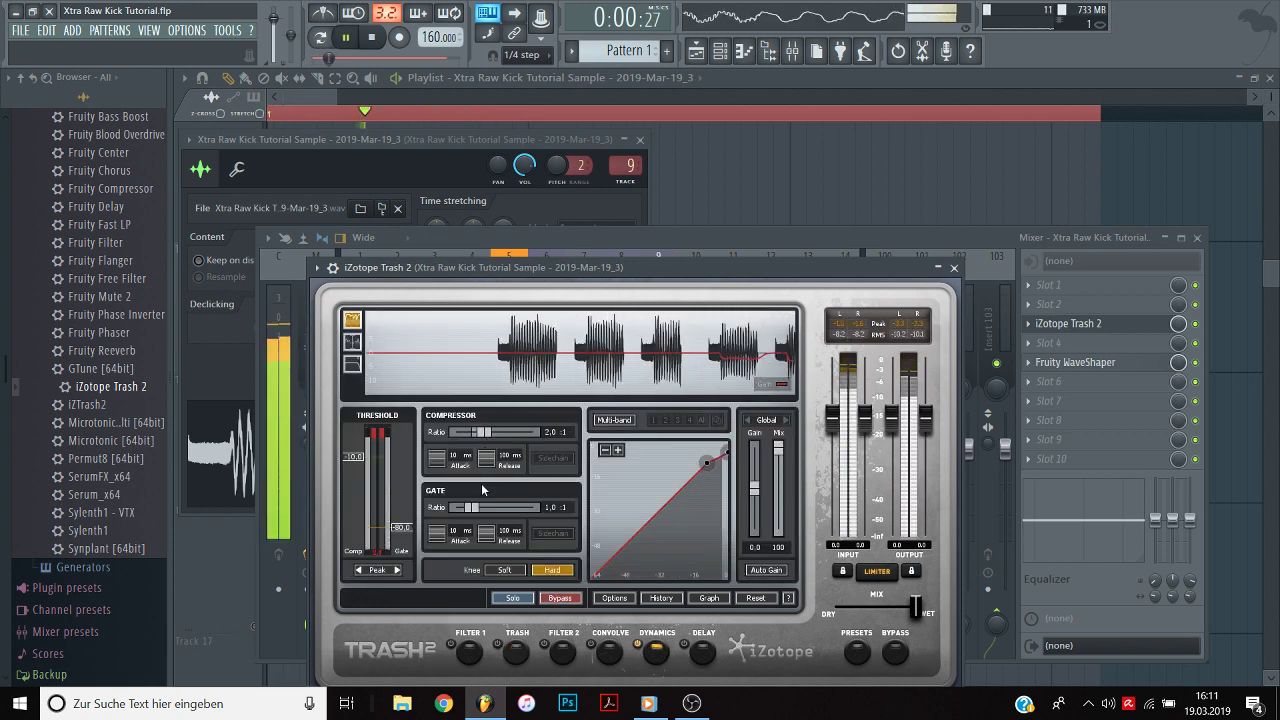
drag(382, 471, 353, 477)
key(space)
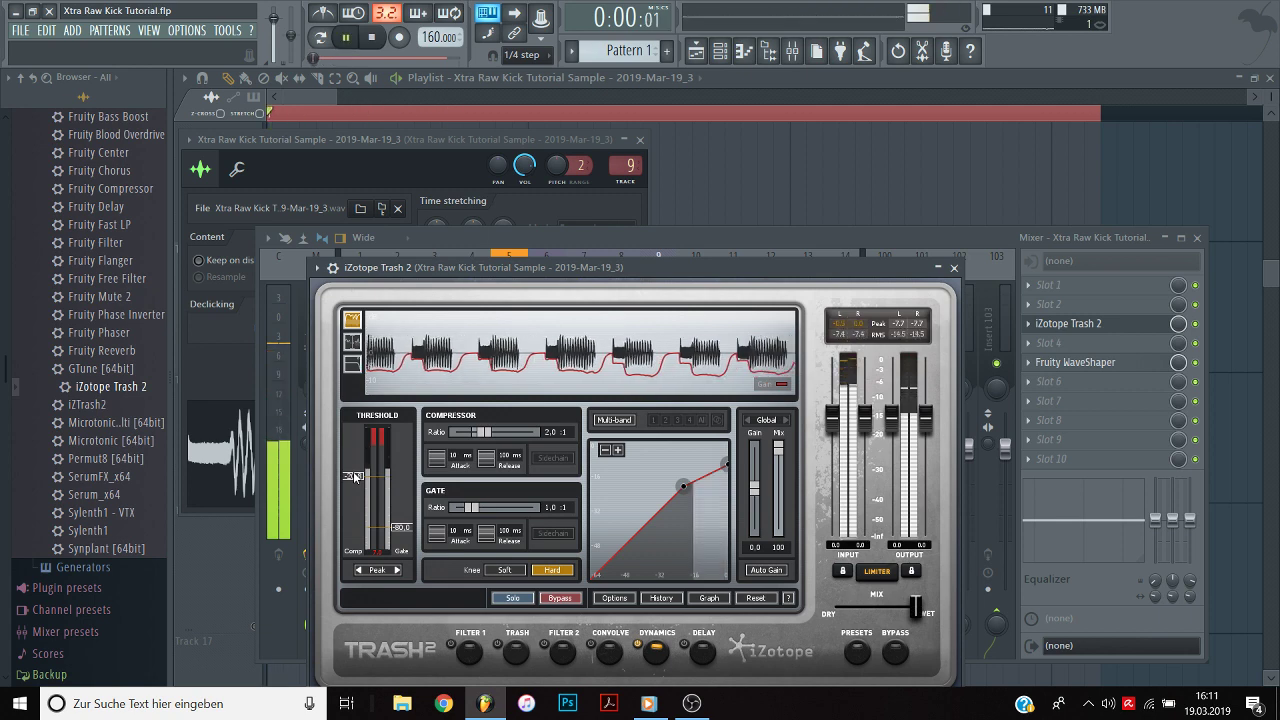
click(954, 268)
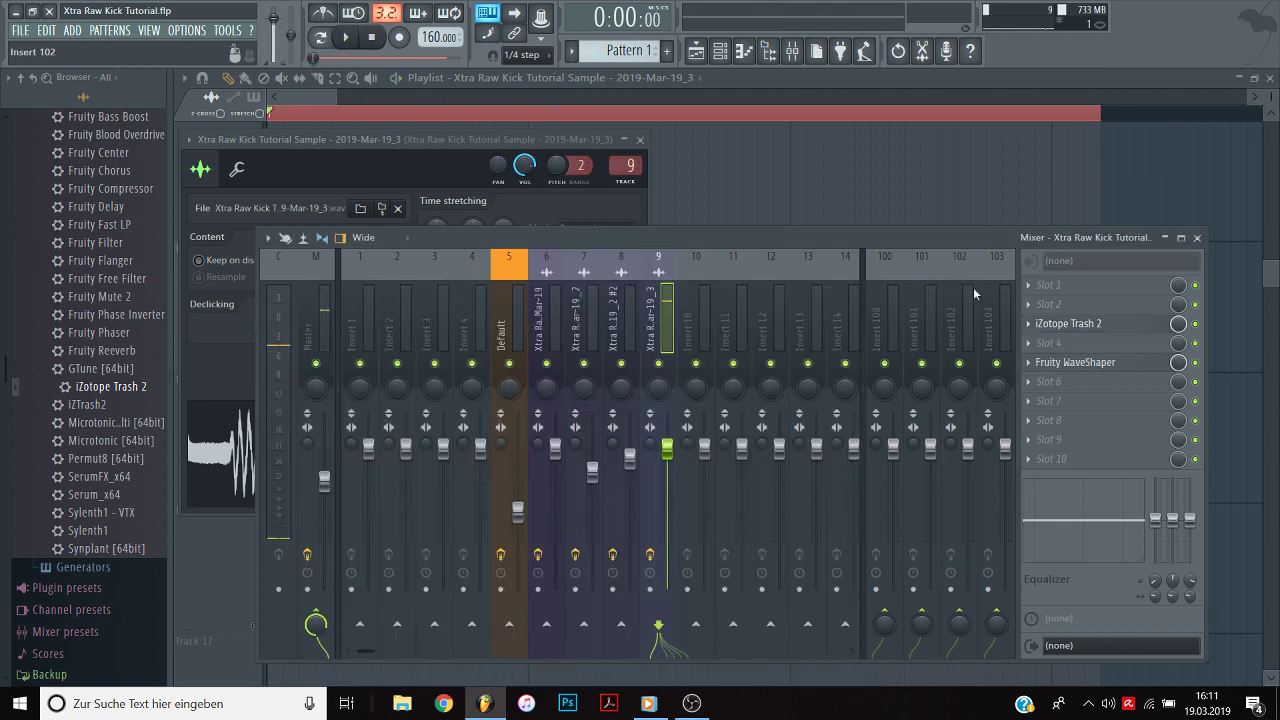
Clear Edison on the master track and record the processed kick from the playing playlist.
click(325, 328)
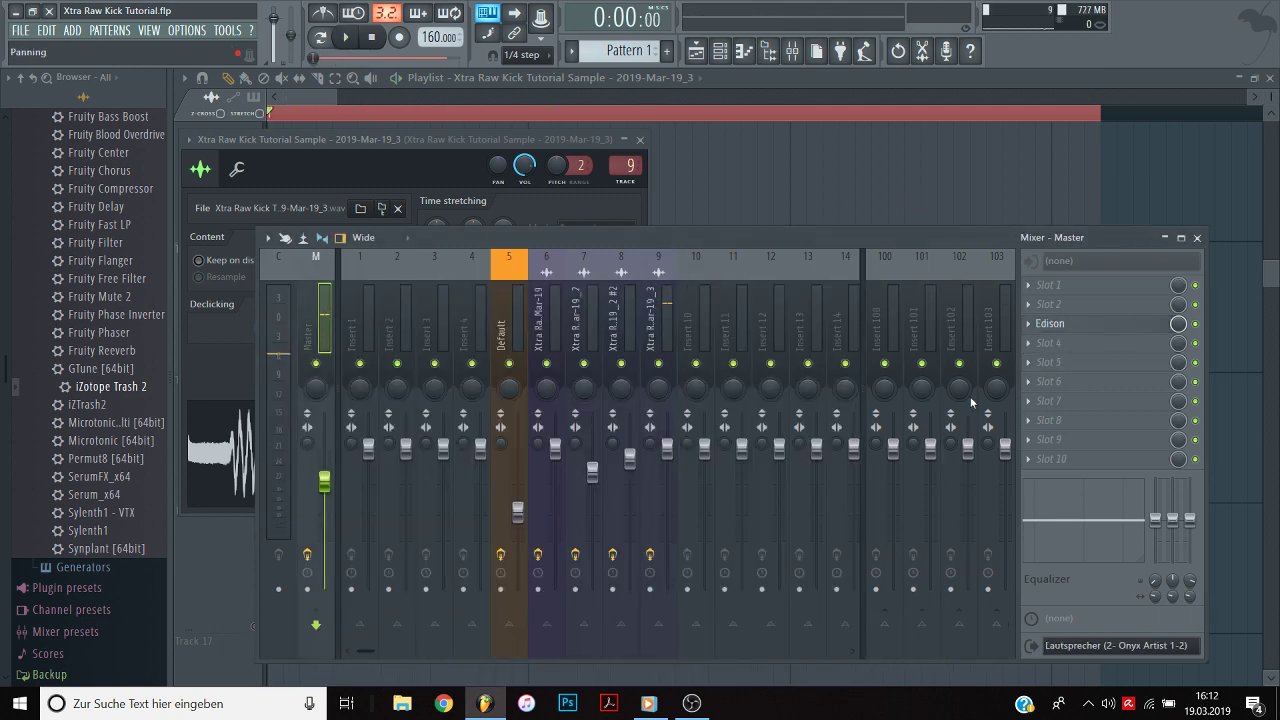
click(1084, 328)
click(306, 297)
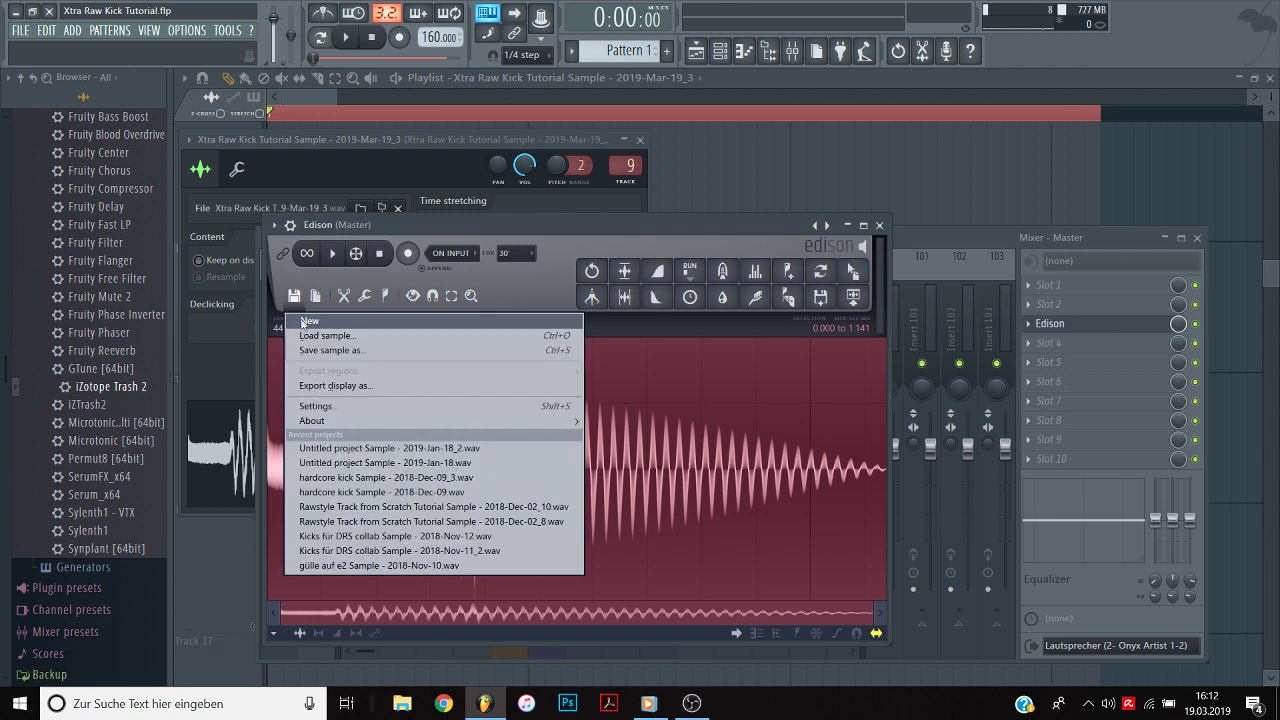
click(410, 255)
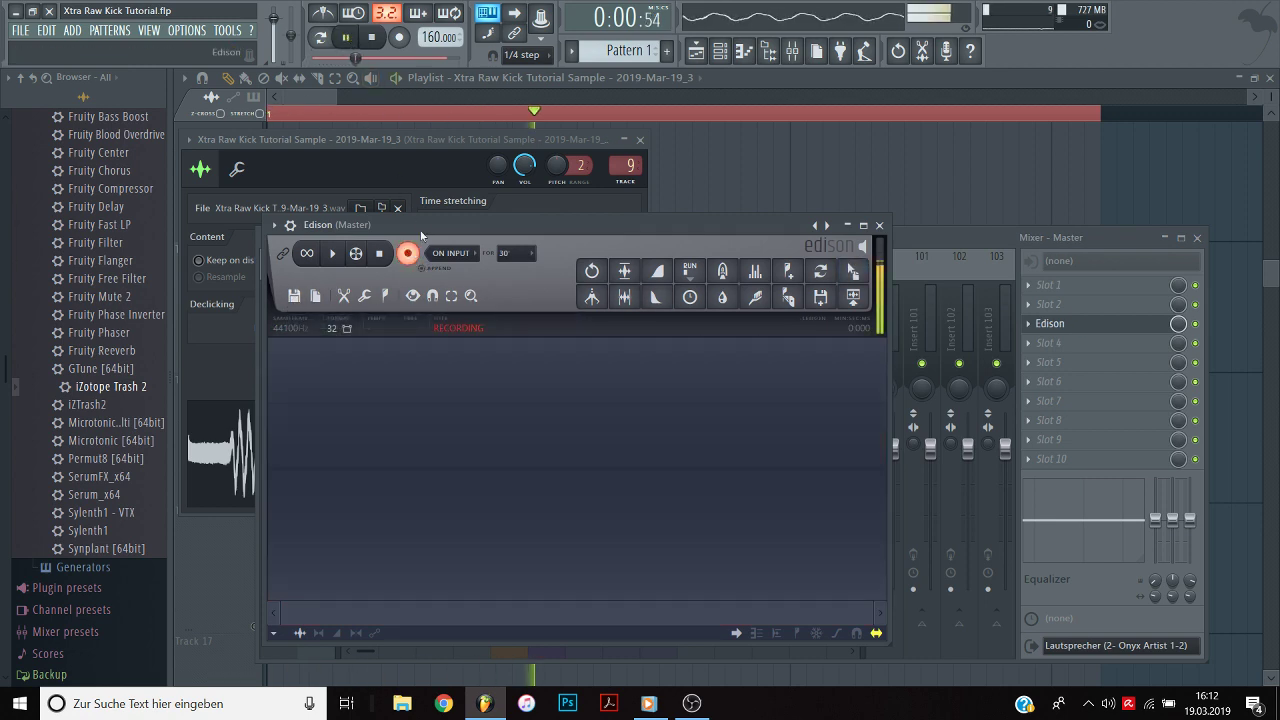
click(412, 255)
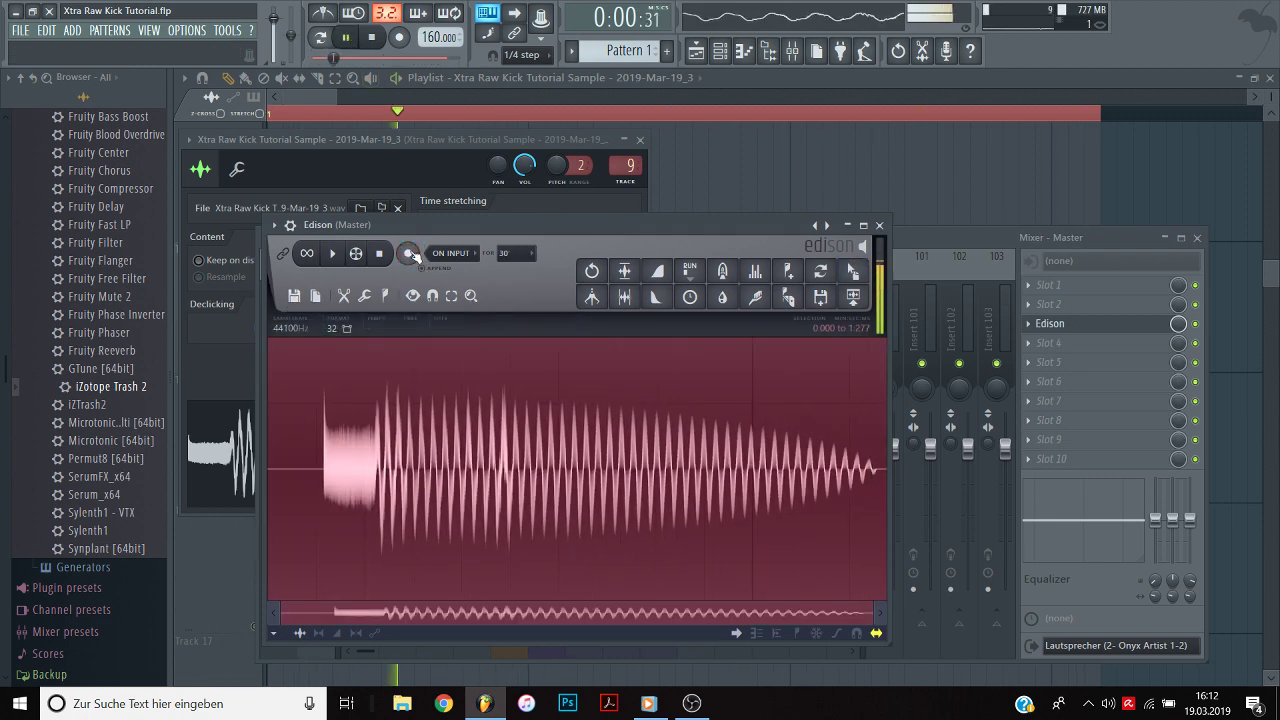
Trim and normalize the new kick recording and send it to the playlist as an audio clip.
click(624, 297)
click(624, 271)
drag(852, 271, 859, 212)
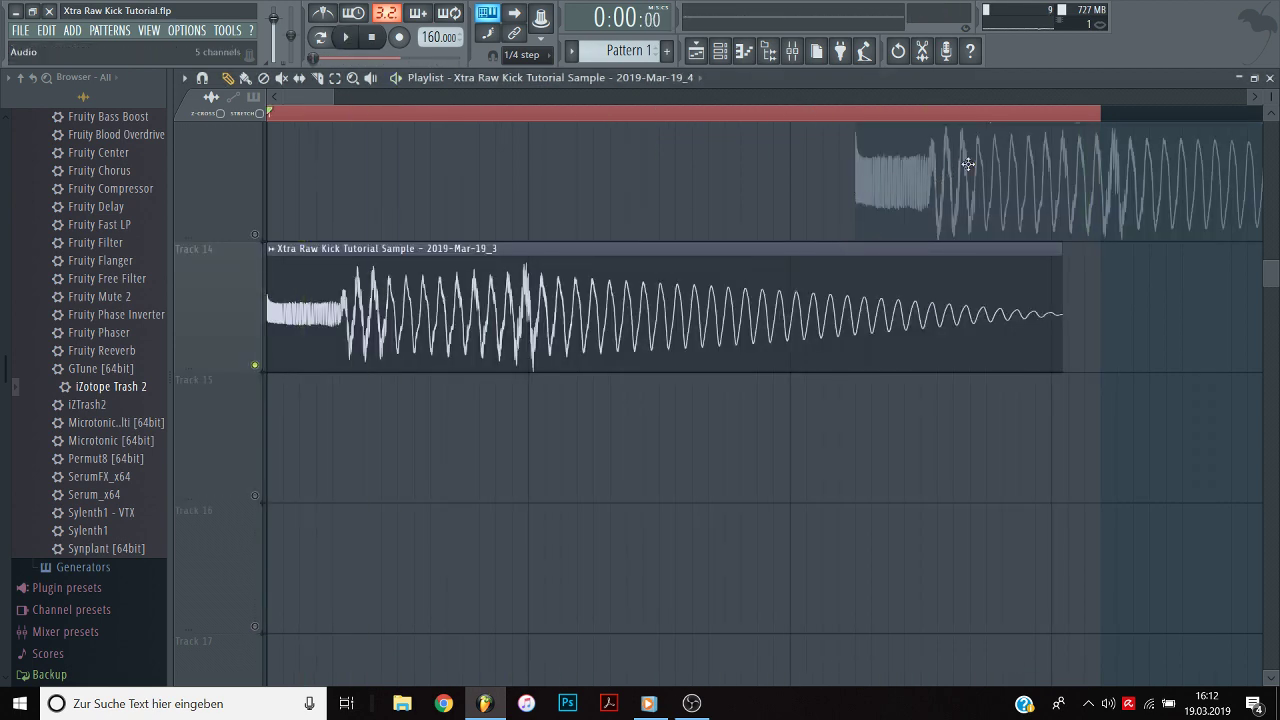
Place the resampled kick clip at the start of playlist Track 19 and solo that track.
right_click(968, 164)
scroll(930, 210, down, 5)
click(300, 310)
right_click(256, 366)
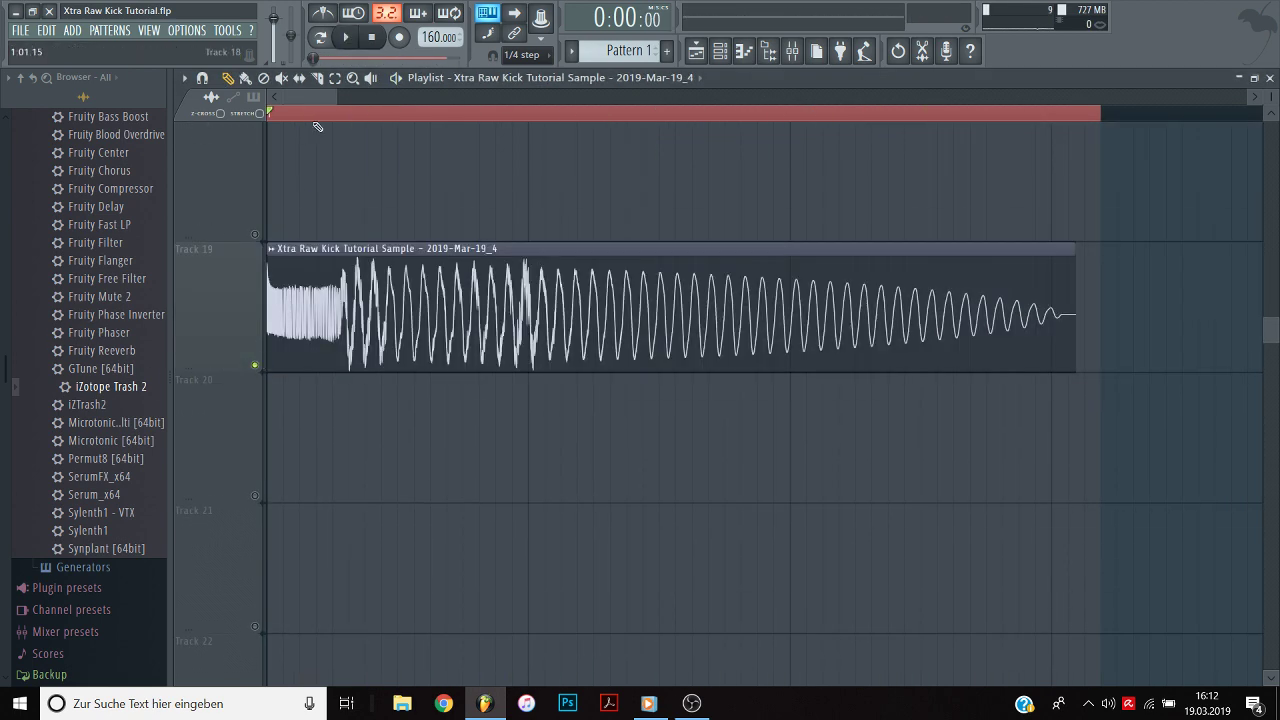
Set the snap to Line, shorten the playlist time selection to the first beat and audition the clip.
key(space)
click(536, 59)
click(530, 75)
mouse_move(522, 114)
mouse_down()
mouse_move(284, 114)
mouse_move(327, 98)
mouse_up()
key(space)
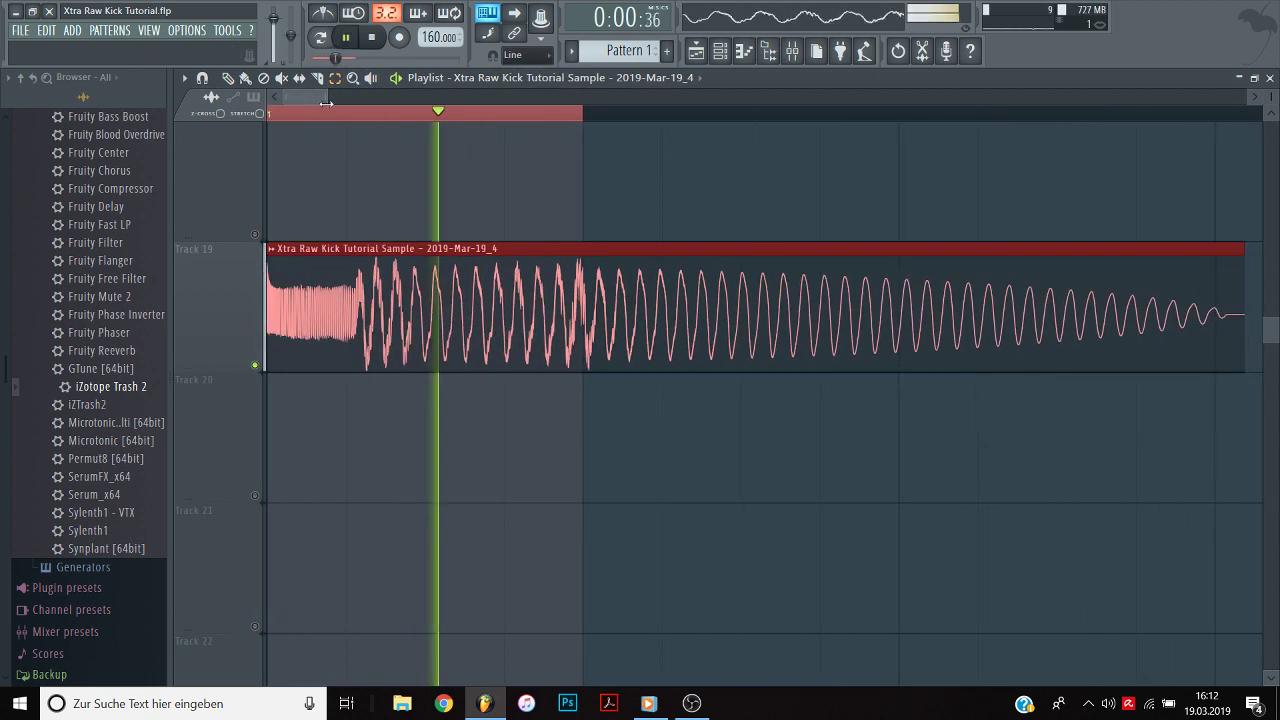
click(229, 79)
key(space)
ctrl+click(486, 414)
key(space)
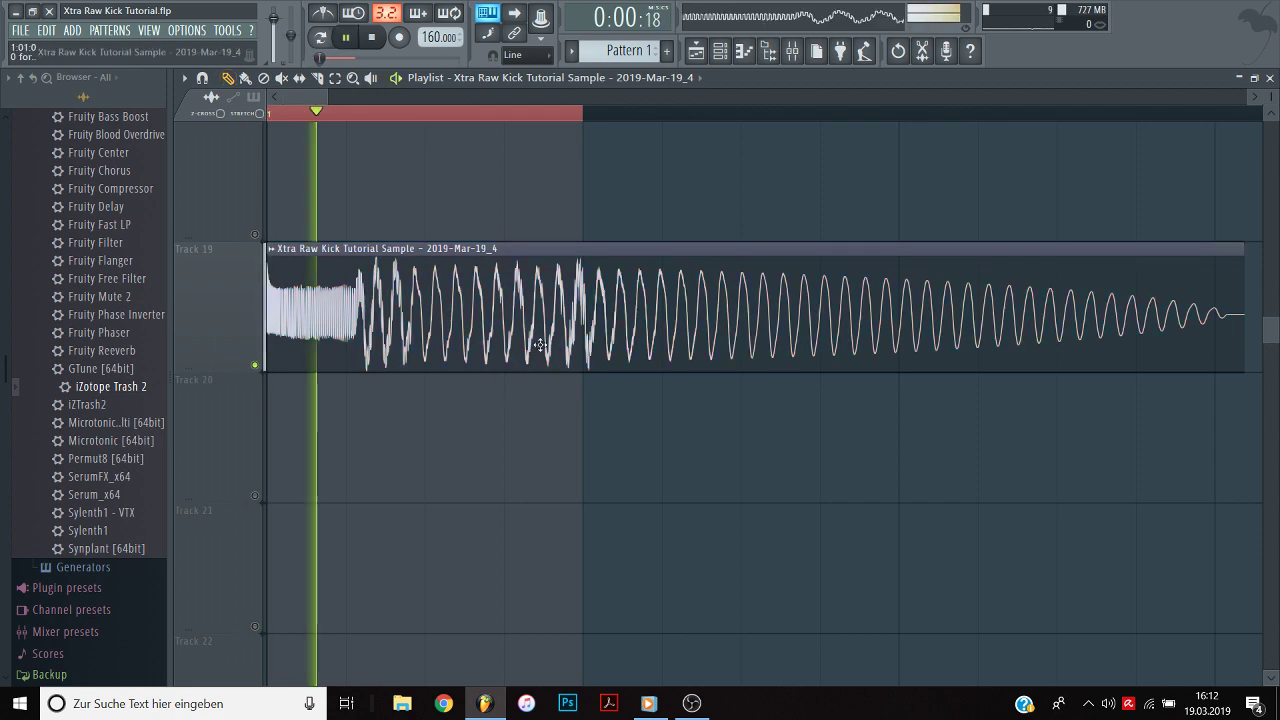
Open the resampled kick's channel settings and try the Pogo effect, raising it to 100% while auditioning.
double_click(546, 346)
key(space)
drag(542, 384, 542, 374)
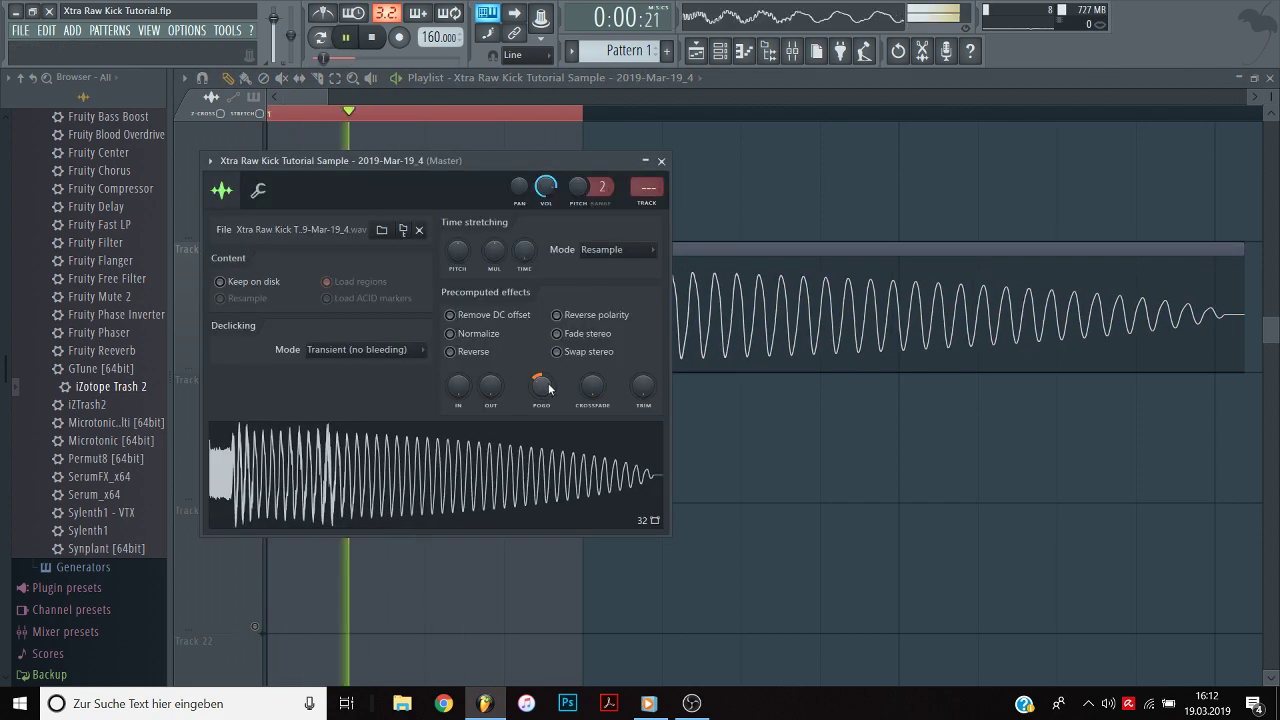
drag(568, 262, 585, 484)
key(space)
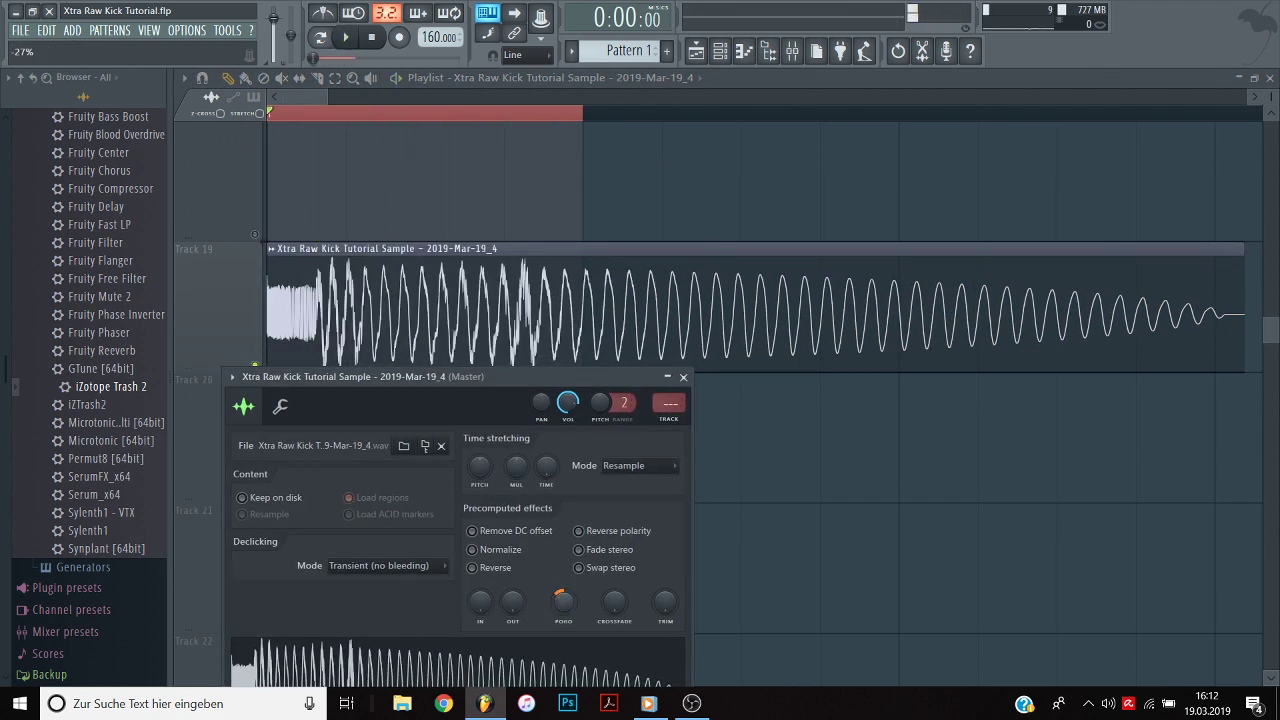
key(space)
drag(563, 610, 562, 560)
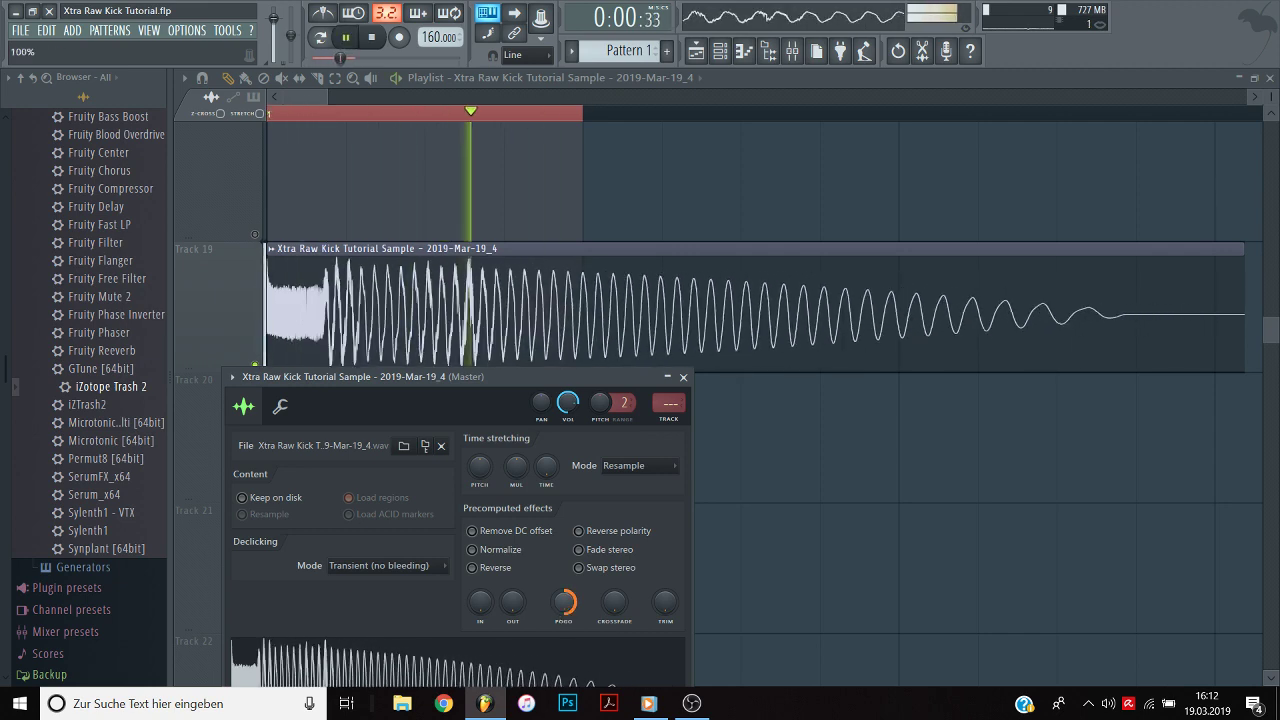
Try lowering the kick's channel pitch with a 7-semitone range together with a shorter time-stretch multiplier.
drag(624, 403, 603, 470)
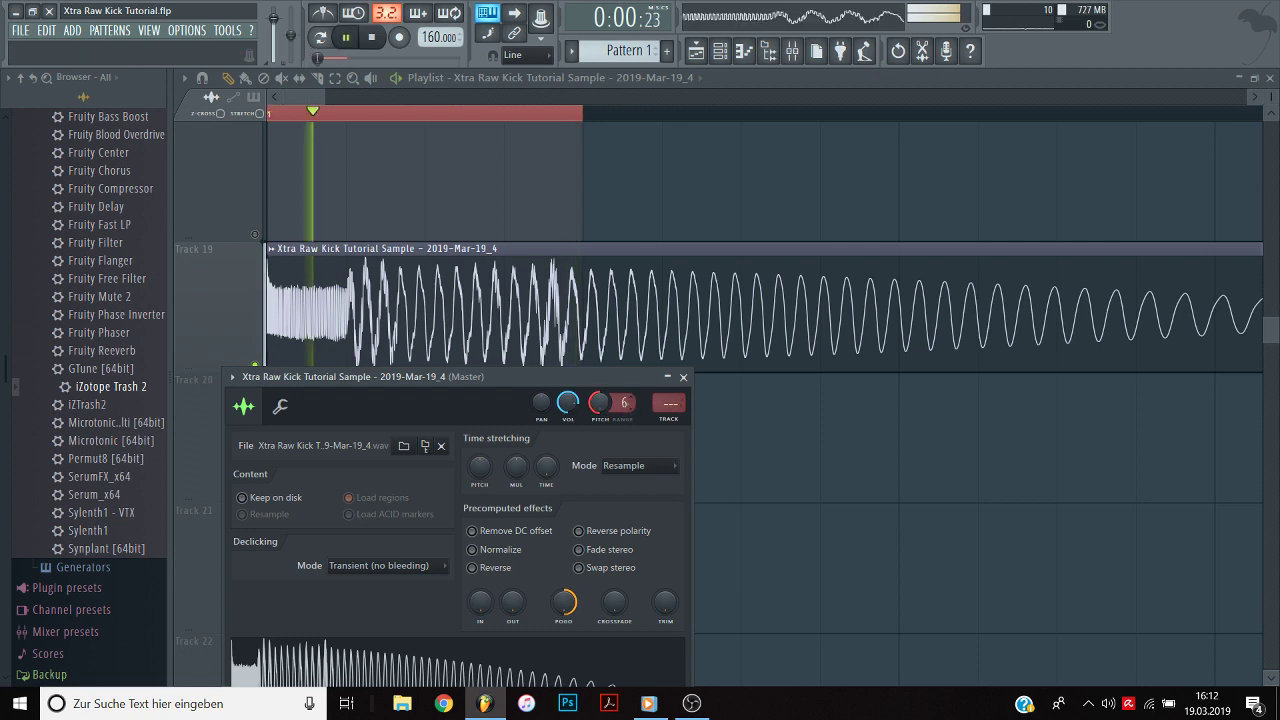
drag(624, 403, 624, 398)
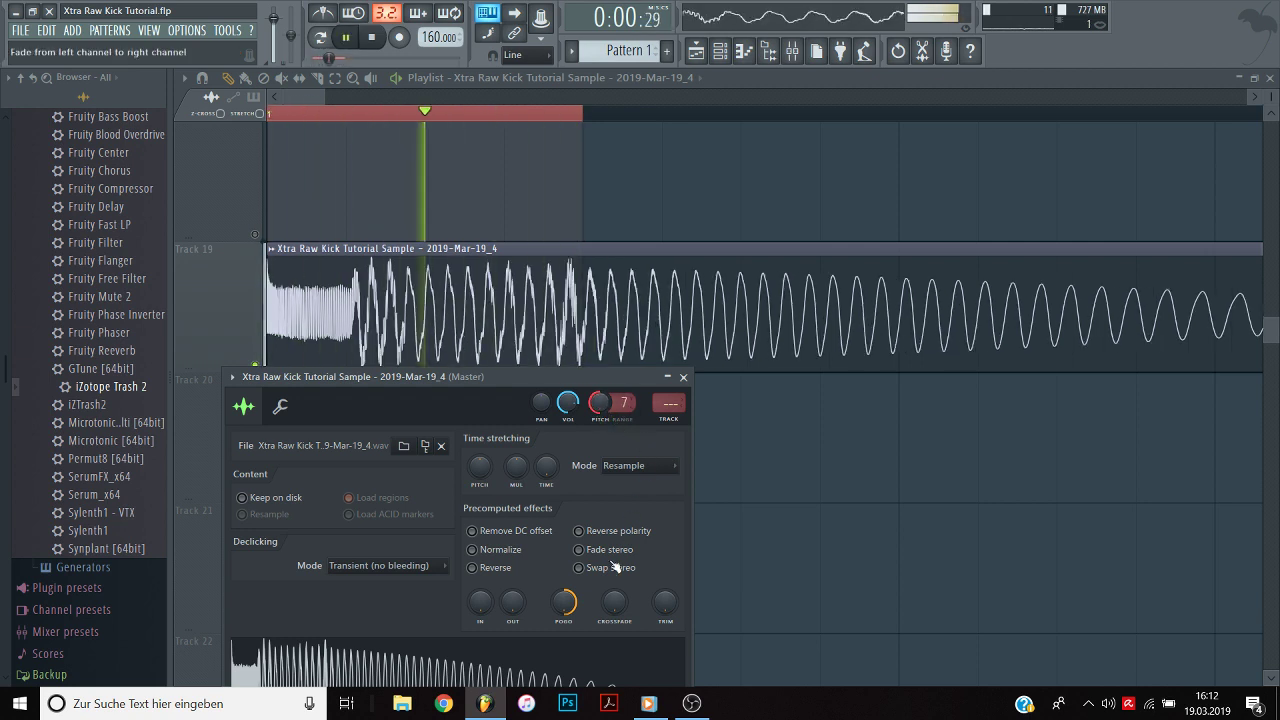
key(space)
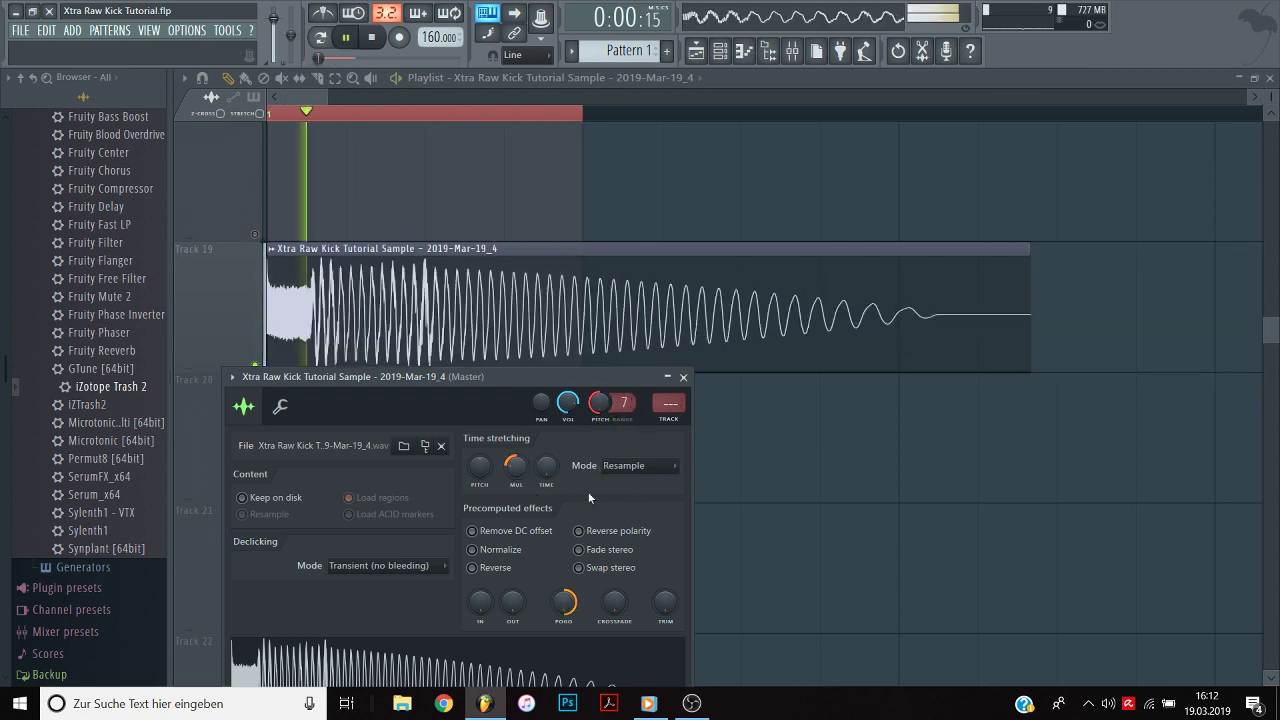
Set the kick's time-stretching mode to e3 mono and try different time multiplier and Pogo amounts while auditioning.
click(628, 466)
click(620, 547)
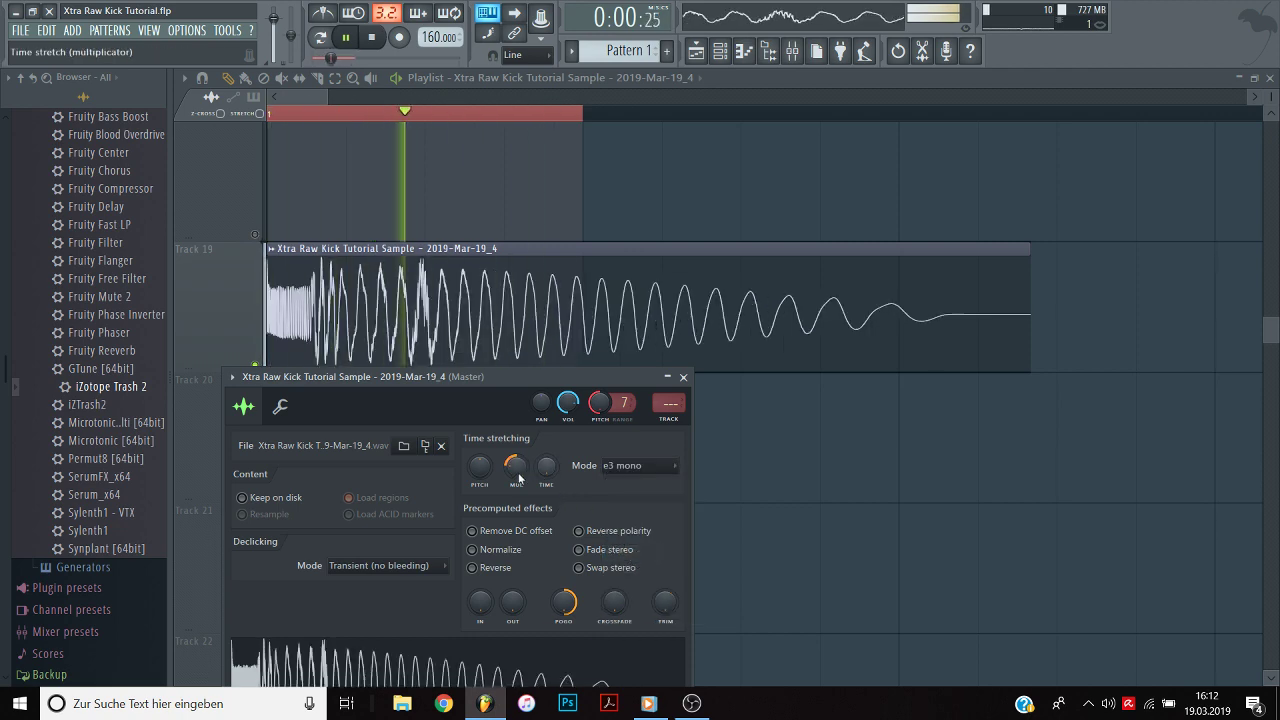
drag(514, 466, 515, 480)
key(space)
drag(564, 603, 564, 608)
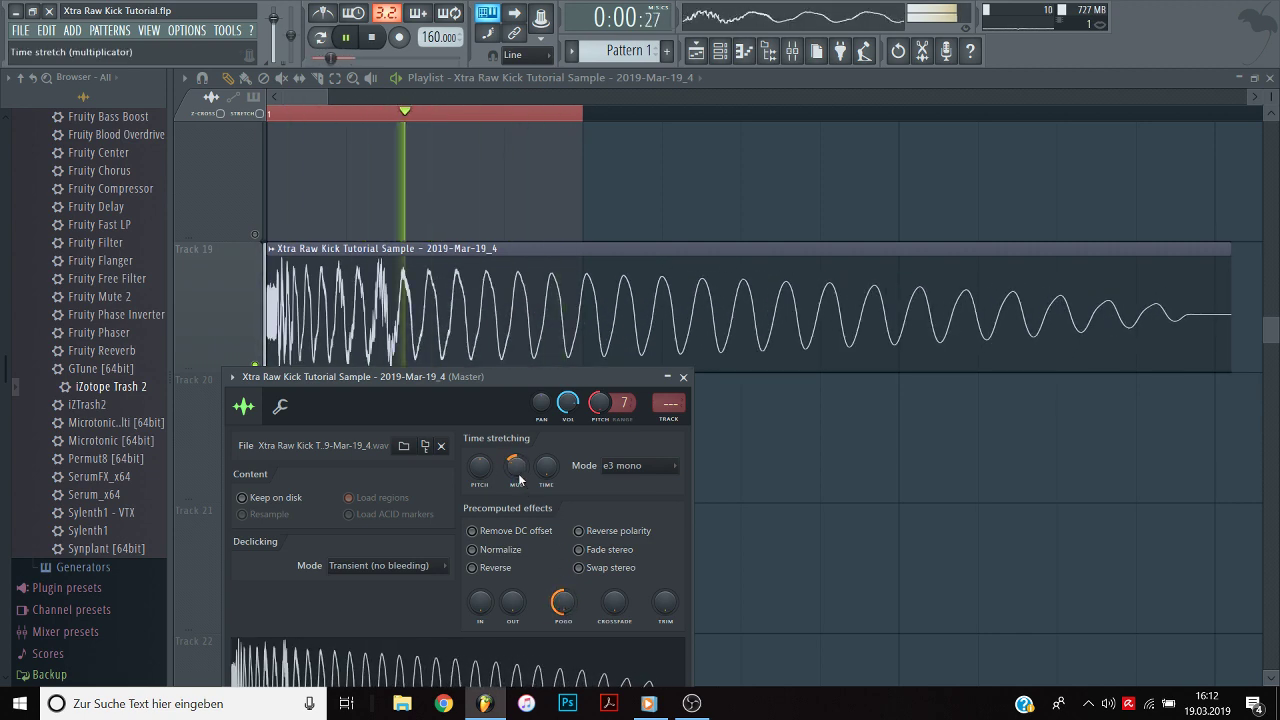
drag(514, 470, 516, 474)
key(space)
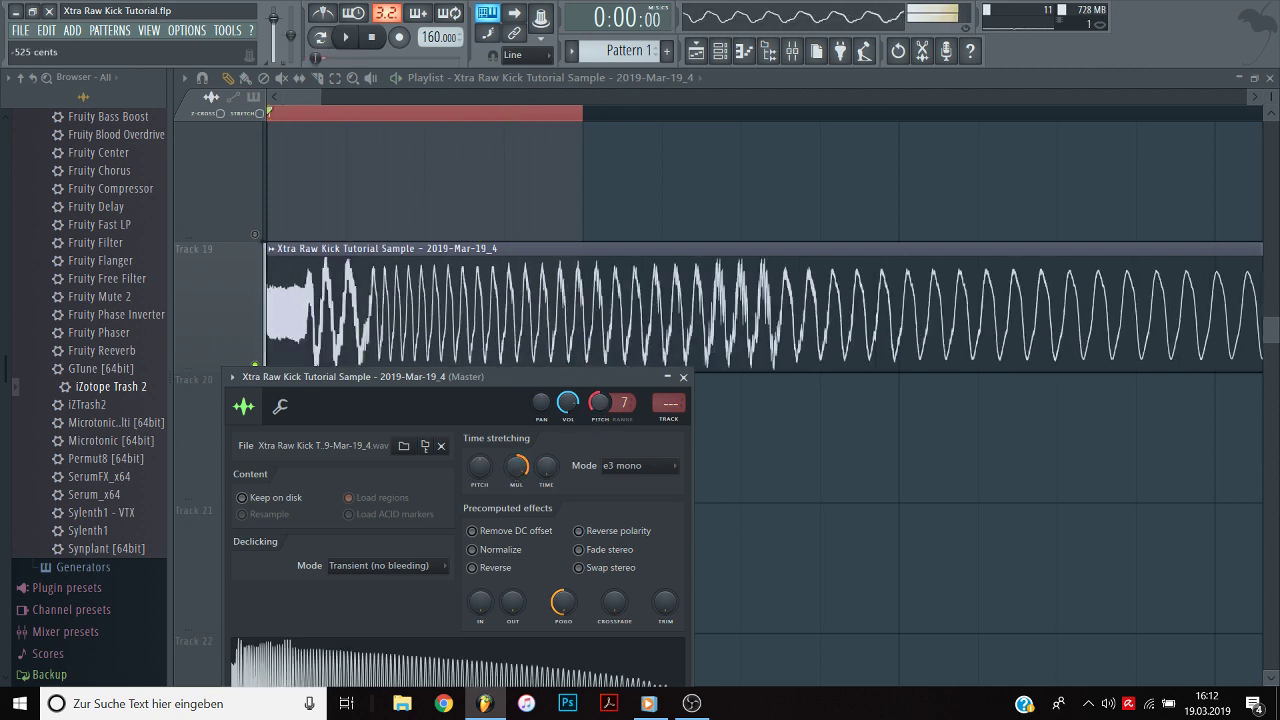
Set the pitch range to 6 semitones, lower the channel pitch to -600 cents and adjust the time multiplier slightly.
key(space)
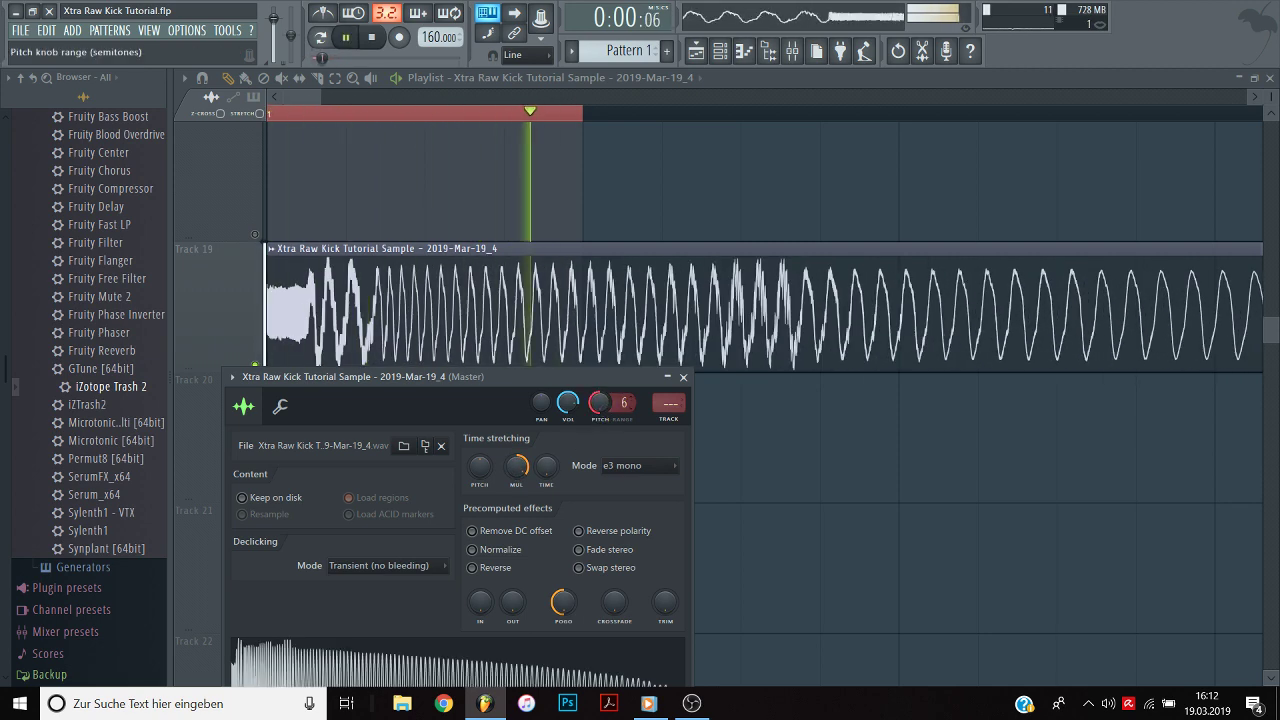
drag(622, 404, 600, 425)
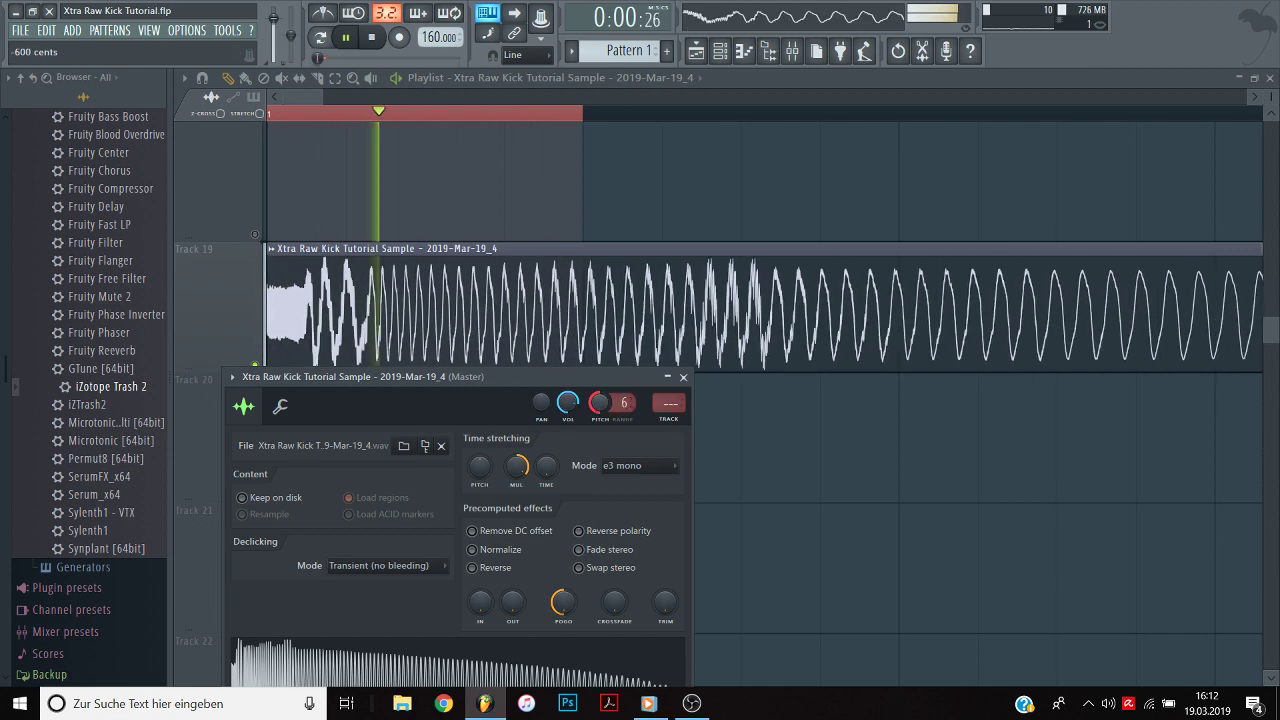
mouse_move(520, 466)
mouse_down()
mouse_move(522, 478)
mouse_move(522, 466)
mouse_up()
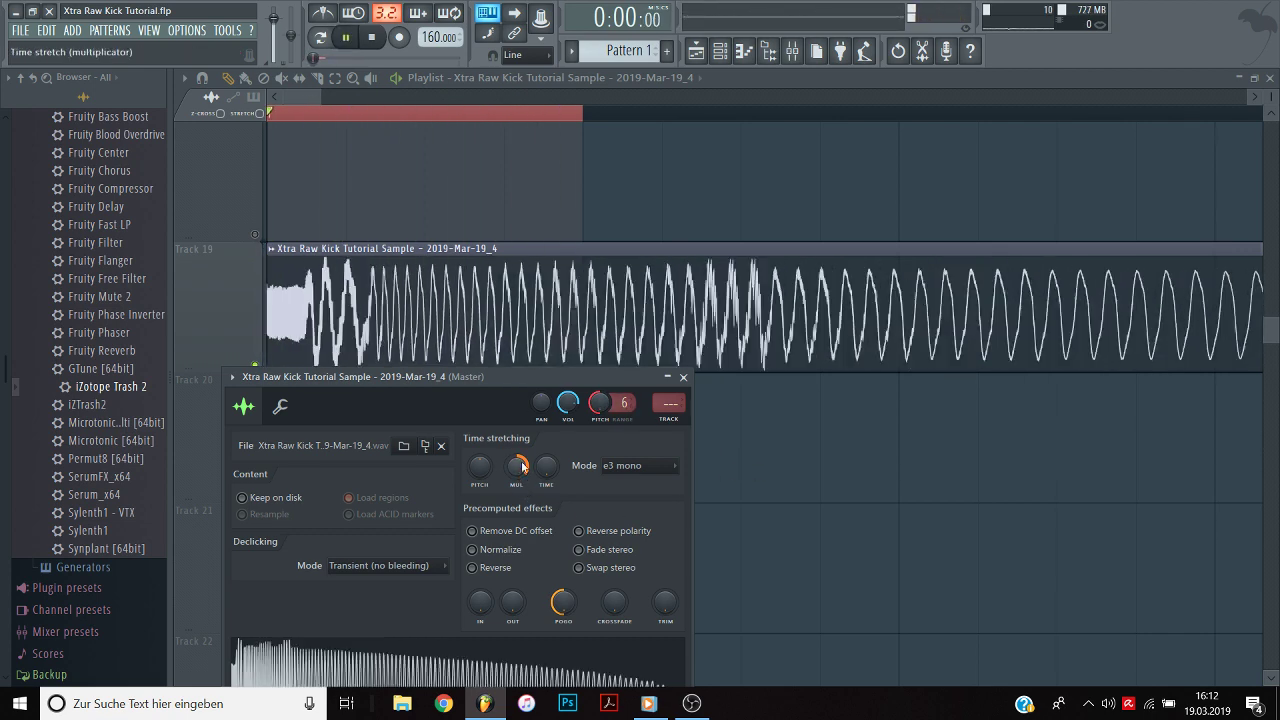
key(Escape)
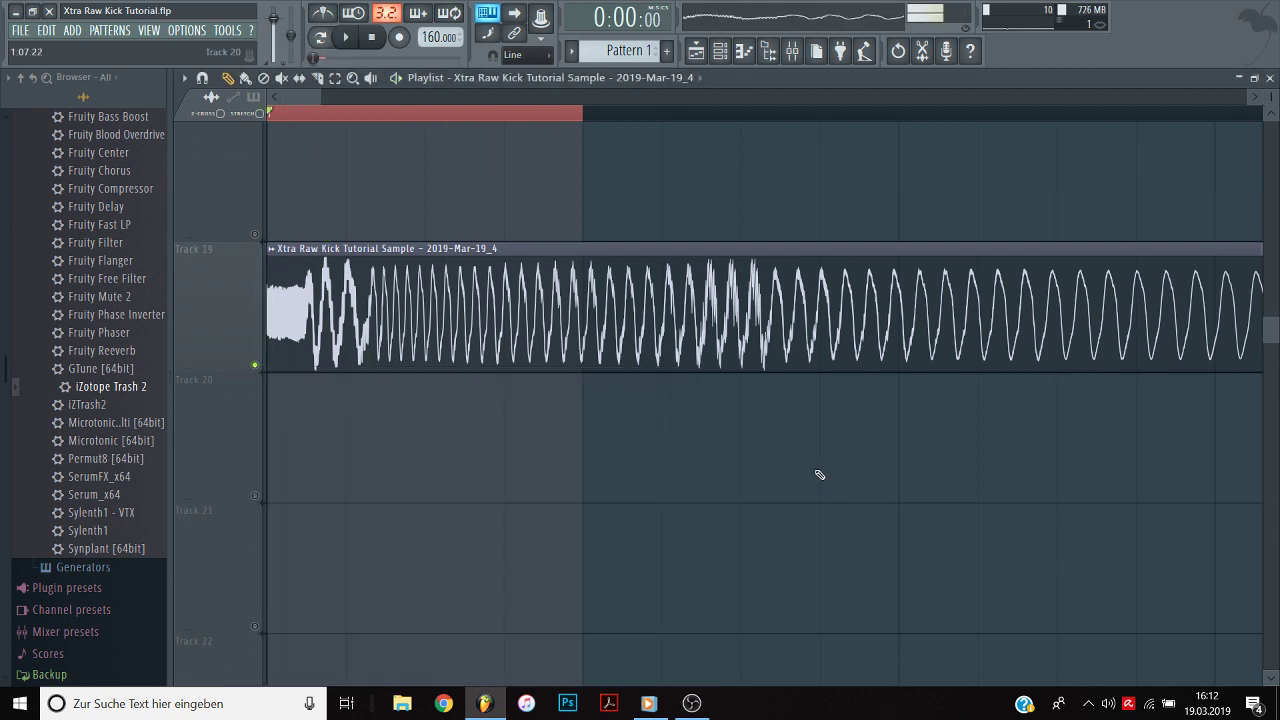
Reopen the kick's channel settings and try further Pogo and time multiplier amounts during playback.
double_click(695, 335)
mouse_move(562, 603)
mouse_down()
mouse_move(558, 615)
mouse_move(565, 606)
mouse_up()
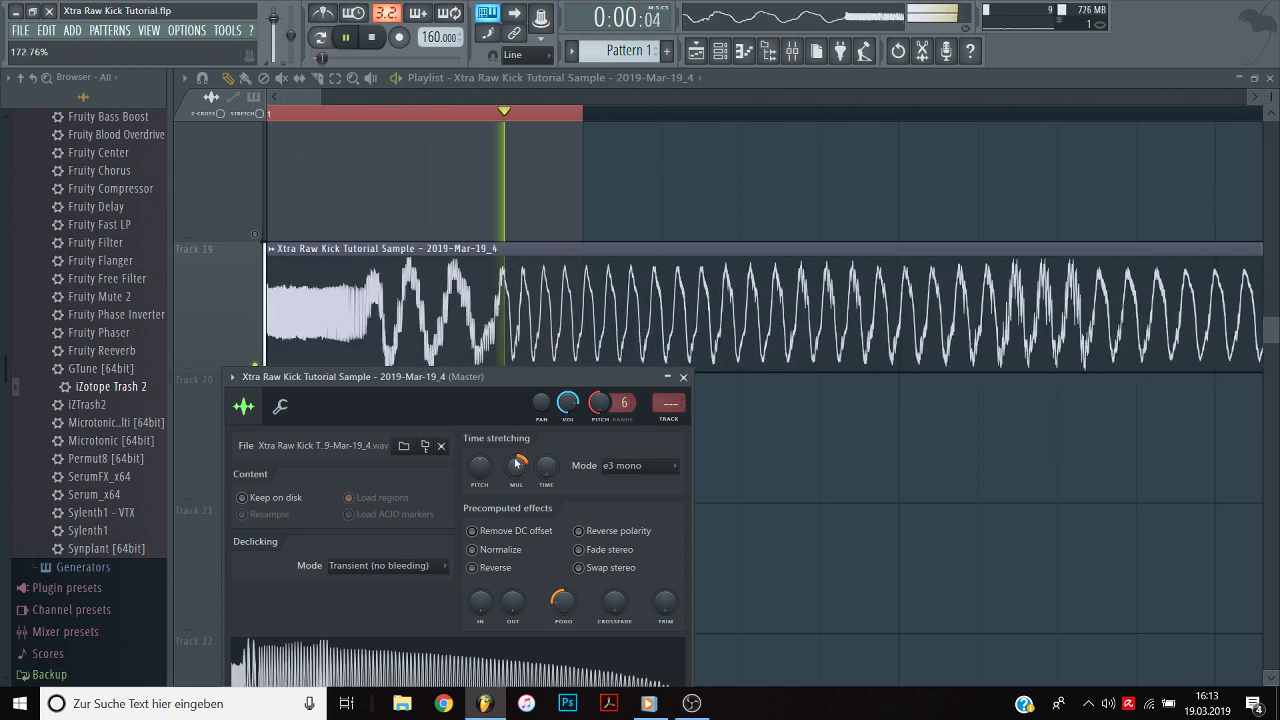
drag(516, 463, 564, 615)
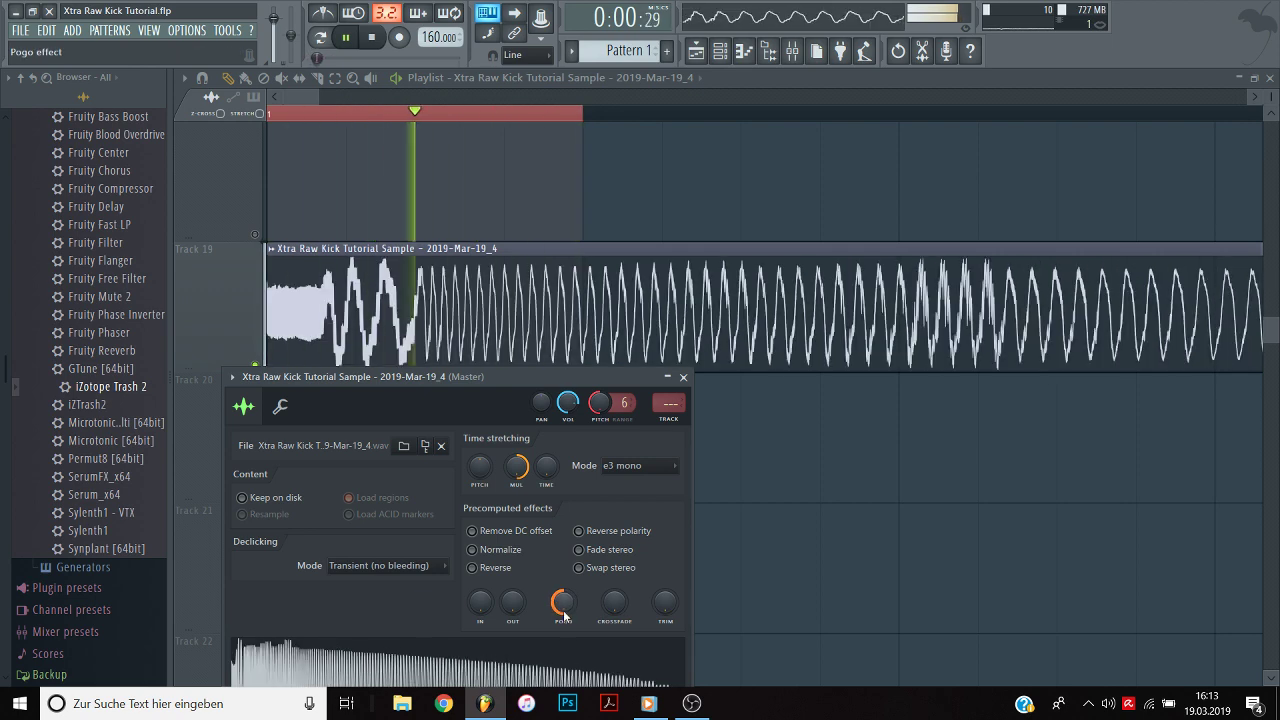
key(space)
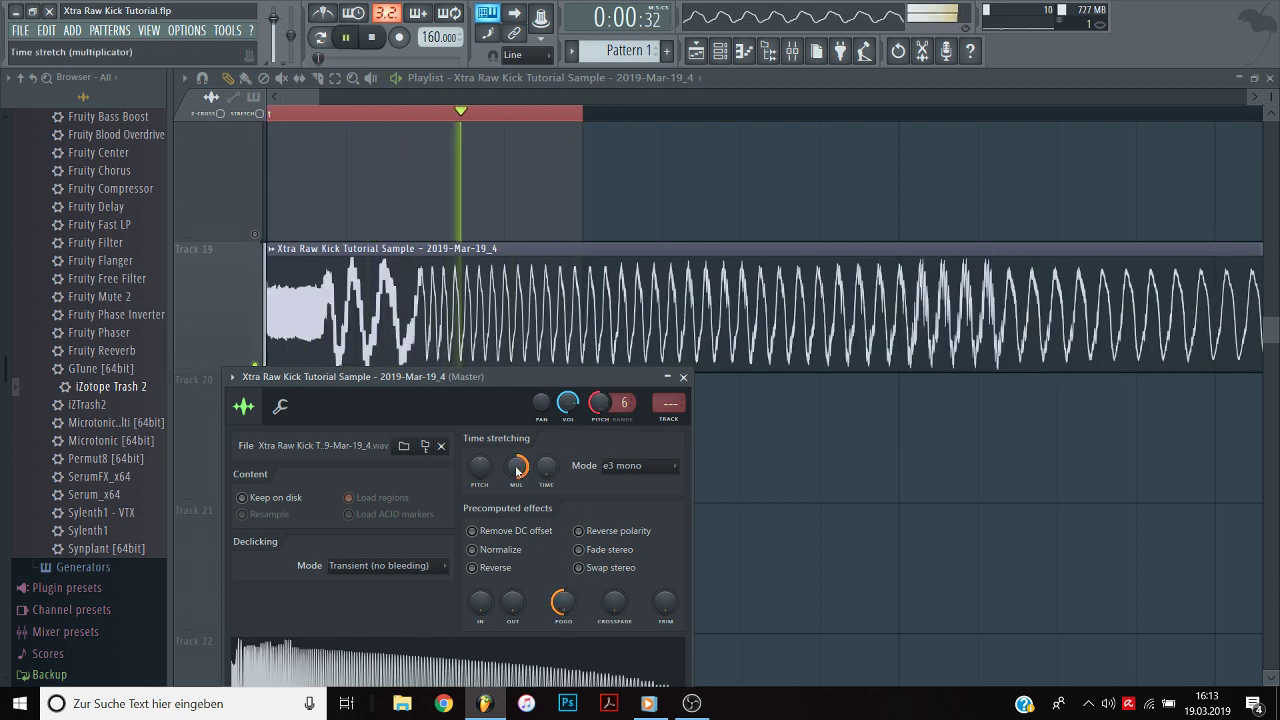
mouse_move(517, 468)
mouse_down()
mouse_move(517, 505)
mouse_move(517, 472)
mouse_up()
key(space)
Reset the kick's Pogo, time multiplier and channel pitch to their defaults and close the channel settings.
drag(563, 601, 563, 557)
drag(600, 403, 600, 360)
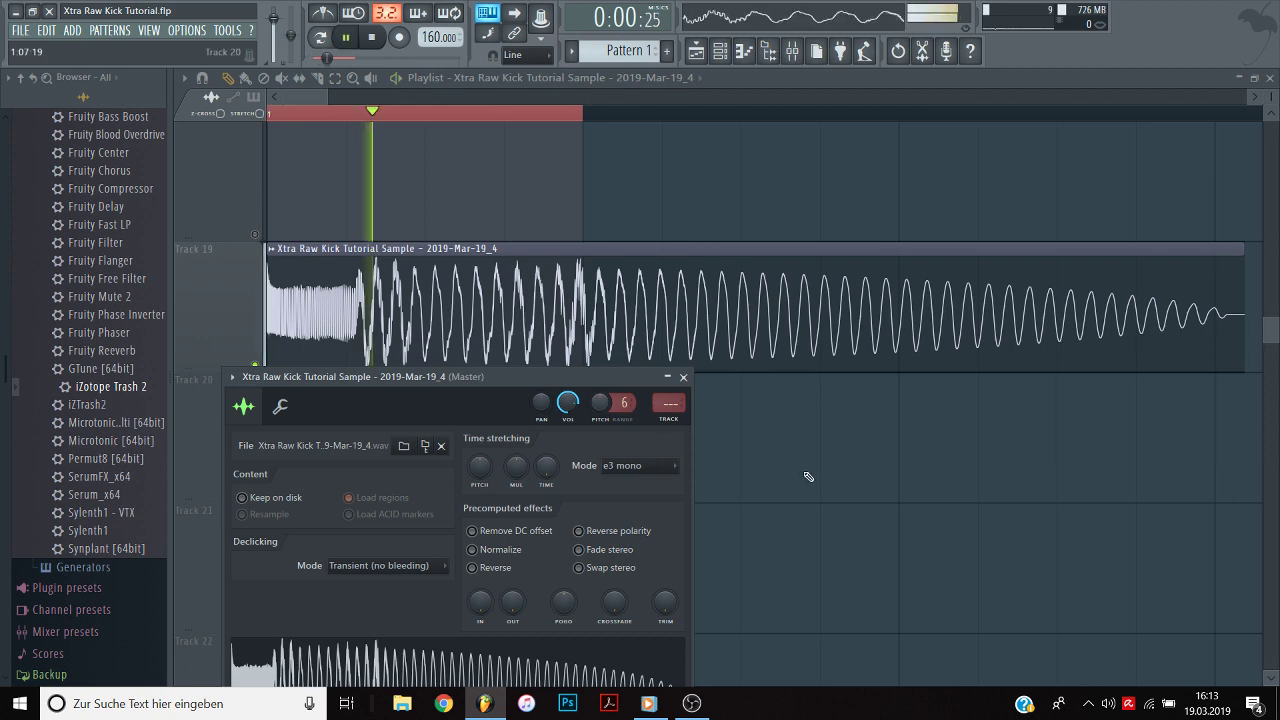
scroll(722, 116, down, 1)
key(space)
key(Escape)
key(v)
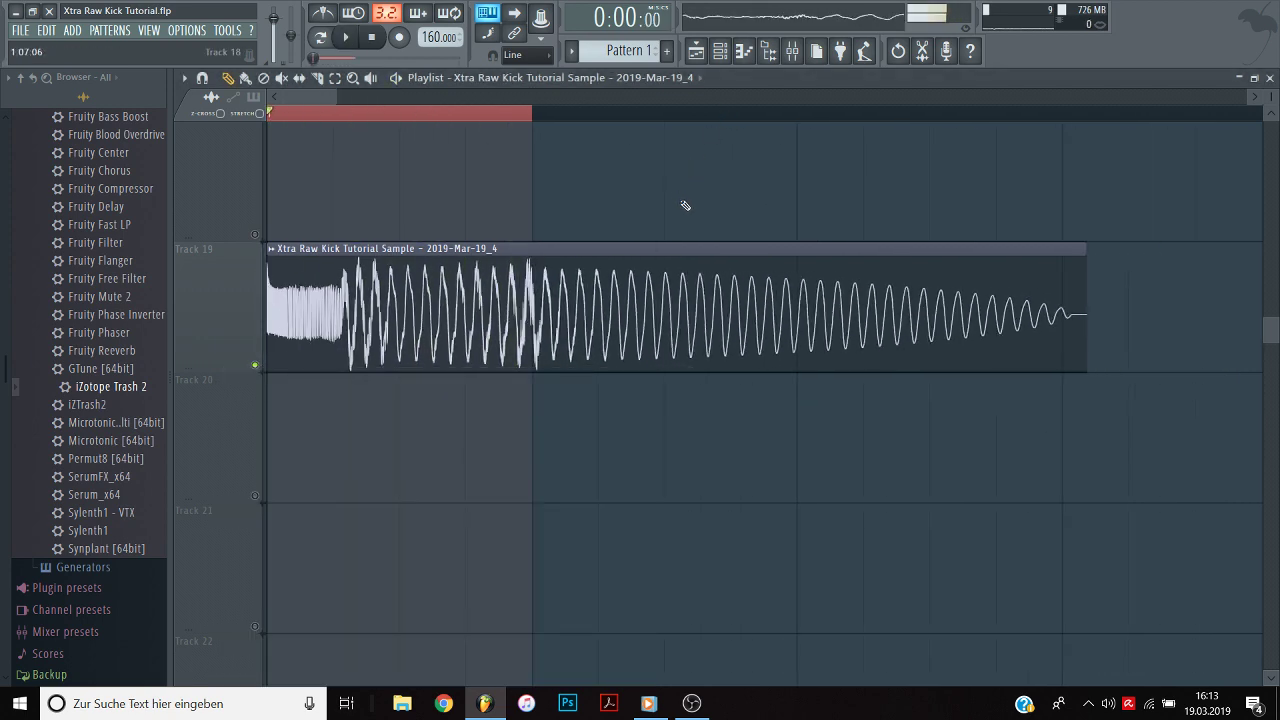
Audition the resampled kick once more with its default channel settings and save the project.
key(space)
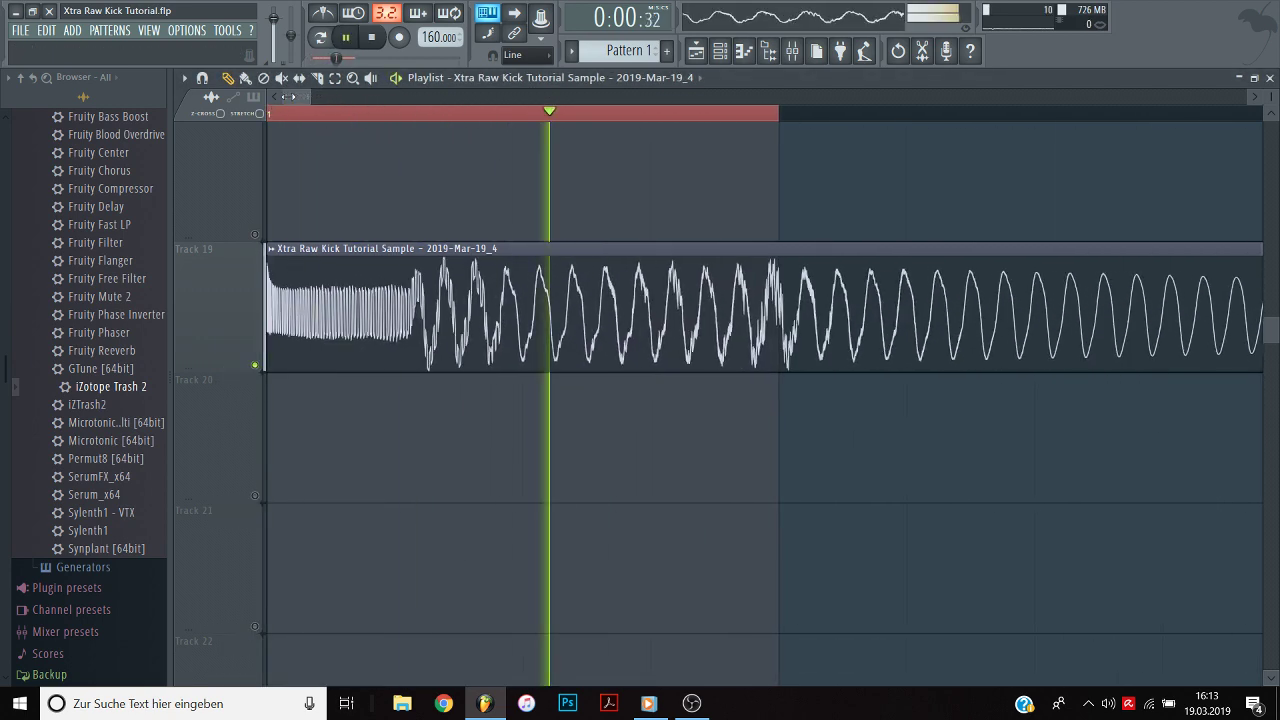
key(space)
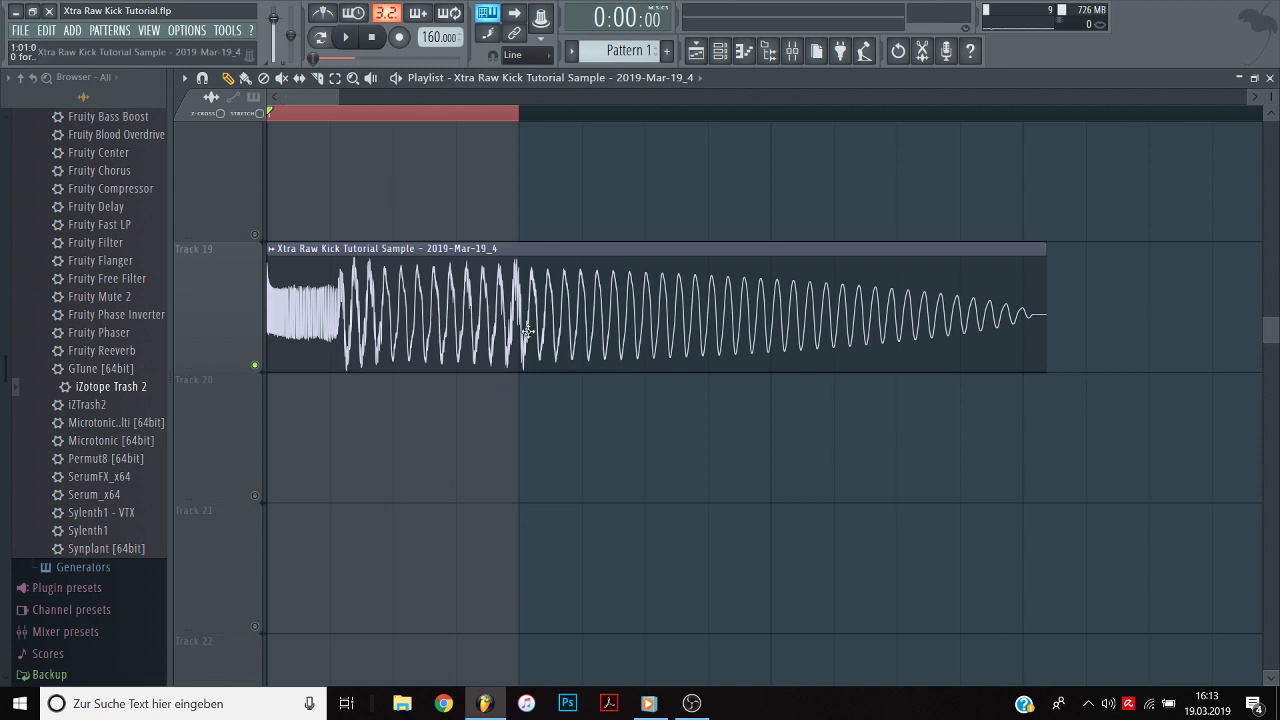
double_click(527, 330)
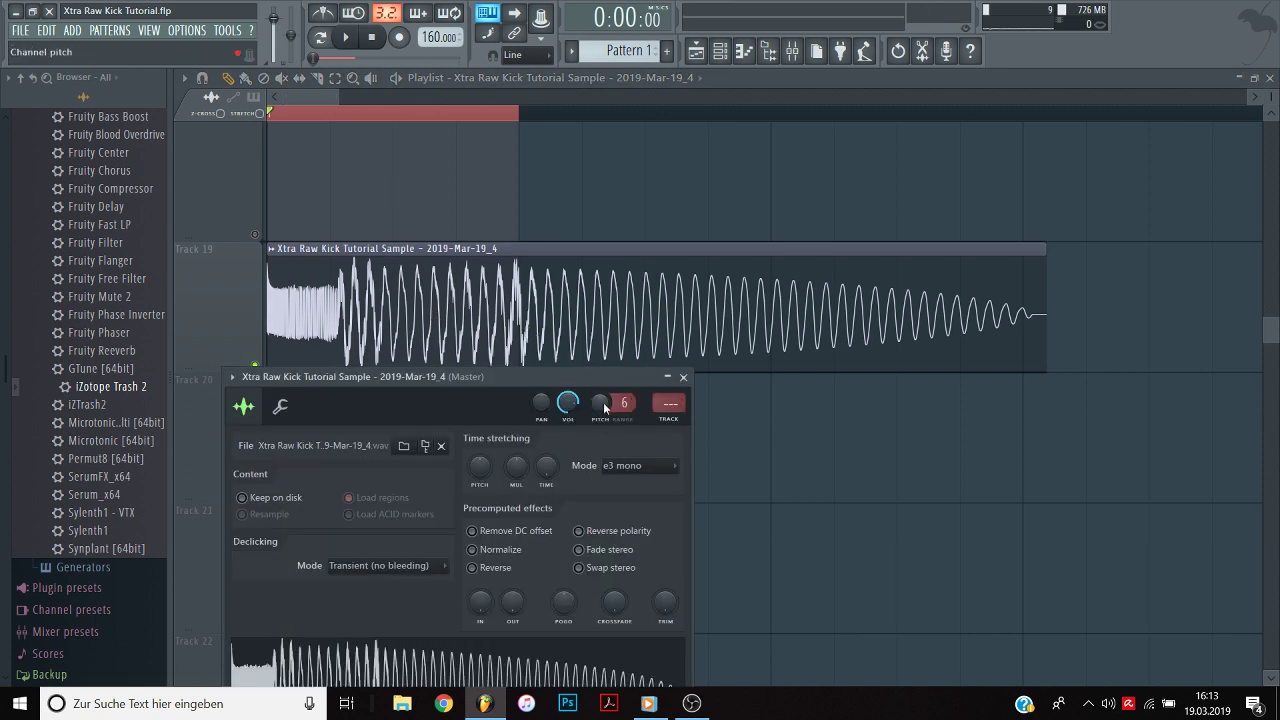
key(space)
key(Escape)
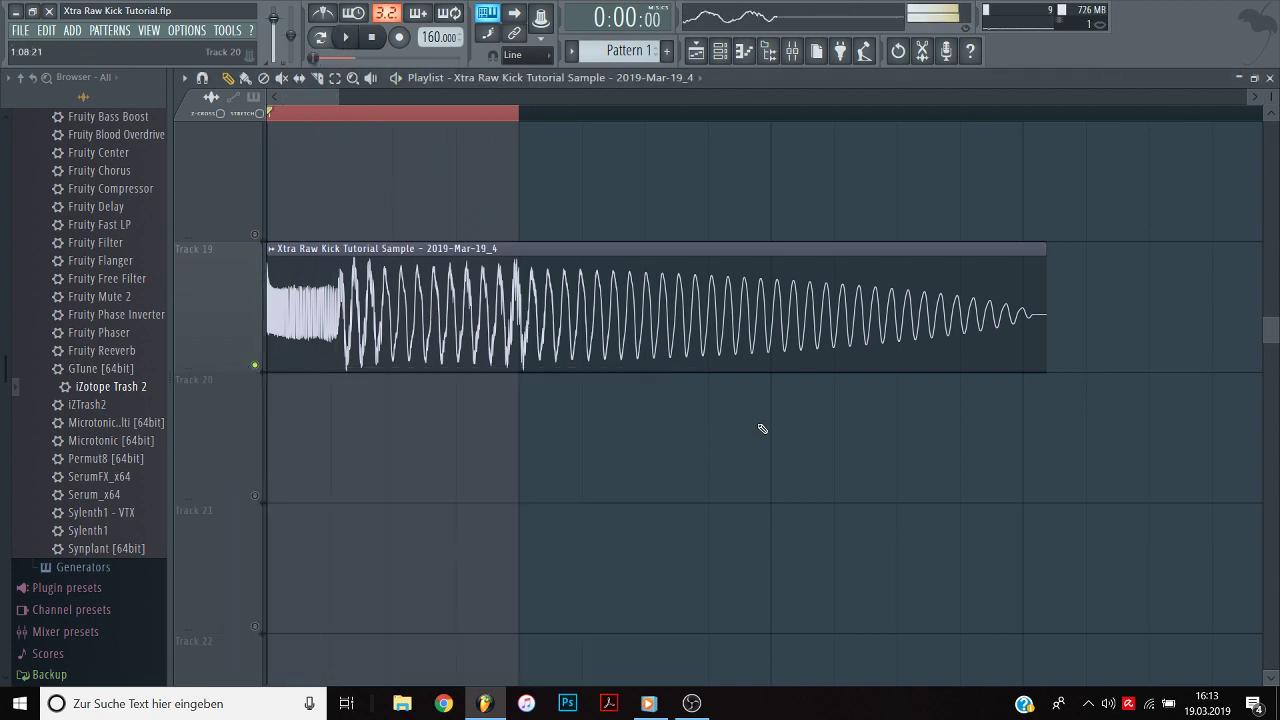
click(20, 31)
click(55, 100)
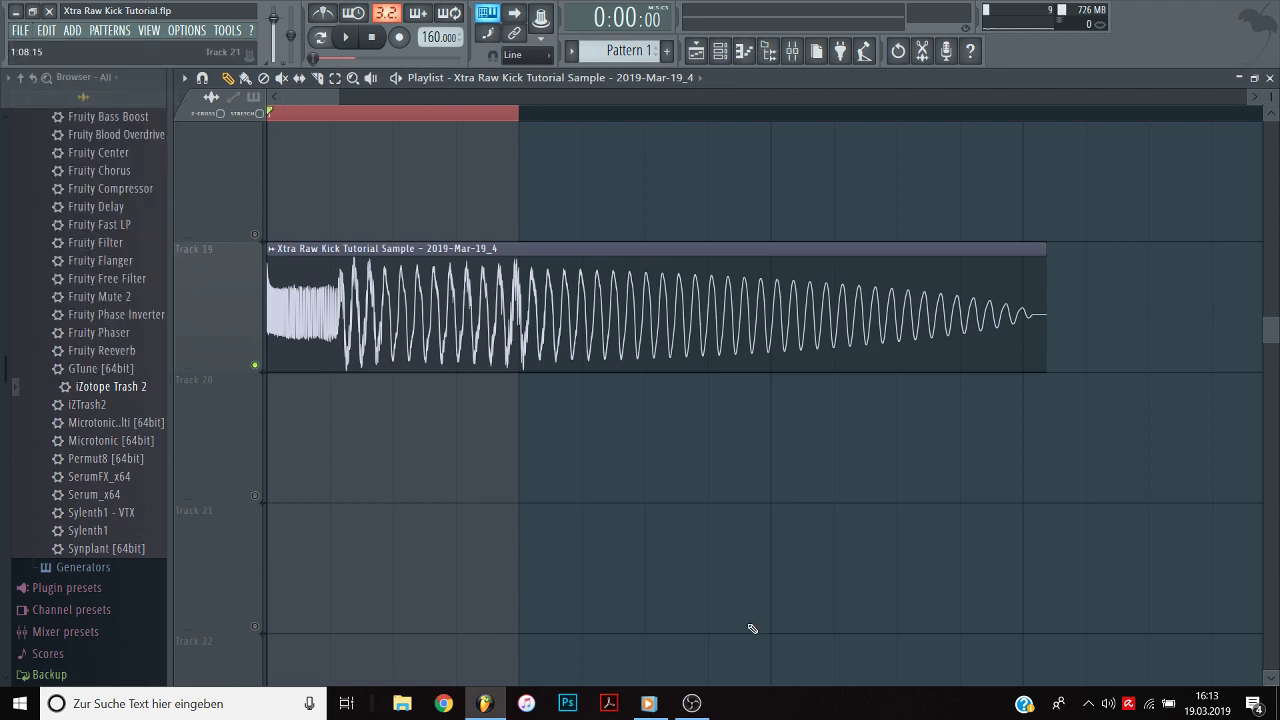